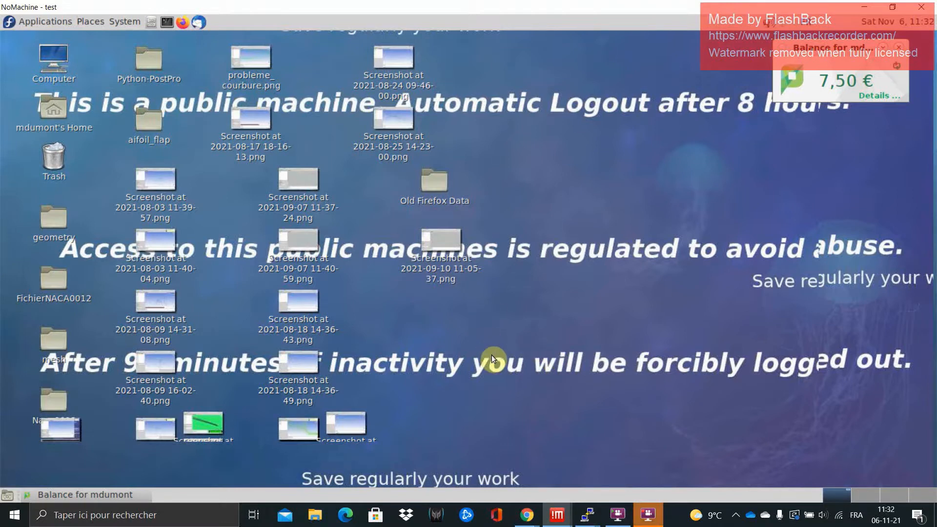
# Open a terminal and load the ansys/2019R1 module, dismissing its information text.
pyautogui.click(167, 23)
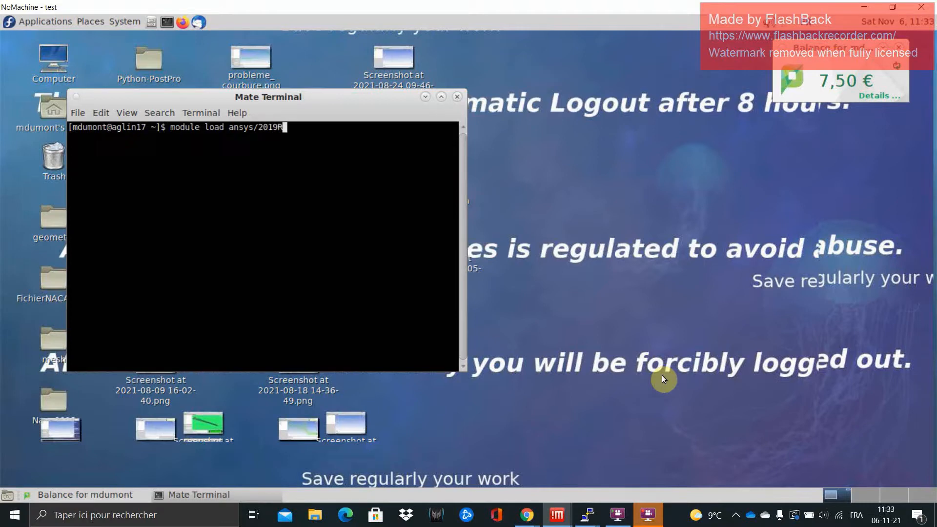
pyautogui.press('Return')
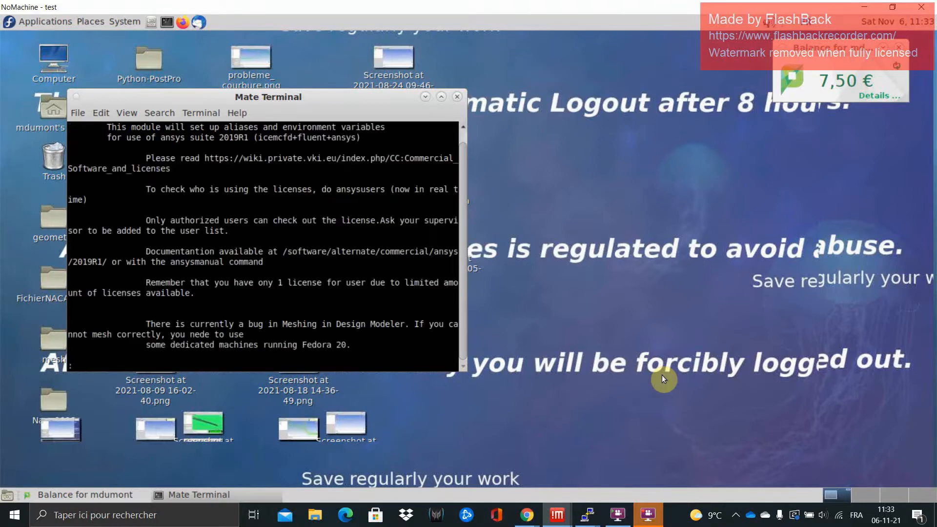
pyautogui.press('q')
pyautogui.press('Return')
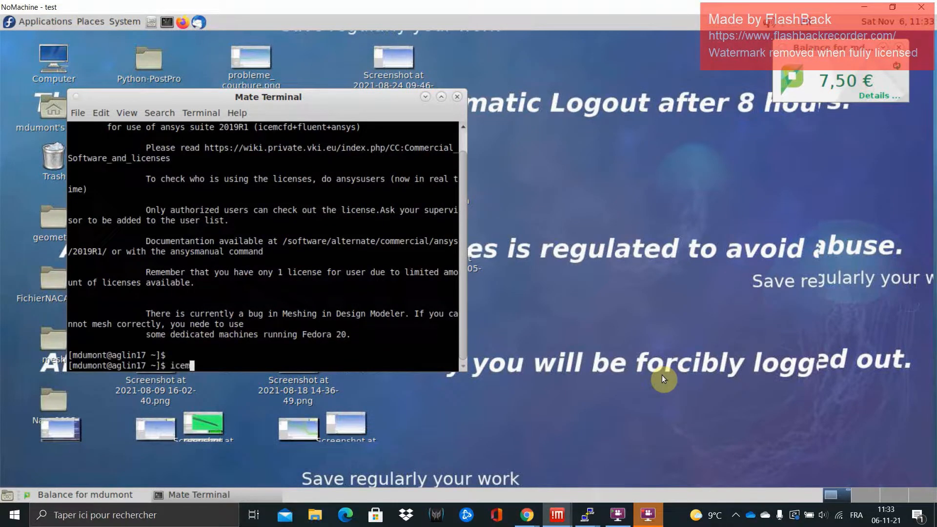
# Launch ICEM CFD from the terminal with the icemcfd command and maximize its window.
pyautogui.write('icemcfd')
pyautogui.press('Return')
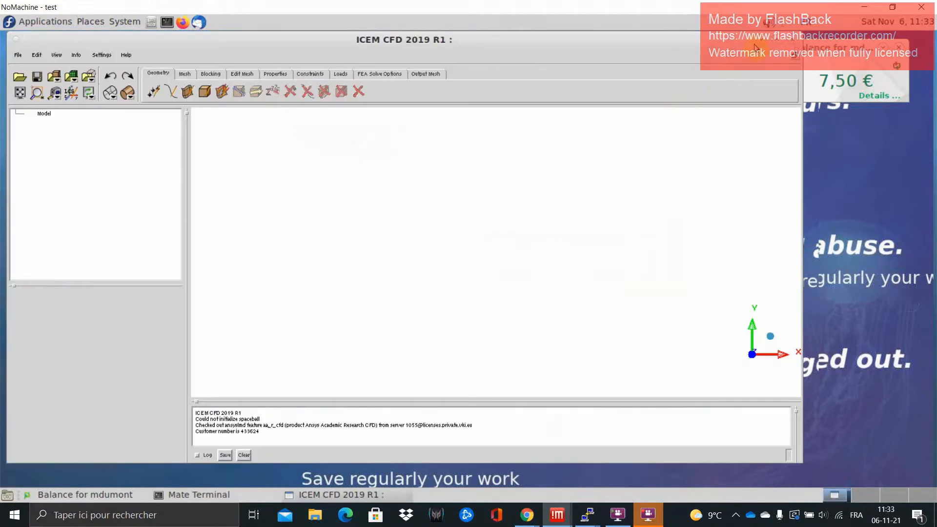
pyautogui.doubleClick(738, 42)
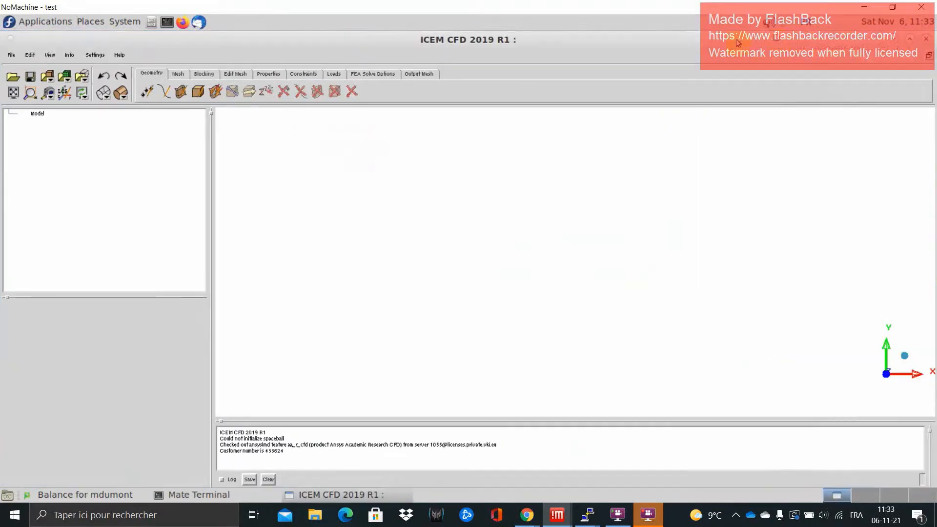
# Import the airfoil coordinates from n0012.txt in the Downloads folder as formatted point data, keeping the default part names and prefixes.
pyautogui.click(11, 56)
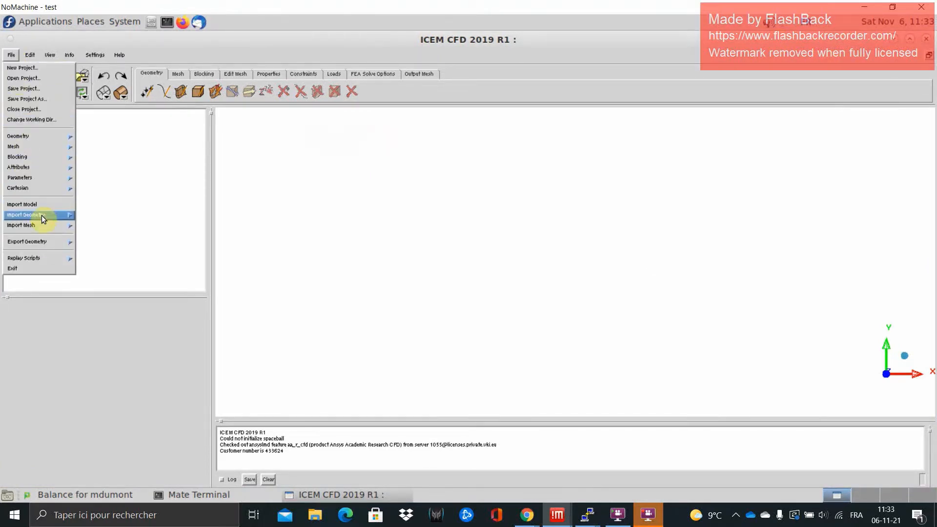
pyautogui.moveTo(42, 215)
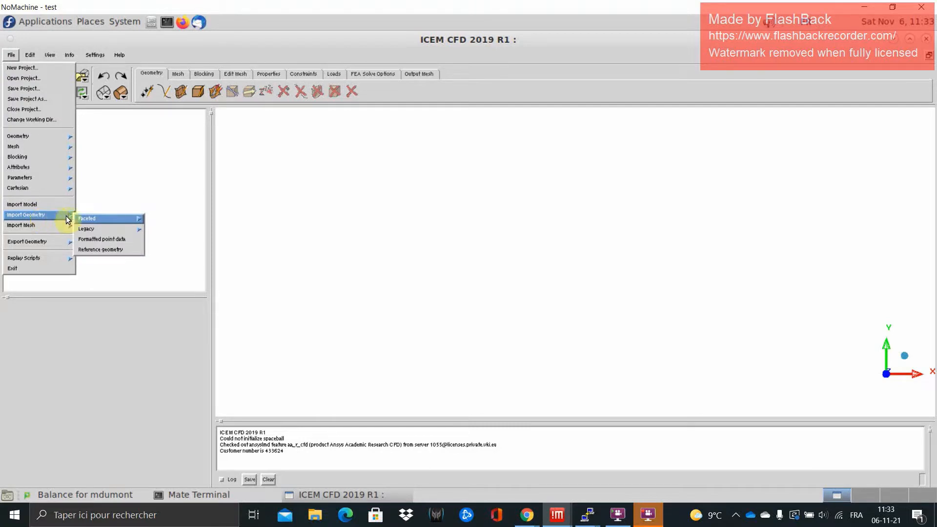
pyautogui.click(106, 241)
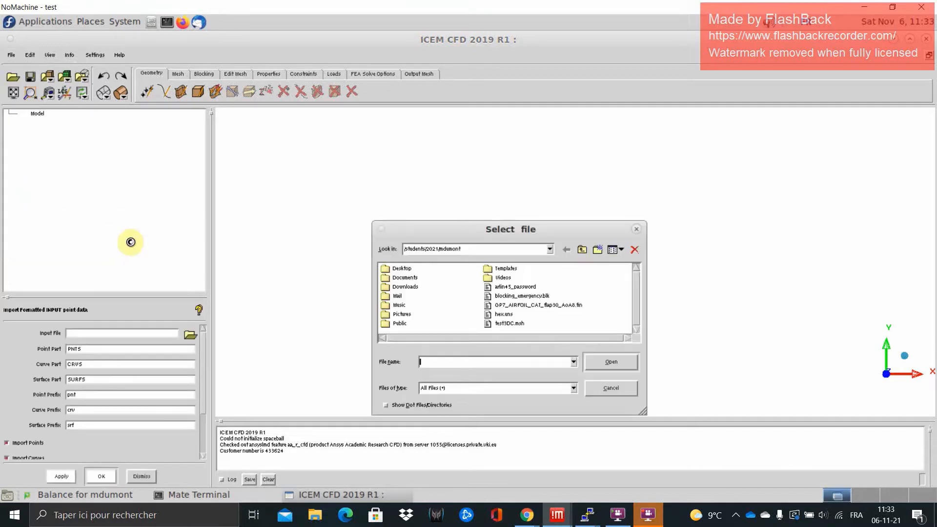
pyautogui.doubleClick(399, 288)
pyautogui.doubleClick(402, 288)
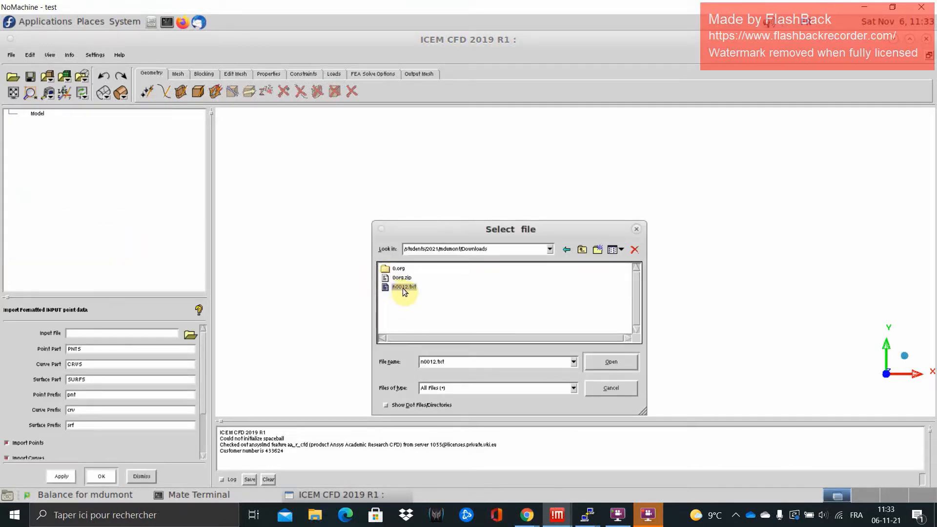
pyautogui.click(65, 476)
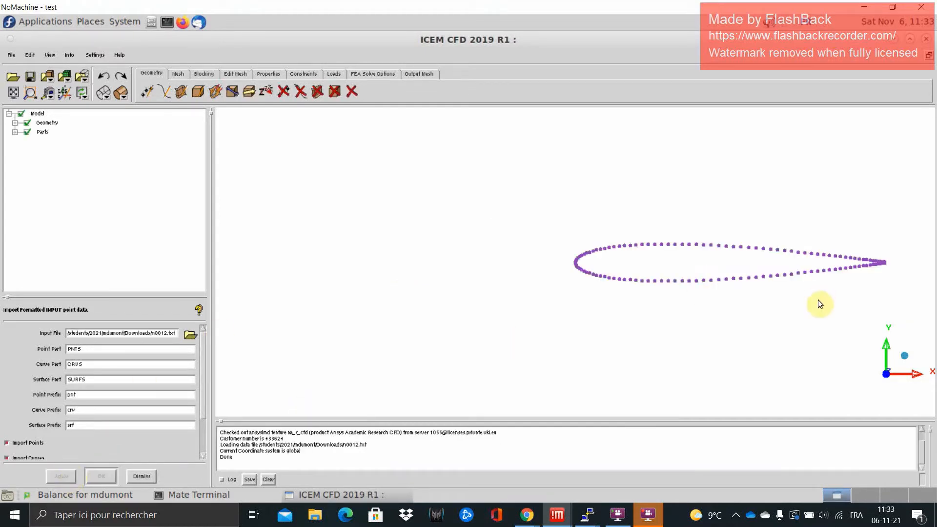
pyautogui.moveTo(817, 299); pyautogui.dragTo(600, 292, button='middle')
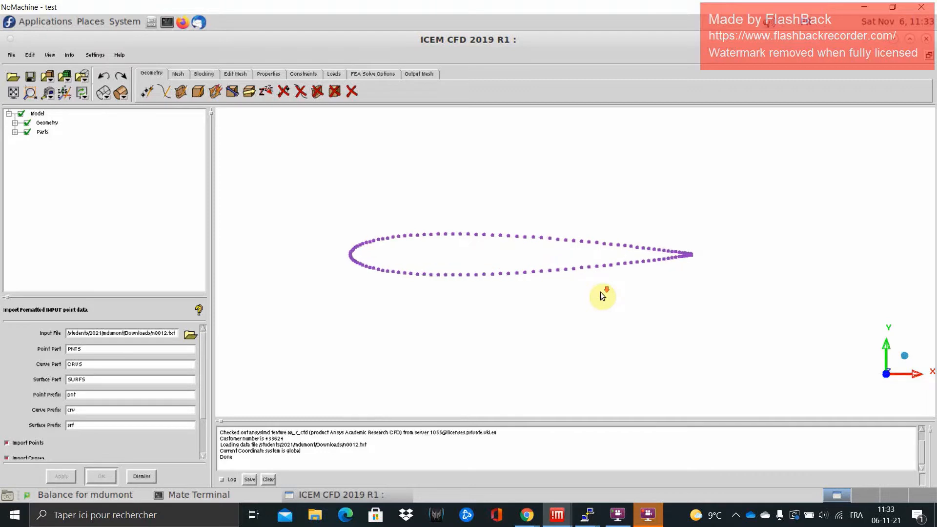
pyautogui.scroll(-2, 600, 291)
pyautogui.click(142, 477)
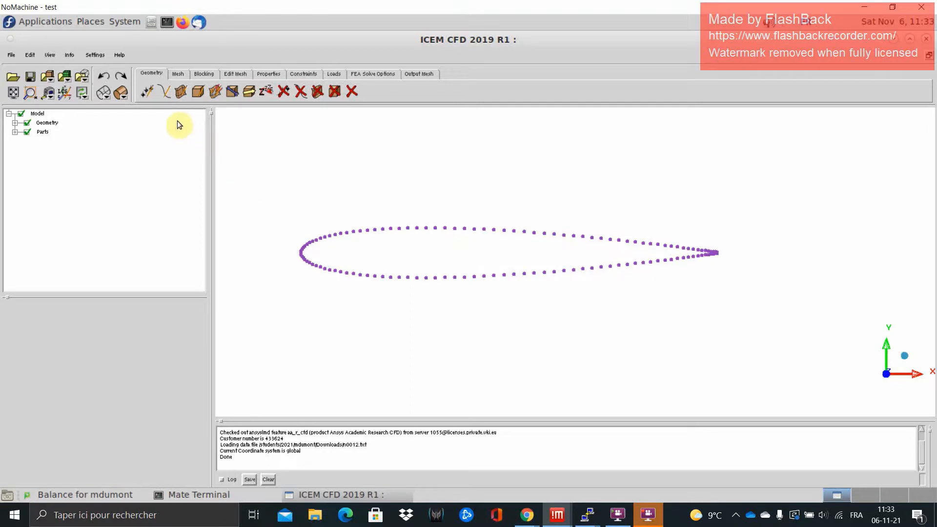
# Begin a curve from points, assigning it to a new part named airfoil.
pyautogui.click(165, 91)
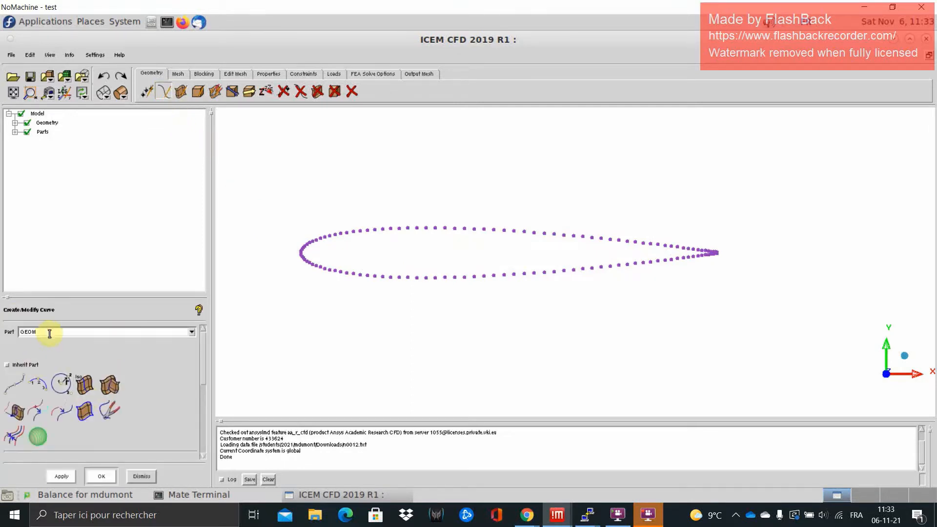
pyautogui.moveTo(49, 333); pyautogui.dragTo(19, 336)
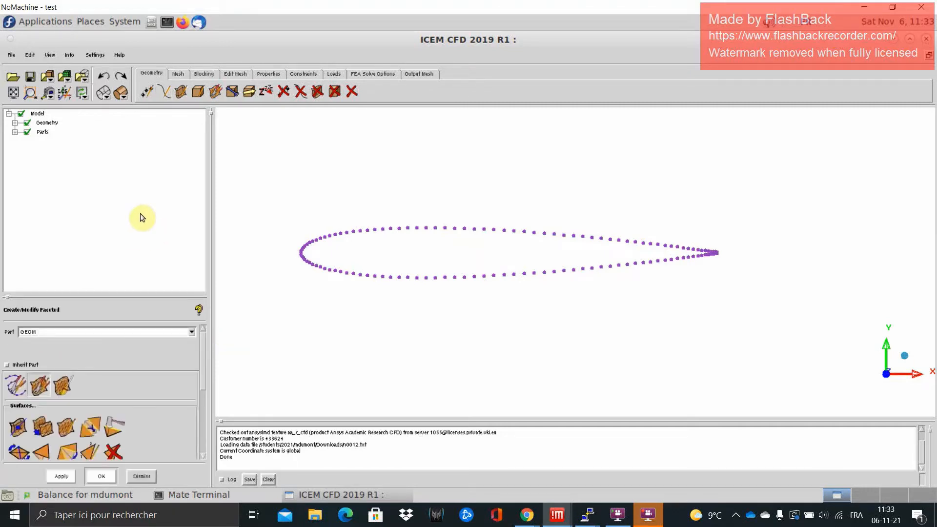
pyautogui.click(167, 97)
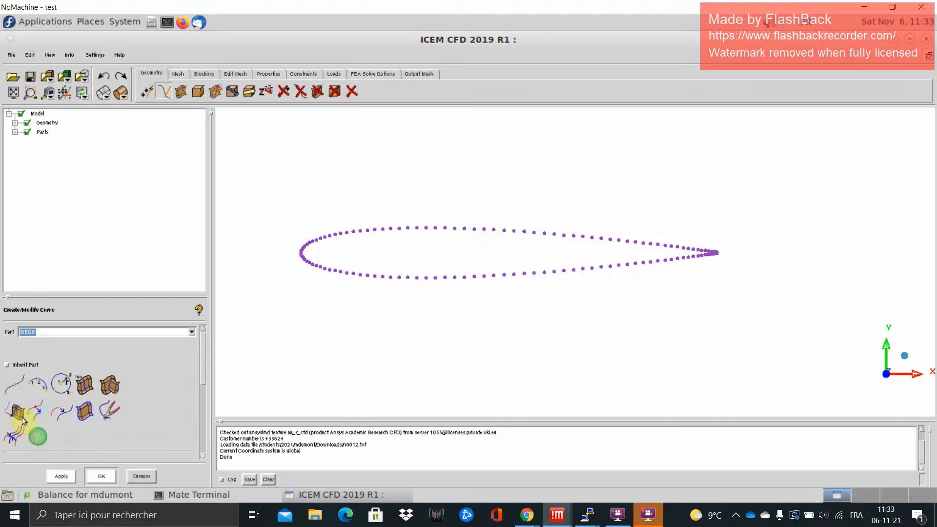
pyautogui.doubleClick(58, 333)
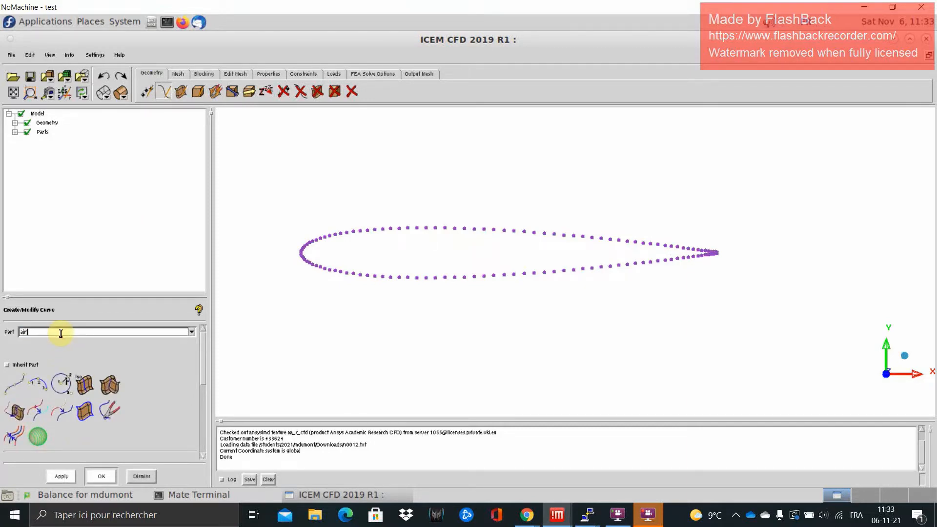
pyautogui.write('airfoil')
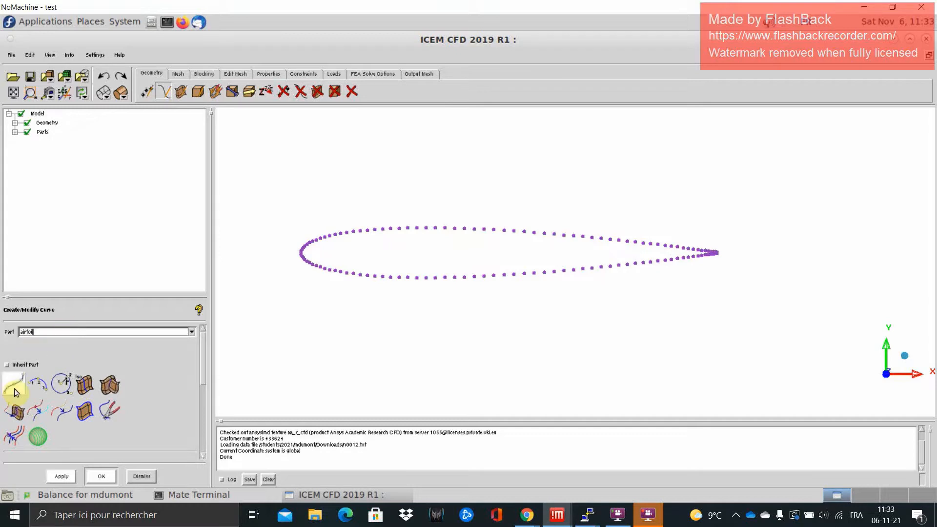
pyautogui.click(18, 387)
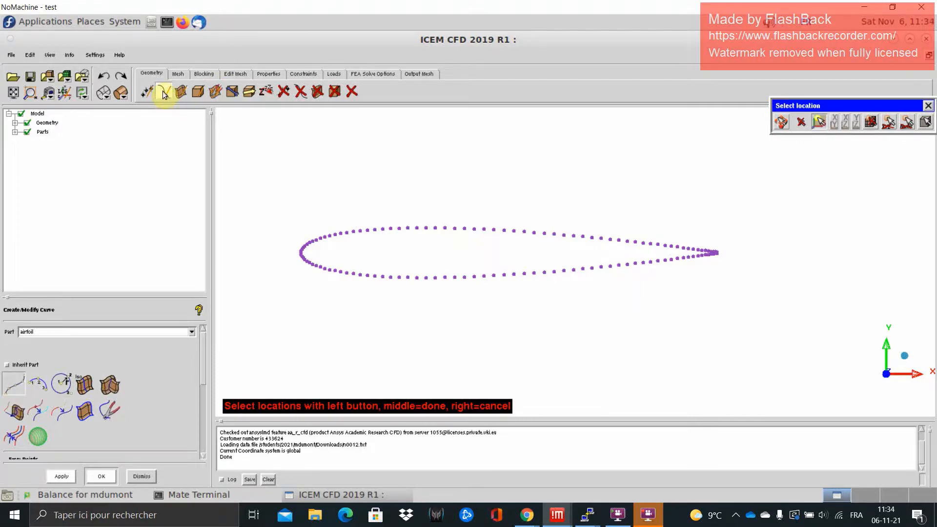
# Start the airfoil curve at the lower trailing-edge point and pick each successive point forward along the rear of the lower surface.
pyautogui.scroll(1, 778, 260)
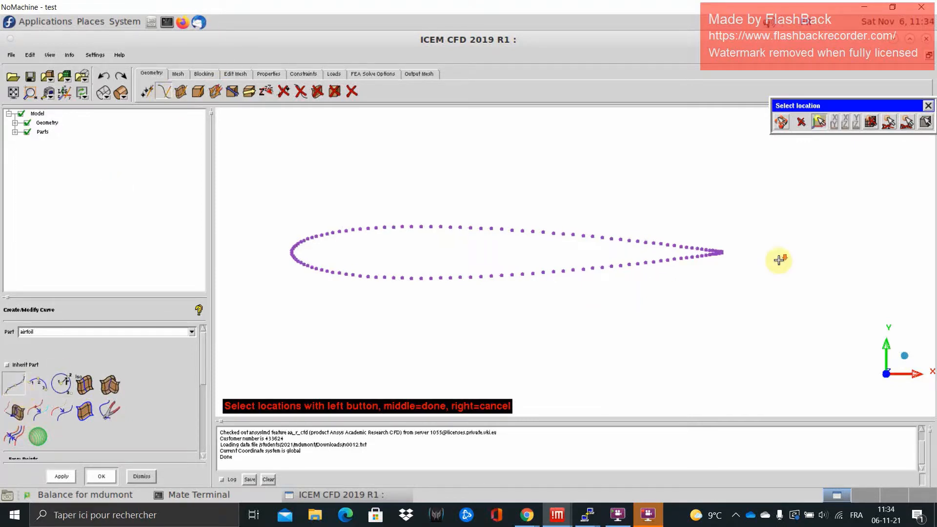
pyautogui.scroll(5, 847, 264)
pyautogui.moveTo(836, 301); pyautogui.dragTo(459, 309, button='middle')
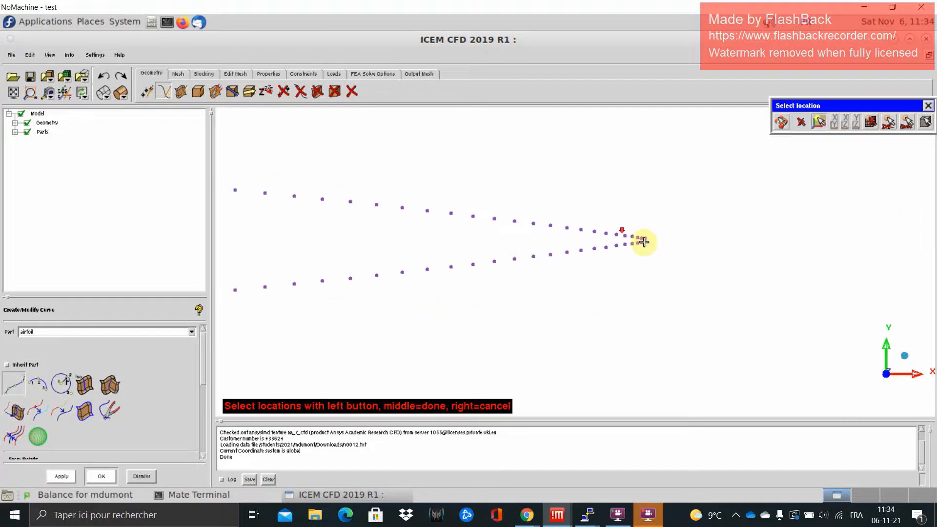
pyautogui.scroll(-4, 644, 241)
pyautogui.moveTo(746, 263); pyautogui.dragTo(591, 296, button='middle')
pyautogui.scroll(-5, 620, 270)
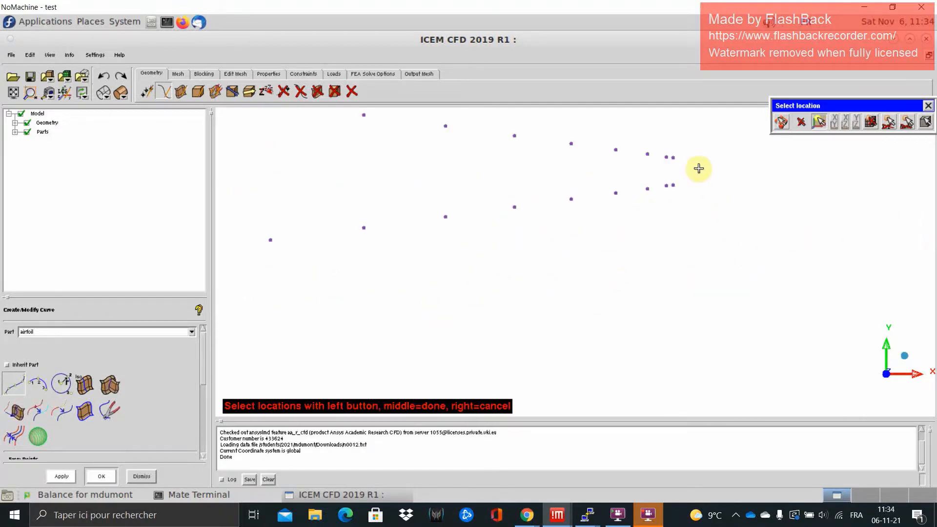
pyautogui.click(671, 194)
pyautogui.click(651, 195)
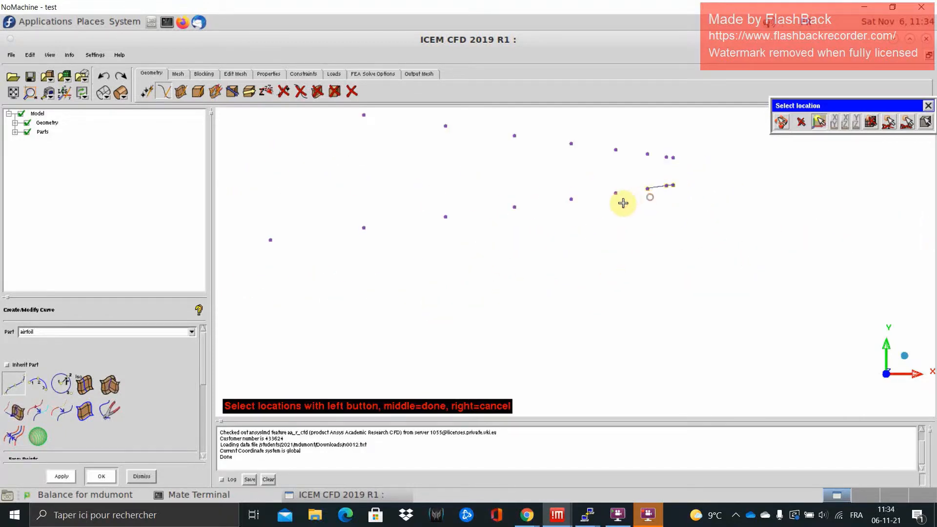
pyautogui.click(621, 203)
pyautogui.click(570, 207)
pyautogui.click(515, 211)
pyautogui.click(445, 219)
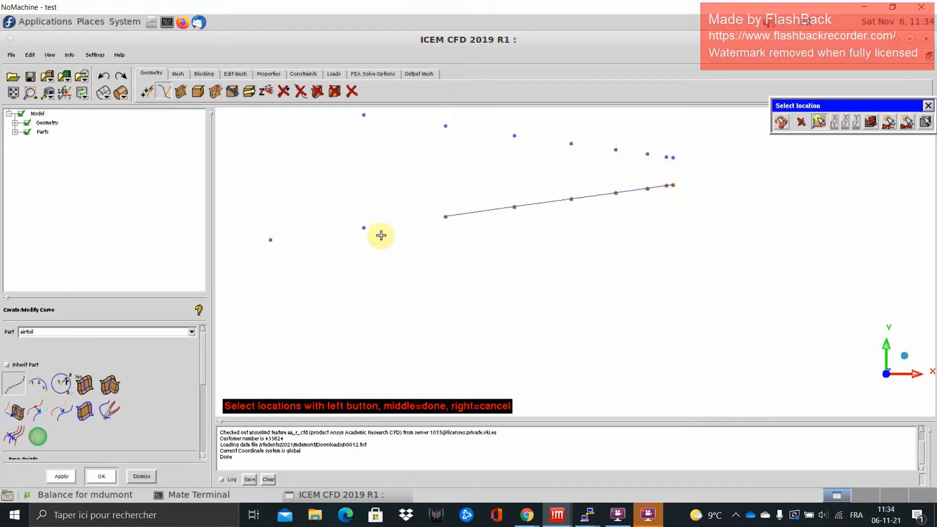
pyautogui.click(364, 231)
pyautogui.click(279, 244)
pyautogui.scroll(3, 263, 249)
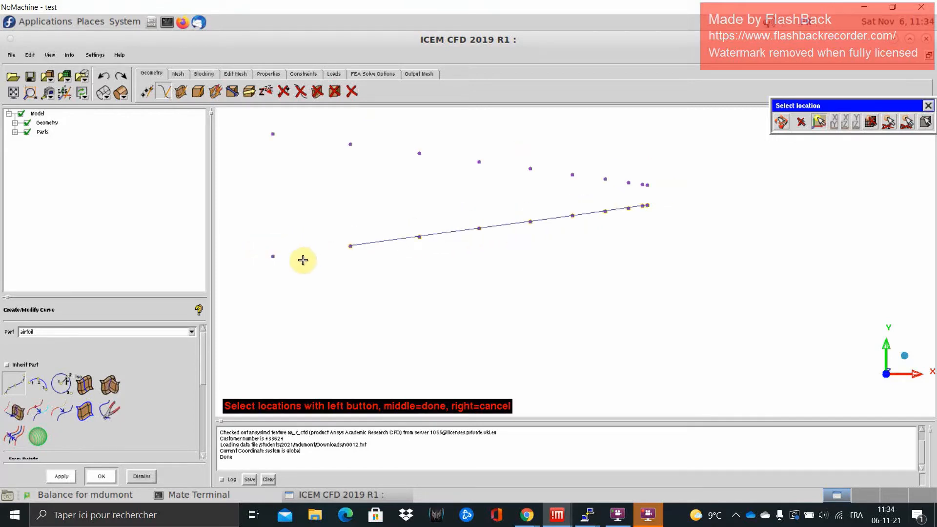
pyautogui.click(270, 261)
pyautogui.scroll(4, 280, 255)
pyautogui.click(317, 270)
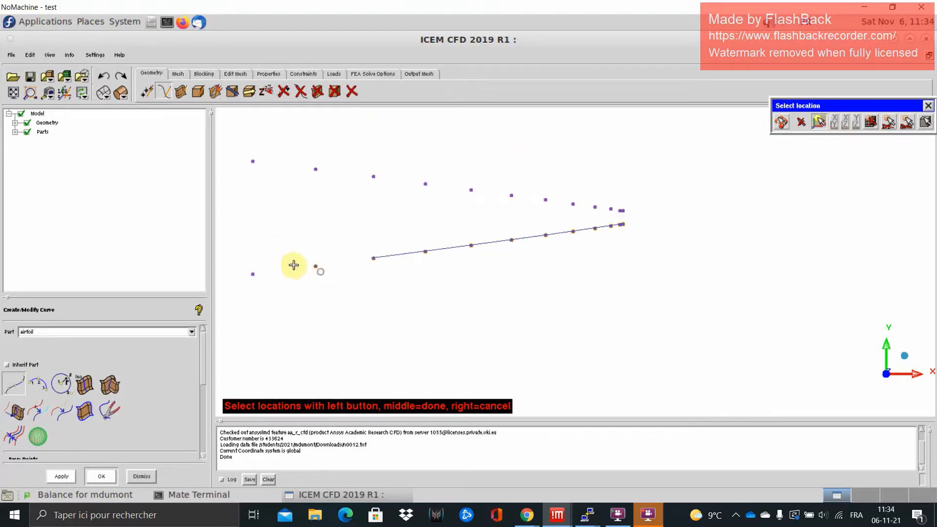
pyautogui.click(251, 270)
pyautogui.scroll(3, 252, 269)
pyautogui.click(291, 278)
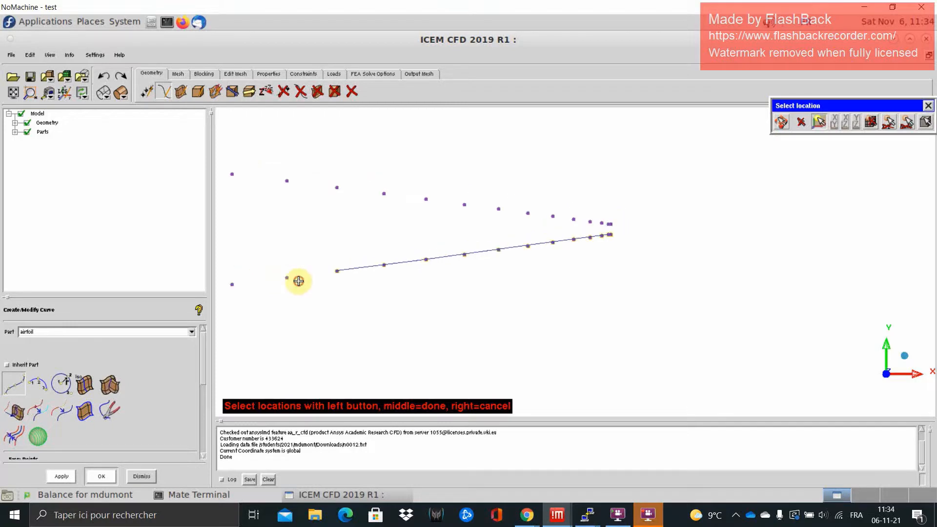
pyautogui.click(245, 286)
pyautogui.scroll(3, 347, 281)
pyautogui.click(334, 280)
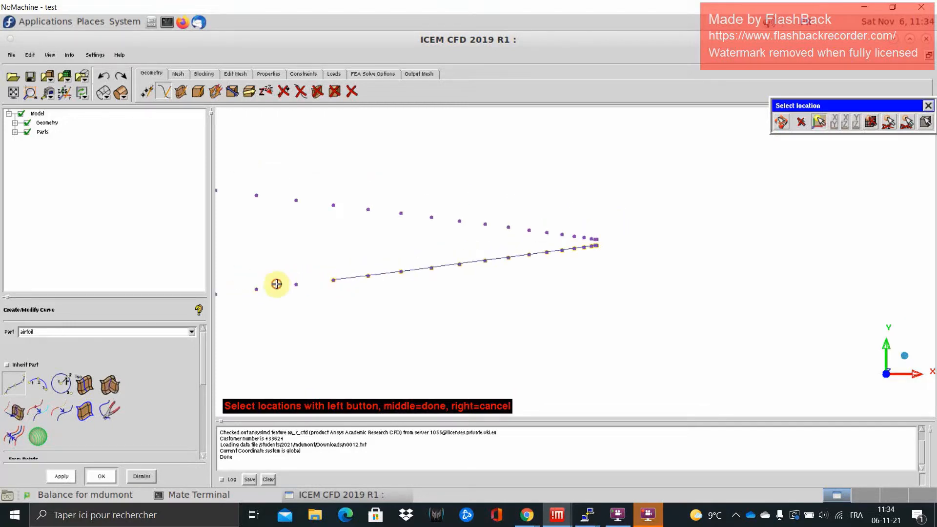
pyautogui.click(256, 289)
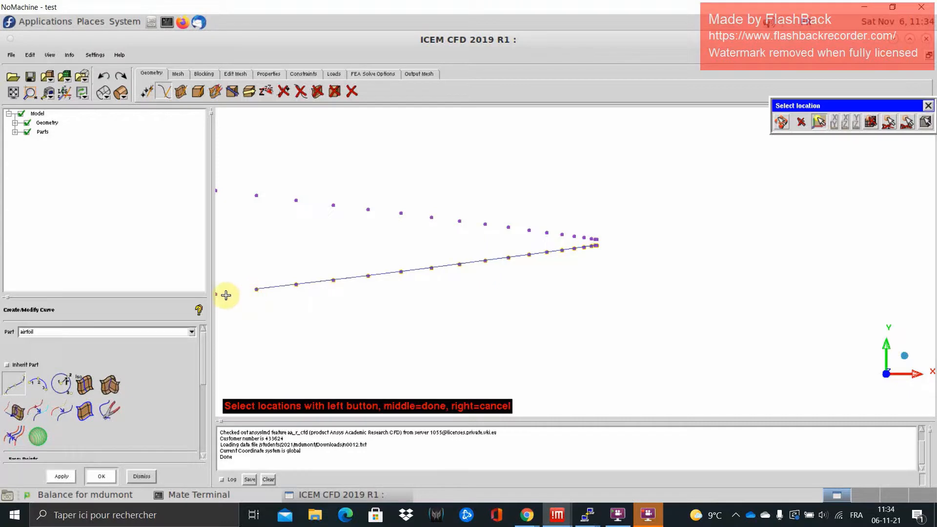
# Extend the curve toward the nose through the consecutive lower-surface points between the rear section and mid-chord.
pyautogui.moveTo(307, 293); pyautogui.dragTo(771, 288, button='middle')
pyautogui.click(677, 293)
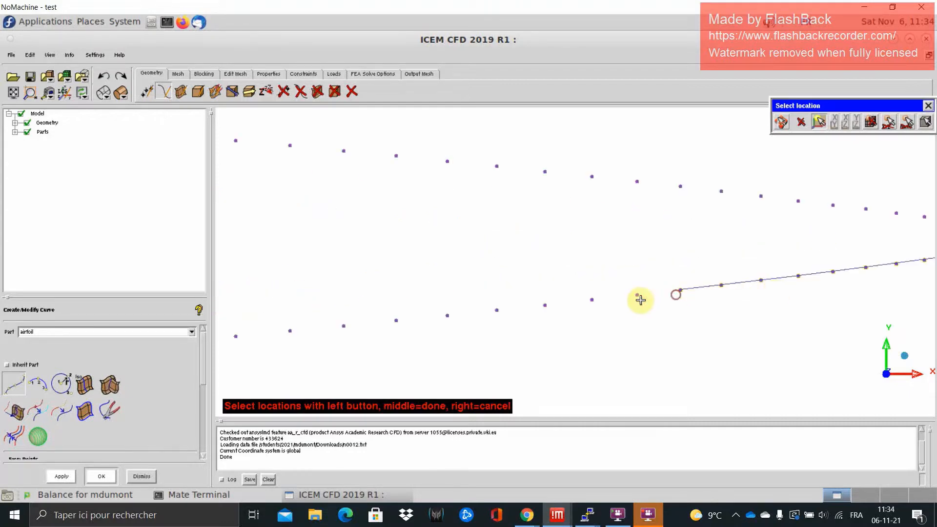
pyautogui.click(640, 300)
pyautogui.click(600, 308)
pyautogui.click(545, 310)
pyautogui.click(488, 314)
pyautogui.click(445, 316)
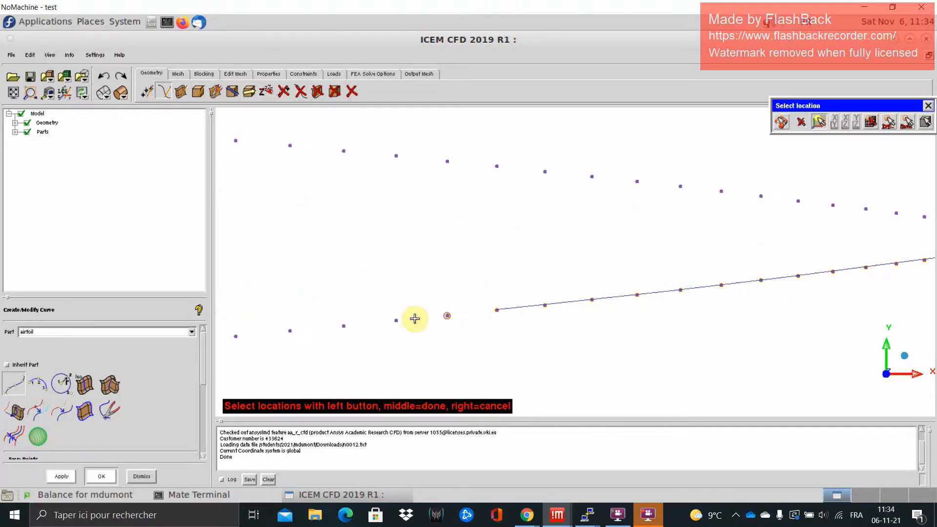
pyautogui.click(390, 323)
pyautogui.click(345, 325)
pyautogui.click(289, 331)
pyautogui.click(236, 335)
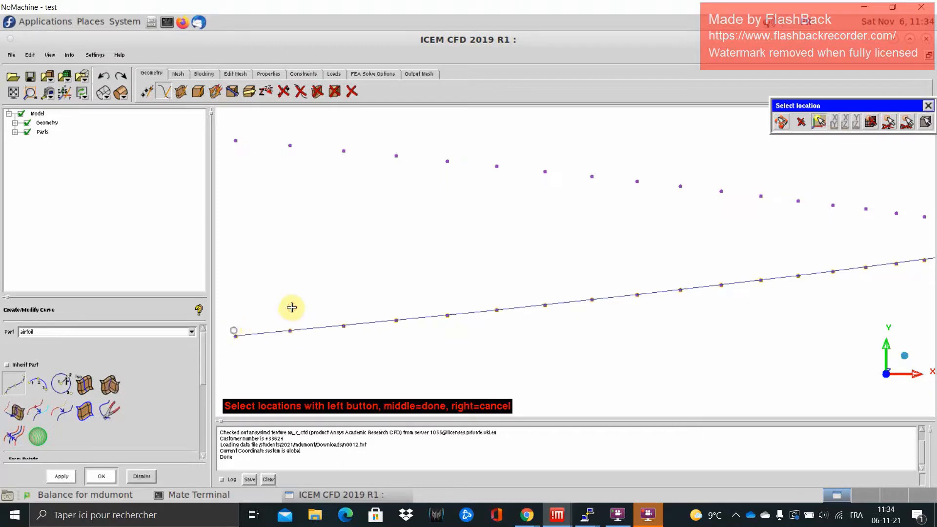
pyautogui.moveTo(292, 307); pyautogui.dragTo(665, 243, button='middle')
pyautogui.click(550, 278)
pyautogui.click(499, 280)
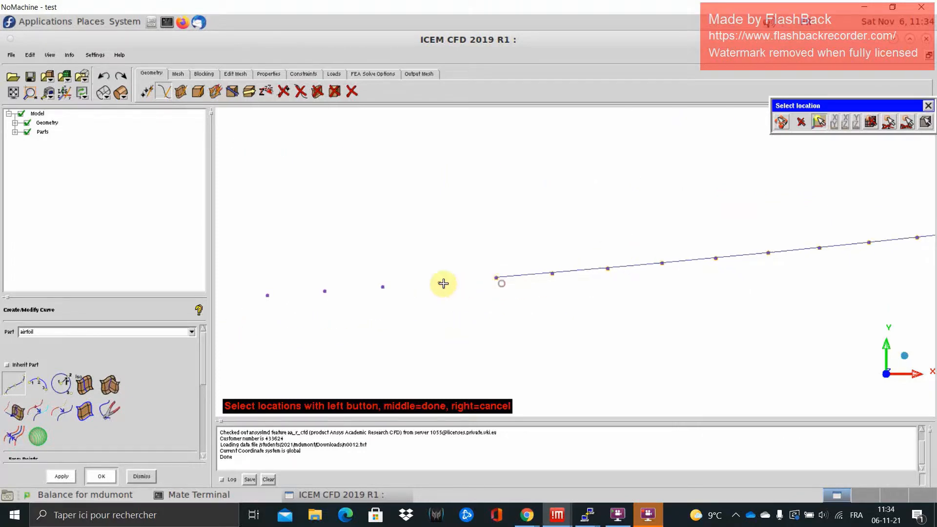
pyautogui.click(443, 283)
pyautogui.click(383, 286)
pyautogui.click(325, 292)
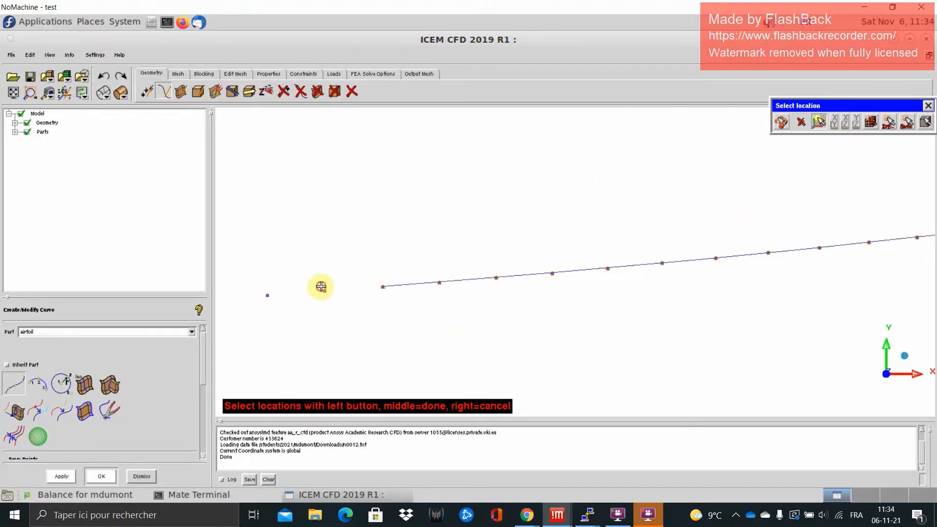
pyautogui.click(267, 296)
# Continue the curve through the lower-surface points across mid-chord to the flattest lower section, removing the stray location picked off the points.
pyautogui.moveTo(344, 236); pyautogui.dragTo(713, 211, button='middle')
pyautogui.click(563, 262)
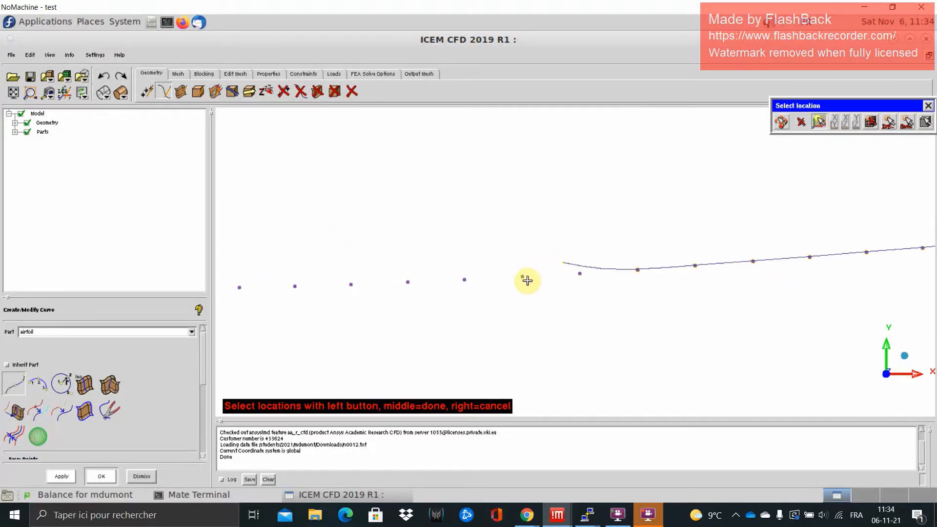
pyautogui.rightClick(568, 280)
pyautogui.click(580, 273)
pyautogui.click(522, 277)
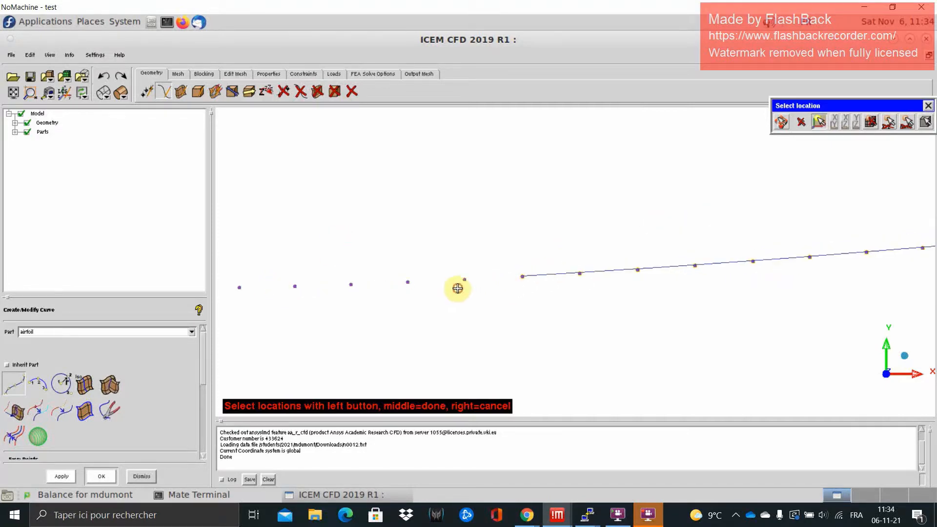
pyautogui.click(464, 280)
pyautogui.click(408, 282)
pyautogui.click(350, 285)
pyautogui.click(295, 287)
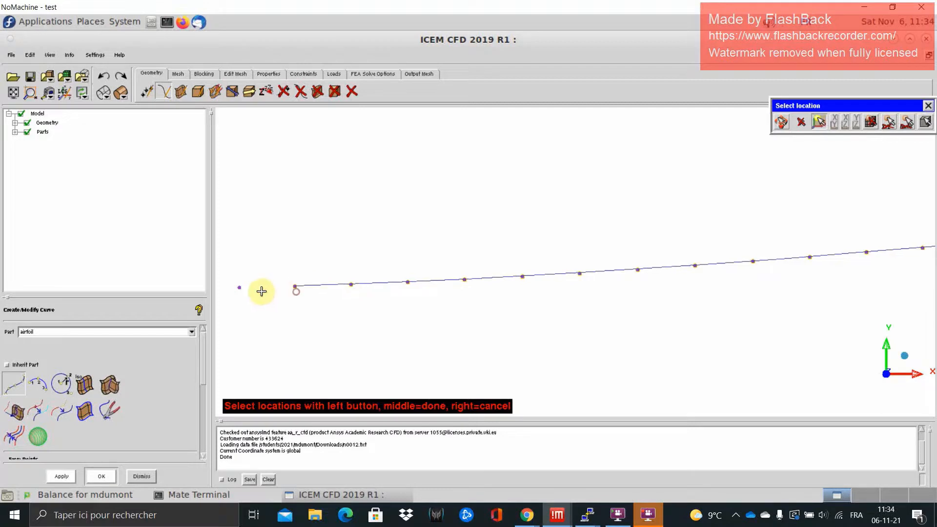
pyautogui.click(241, 288)
pyautogui.moveTo(370, 236); pyautogui.dragTo(710, 230, button='middle')
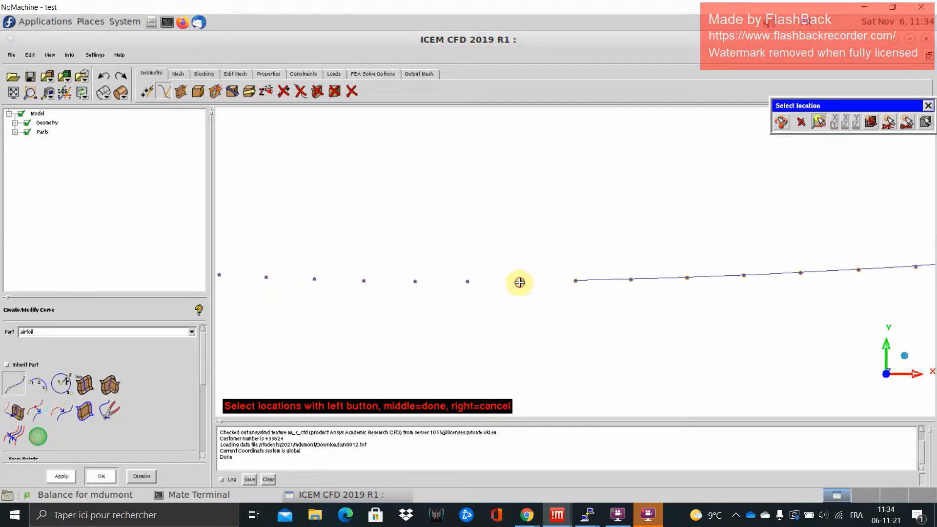
pyautogui.click(519, 282)
pyautogui.click(466, 283)
pyautogui.click(414, 283)
pyautogui.click(364, 282)
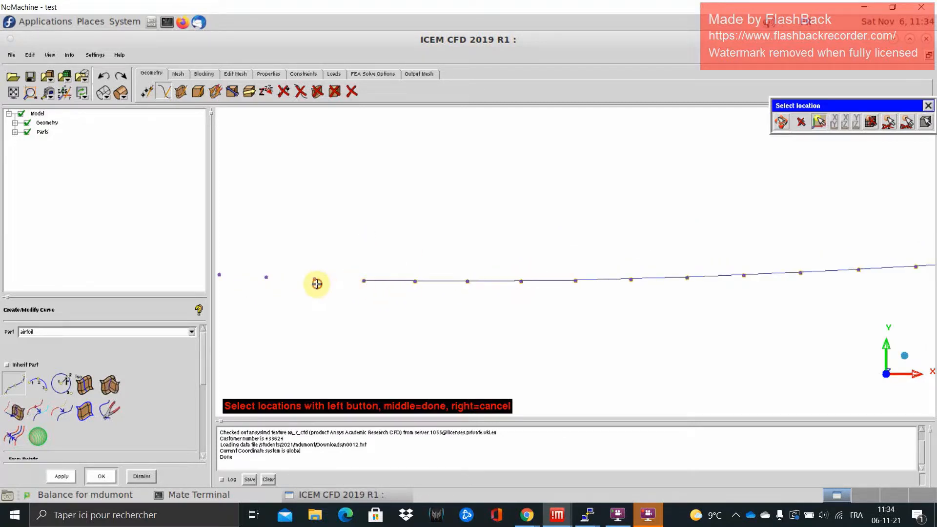
pyautogui.click(314, 280)
# Carry the curve through every remaining lower-surface point of the front section up to the leading-edge point.
pyautogui.moveTo(422, 220); pyautogui.dragTo(797, 259, button='middle')
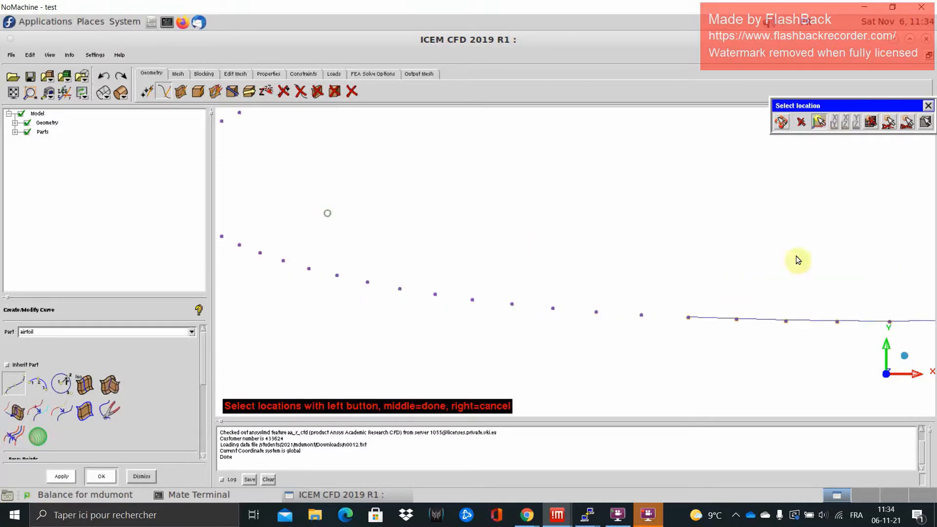
pyautogui.click(644, 314)
pyautogui.click(599, 309)
pyautogui.click(562, 307)
pyautogui.click(521, 303)
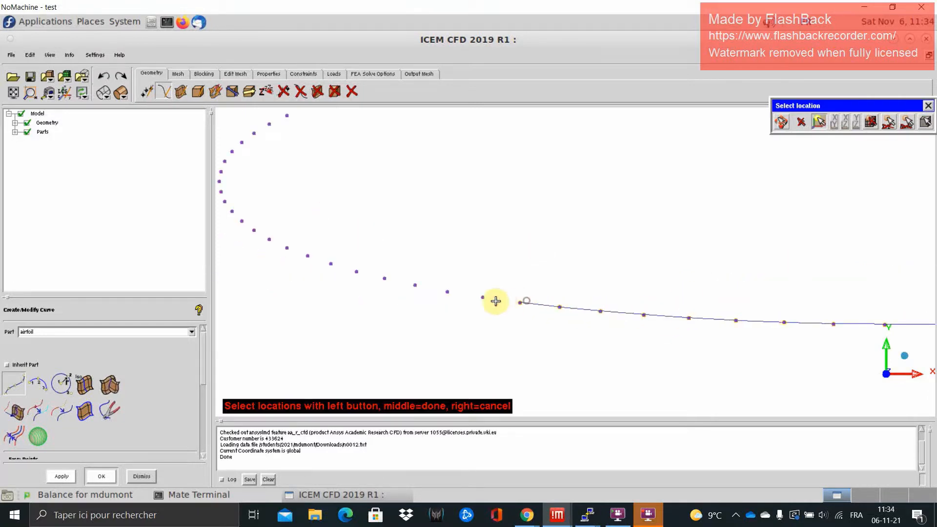
pyautogui.click(493, 301)
pyautogui.click(447, 292)
pyautogui.click(415, 285)
pyautogui.click(384, 279)
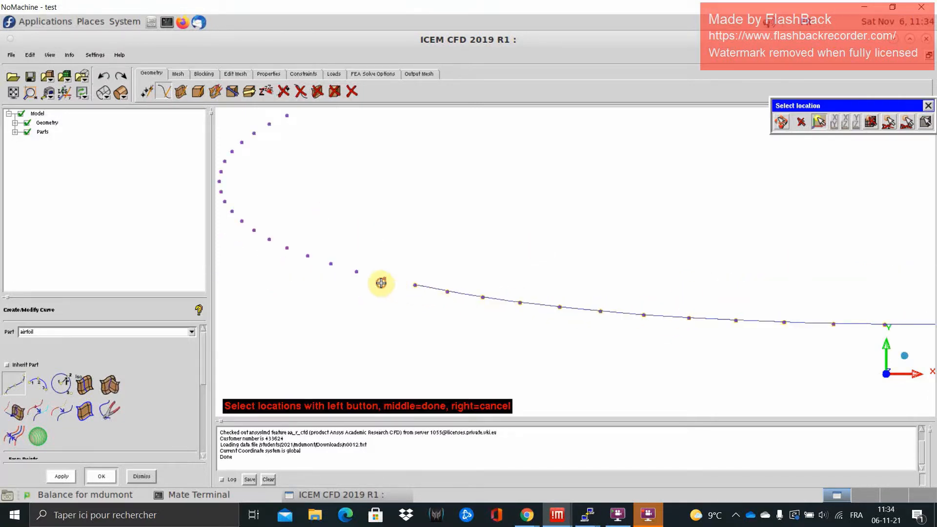
pyautogui.click(357, 273)
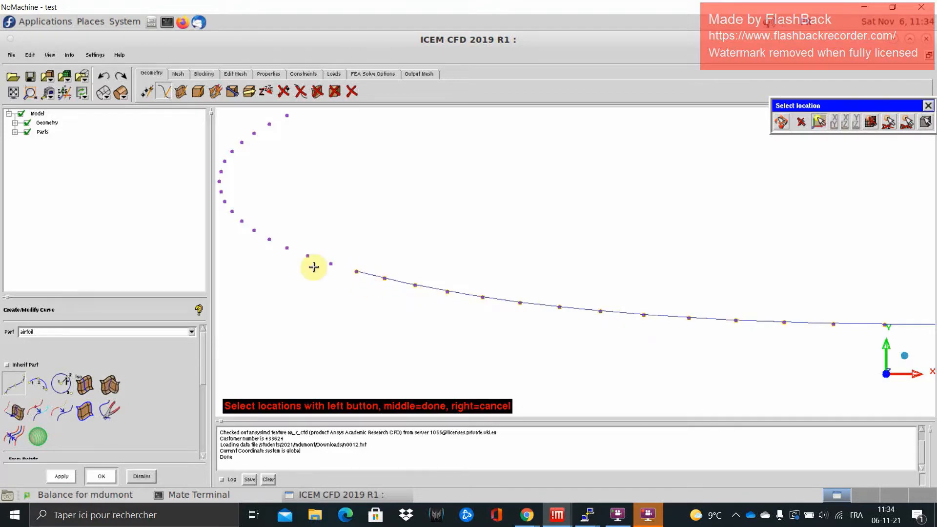
pyautogui.click(332, 265)
pyautogui.click(299, 252)
pyautogui.click(289, 248)
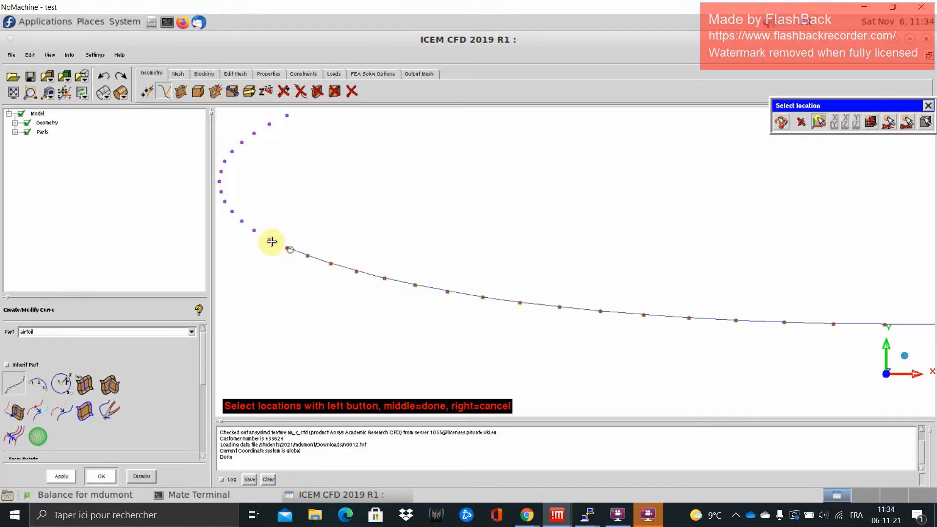
pyautogui.click(271, 240)
pyautogui.click(255, 233)
pyautogui.click(245, 223)
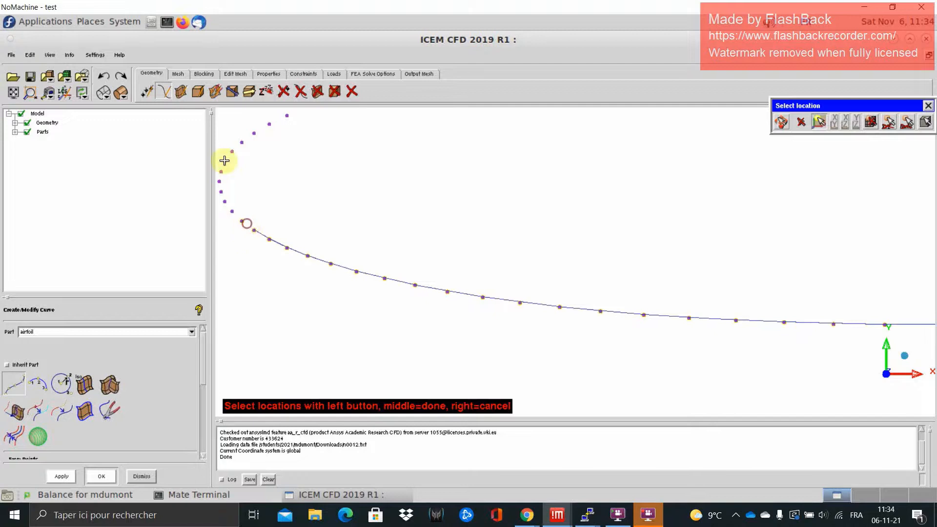
pyautogui.click(228, 223)
pyautogui.click(230, 201)
pyautogui.click(222, 192)
pyautogui.click(220, 181)
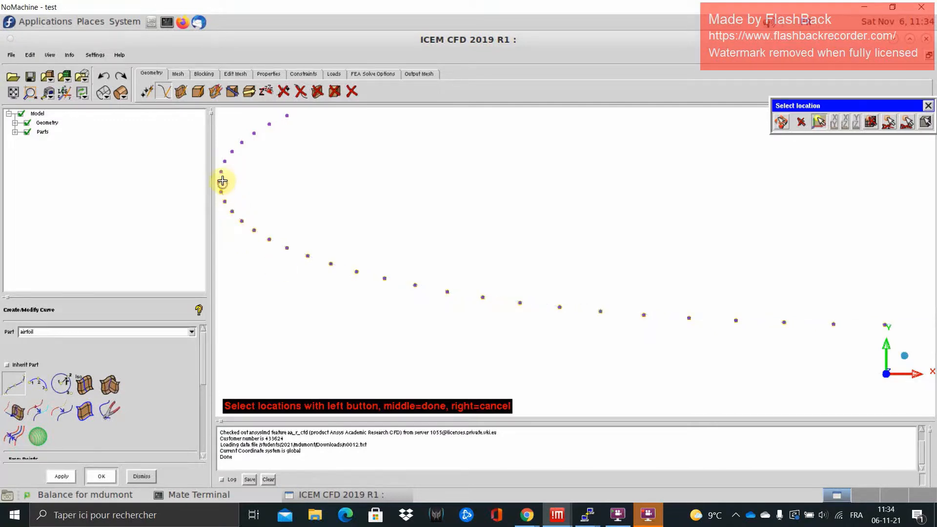
# Wrap the curve around the nose onto the first upper-surface points, removing the stray location picked beside them.
pyautogui.click(221, 171)
pyautogui.click(225, 162)
pyautogui.click(232, 152)
pyautogui.click(253, 154)
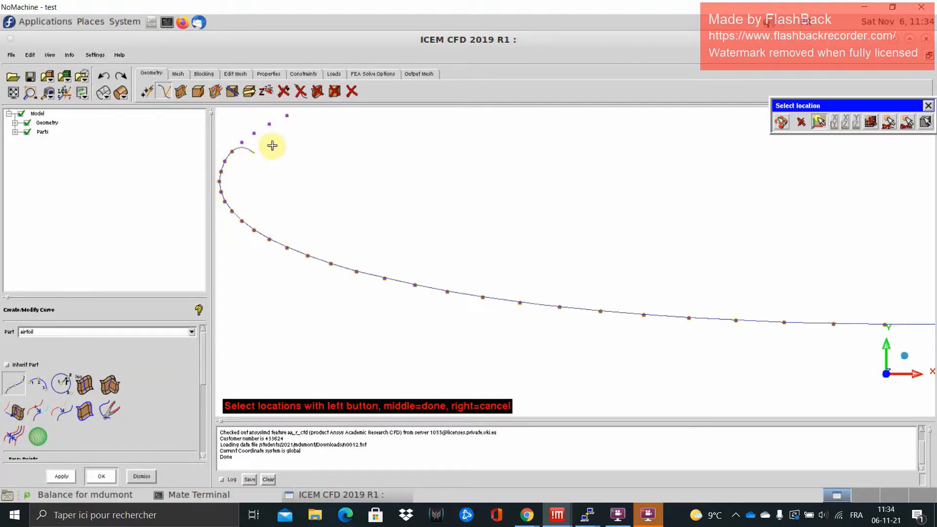
pyautogui.rightClick(272, 146)
pyautogui.click(251, 146)
pyautogui.click(260, 139)
pyautogui.click(272, 129)
pyautogui.click(291, 121)
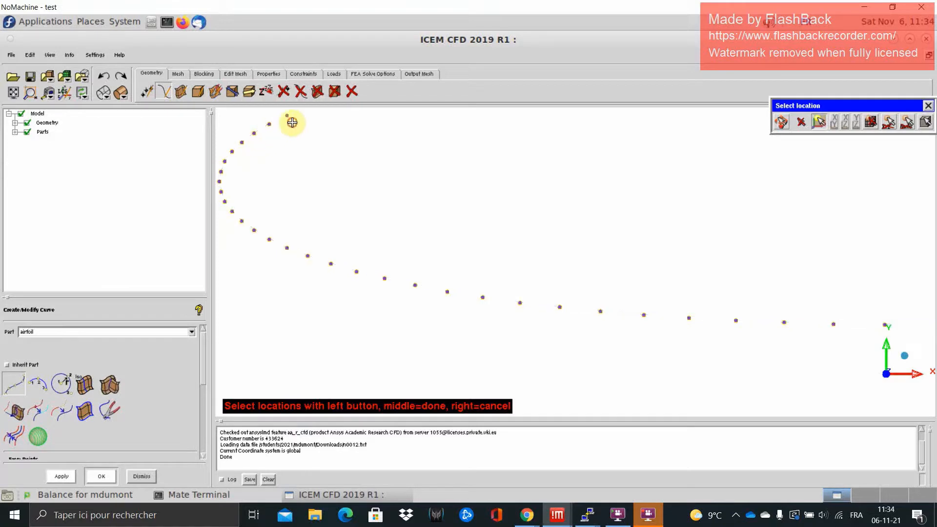
# Extend the curve through the consecutive upper-surface points of the front section behind the nose.
pyautogui.moveTo(386, 134); pyautogui.dragTo(370, 269, button='middle')
pyautogui.click(290, 244)
pyautogui.click(312, 232)
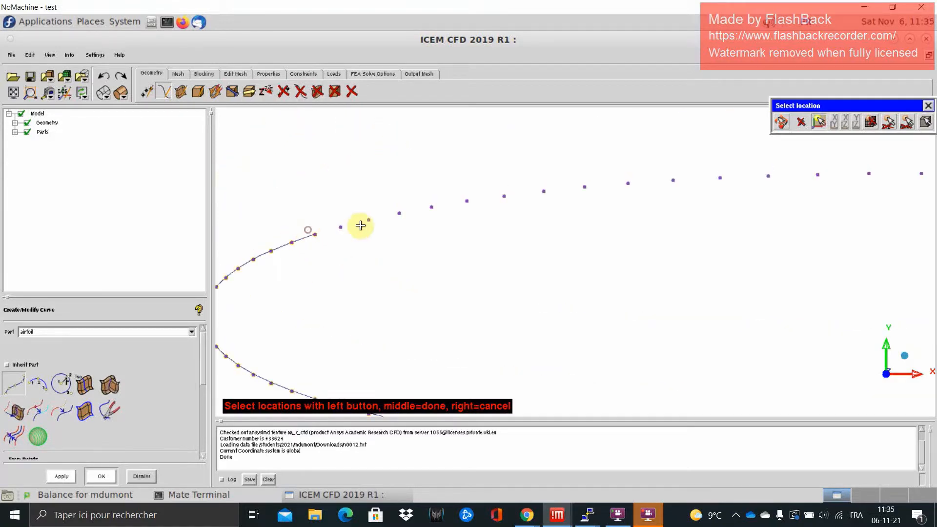
pyautogui.click(342, 226)
pyautogui.click(375, 223)
pyautogui.click(399, 213)
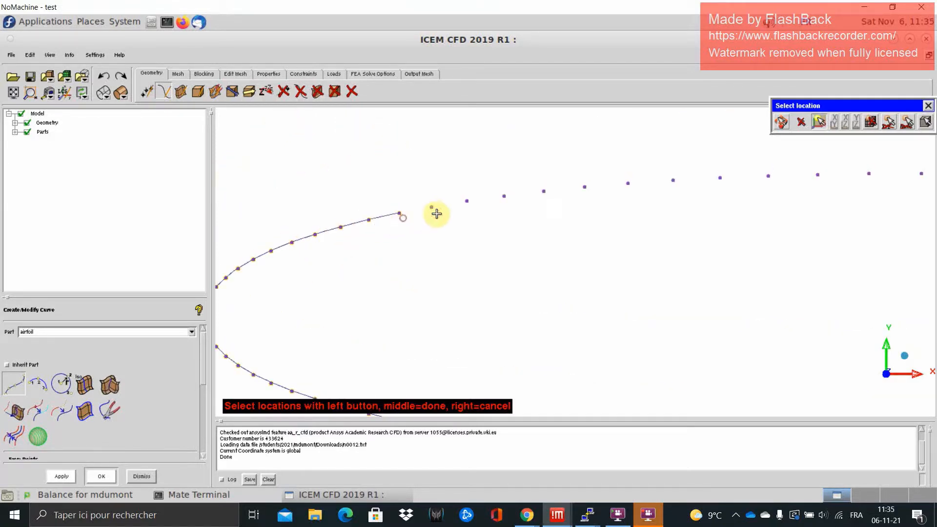
pyautogui.click(431, 207)
pyautogui.click(467, 200)
# Continue the curve through the next upper-surface points along the flattening section toward the airfoil's crest.
pyautogui.click(504, 196)
pyautogui.click(544, 190)
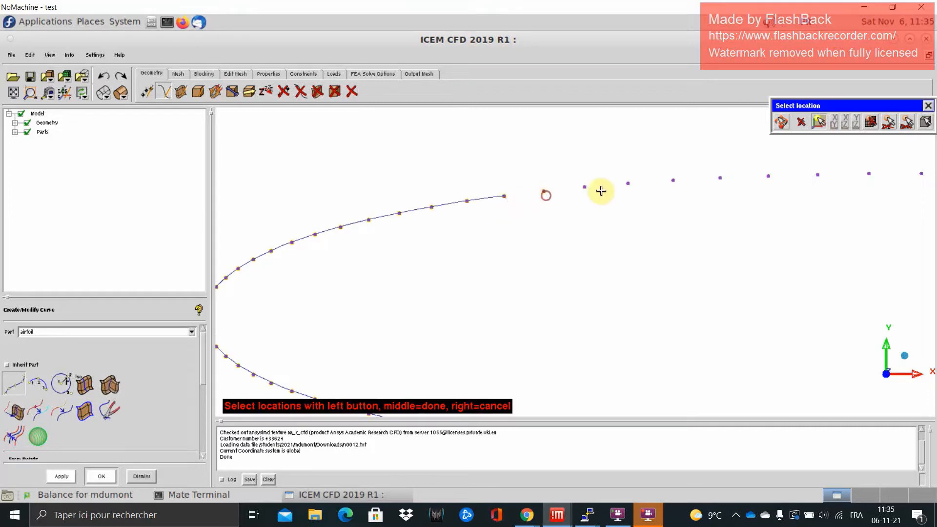
pyautogui.click(584, 187)
pyautogui.click(628, 183)
pyautogui.click(673, 181)
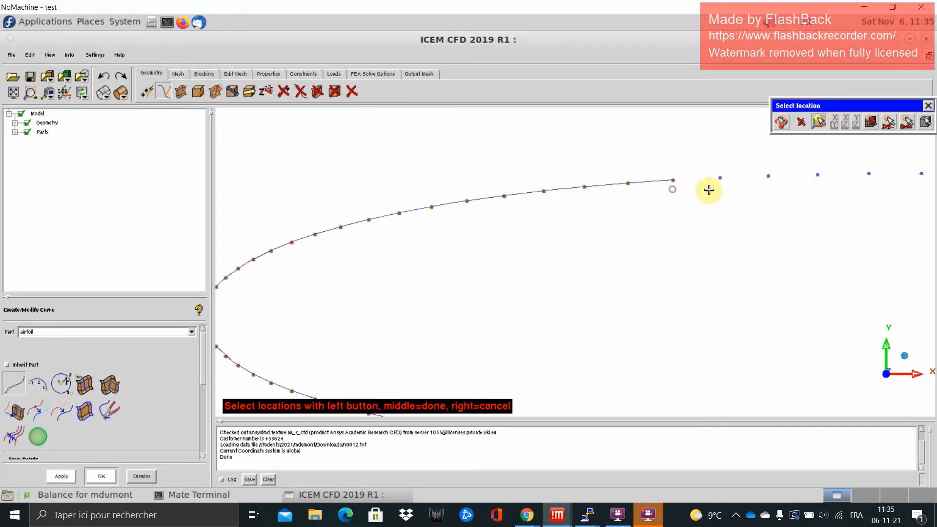
pyautogui.click(720, 178)
pyautogui.click(767, 177)
pyautogui.click(817, 174)
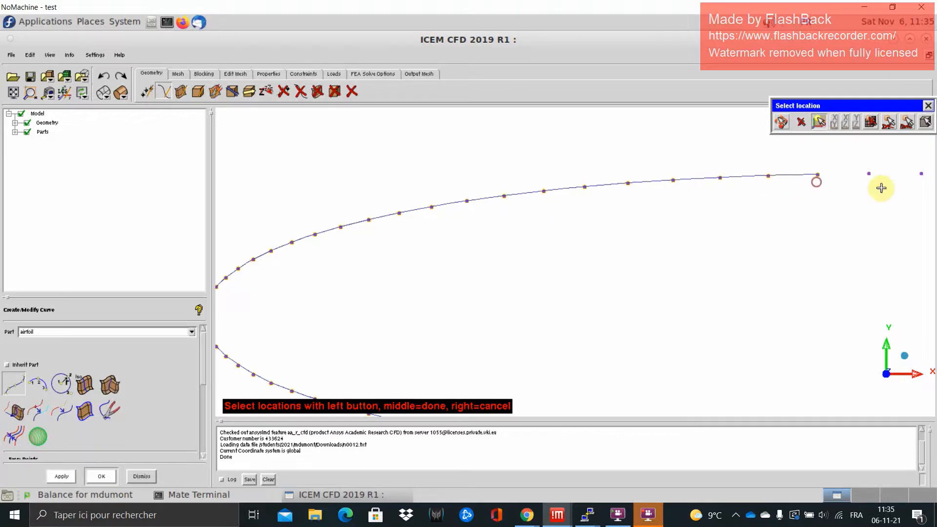
# Carry the curve across the crest through the next upper-surface points, removing the stray location beside them, and finish the curve.
pyautogui.click(881, 184)
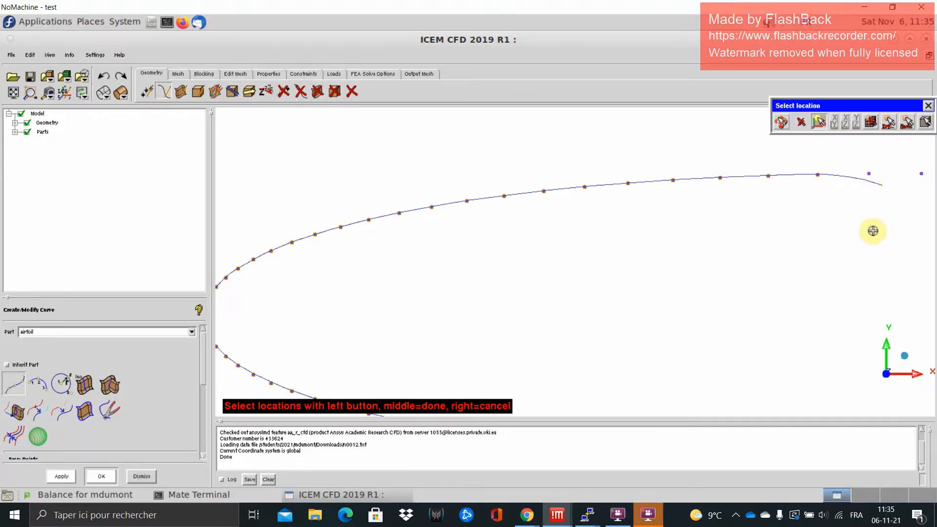
pyautogui.moveTo(872, 231); pyautogui.dragTo(384, 233, button='middle')
pyautogui.click(380, 176)
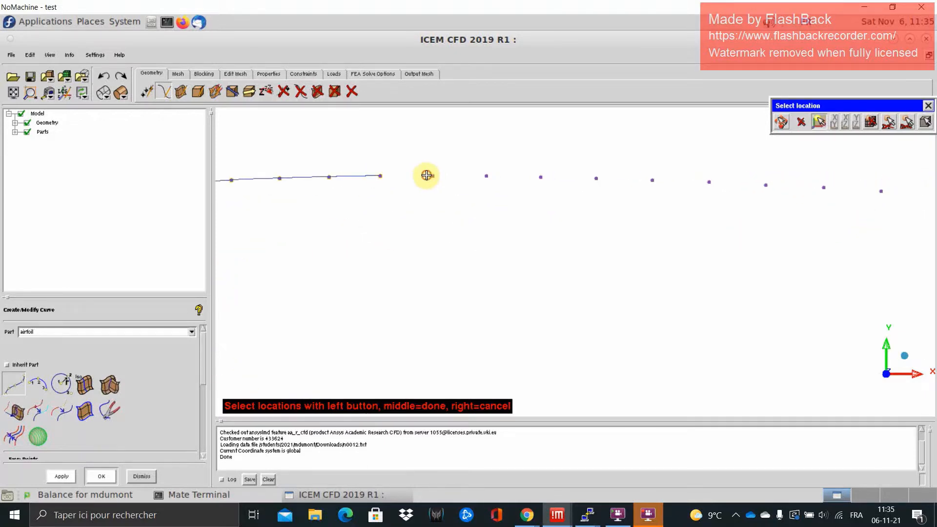
pyautogui.click(432, 176)
pyautogui.click(488, 176)
pyautogui.click(541, 177)
pyautogui.click(596, 179)
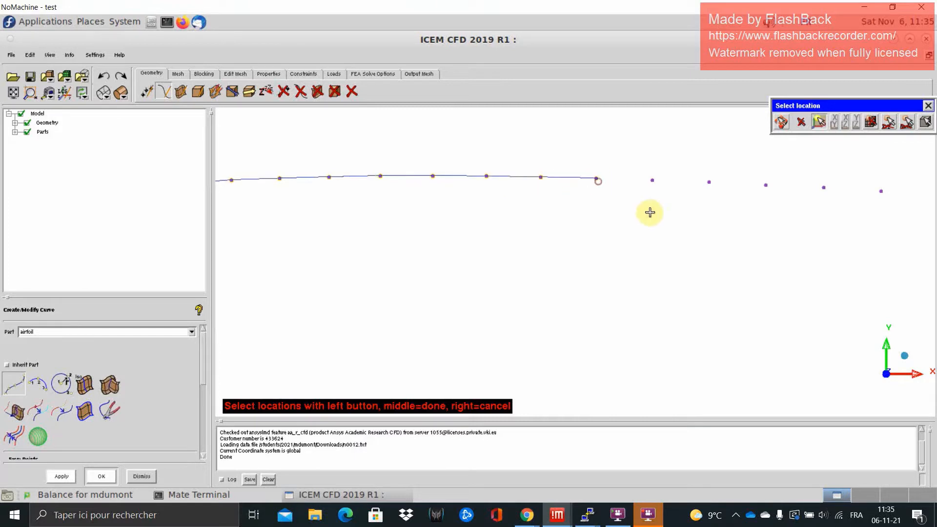
pyautogui.middleClick(642, 216)
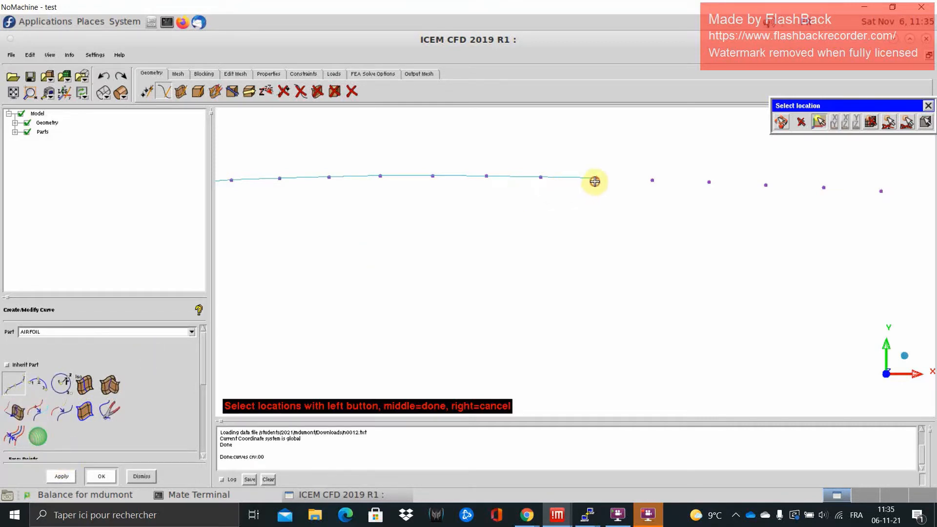
# Start a second curve at the first curve's end point and pick the next upper-surface points behind the crest.
pyautogui.click(651, 184)
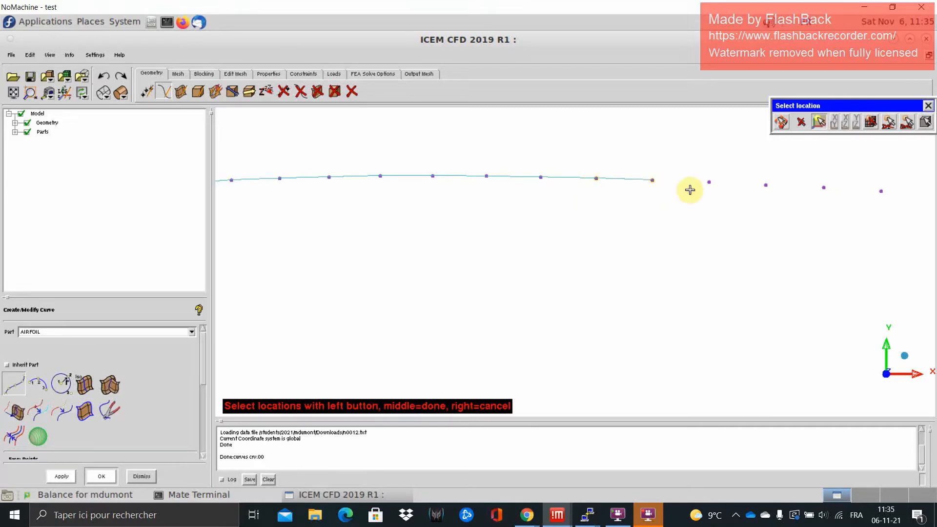
pyautogui.click(710, 184)
pyautogui.click(768, 182)
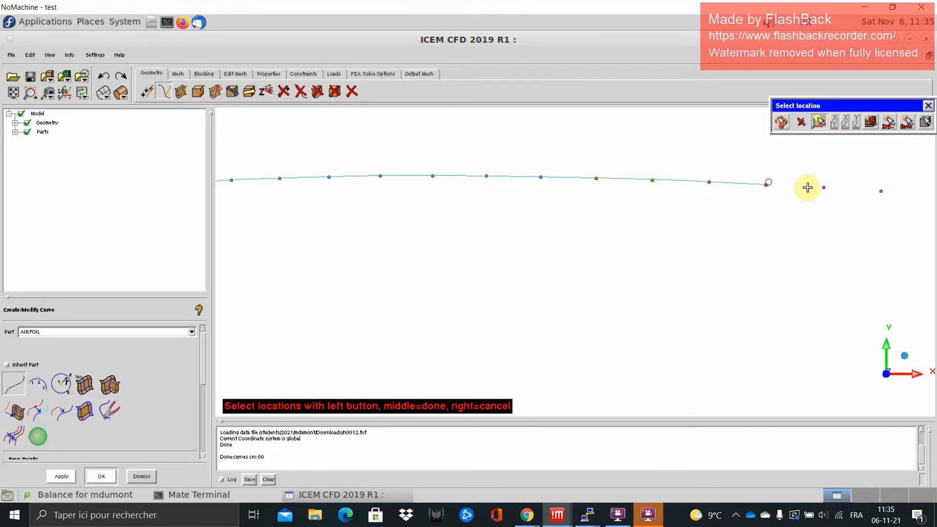
pyautogui.click(815, 188)
# Extend the second curve through the consecutive upper-surface points across mid-chord.
pyautogui.moveTo(860, 219); pyautogui.dragTo(499, 206, button='middle')
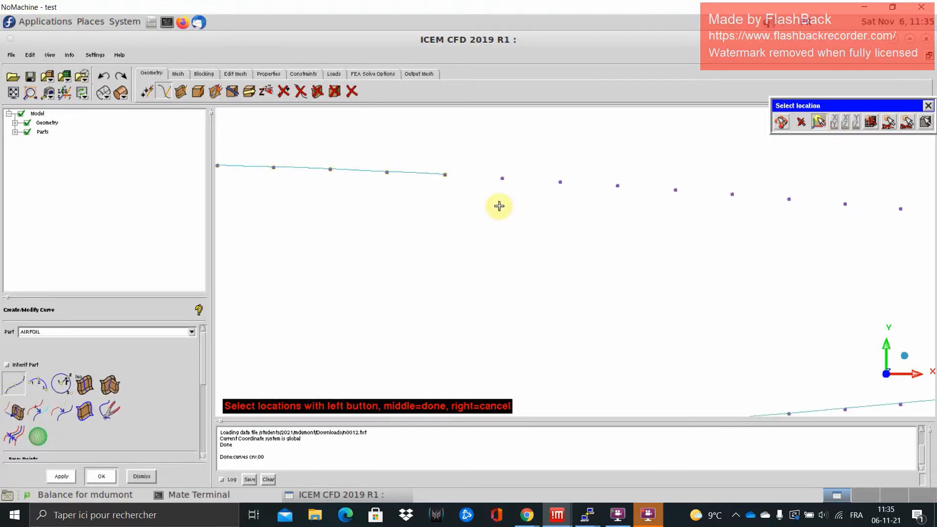
pyautogui.click(503, 181)
pyautogui.click(560, 183)
pyautogui.click(617, 185)
pyautogui.click(675, 188)
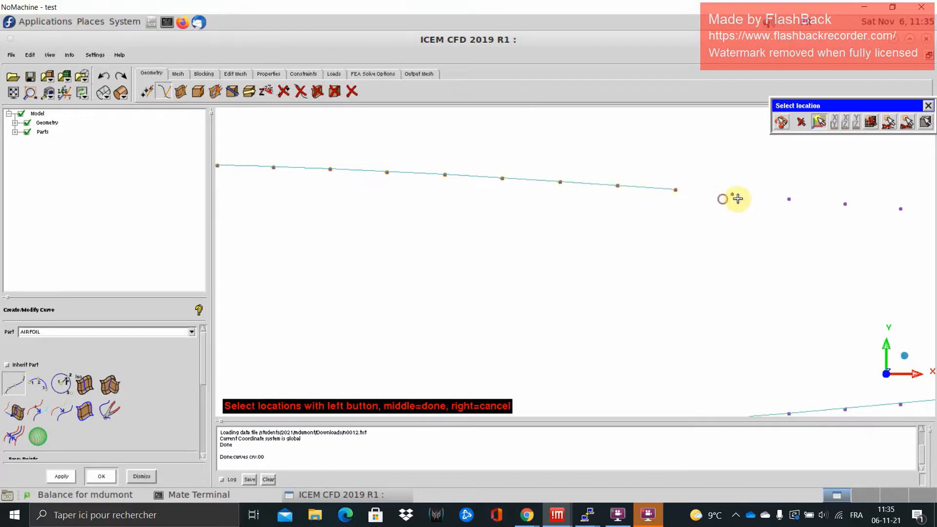
pyautogui.click(732, 194)
pyautogui.click(789, 199)
pyautogui.click(843, 203)
# Continue the second curve through the descending upper-surface points from mid-chord into the rear section.
pyautogui.moveTo(849, 227); pyautogui.dragTo(418, 199, button='middle')
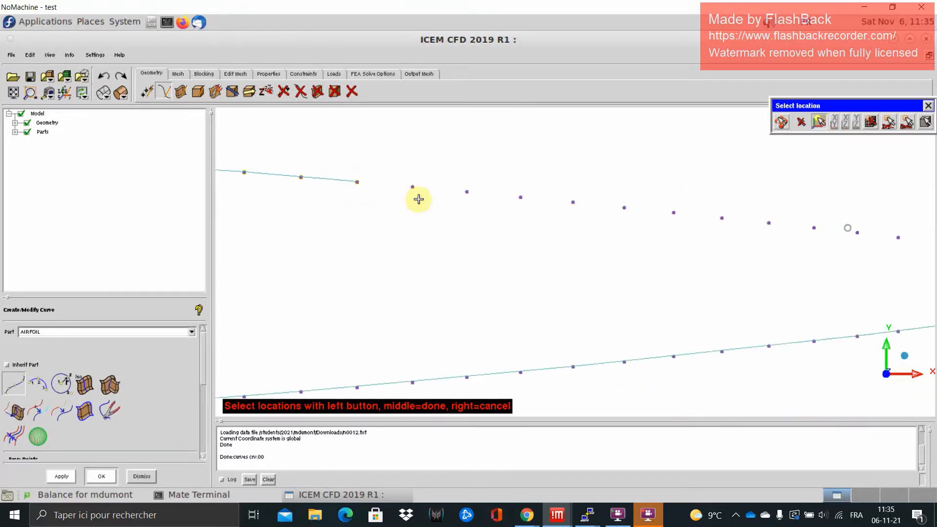
pyautogui.click(469, 191)
pyautogui.click(519, 197)
pyautogui.click(574, 202)
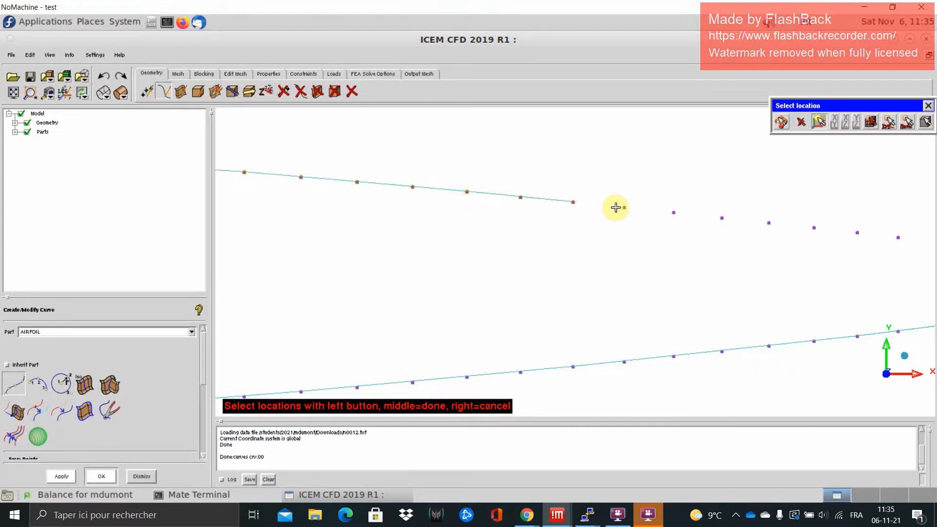
pyautogui.click(616, 207)
pyautogui.click(674, 219)
pyautogui.click(718, 224)
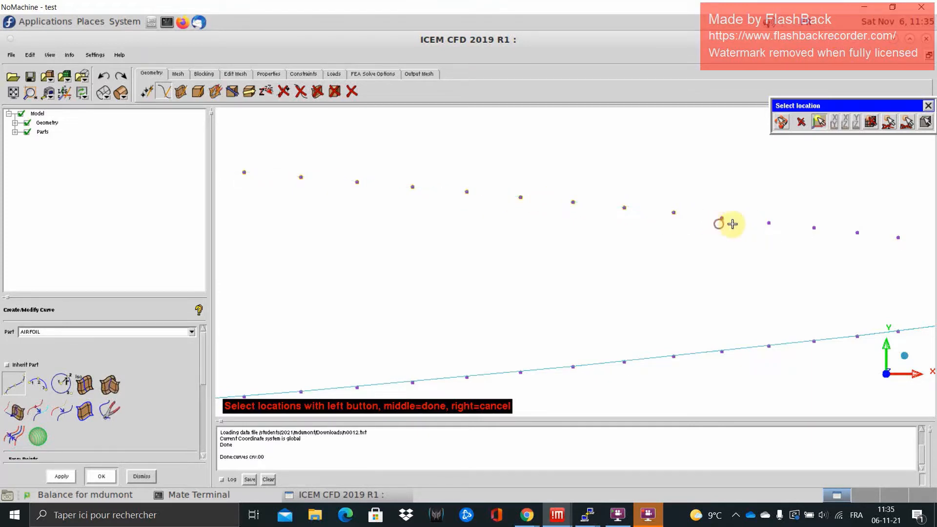
pyautogui.click(768, 222)
pyautogui.click(812, 228)
# Run the second curve through the rear upper-surface points up to where they crowd near the trailing edge.
pyautogui.moveTo(805, 230); pyautogui.dragTo(530, 238, button='middle')
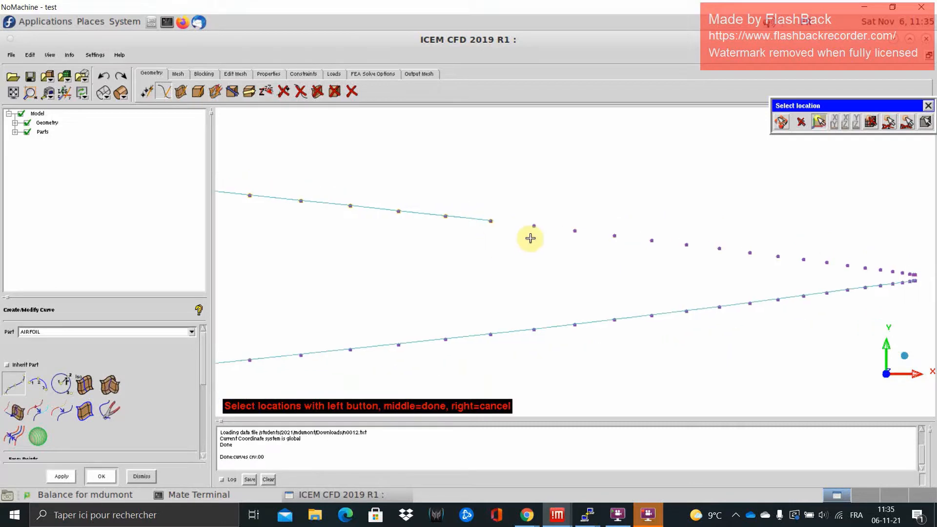
pyautogui.click(532, 227)
pyautogui.click(566, 230)
pyautogui.click(613, 239)
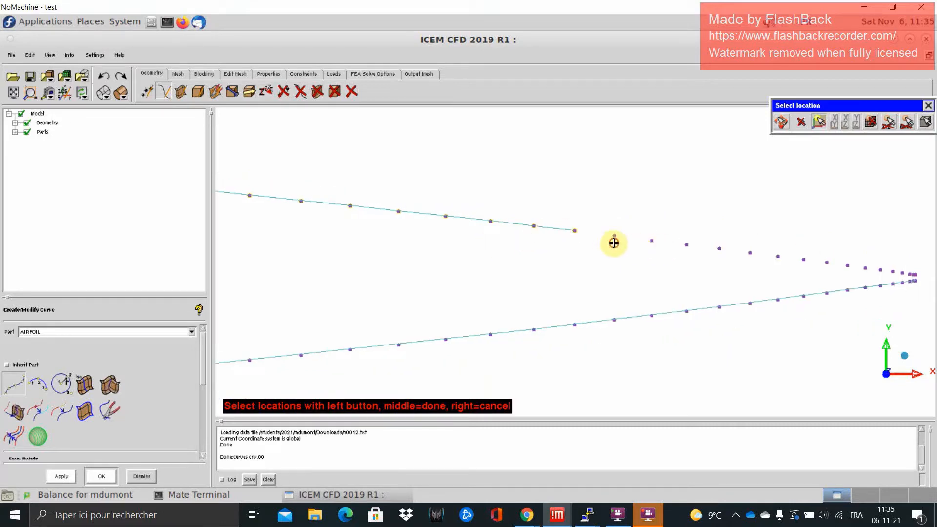
pyautogui.click(647, 241)
pyautogui.click(695, 251)
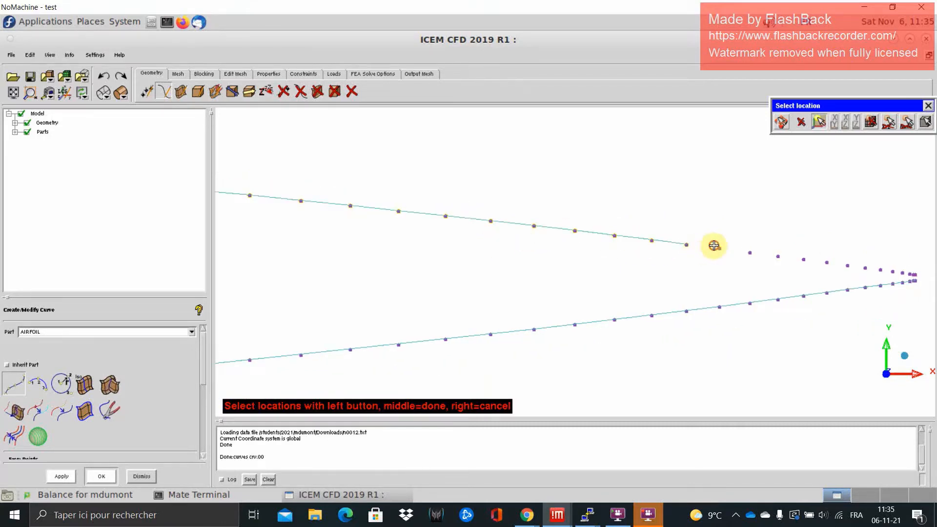
pyautogui.click(721, 249)
pyautogui.click(751, 252)
pyautogui.click(780, 256)
pyautogui.click(816, 260)
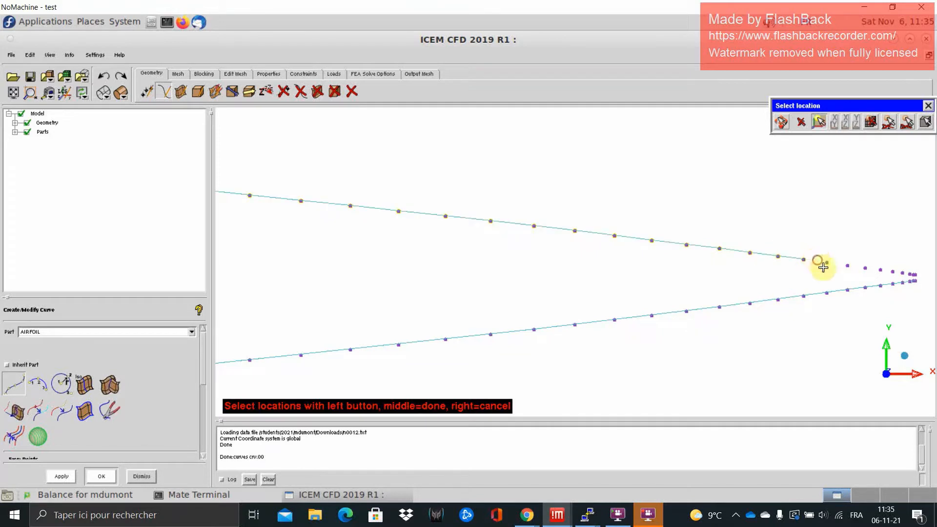
# Pick the remaining closely spaced upper-surface points through the upper trailing-edge point and finish the second curve.
pyautogui.moveTo(824, 280); pyautogui.dragTo(587, 237, button='middle')
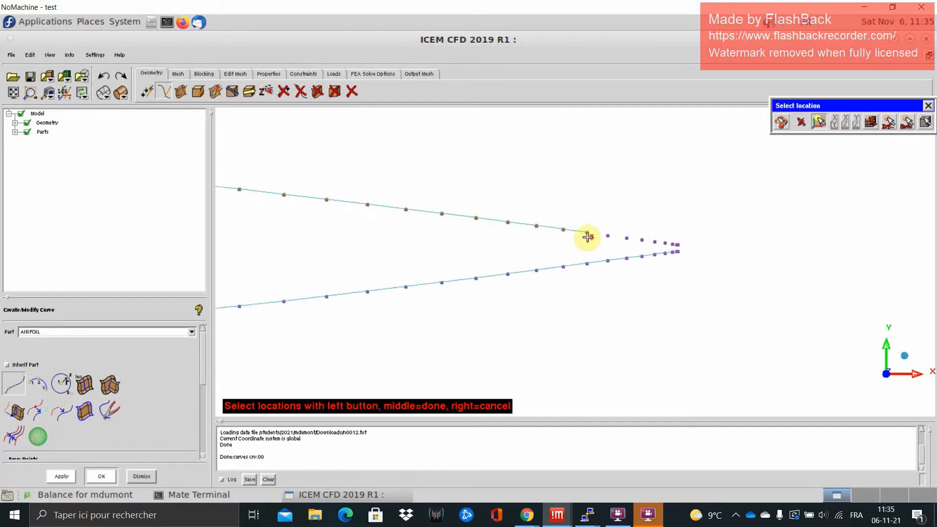
pyautogui.scroll(5, 588, 237)
pyautogui.moveTo(683, 190); pyautogui.dragTo(571, 228, button='middle')
pyautogui.click(565, 217)
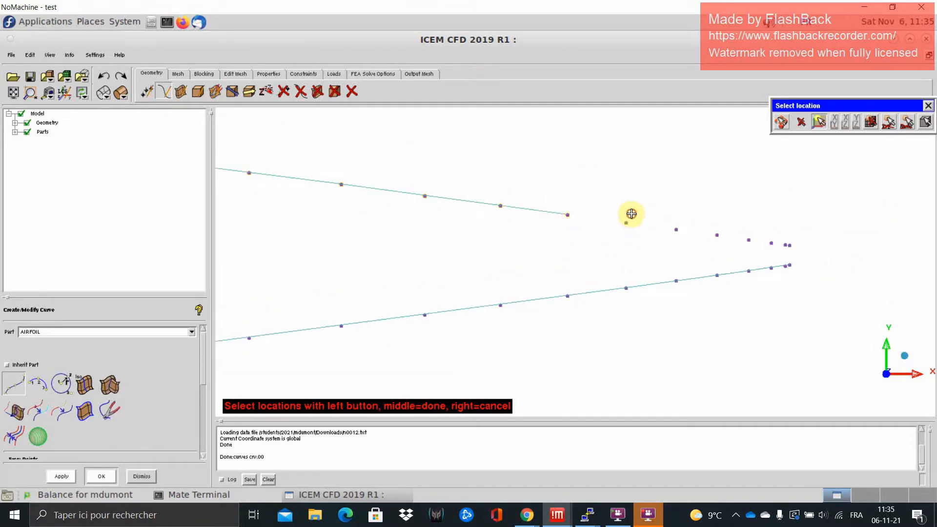
pyautogui.click(628, 221)
pyautogui.click(676, 229)
pyautogui.click(718, 235)
pyautogui.click(750, 239)
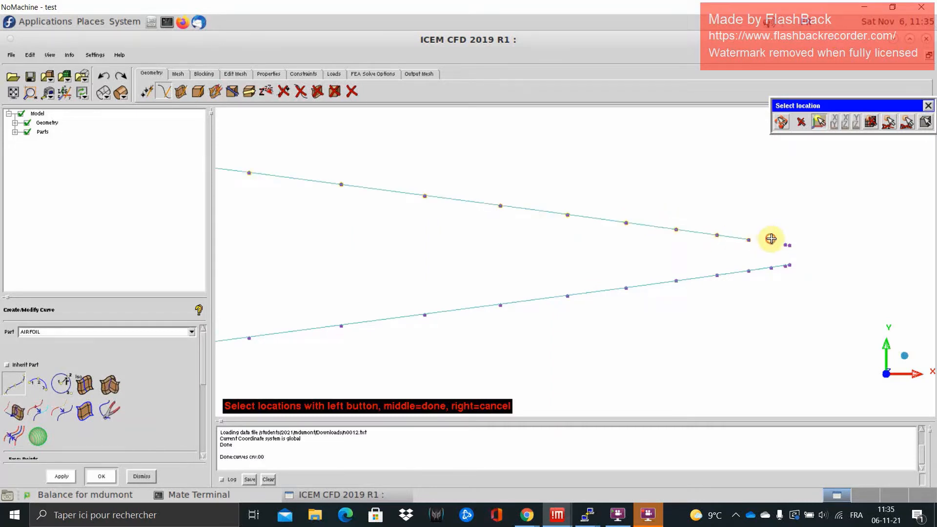
pyautogui.click(772, 242)
pyautogui.click(785, 243)
pyautogui.middleClick(791, 246)
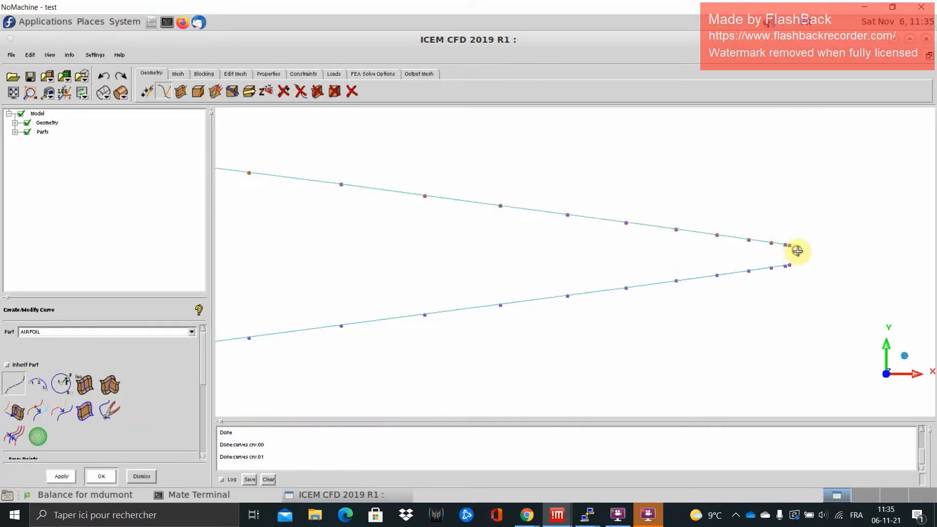
# Close the blunt trailing edge with a straight line between its upper and lower end points and end curve creation.
pyautogui.scroll(3, 854, 253)
pyautogui.scroll(-2, 781, 266)
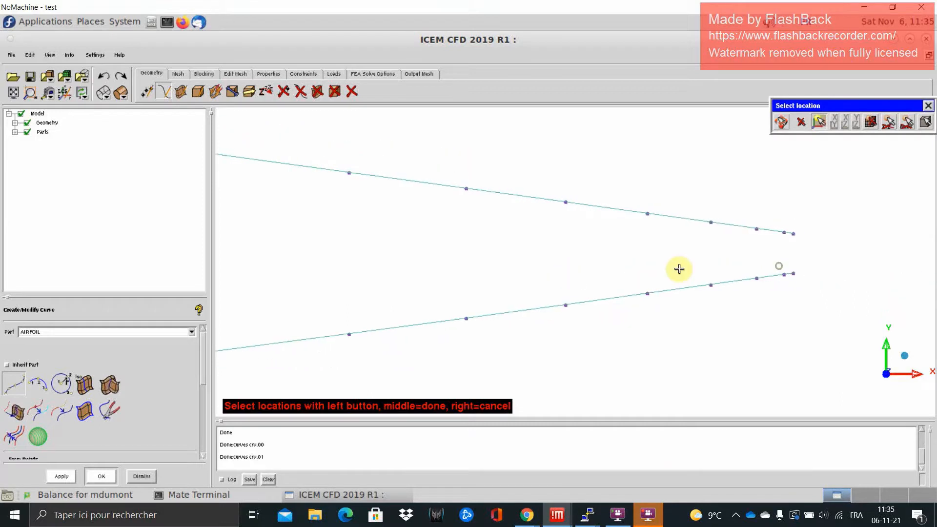
pyautogui.middleClick(797, 239)
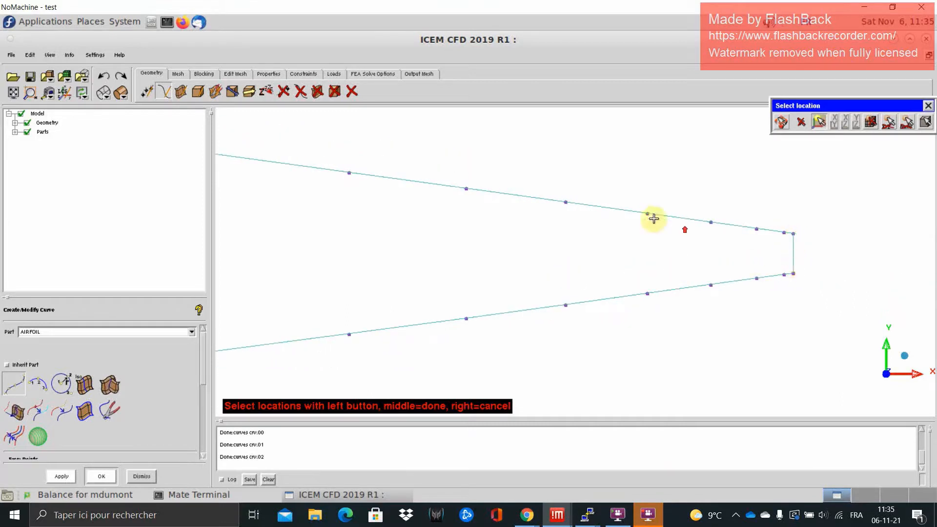
pyautogui.scroll(-4, 358, 188)
pyautogui.scroll(-3, 356, 193)
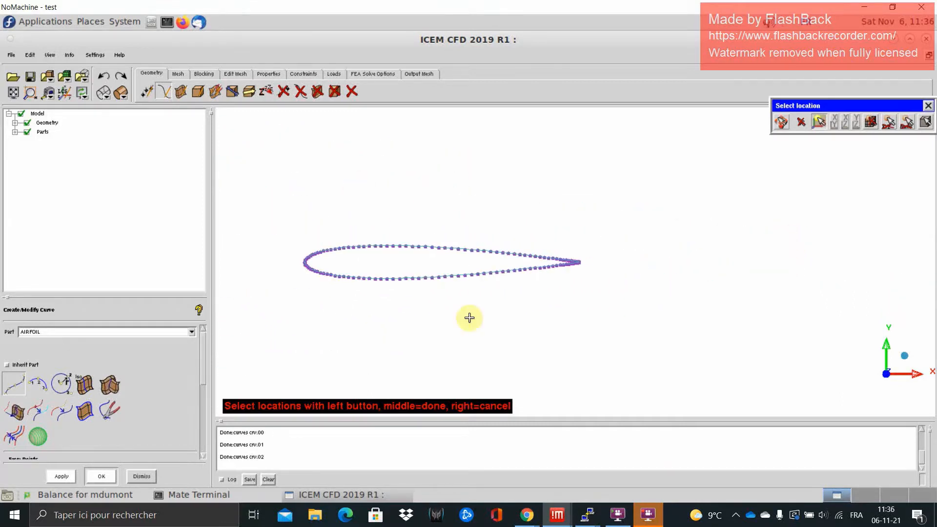
pyautogui.middleClick(447, 332)
pyautogui.moveTo(370, 303); pyautogui.dragTo(562, 303, button='middle')
pyautogui.scroll(5, 654, 268)
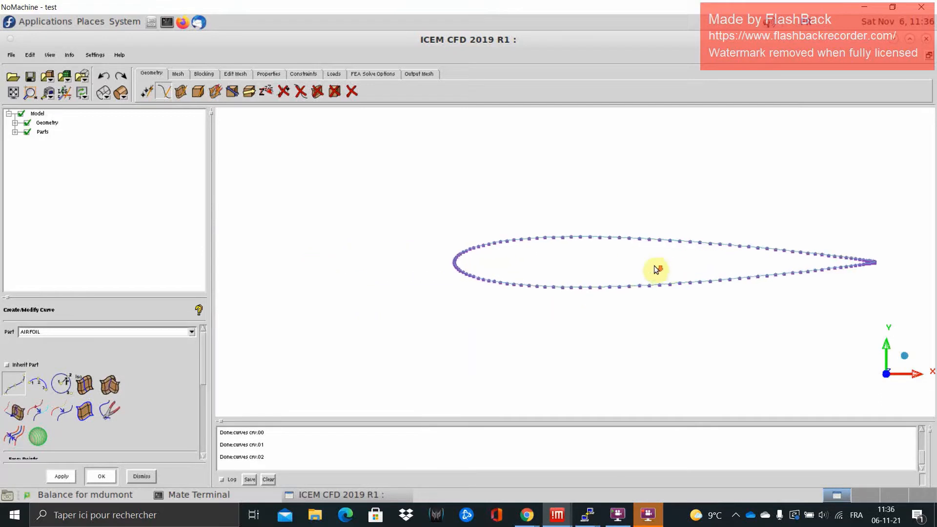
pyautogui.scroll(3, 526, 277)
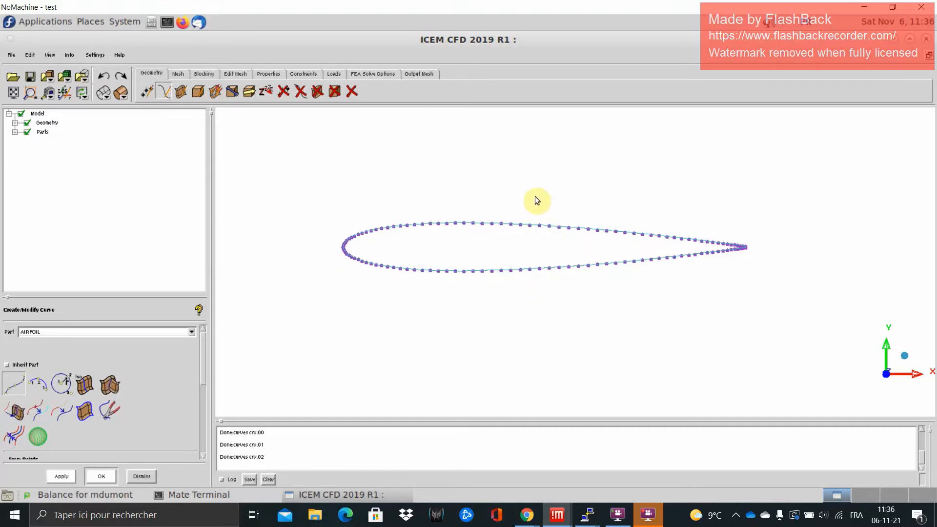
# Create a point upstream of the airfoil at explicit coordinates X -10, Y 0, Z 0.
pyautogui.click(148, 93)
pyautogui.click(40, 385)
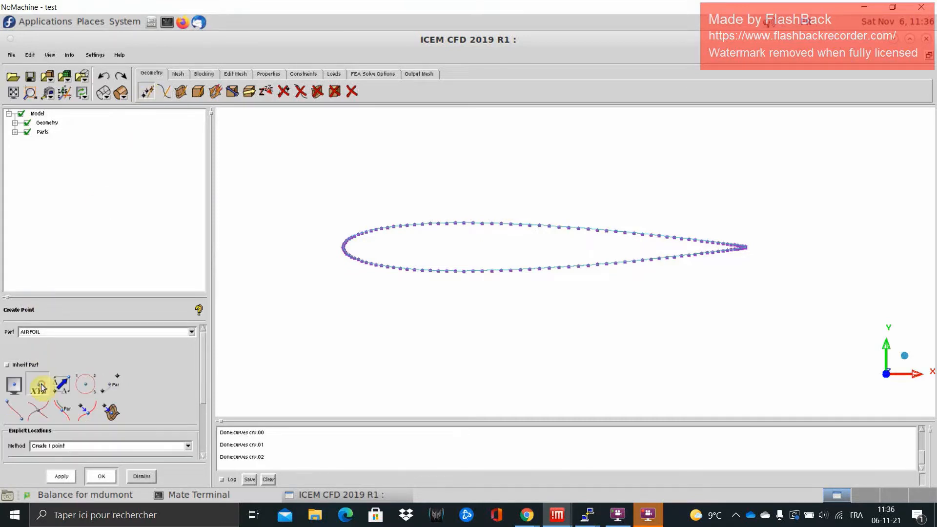
pyautogui.scroll(-4, 203, 422)
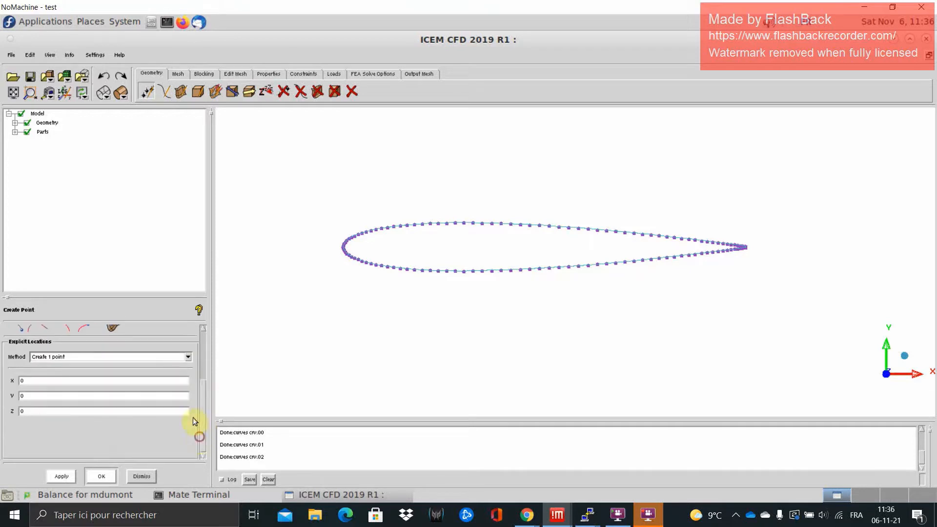
pyautogui.scroll(-3, 491, 315)
pyautogui.scroll(-4, 521, 294)
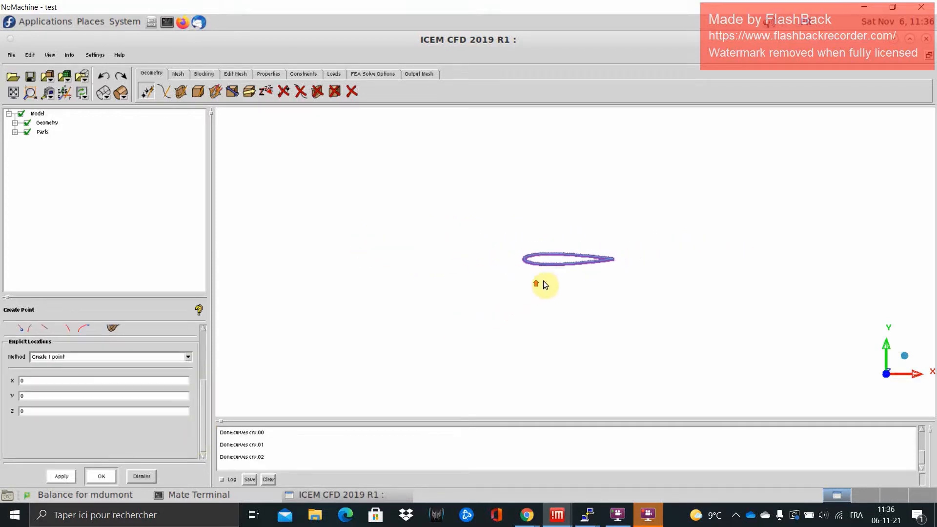
pyautogui.scroll(-2, 561, 272)
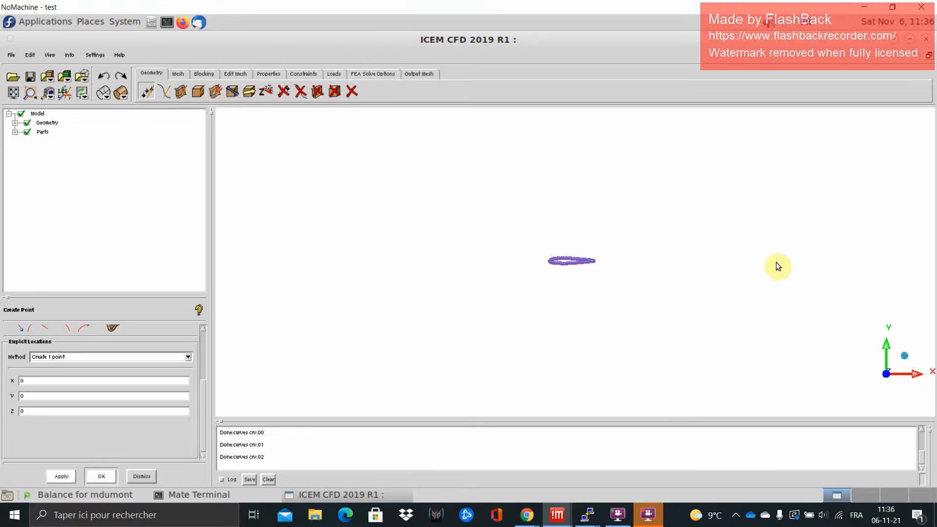
pyautogui.click(36, 384)
pyautogui.press('BackSpace')
pyautogui.write('-1')
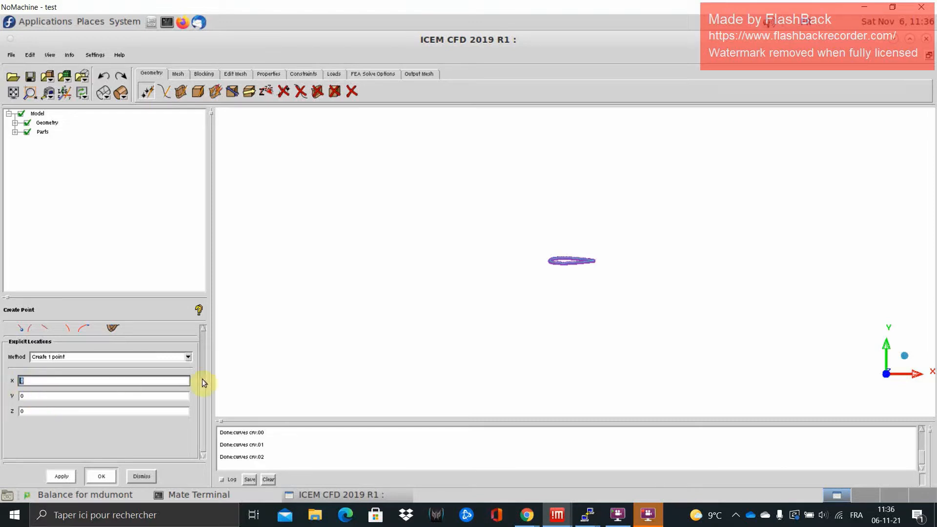
pyautogui.write('0')
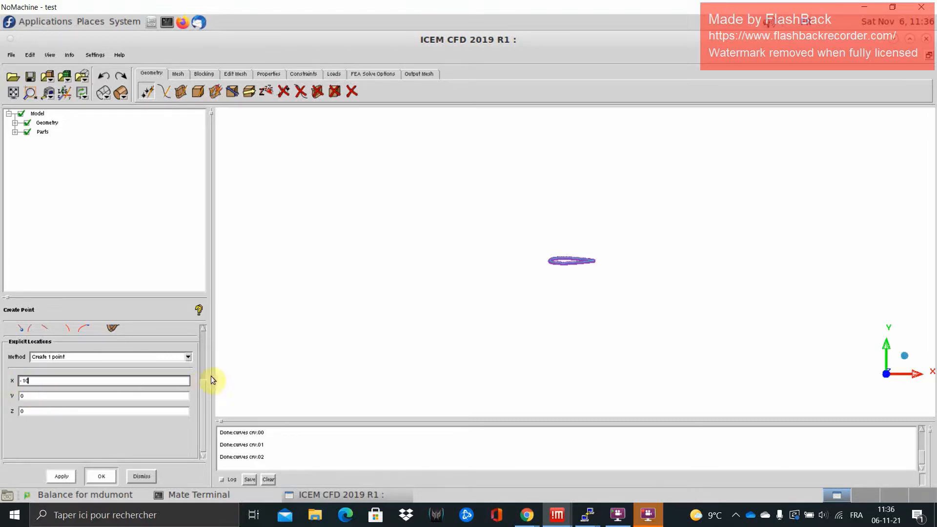
pyautogui.click(63, 477)
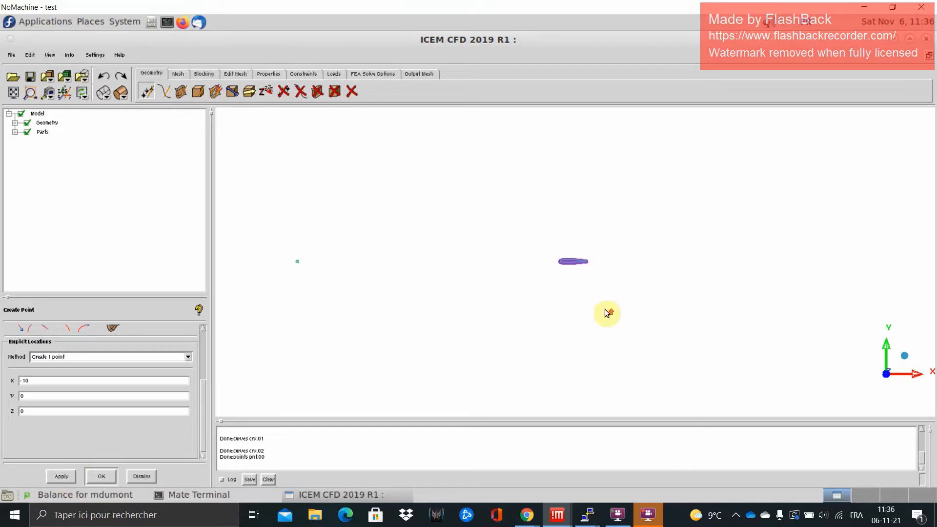
# Create two points above and below the leading edge at X 0, Z 0, with Y 10 and Y -10.
pyautogui.scroll(-1, 604, 313)
pyautogui.scroll(-1, 497, 292)
pyautogui.moveTo(31, 375); pyautogui.dragTo(10, 401)
pyautogui.write('0')
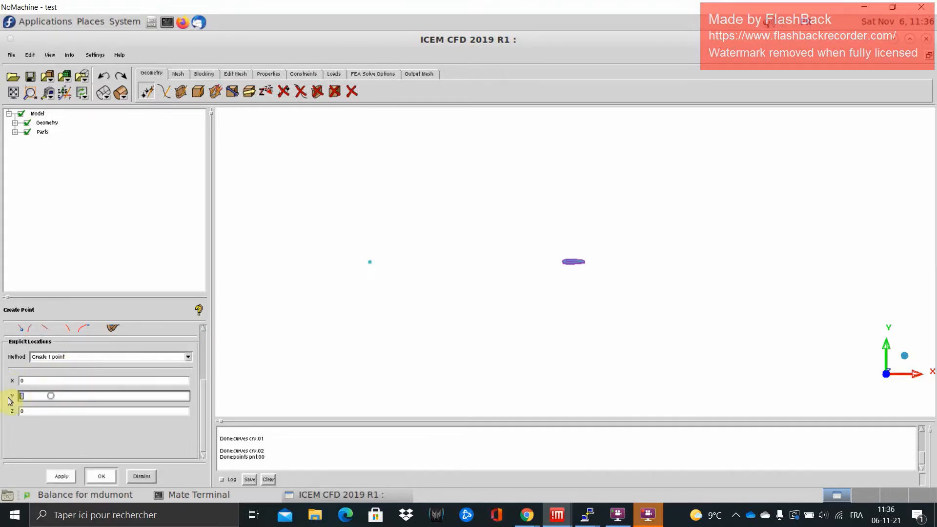
pyautogui.write('10')
pyautogui.click(66, 471)
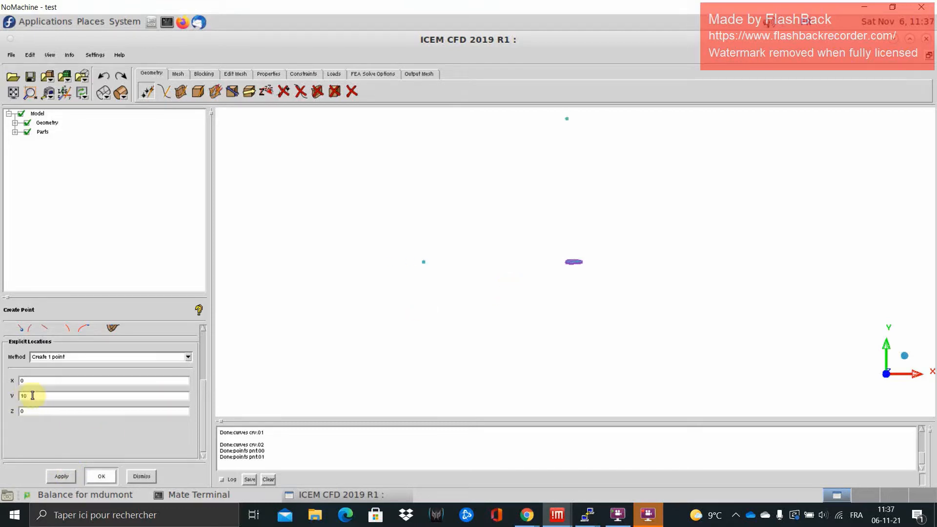
pyautogui.moveTo(31, 395); pyautogui.dragTo(6, 399)
pyautogui.write('-10')
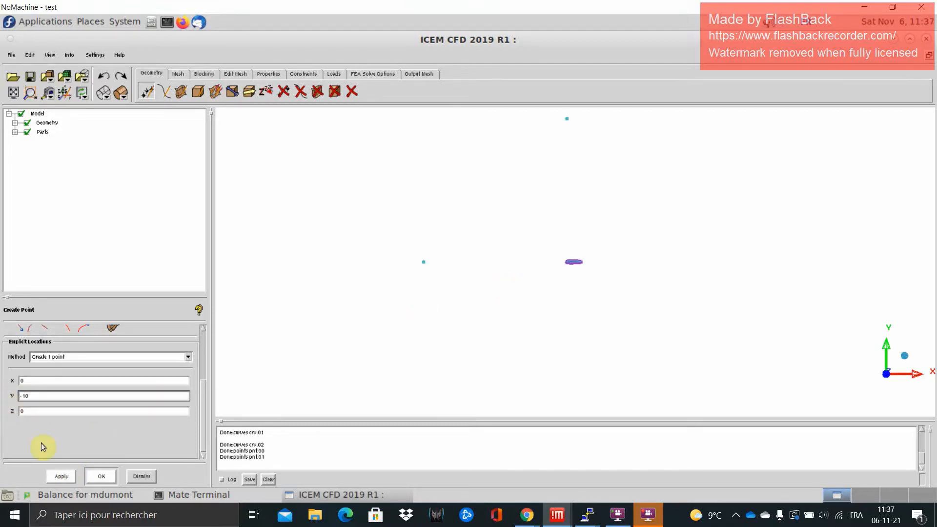
pyautogui.click(59, 474)
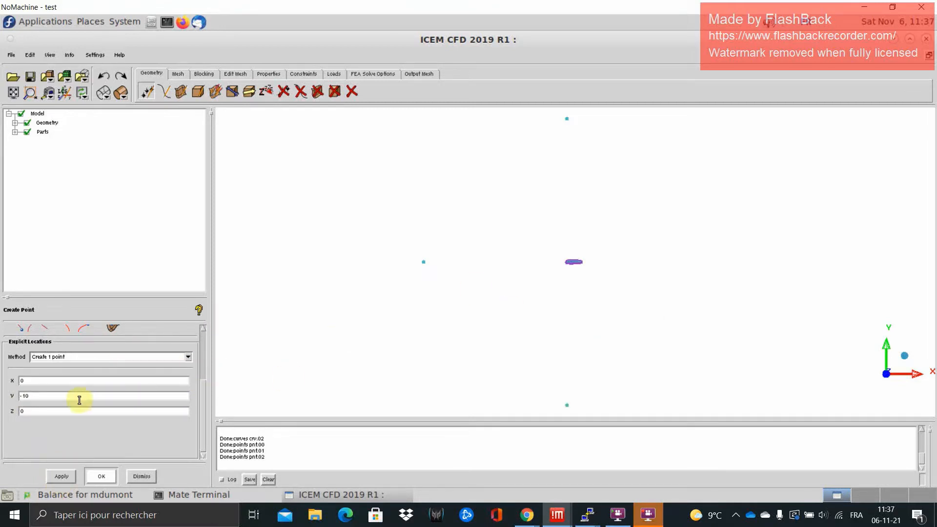
# Create two downstream points at X 16, Z 0, with Y -10 and Y 10, and end point creation.
pyautogui.moveTo(31, 395); pyautogui.dragTo(13, 404)
pyautogui.click(32, 380)
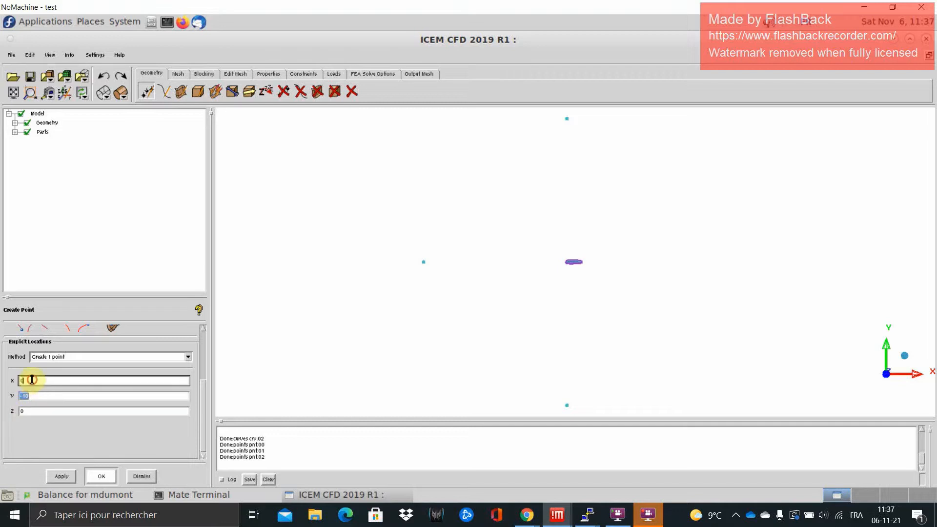
pyautogui.doubleClick(25, 380)
pyautogui.write('10')
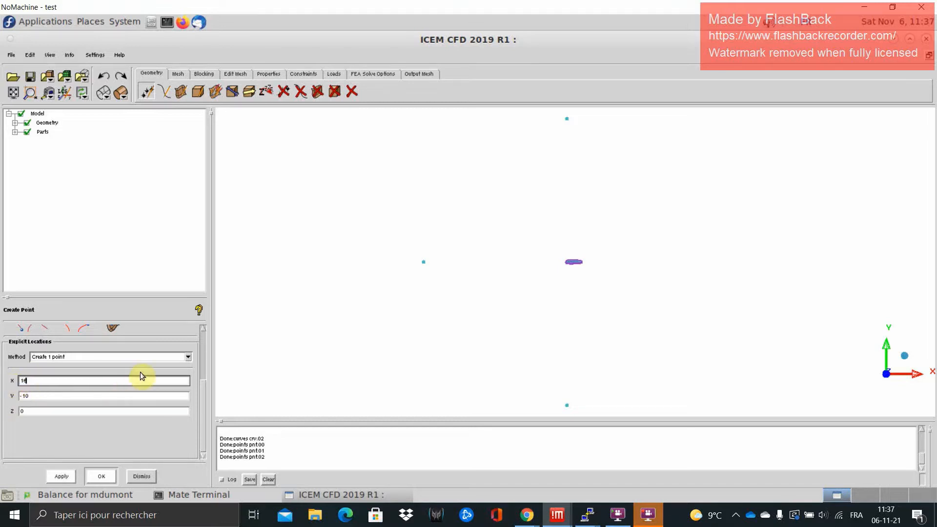
pyautogui.click(63, 477)
pyautogui.doubleClick(33, 396)
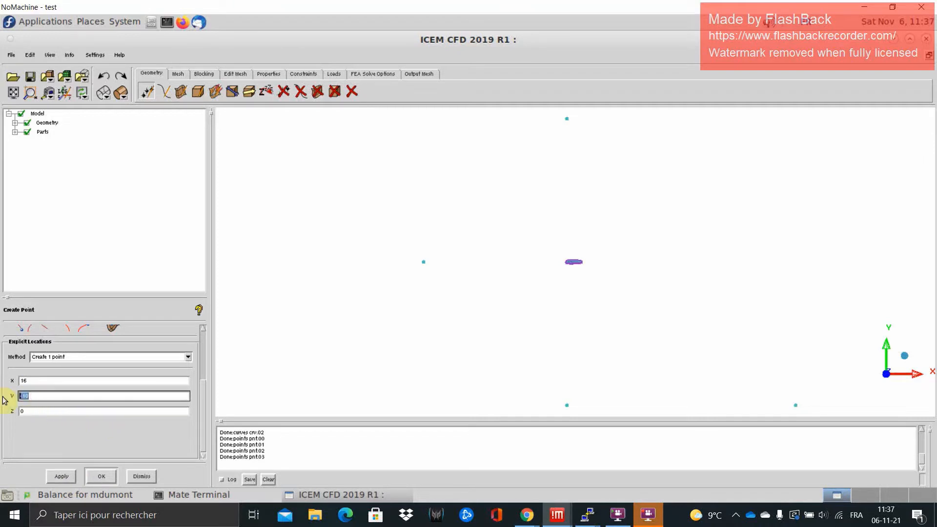
pyautogui.write('10')
pyautogui.click(60, 476)
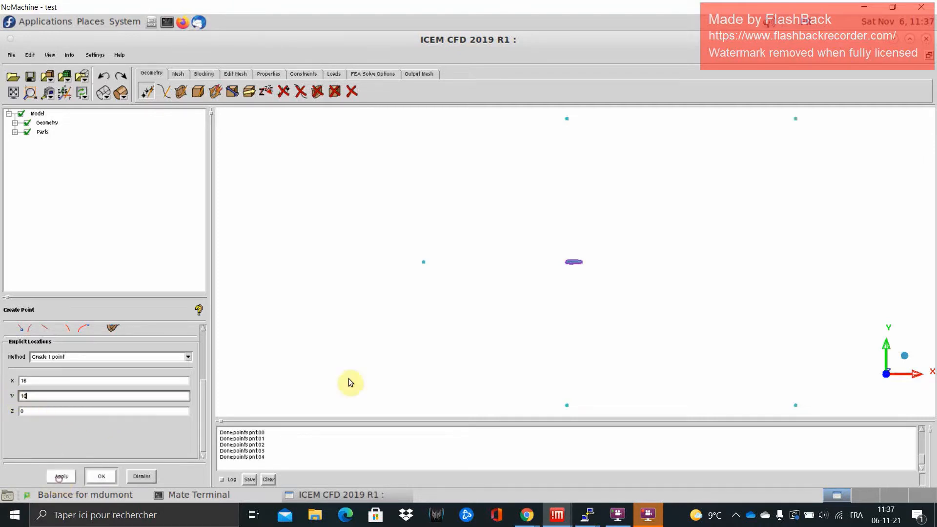
pyautogui.click(95, 476)
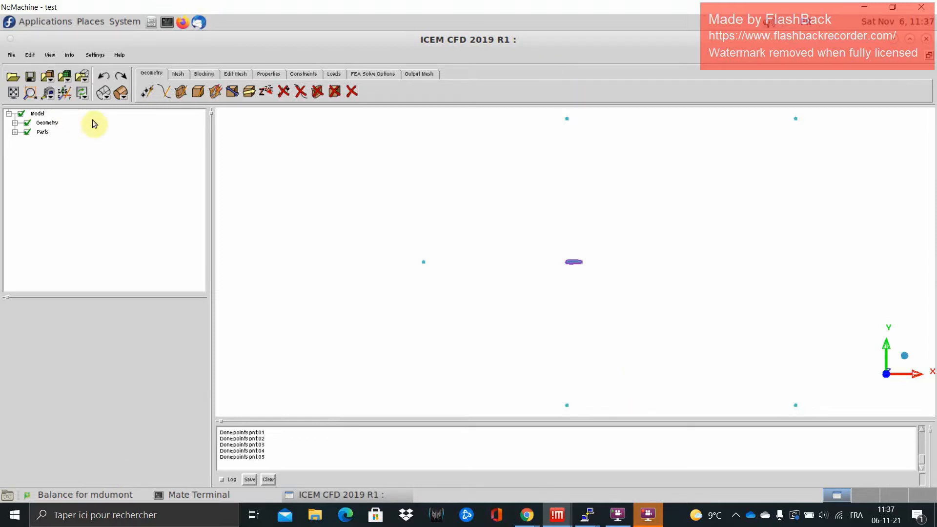
# Create a three-point arc in part geom from the point below the airfoil through the upstream point to the point above it.
pyautogui.click(165, 91)
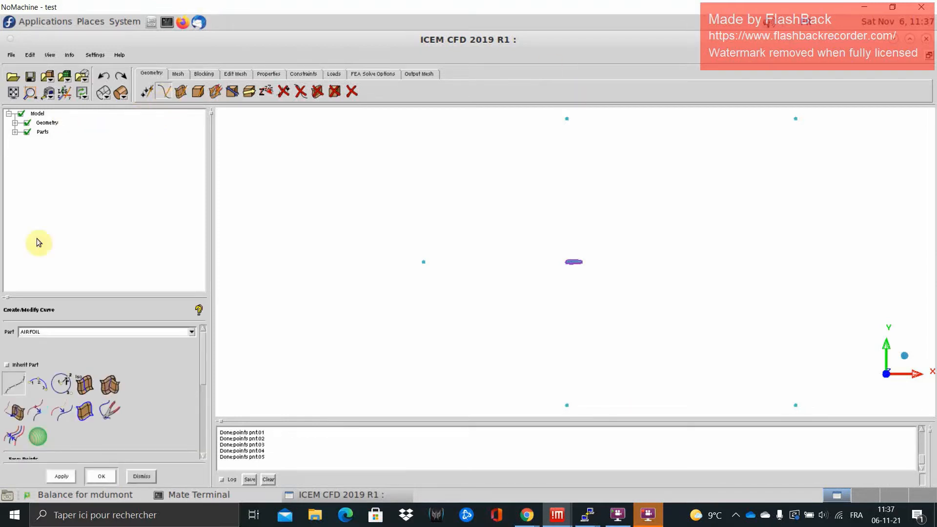
pyautogui.doubleClick(70, 330)
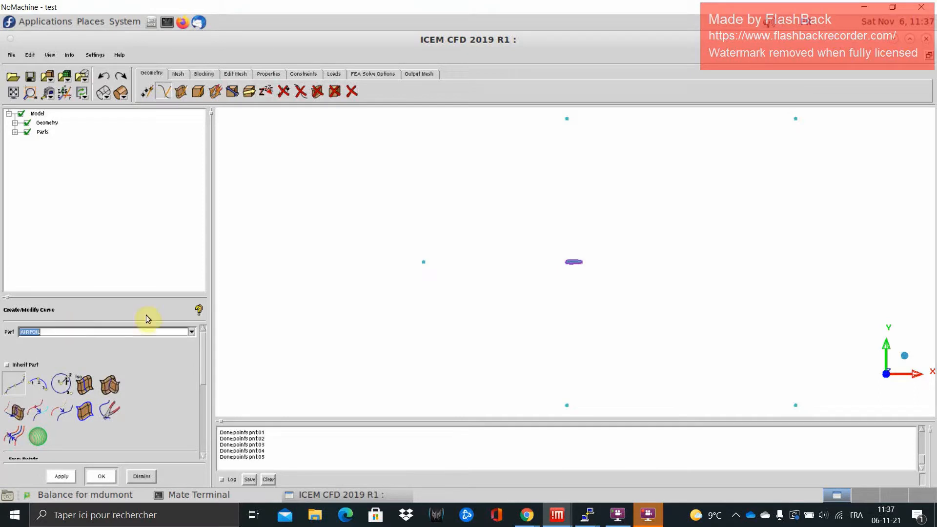
pyautogui.write('geom')
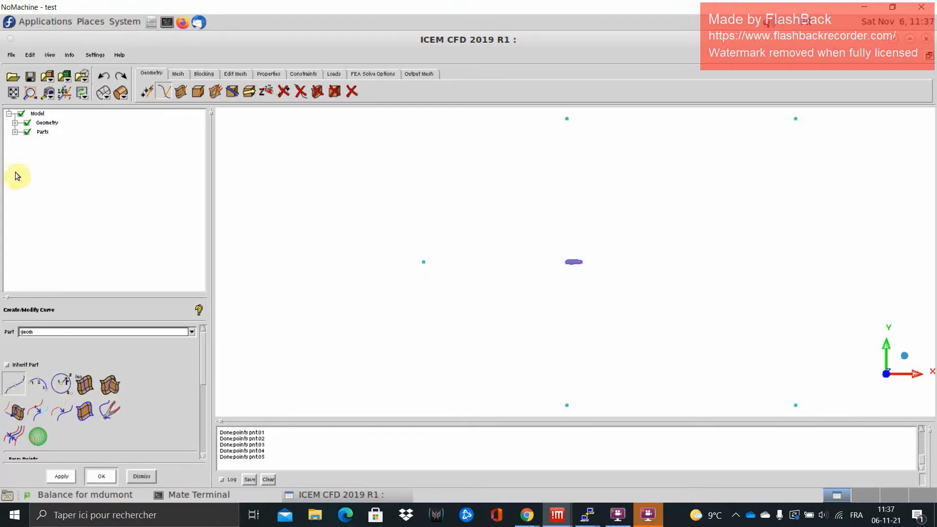
pyautogui.click(38, 381)
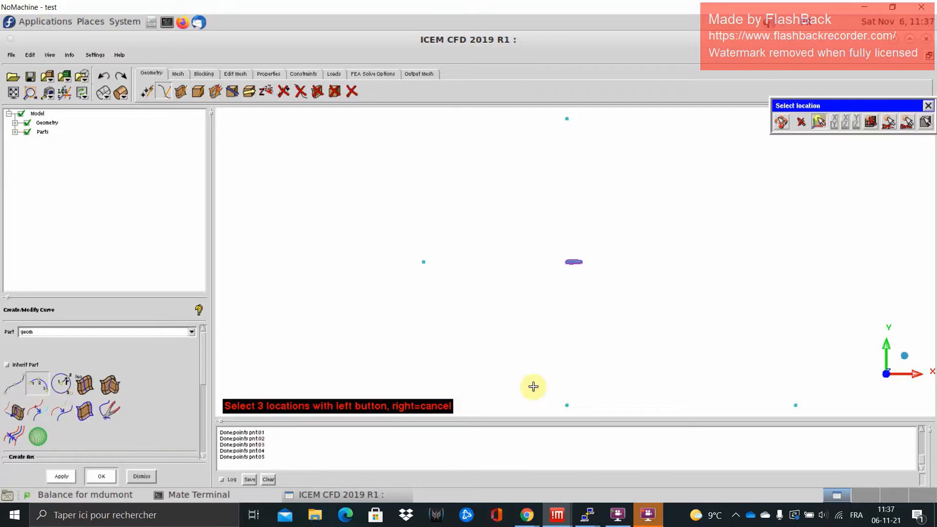
pyautogui.click(568, 403)
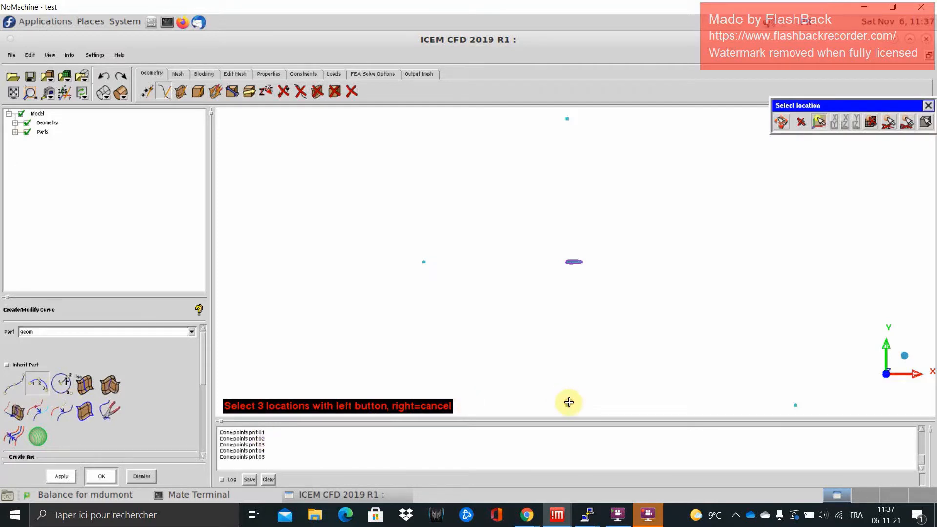
pyautogui.click(423, 257)
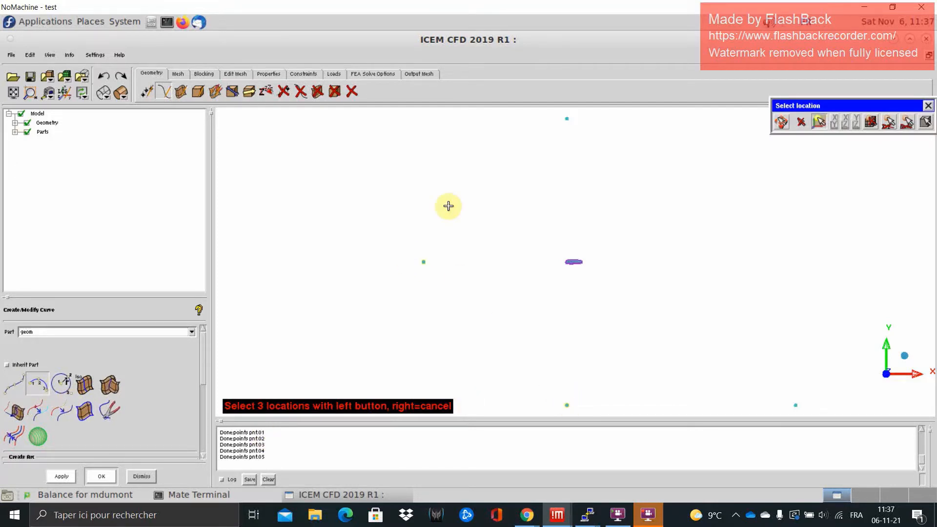
pyautogui.click(566, 119)
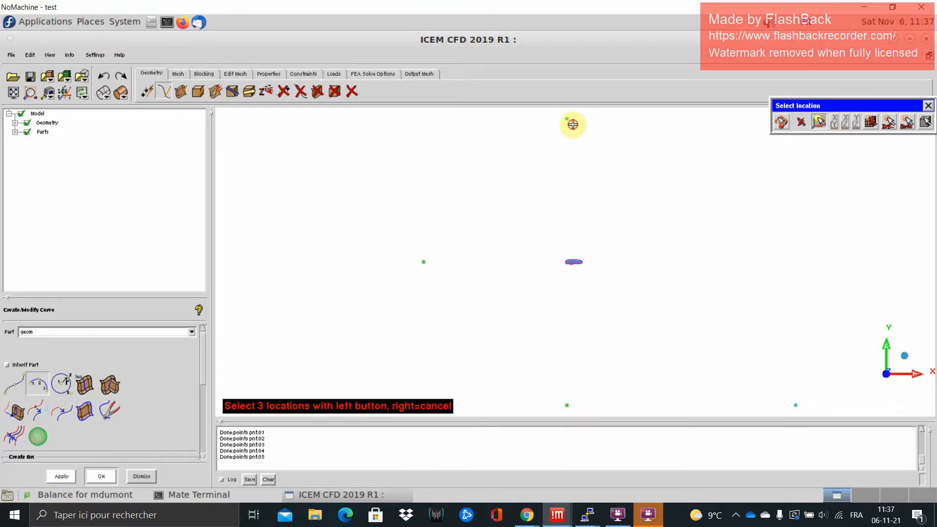
pyautogui.rightClick(565, 360)
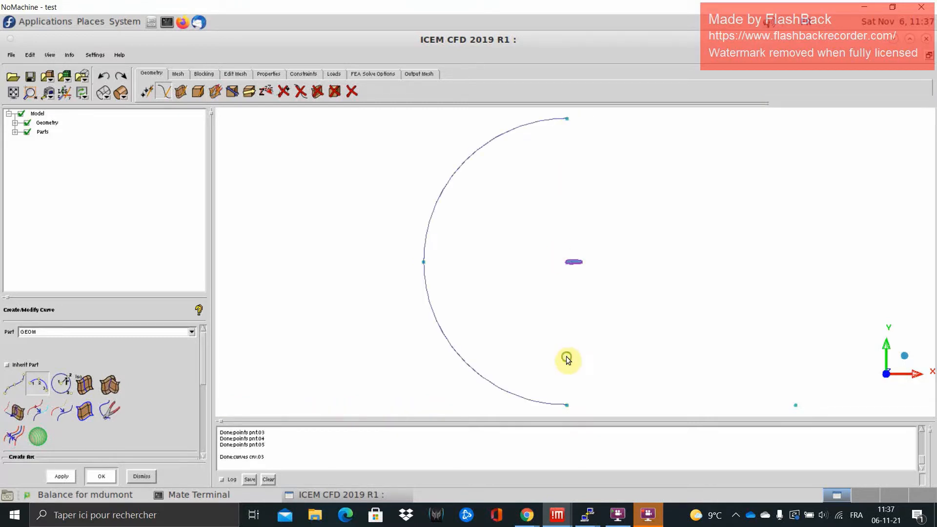
# Create a straight upper boundary curve from the arc's upper end to the upper downstream point.
pyautogui.click(14, 384)
pyautogui.scroll(-1, 610, 164)
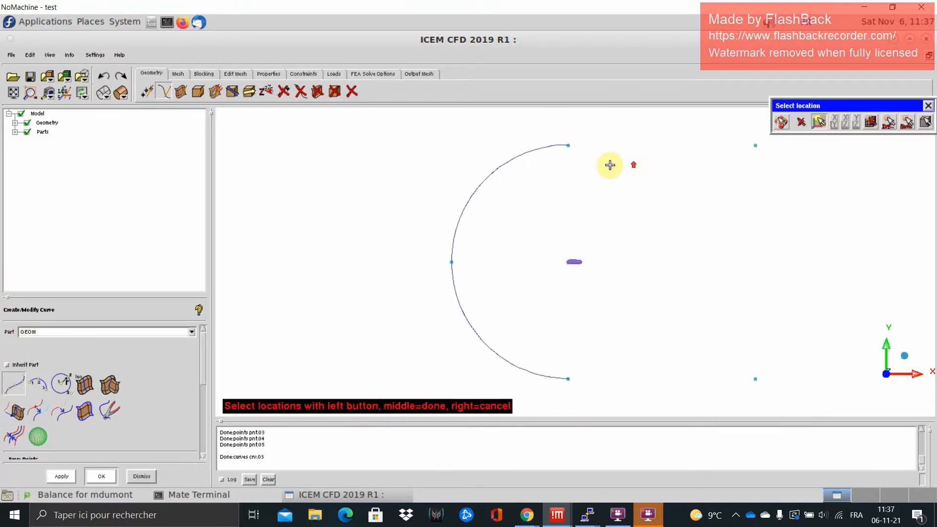
pyautogui.click(568, 145)
pyautogui.click(756, 148)
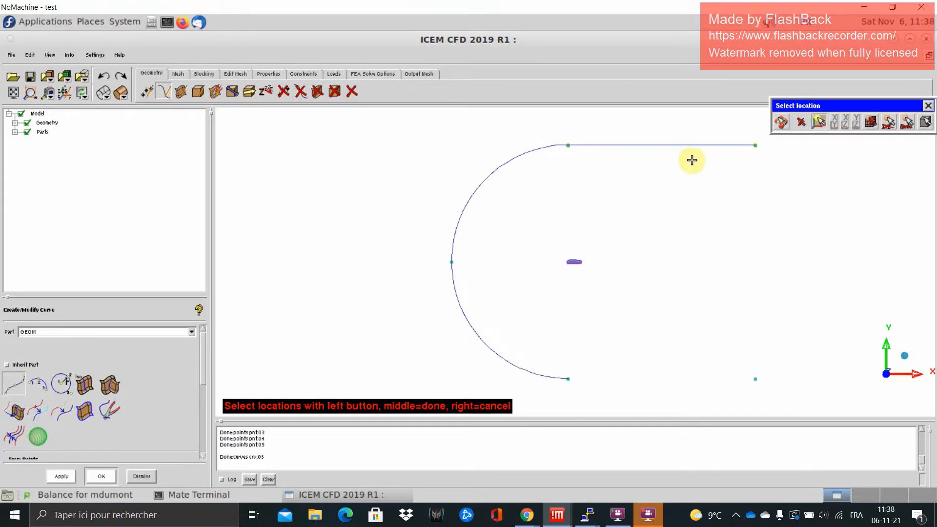
pyautogui.middleClick(761, 157)
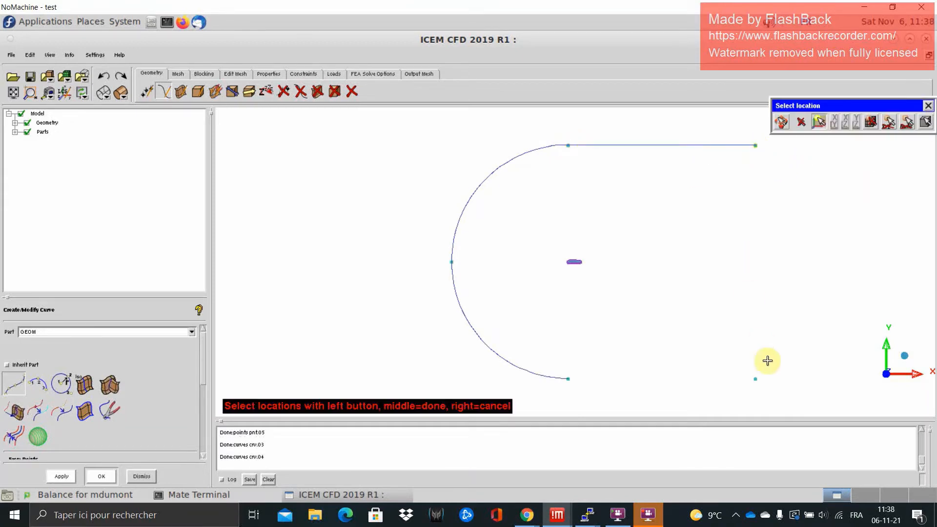
# Close the outer boundary with a vertical line between the two downstream points and a lower line to the arc's lower end.
pyautogui.click(755, 379)
pyautogui.middleClick(822, 323)
pyautogui.click(755, 379)
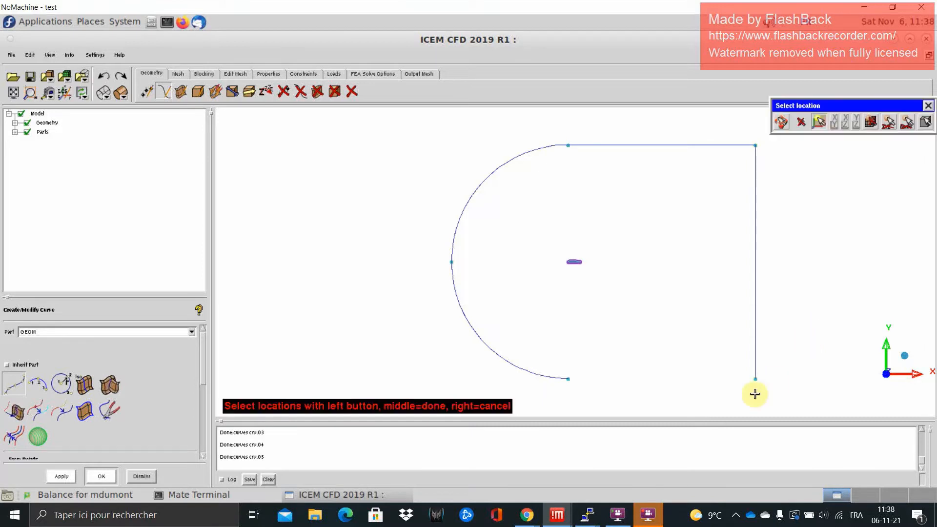
pyautogui.click(569, 388)
pyautogui.middleClick(664, 338)
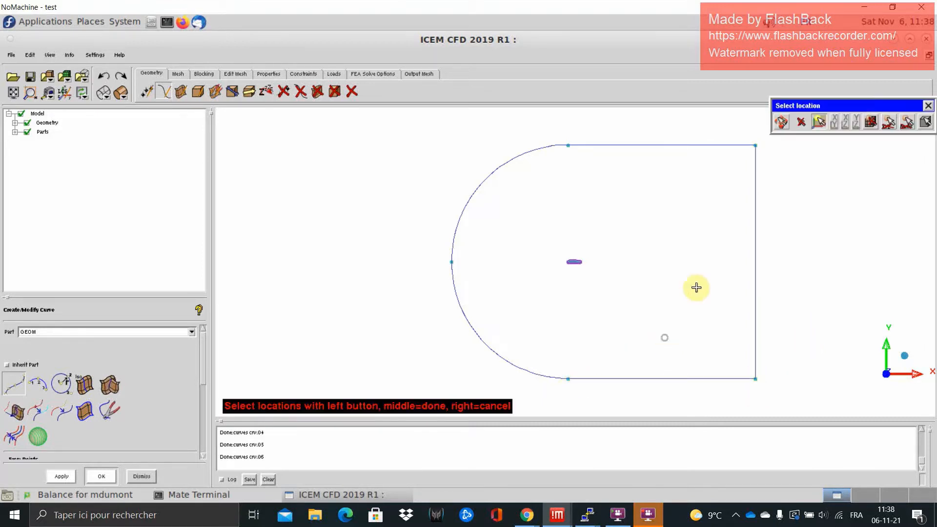
pyautogui.middleClick(696, 276)
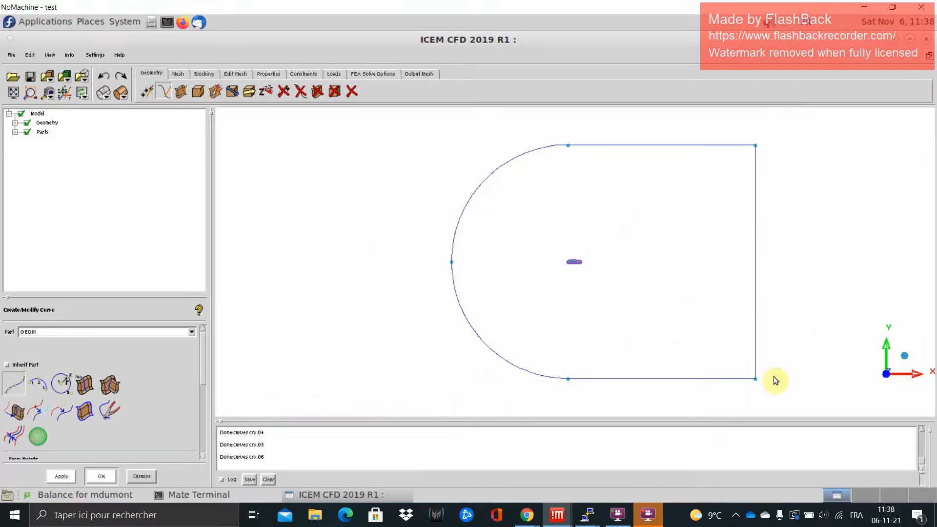
# Create a simple surface in part fluid from the four outer boundary curves: lower line, arc, upper line and downstream line.
pyautogui.click(180, 93)
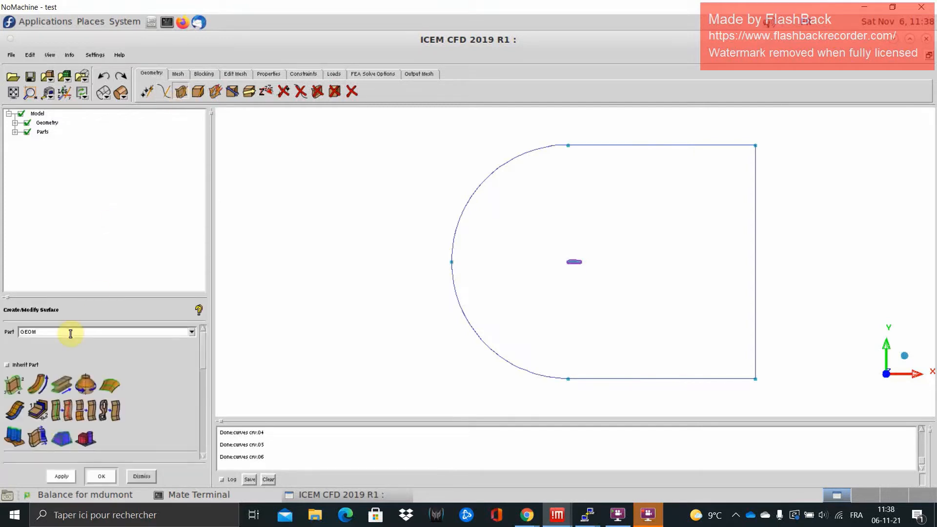
pyautogui.moveTo(71, 333); pyautogui.dragTo(14, 336)
pyautogui.write('f')
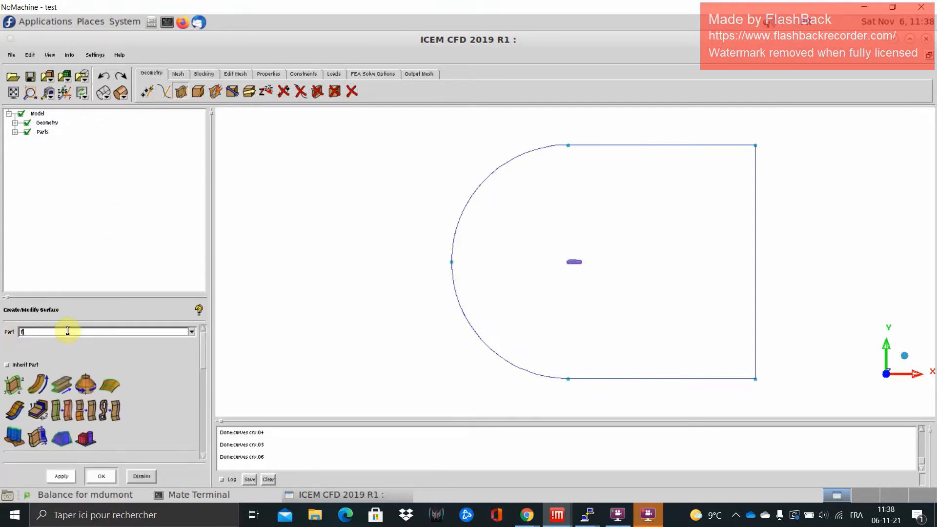
pyautogui.write('luid')
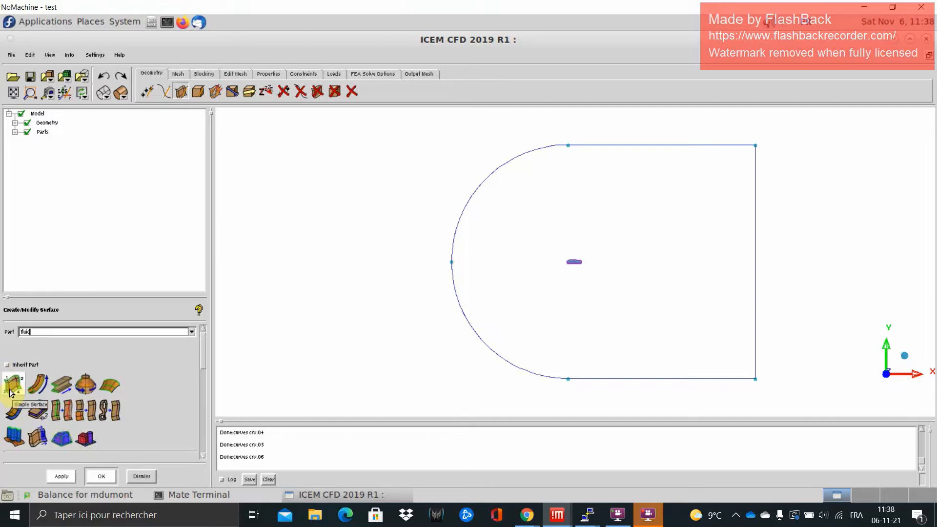
pyautogui.click(11, 390)
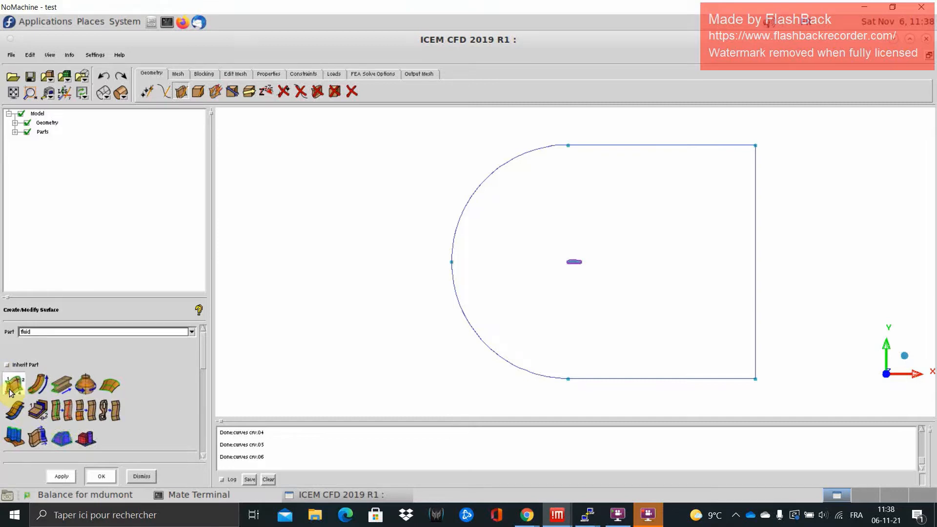
pyautogui.click(593, 380)
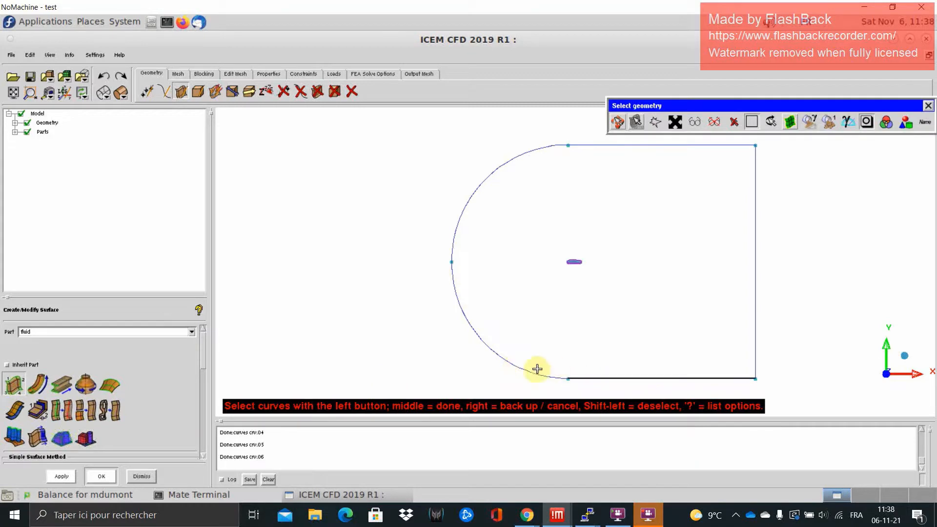
pyautogui.click(537, 369)
pyautogui.click(648, 146)
pyautogui.click(743, 220)
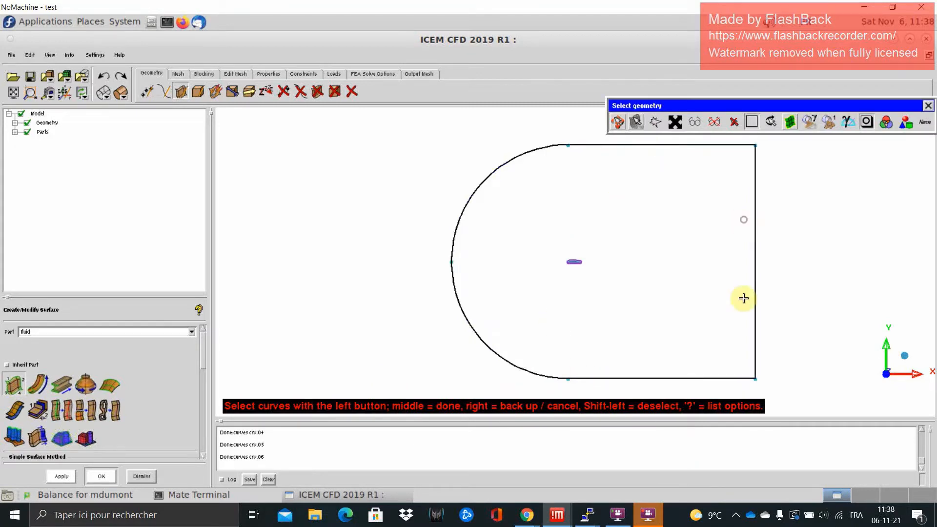
pyautogui.middleClick(664, 279)
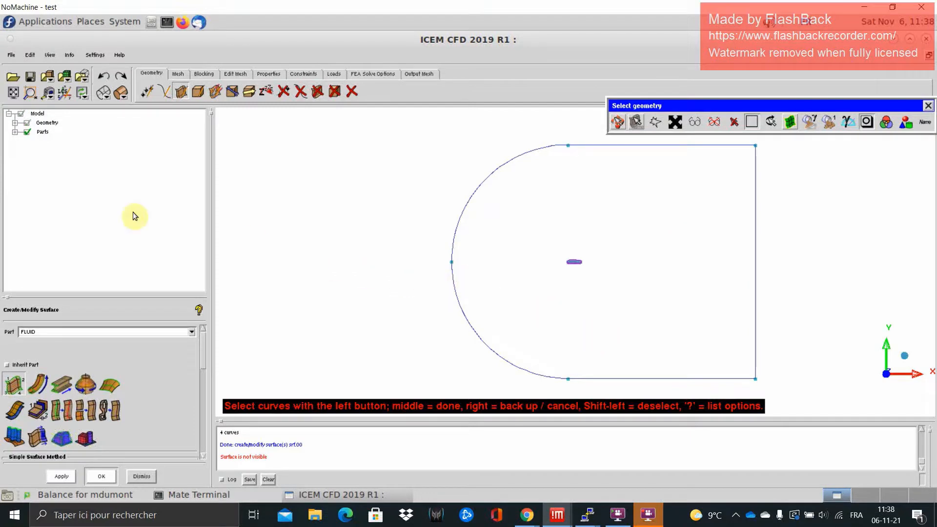
# Show only the surfaces, hiding points and curves, and inspect the fluid surface in solid display from a slightly rotated view.
pyautogui.click(14, 122)
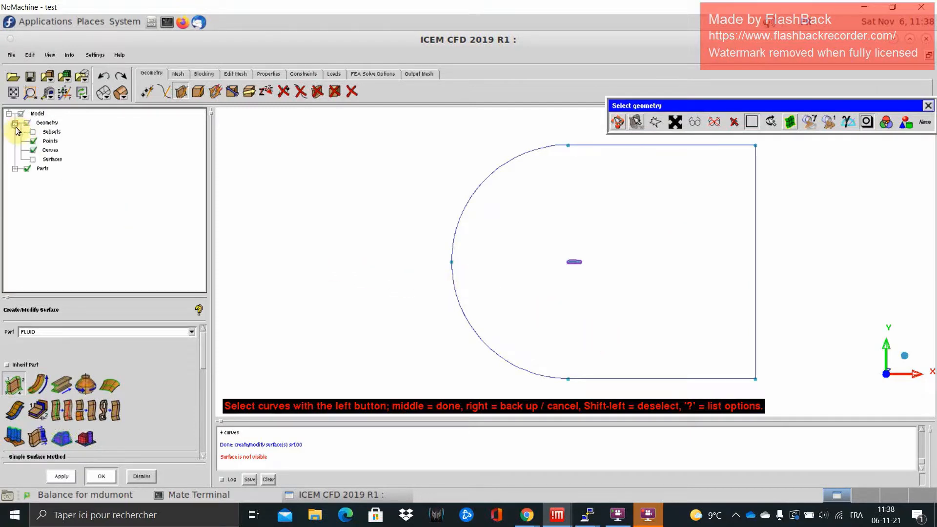
pyautogui.click(33, 159)
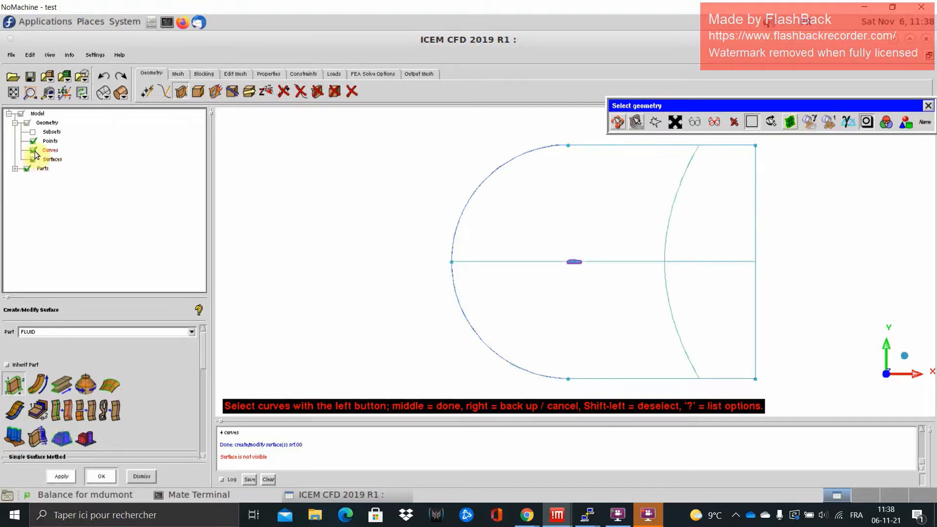
pyautogui.click(33, 150)
pyautogui.click(32, 141)
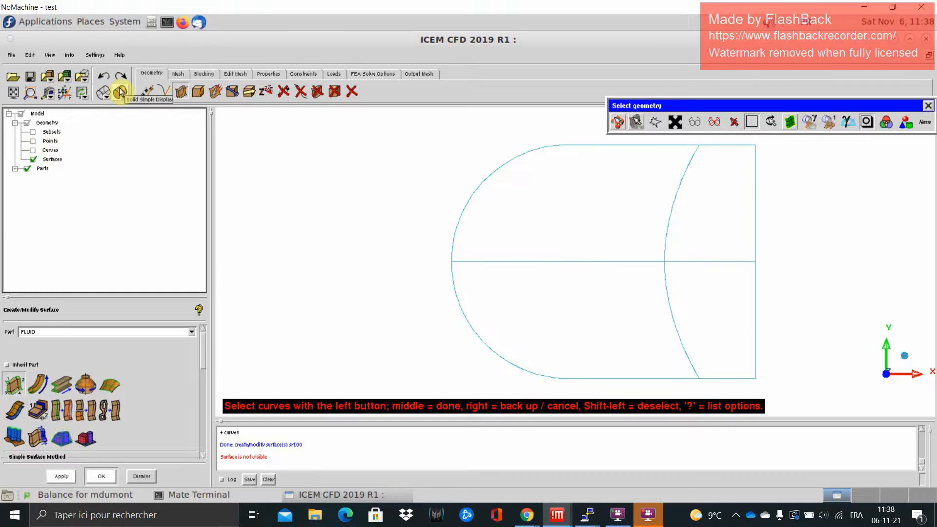
pyautogui.click(120, 92)
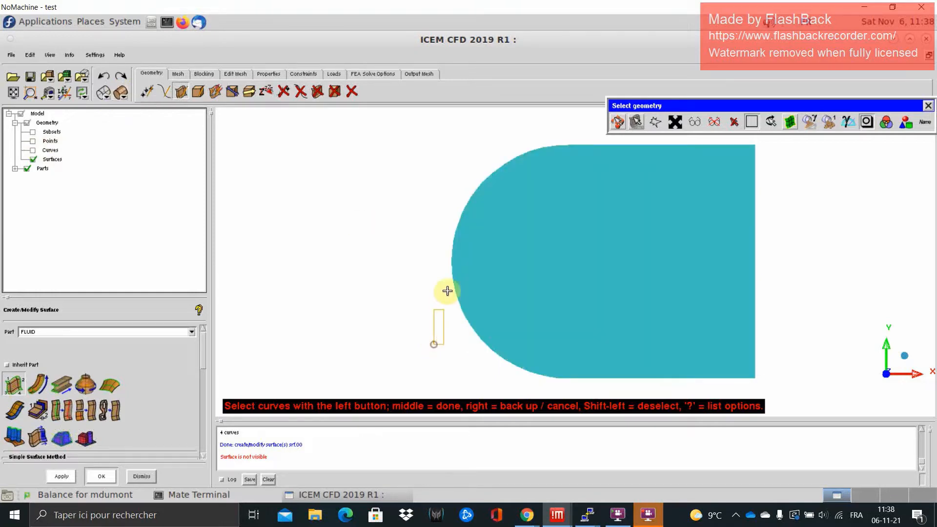
pyautogui.middleClick(444, 295)
pyautogui.moveTo(454, 353); pyautogui.dragTo(461, 376)
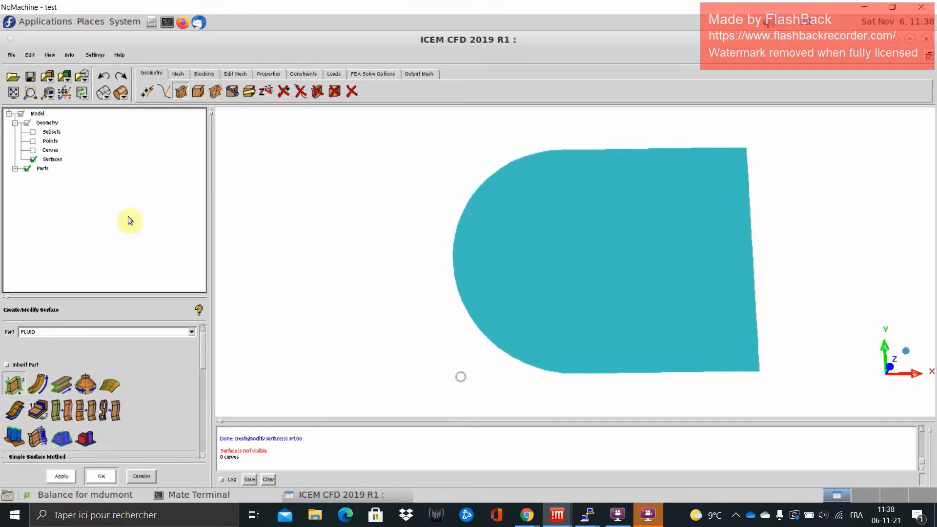
# Show curves and points again, return to wireframe display, hide the surfaces and restore the XY view.
pyautogui.click(33, 149)
pyautogui.click(33, 140)
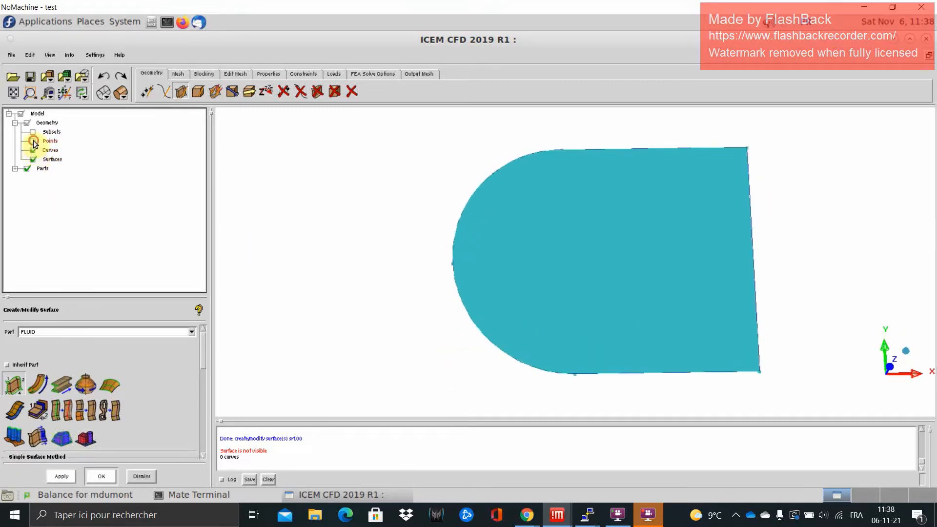
pyautogui.click(105, 93)
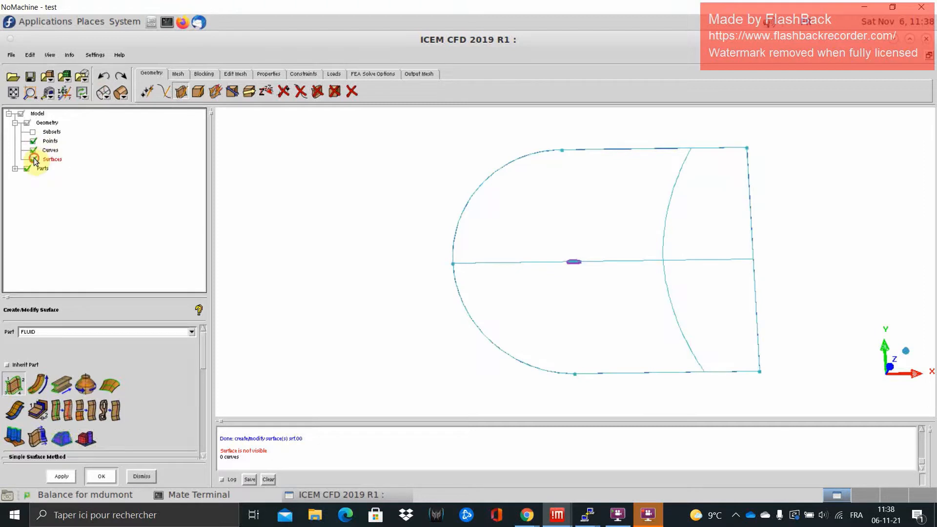
pyautogui.click(32, 159)
pyautogui.click(887, 365)
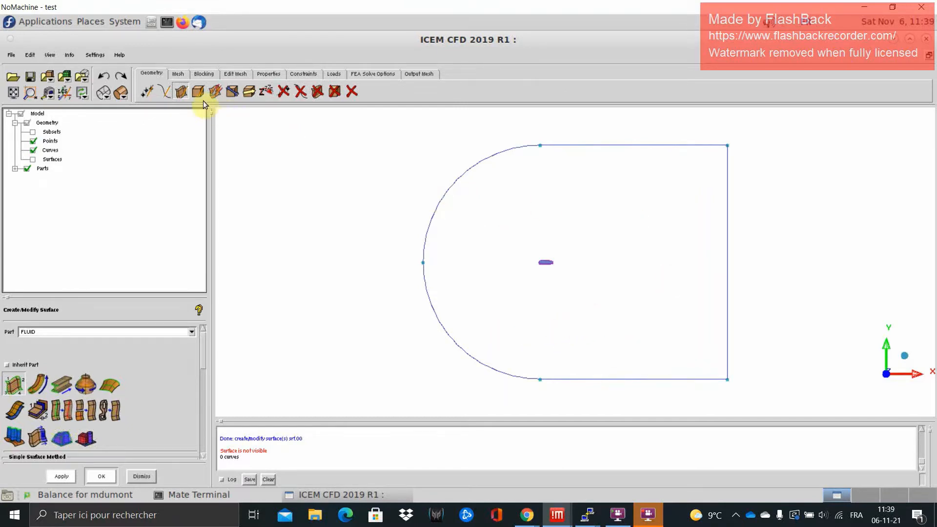
# Initialize a 2D Planar block in part fluid around the geometry.
pyautogui.click(200, 74)
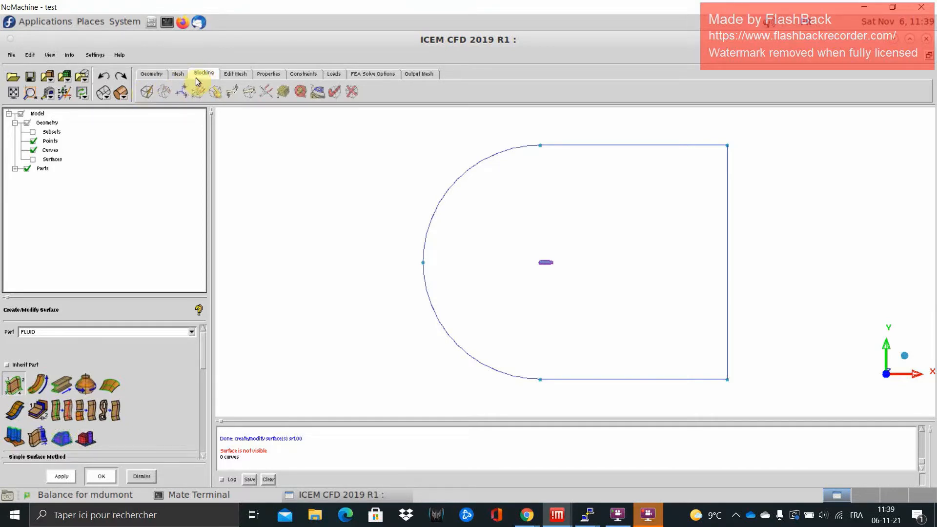
pyautogui.click(148, 90)
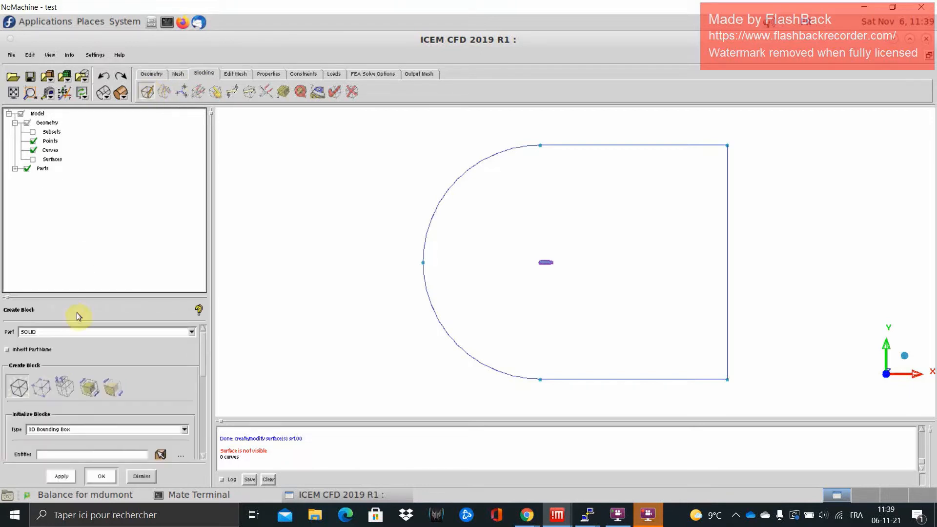
pyautogui.doubleClick(66, 331)
pyautogui.write('f')
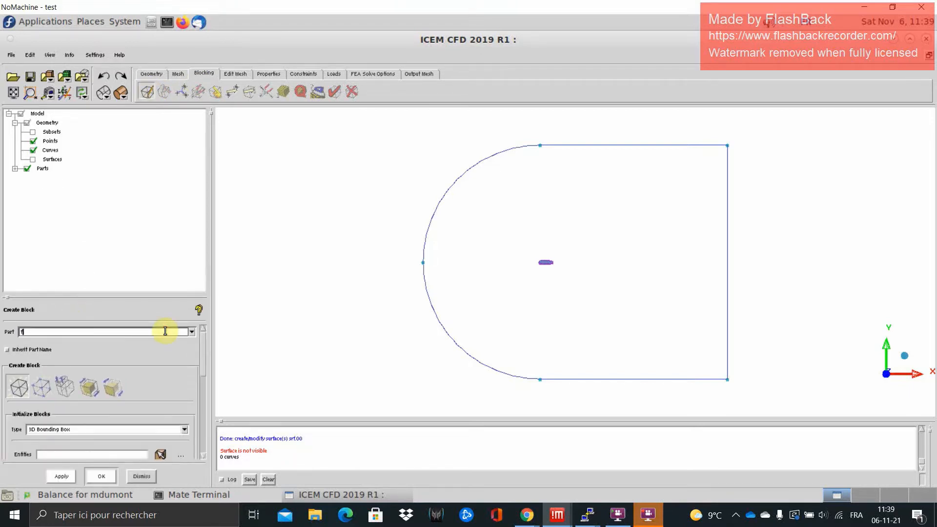
pyautogui.write('luid')
pyautogui.press('Return')
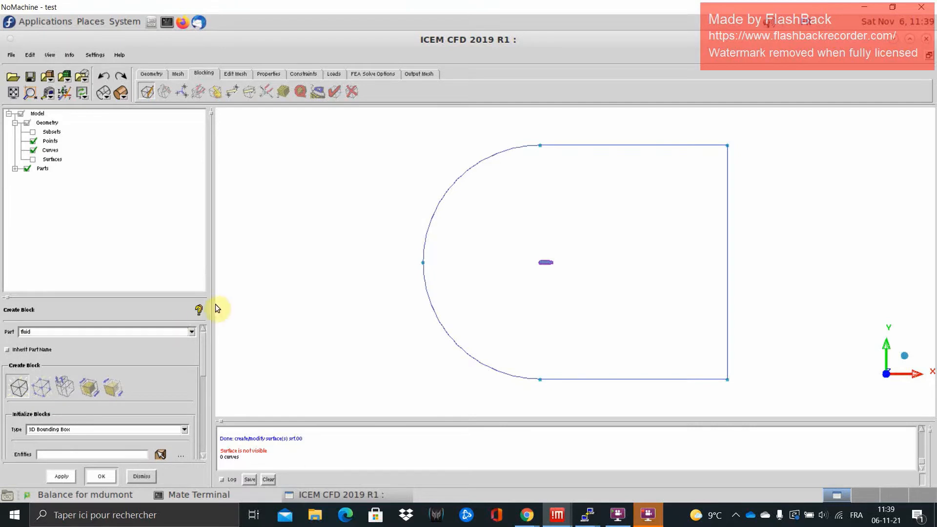
pyautogui.click(146, 430)
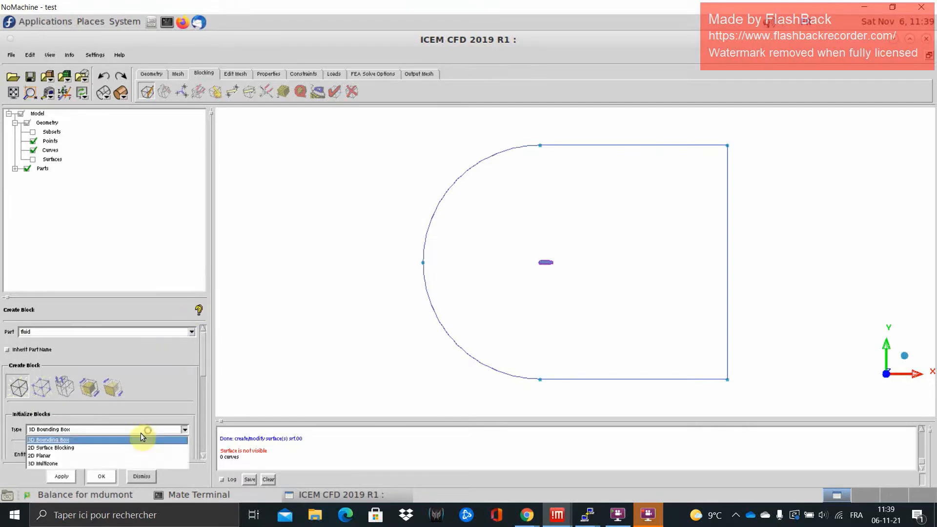
pyautogui.click(48, 456)
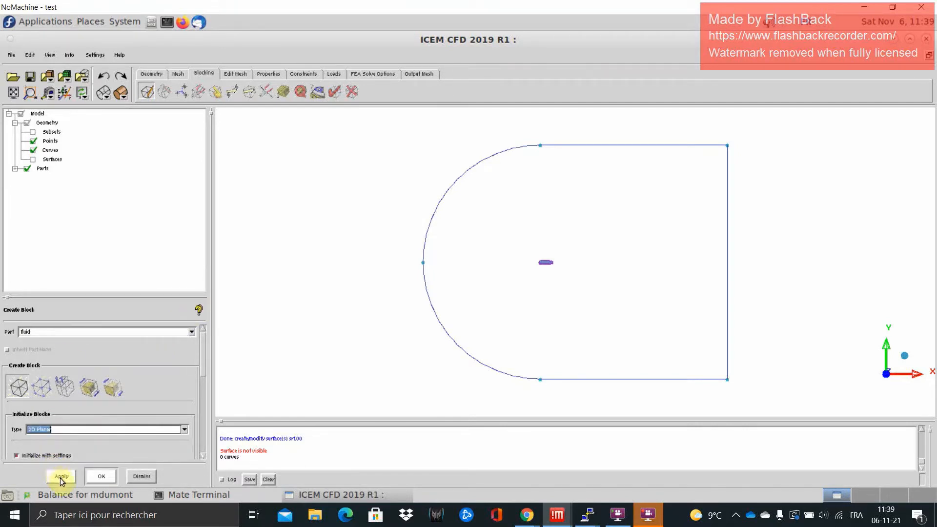
pyautogui.click(61, 476)
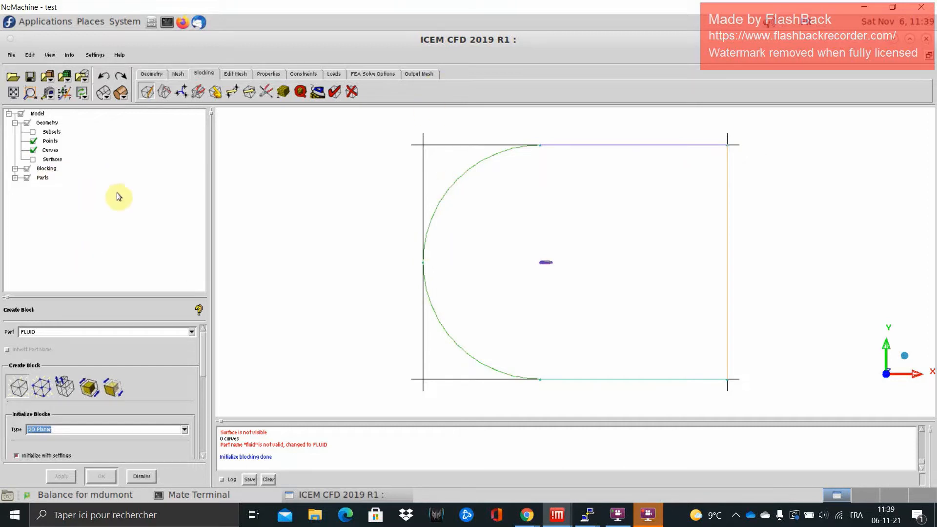
# Set the upstream vertical block edge to 20 nodes in the pre-mesh edge parameters.
pyautogui.click(280, 93)
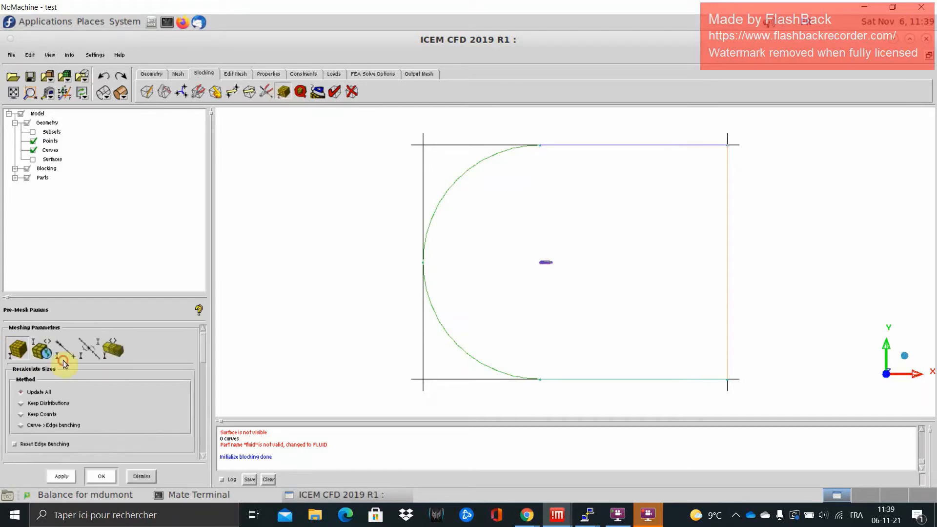
pyautogui.click(63, 361)
pyautogui.click(420, 260)
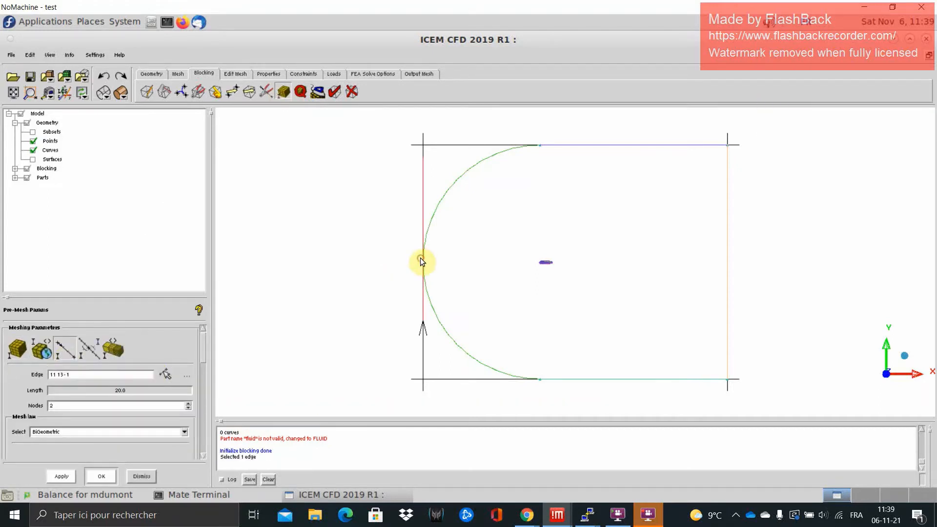
pyautogui.doubleClick(59, 405)
pyautogui.write('20')
pyautogui.click(63, 477)
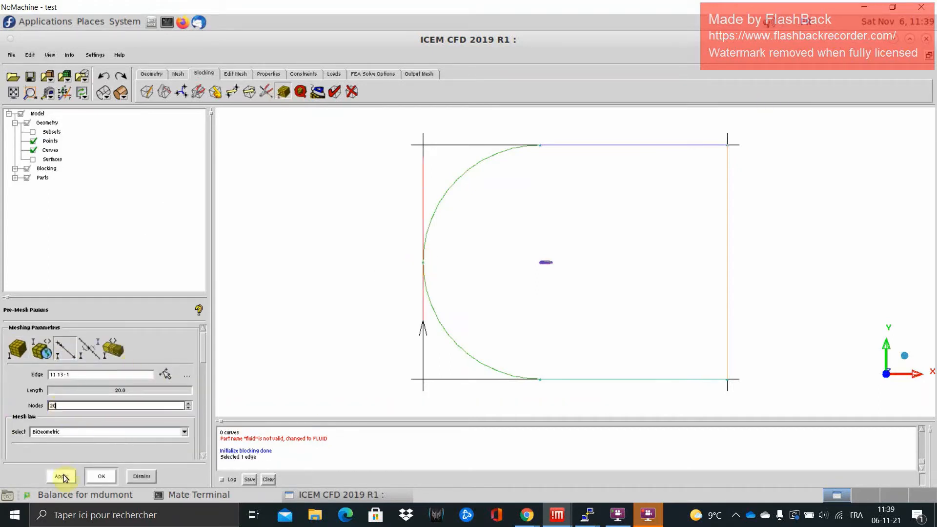
# Set the upper horizontal block edge to 20 nodes and finish the edge parameters.
pyautogui.click(165, 374)
pyautogui.click(511, 143)
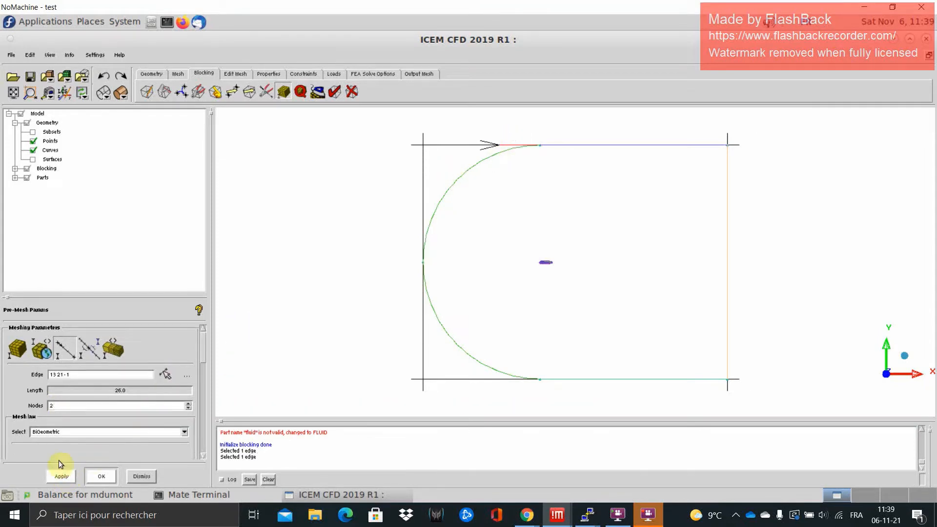
pyautogui.doubleClick(59, 403)
pyautogui.click(61, 476)
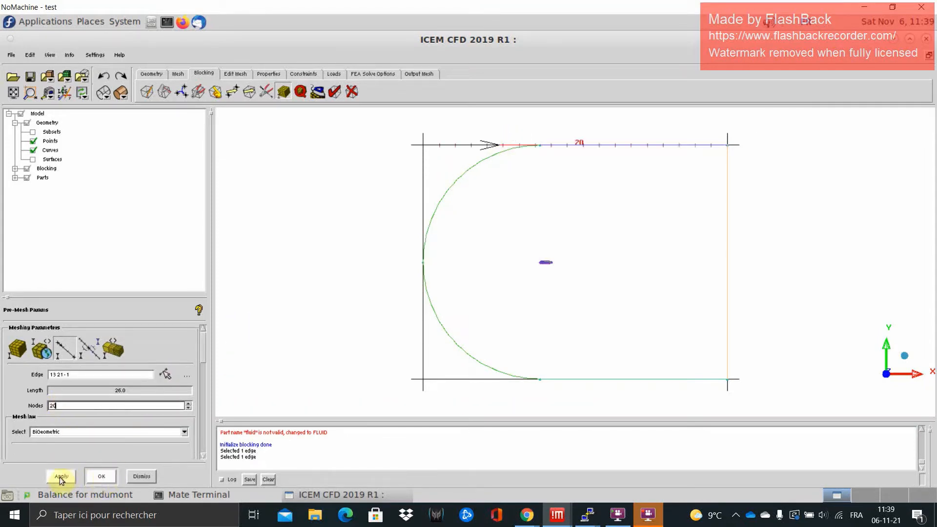
pyautogui.click(101, 477)
# Recompute and display the pre-mesh to check how it fits the far-field boundary, and hide it again.
pyautogui.click(15, 168)
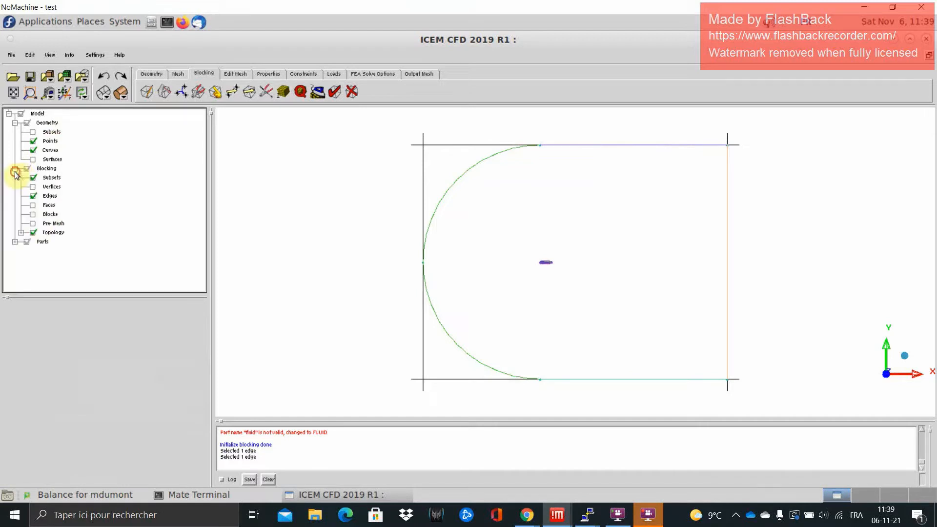
pyautogui.click(33, 223)
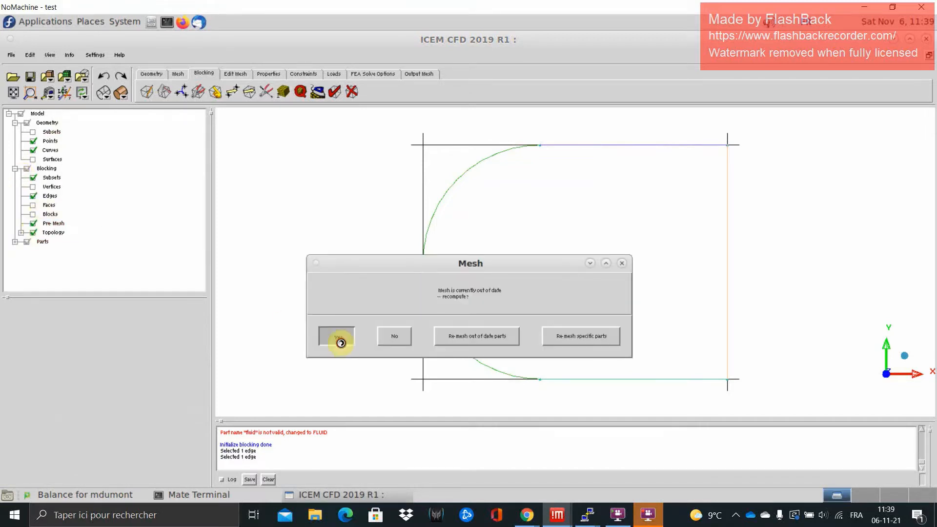
pyautogui.click(330, 276)
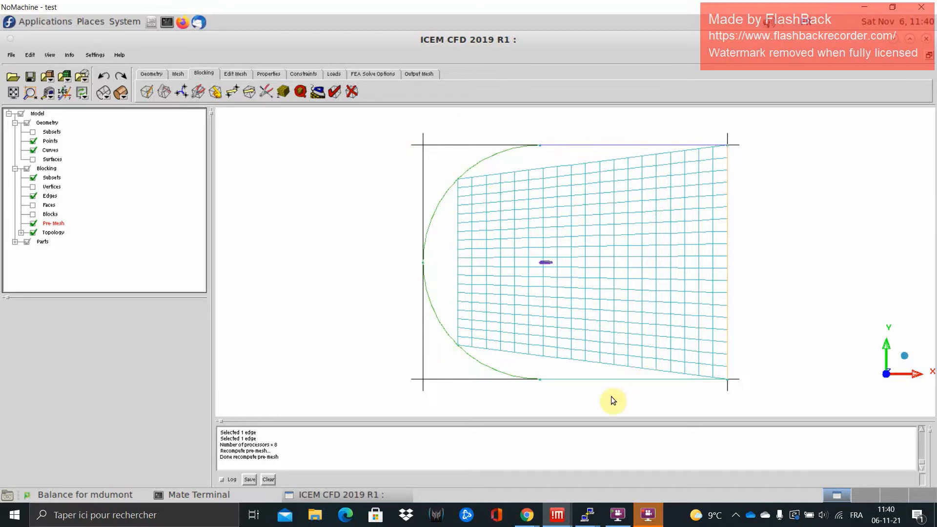
pyautogui.click(35, 224)
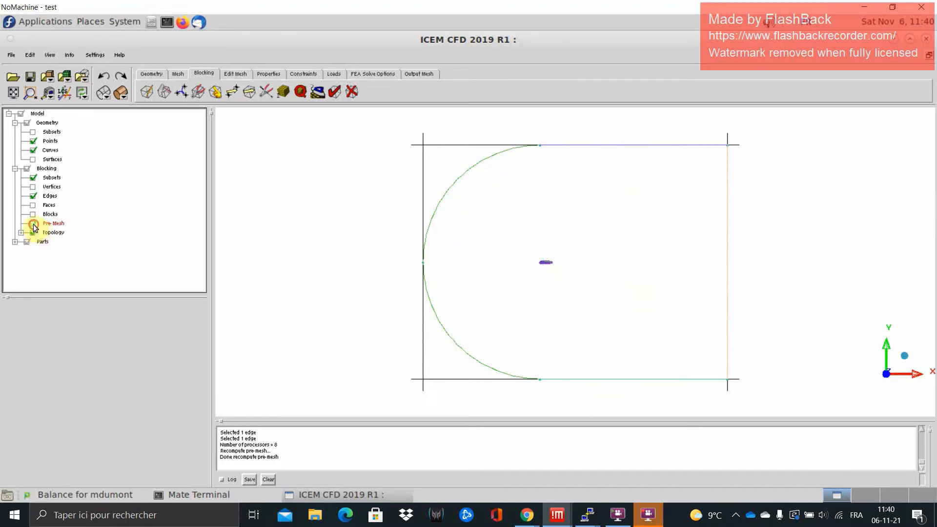
# Associate the upper, upstream and lower block edges with the far-field semicircle and the upper and lower straight curves.
pyautogui.click(215, 91)
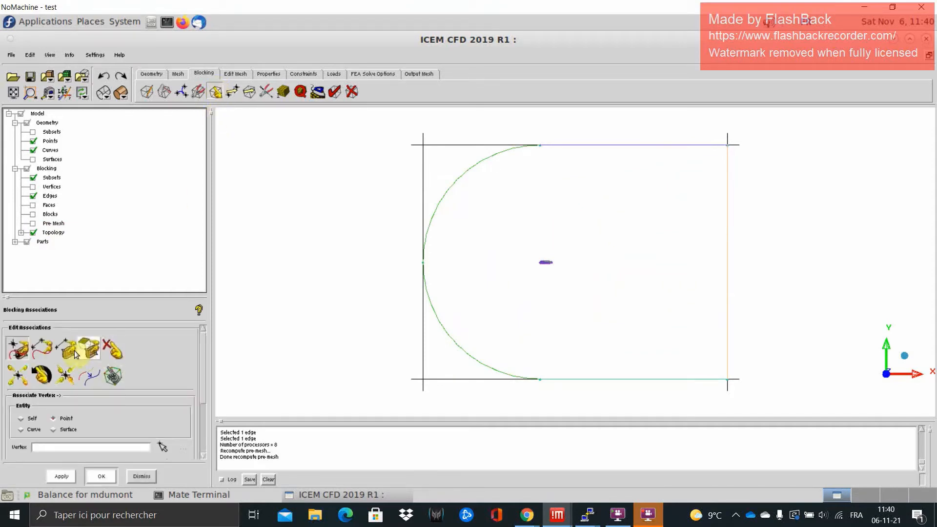
pyautogui.click(43, 354)
pyautogui.click(475, 142)
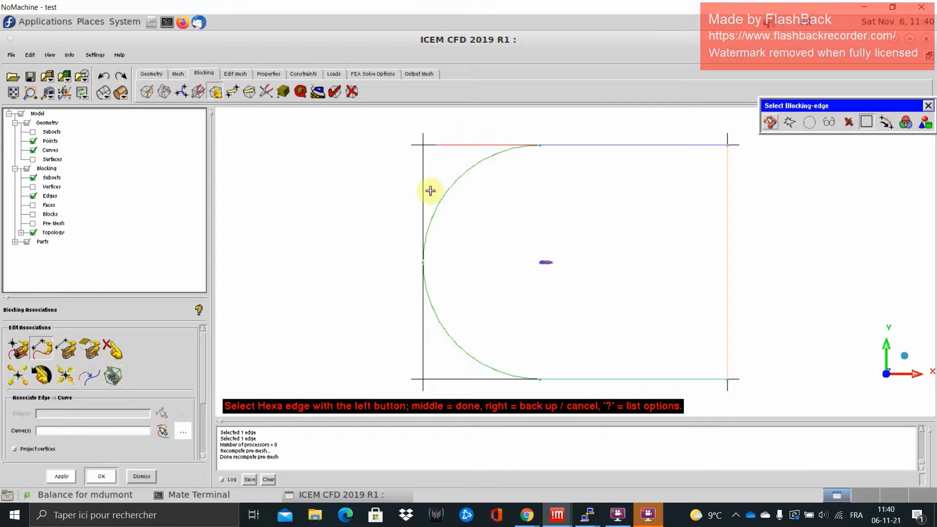
pyautogui.click(424, 188)
pyautogui.click(473, 378)
pyautogui.middleClick(506, 309)
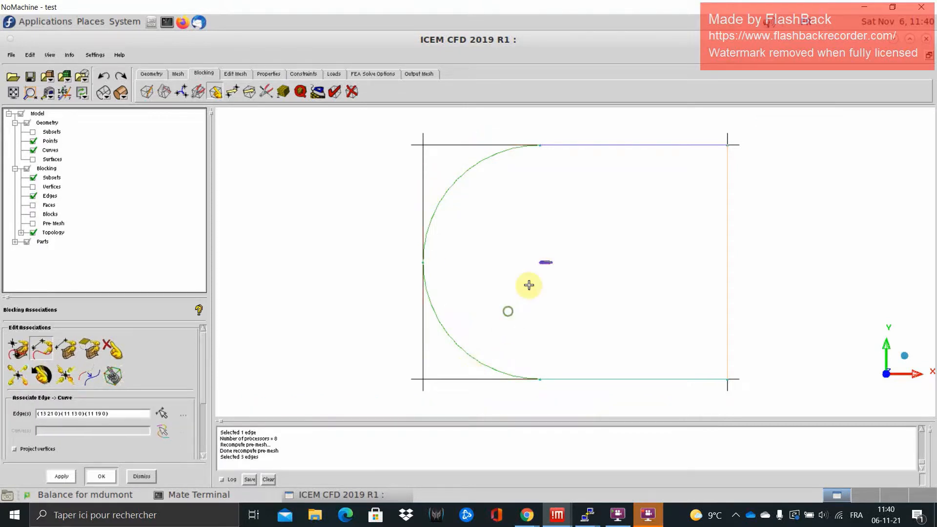
pyautogui.click(578, 143)
pyautogui.click(467, 184)
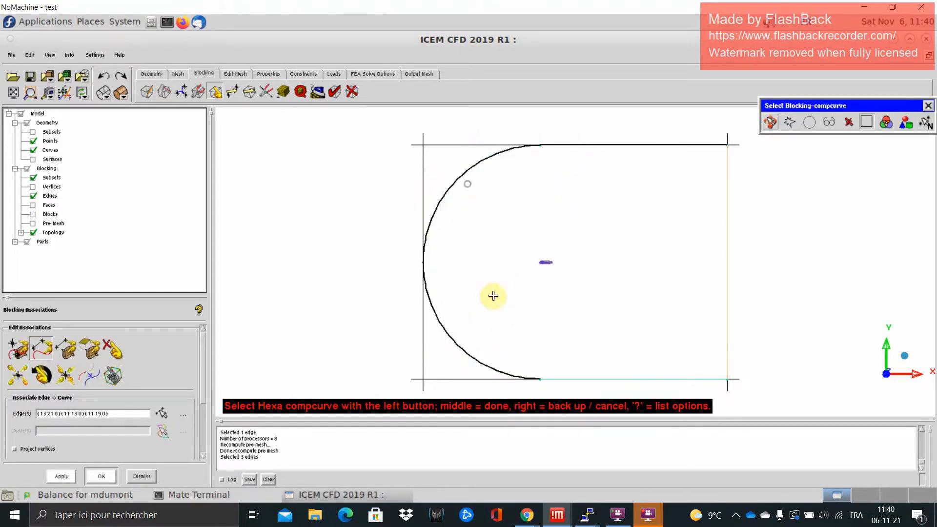
pyautogui.click(587, 380)
pyautogui.middleClick(660, 336)
# Associate the downstream vertical block edge with the outlet curve and finish the edge-to-curve associations.
pyautogui.click(735, 309)
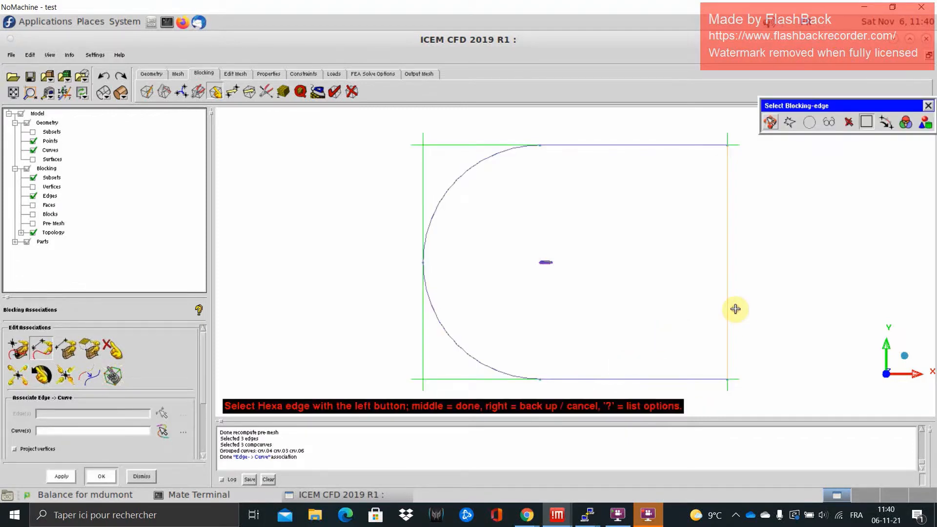
pyautogui.middleClick(734, 310)
pyautogui.click(731, 317)
pyautogui.middleClick(731, 317)
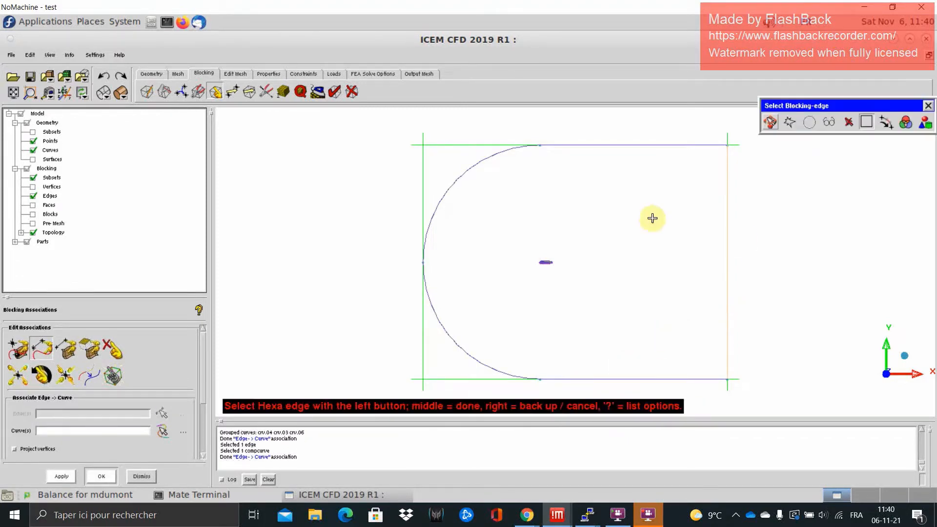
pyautogui.middleClick(626, 264)
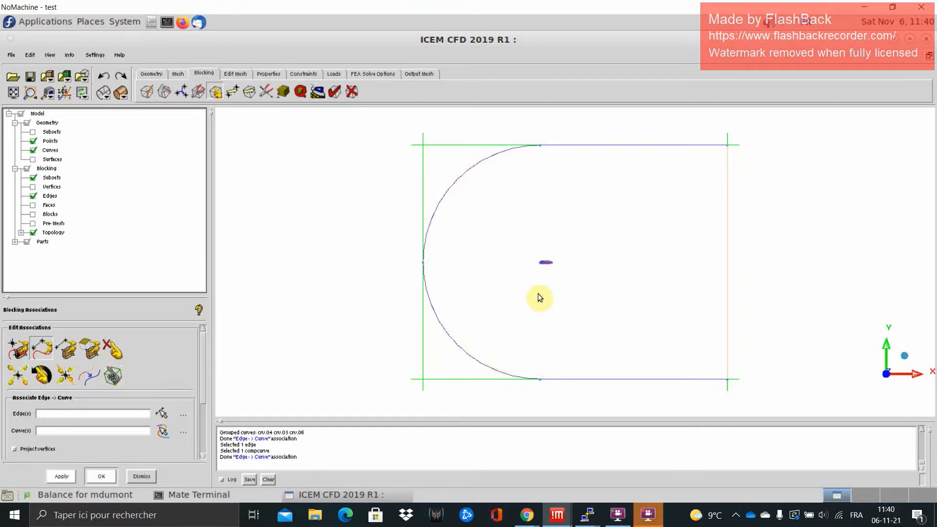
pyautogui.click(96, 479)
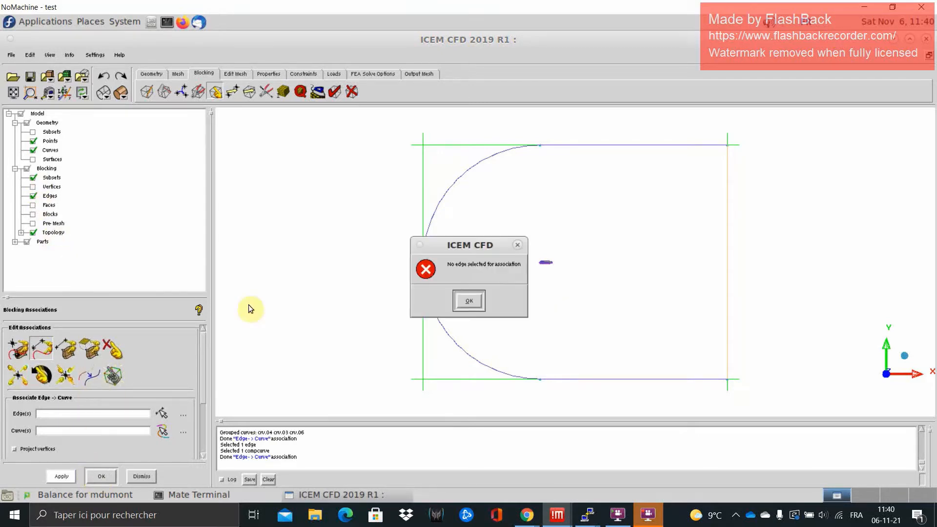
pyautogui.click(458, 307)
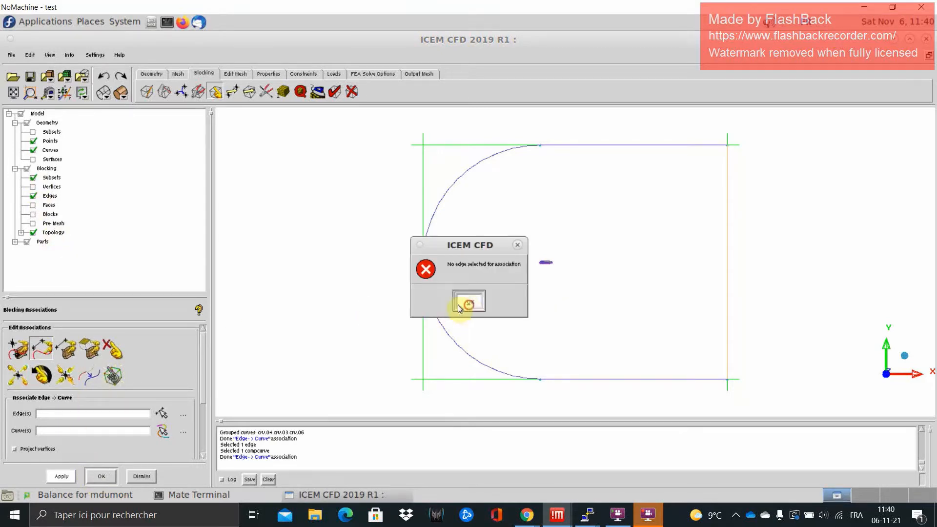
# Recompute and display the pre-mesh to check that it follows the associated C-shaped boundary, and hide it again.
pyautogui.click(33, 224)
pyautogui.click(332, 335)
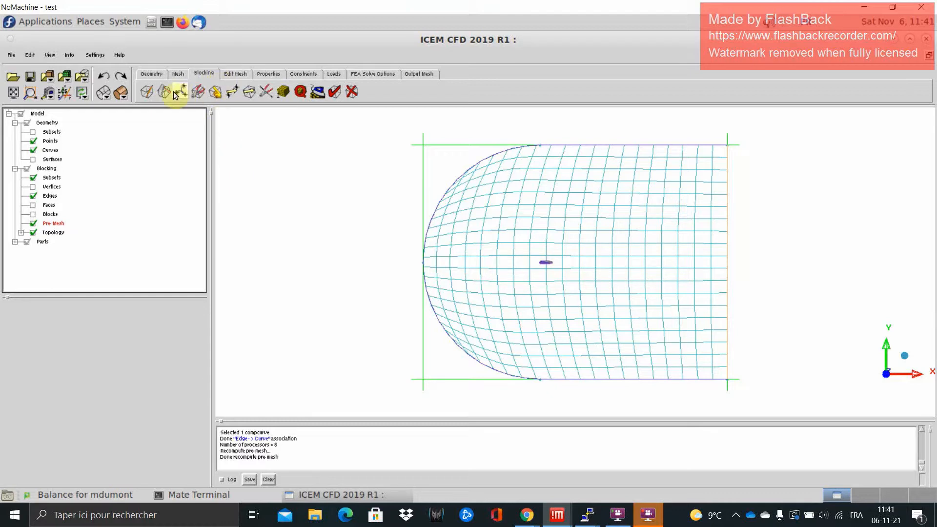
pyautogui.click(32, 223)
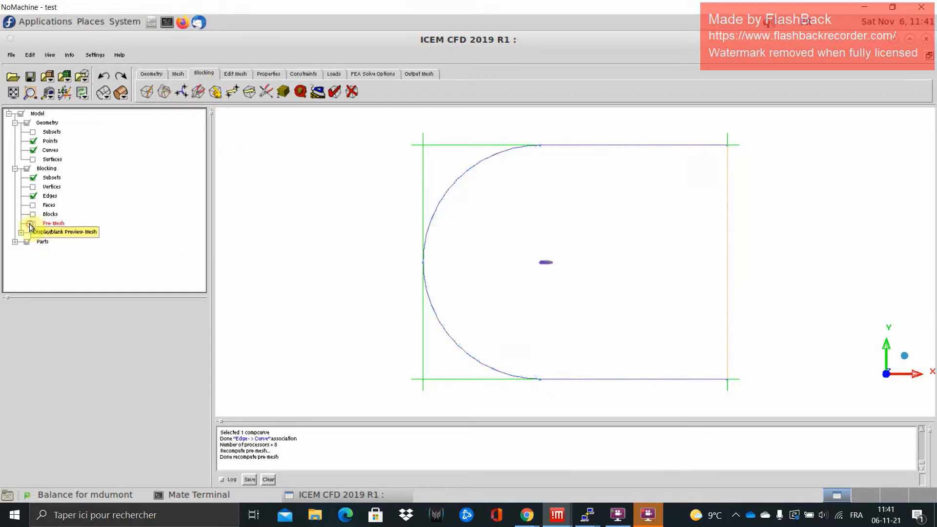
# Split the fluid block with an O-grid that includes the downstream edge, forming a C-grid open at the outlet.
pyautogui.click(164, 92)
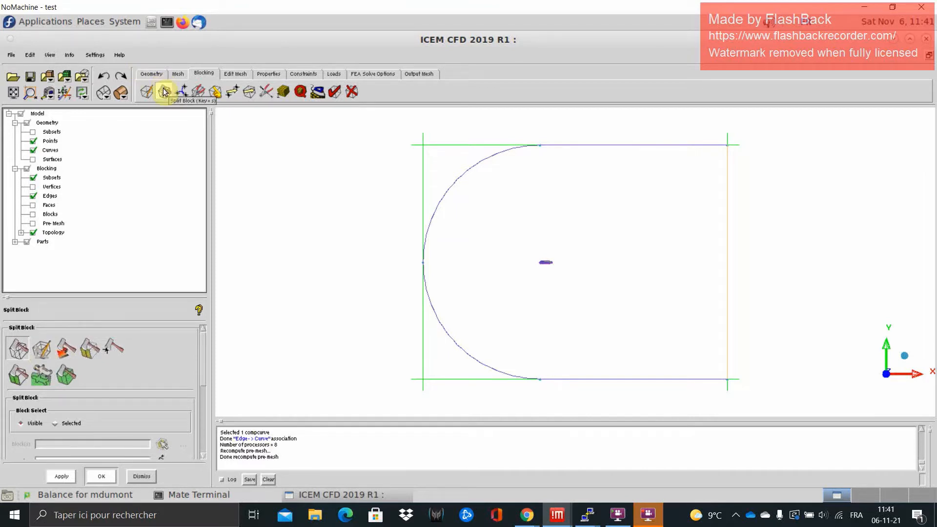
pyautogui.click(46, 343)
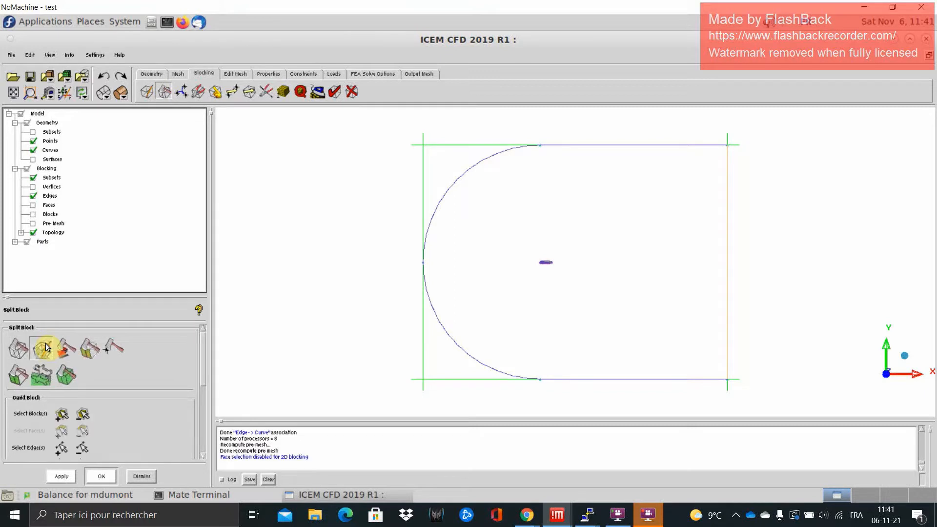
pyautogui.click(61, 415)
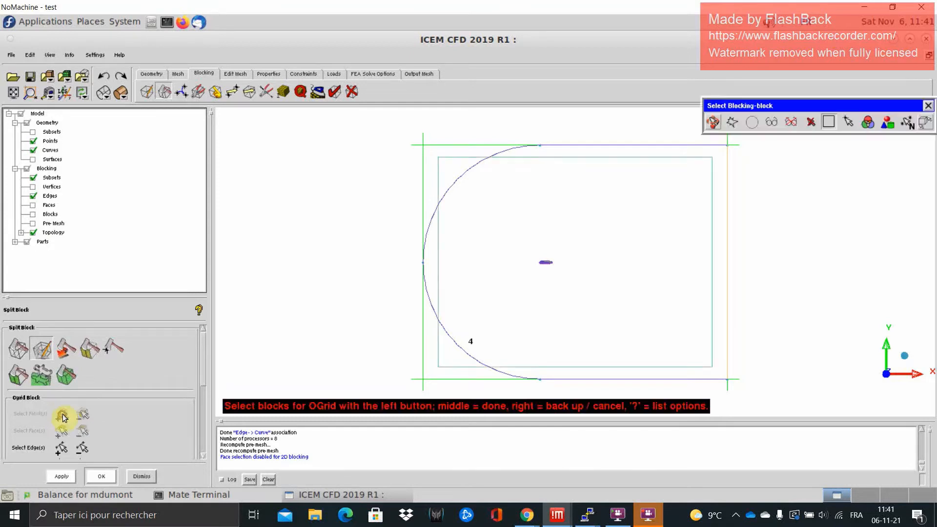
pyautogui.click(552, 324)
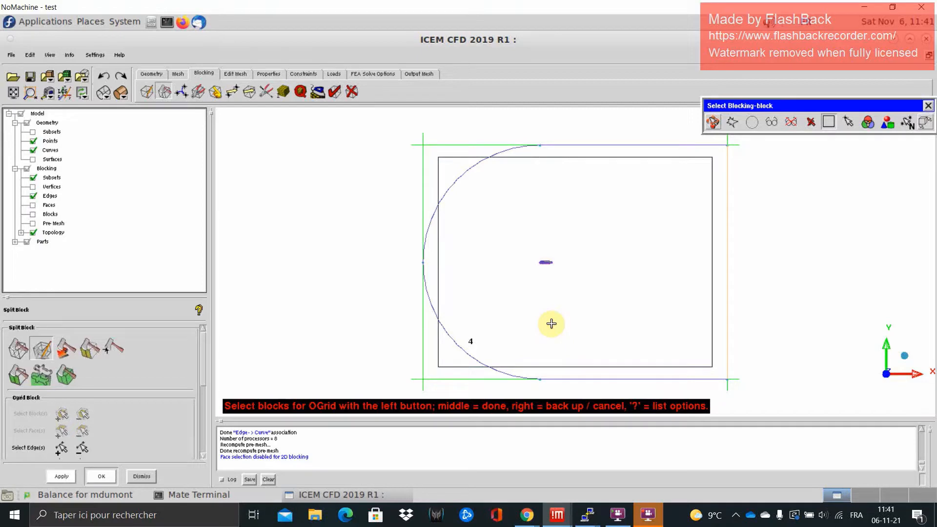
pyautogui.middleClick(552, 323)
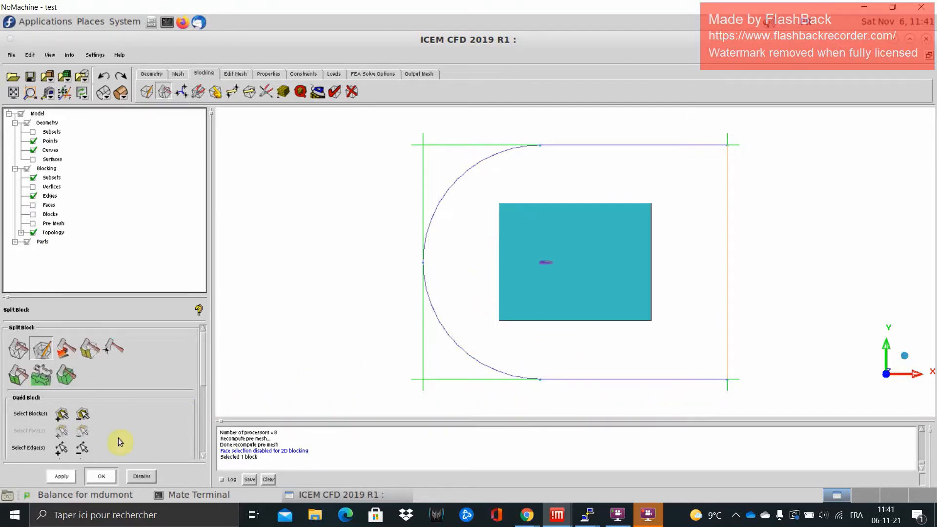
pyautogui.click(61, 448)
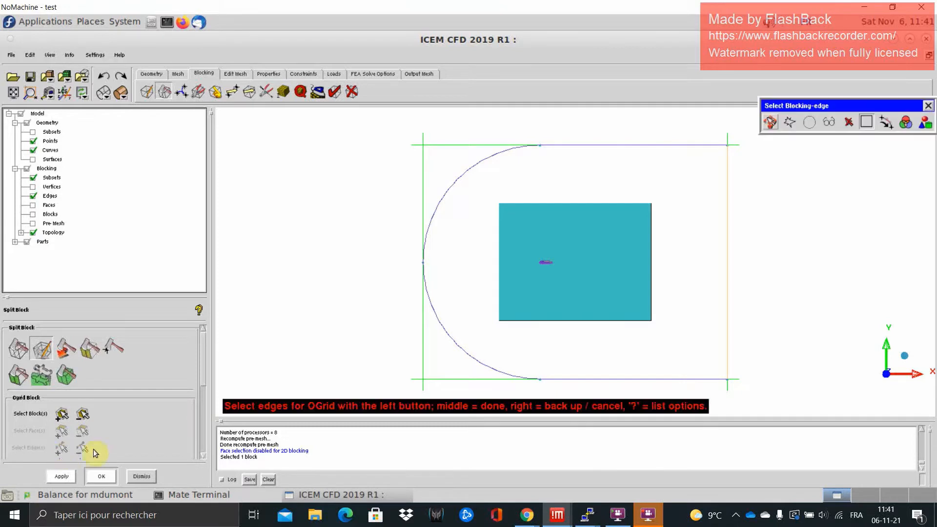
pyautogui.click(727, 290)
pyautogui.middleClick(727, 291)
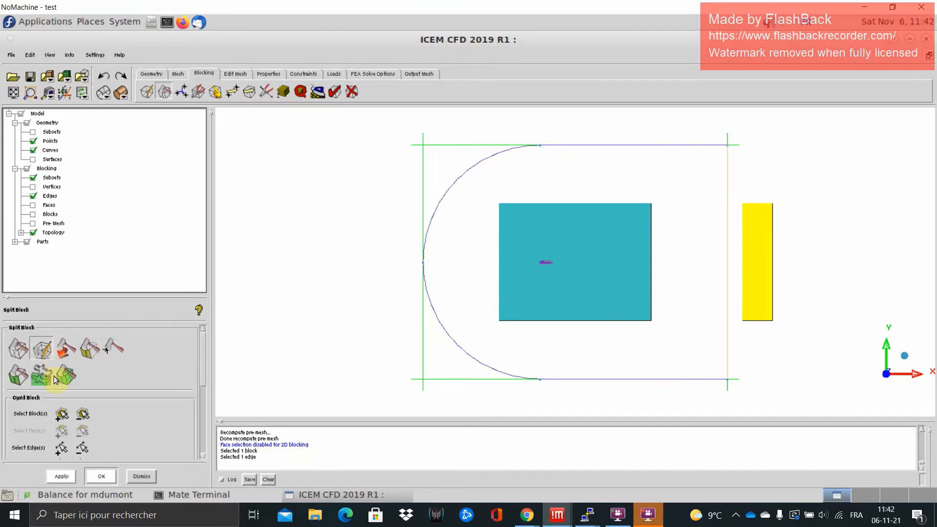
pyautogui.click(55, 479)
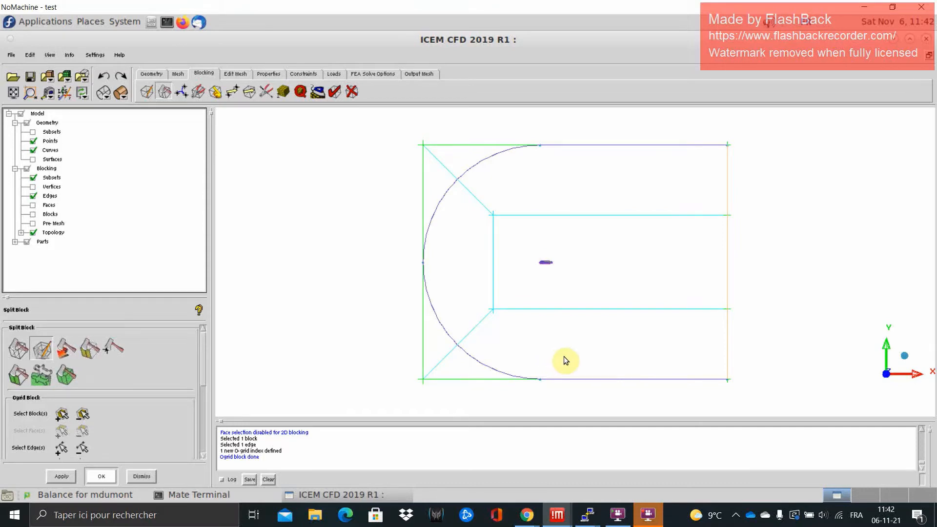
# Recompute and display the pre-mesh to check the mesh distribution of the new C-grid blocks, and hide it again.
pyautogui.click(33, 224)
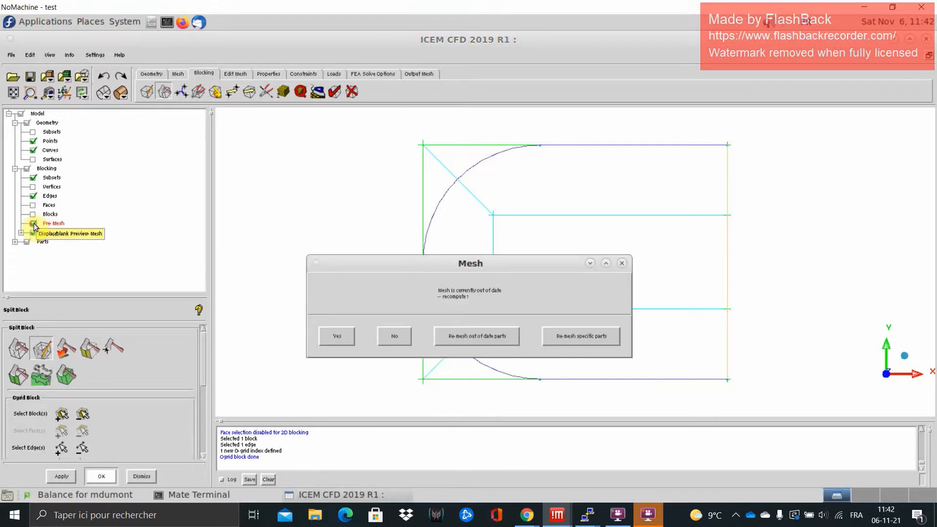
pyautogui.click(330, 342)
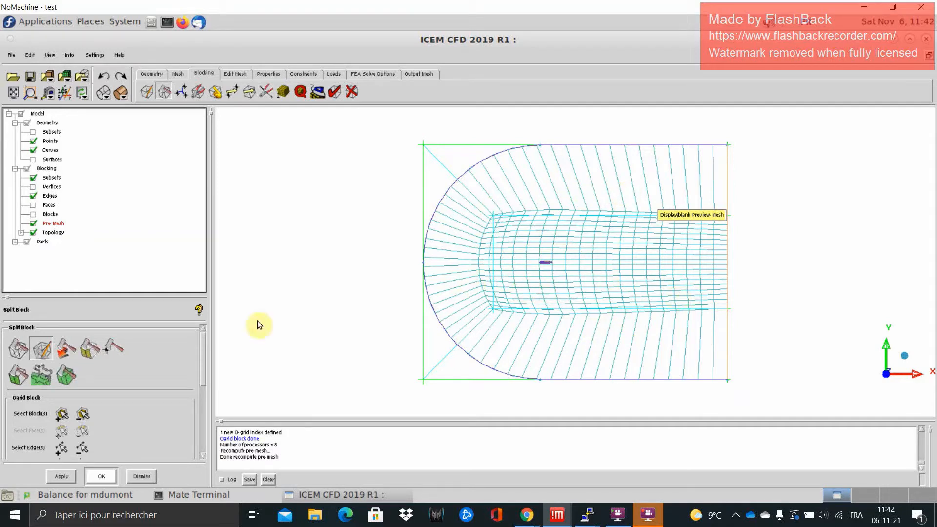
pyautogui.click(33, 223)
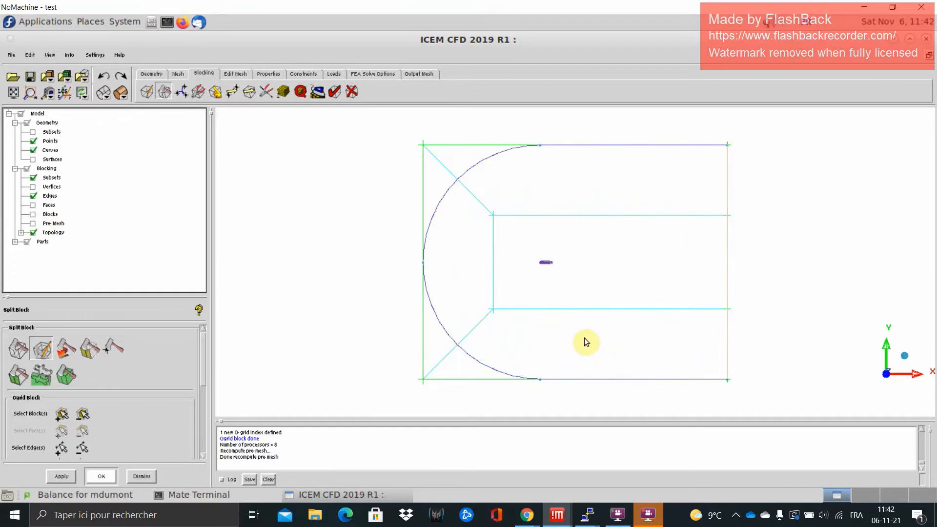
# Move the inner block's two upstream vertices close to the airfoil's nose and its two outlet vertices toward the centreline.
pyautogui.scroll(3, 598, 244)
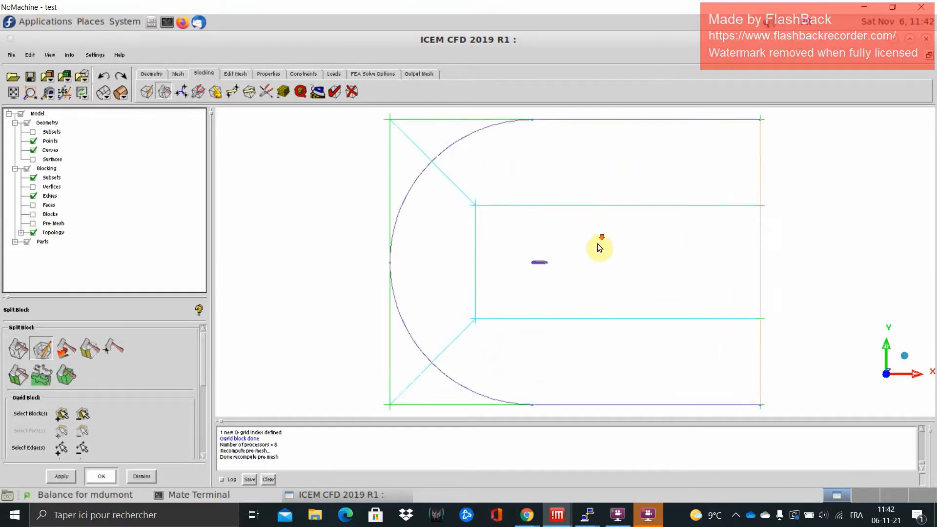
pyautogui.scroll(-3, 566, 283)
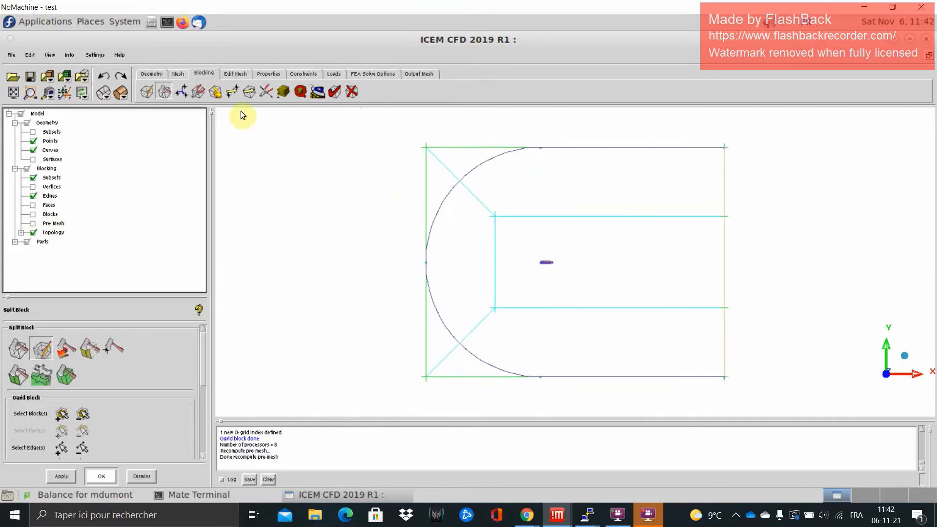
pyautogui.click(233, 93)
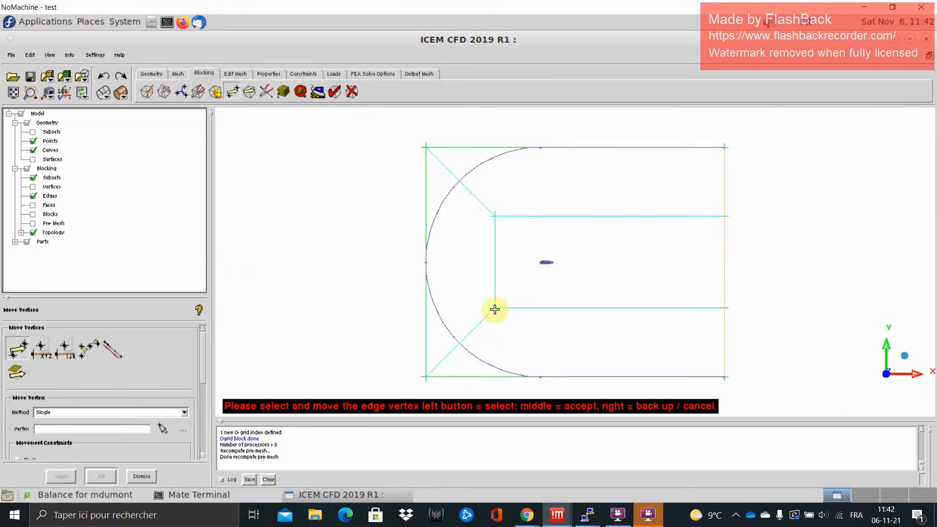
pyautogui.moveTo(494, 308); pyautogui.dragTo(531, 268)
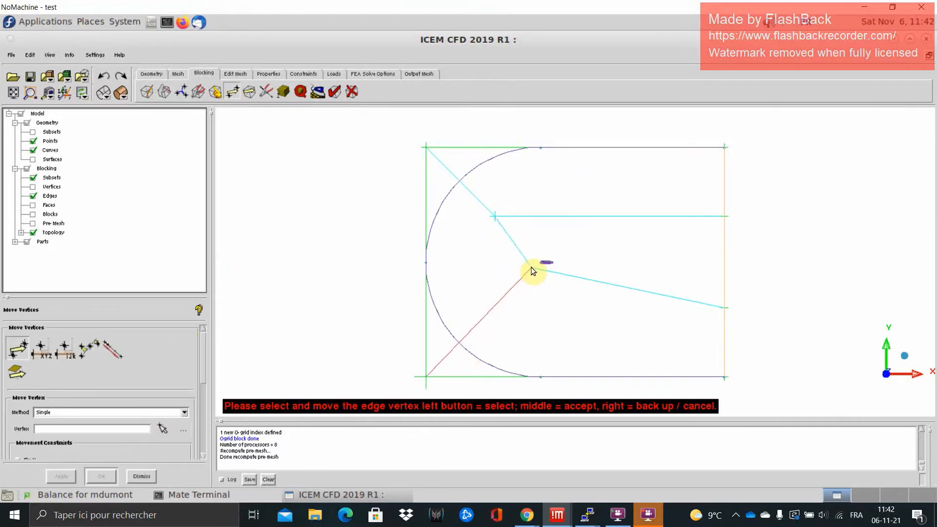
pyautogui.moveTo(496, 215); pyautogui.dragTo(530, 253)
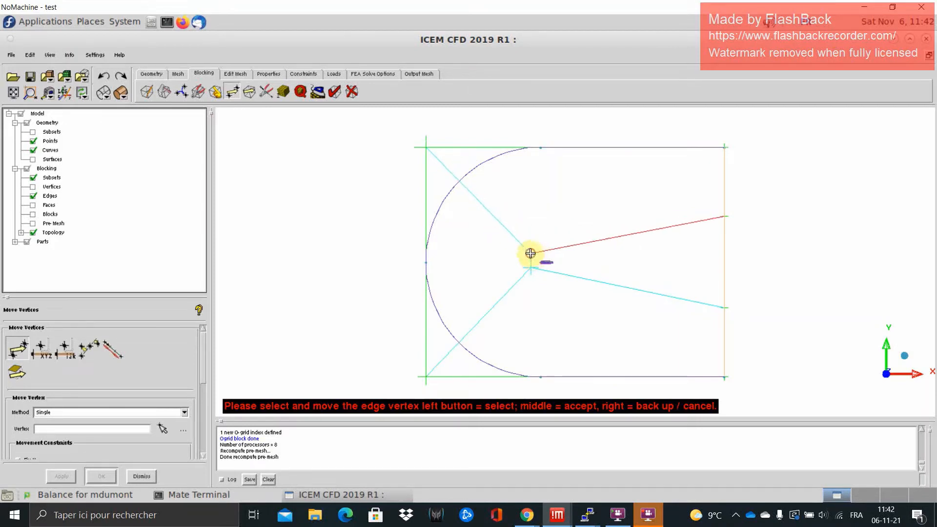
pyautogui.moveTo(724, 308); pyautogui.dragTo(723, 280)
pyautogui.moveTo(727, 218); pyautogui.dragTo(727, 256)
pyautogui.middleClick(439, 306)
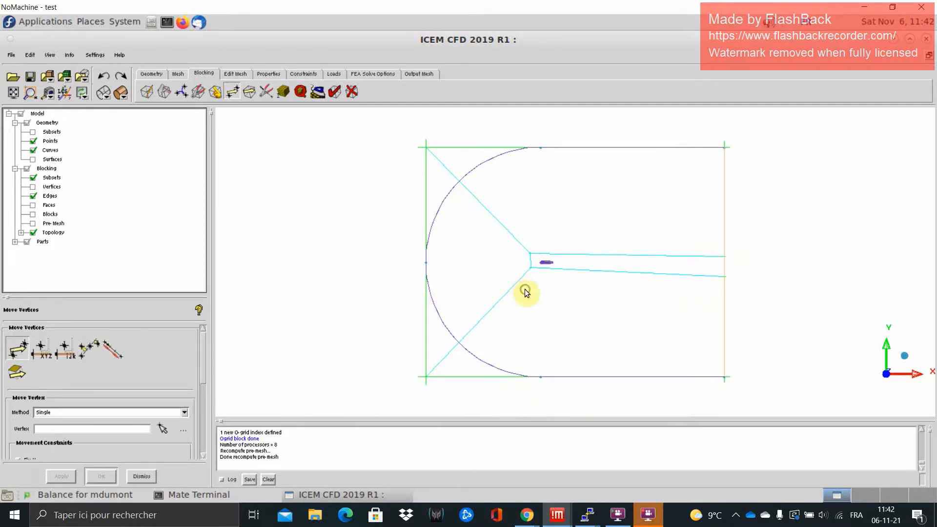
# Examine the position of the narrowed inner block around the airfoil, up close and within the whole domain.
pyautogui.scroll(5, 568, 287)
pyautogui.scroll(-2, 537, 312)
pyautogui.scroll(3, 560, 309)
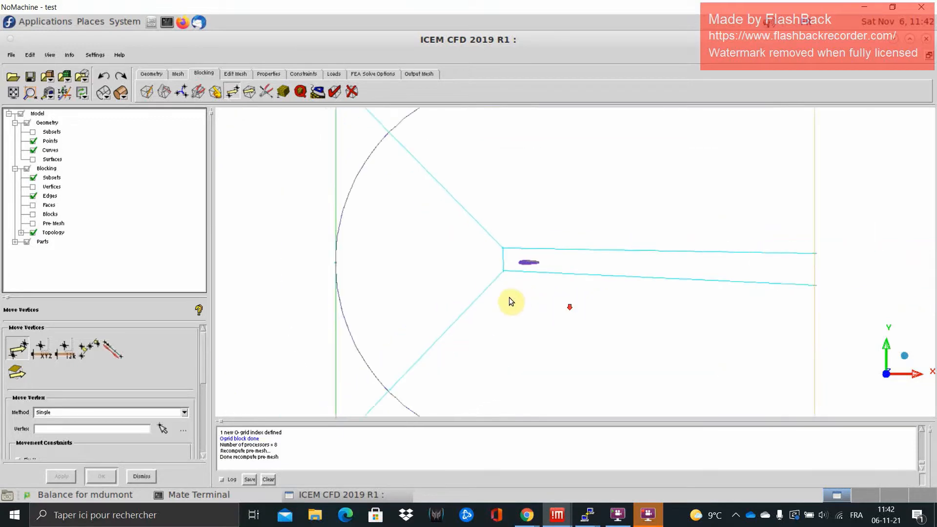
pyautogui.scroll(-2, 595, 322)
pyautogui.scroll(4, 605, 309)
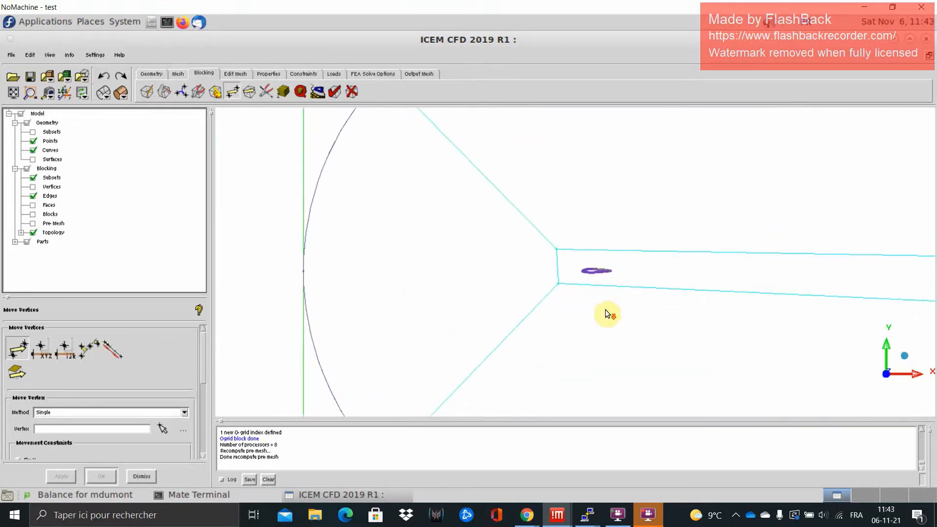
pyautogui.moveTo(682, 355); pyautogui.dragTo(537, 352, button='middle')
pyautogui.scroll(-3, 536, 352)
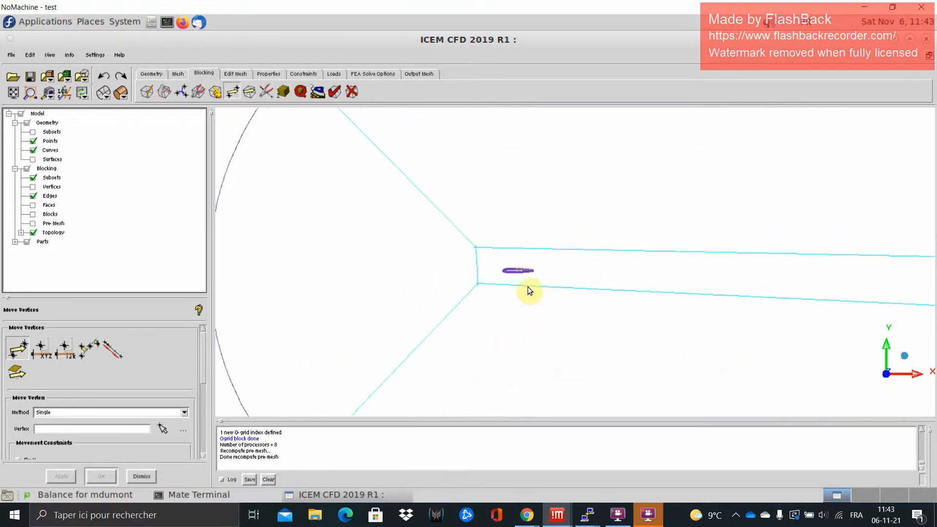
pyautogui.scroll(4, 529, 289)
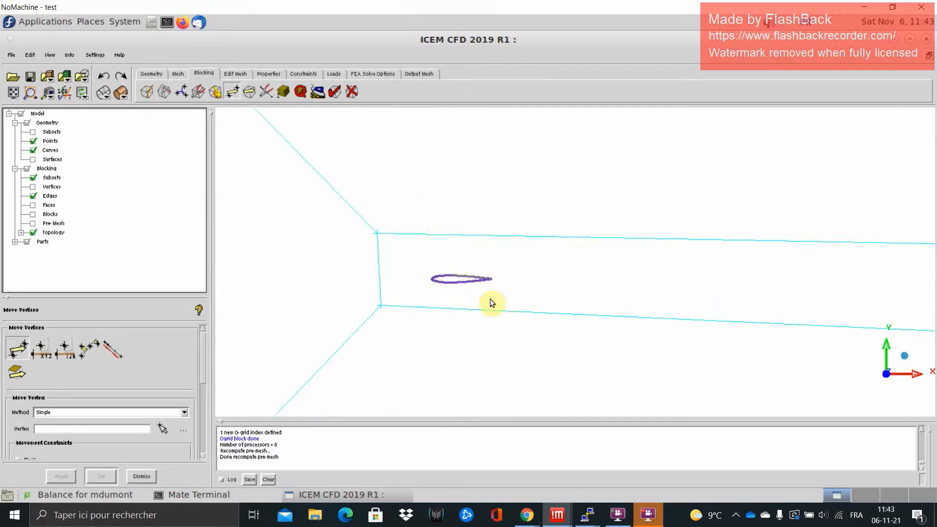
pyautogui.scroll(3, 464, 287)
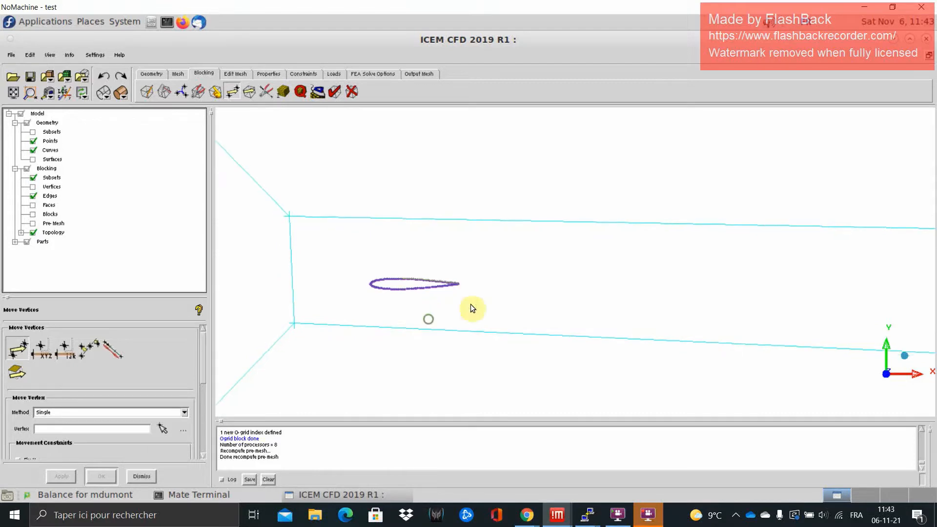
pyautogui.scroll(-5, 540, 299)
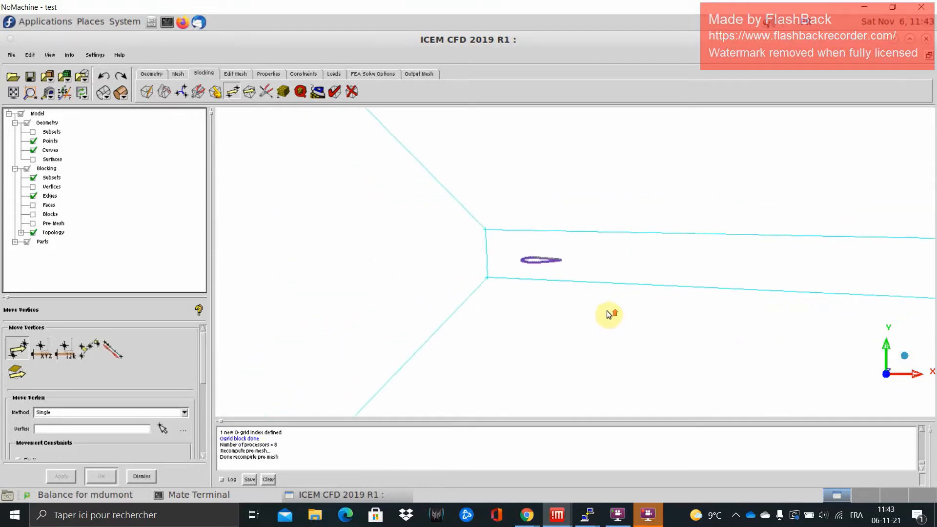
pyautogui.scroll(-2, 592, 283)
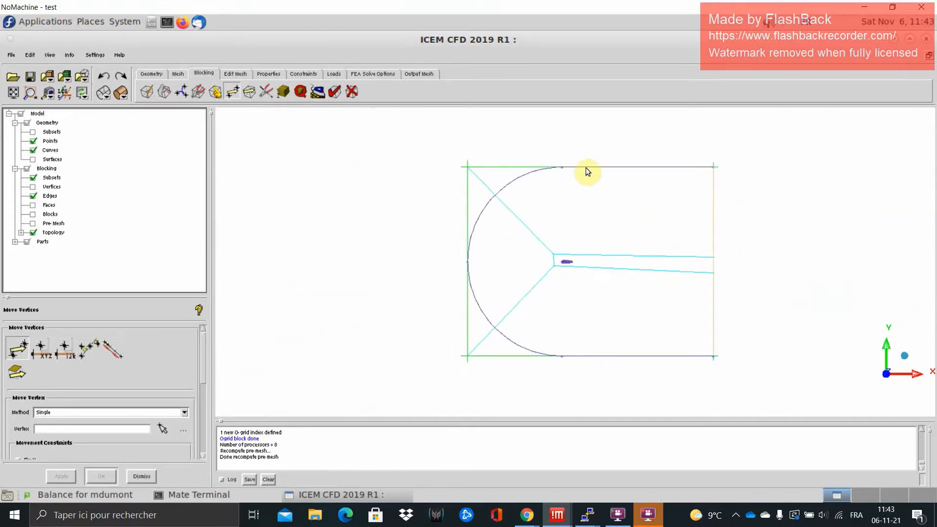
pyautogui.scroll(5, 557, 266)
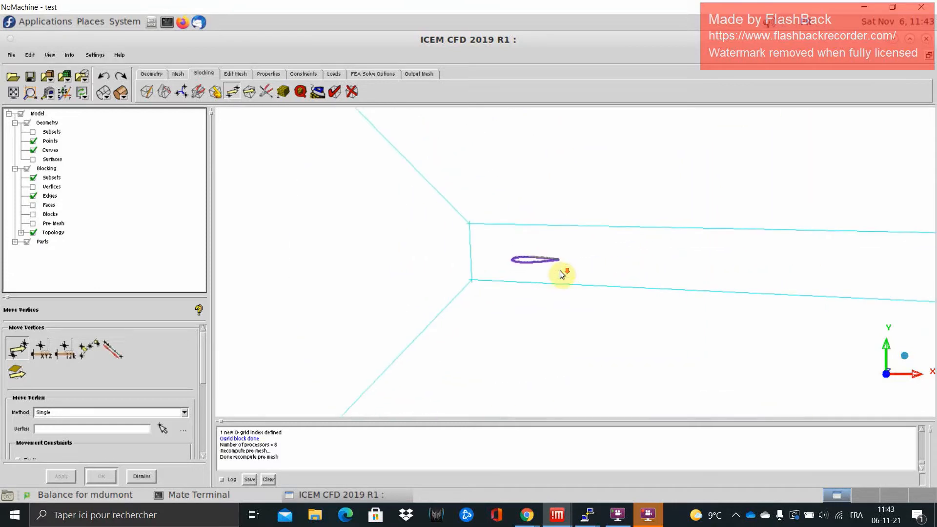
pyautogui.scroll(2, 540, 288)
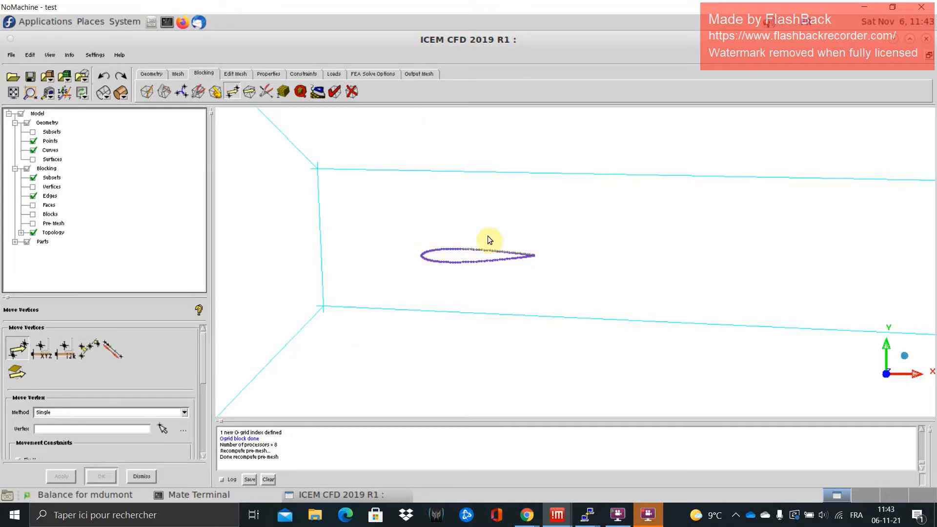
pyautogui.scroll(-5, 593, 274)
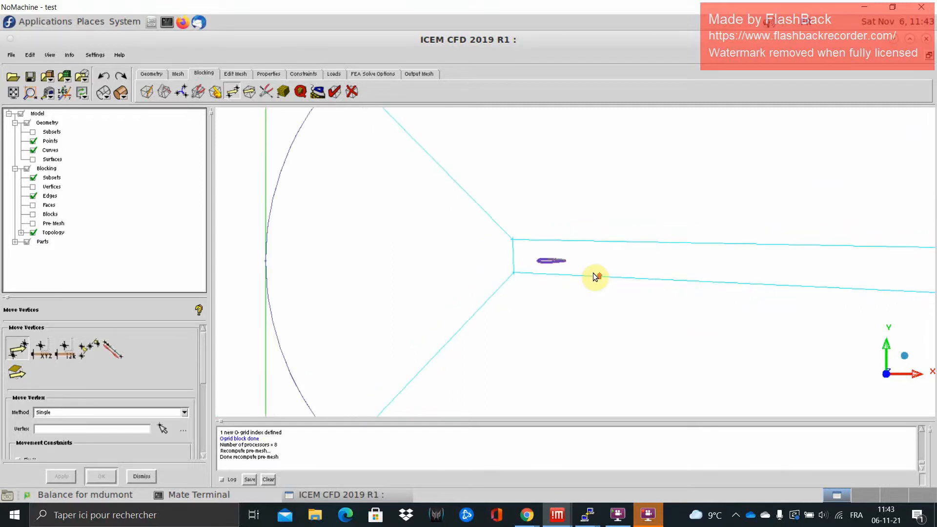
pyautogui.scroll(-4, 593, 273)
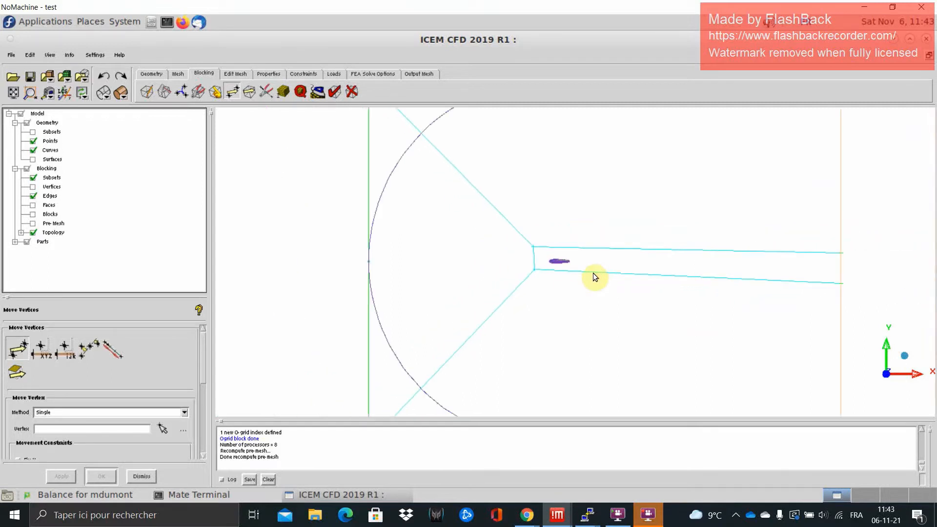
# Split only the inner block and the outer blocks above and below it, placing the cut just downstream of the airfoil's trailing edge.
pyautogui.click(166, 91)
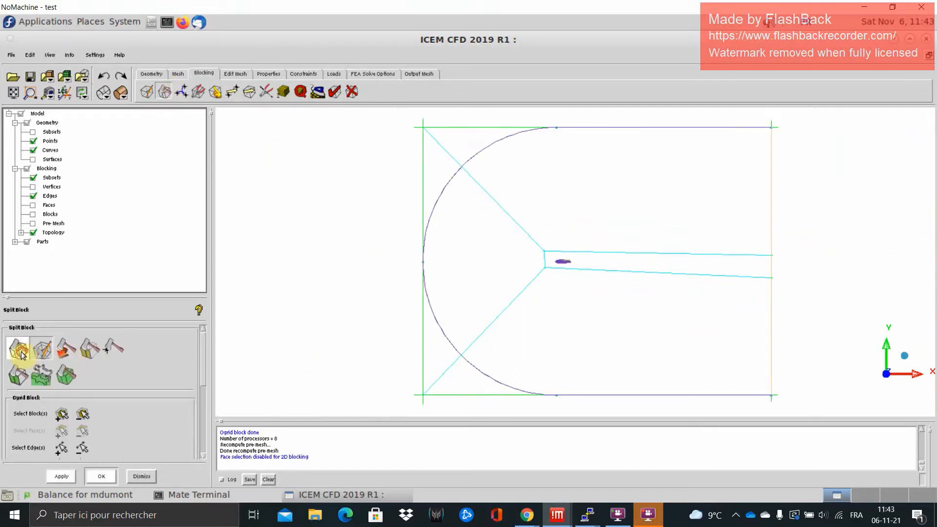
pyautogui.click(21, 351)
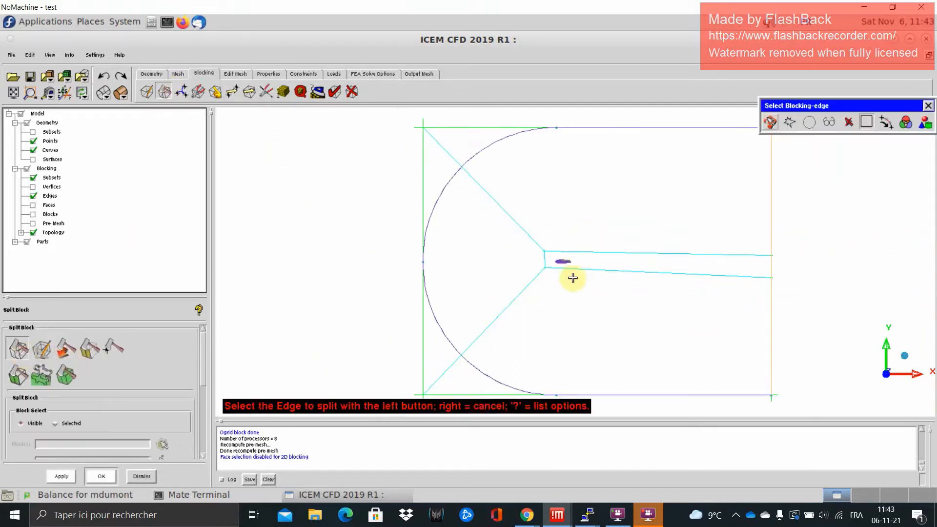
pyautogui.click(614, 338)
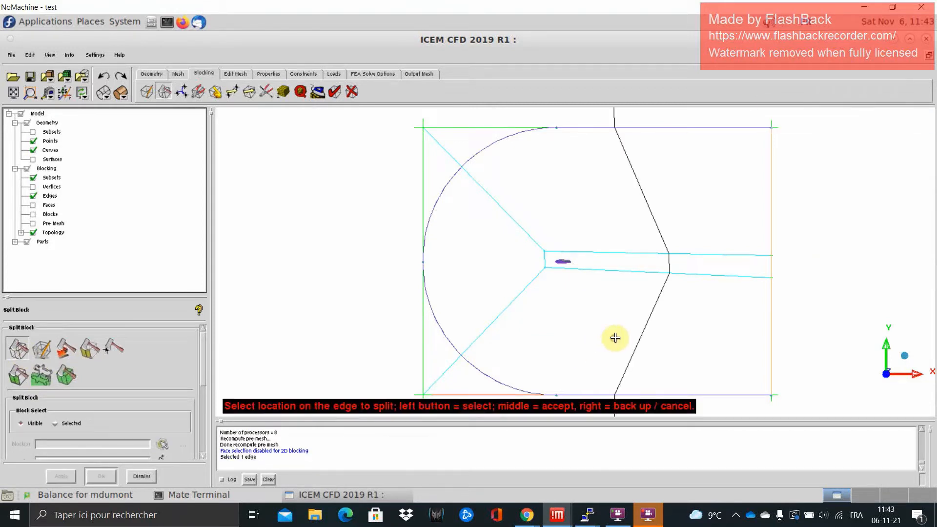
pyautogui.middleClick(558, 321)
pyautogui.click(68, 422)
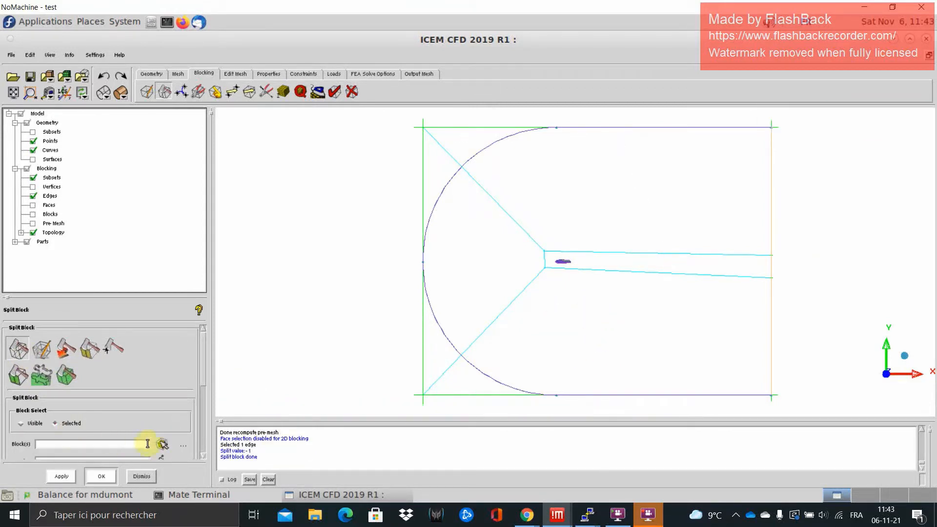
pyautogui.click(162, 445)
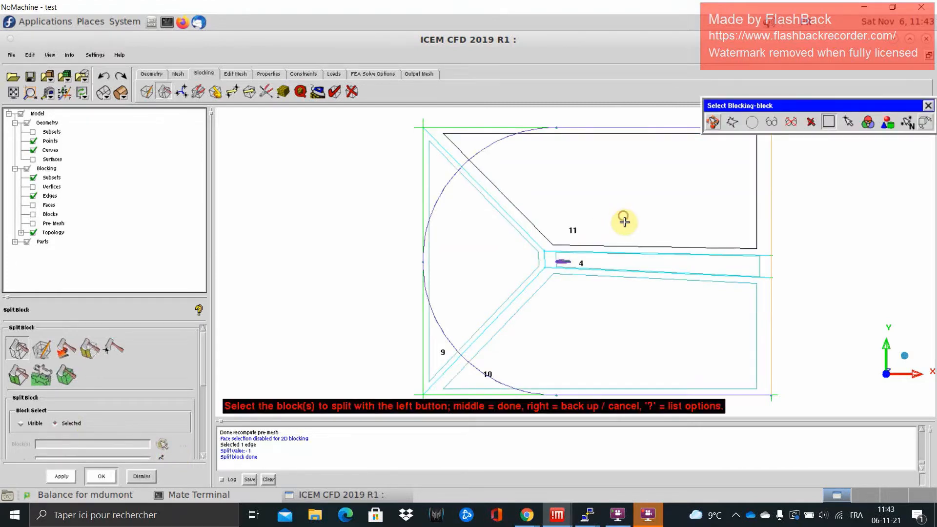
pyautogui.click(630, 263)
pyautogui.click(600, 312)
pyautogui.middleClick(605, 307)
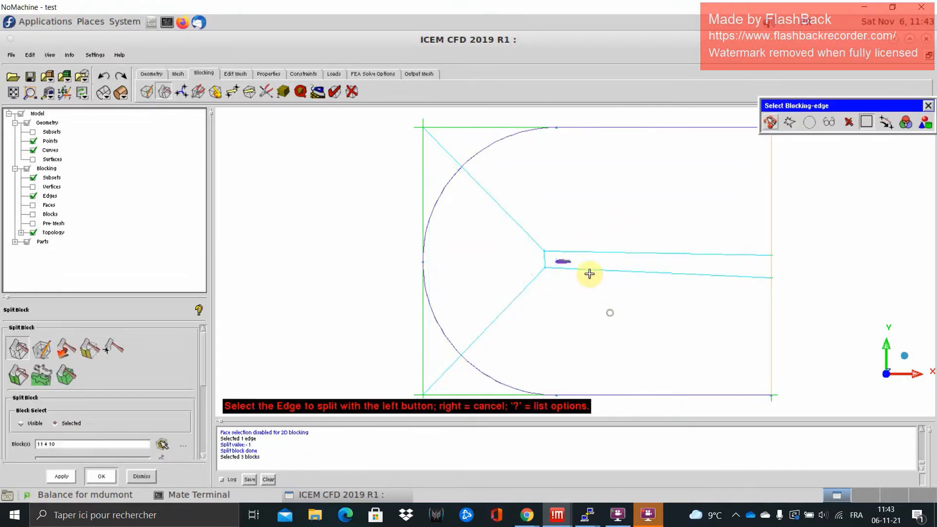
pyautogui.scroll(5, 590, 270)
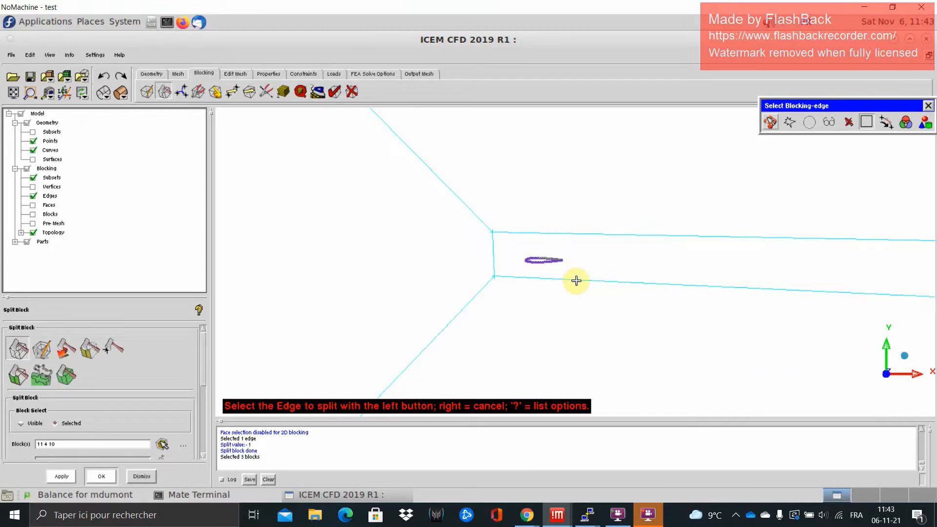
pyautogui.click(576, 281)
pyautogui.middleClick(598, 307)
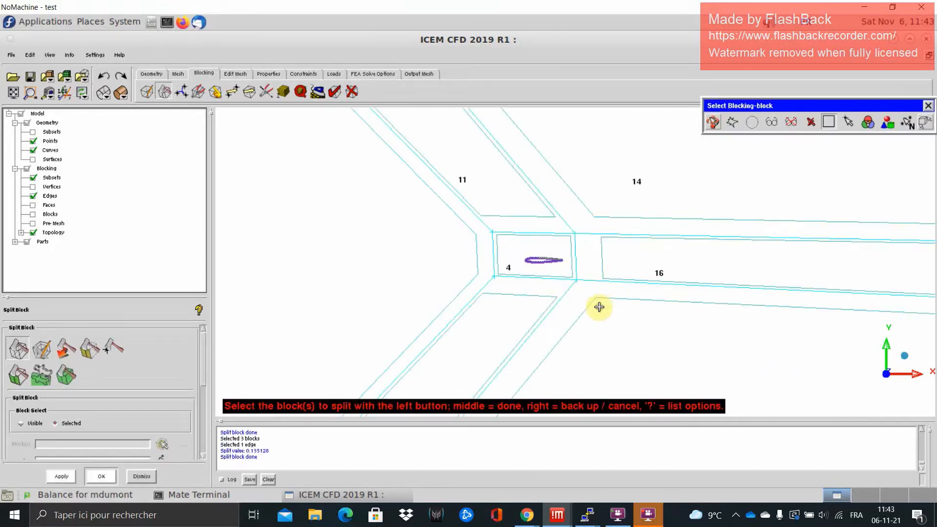
pyautogui.rightClick(641, 324)
# Associate the upper, upstream and lower edges of the block around the airfoil with the airfoil's upper and lower surface curves.
pyautogui.scroll(5, 645, 323)
pyautogui.scroll(-5, 585, 290)
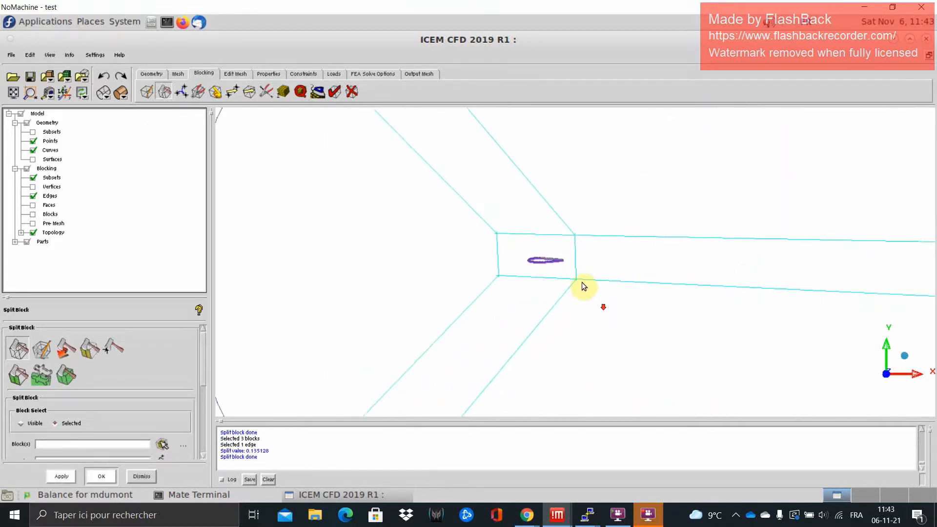
pyautogui.scroll(-6, 583, 286)
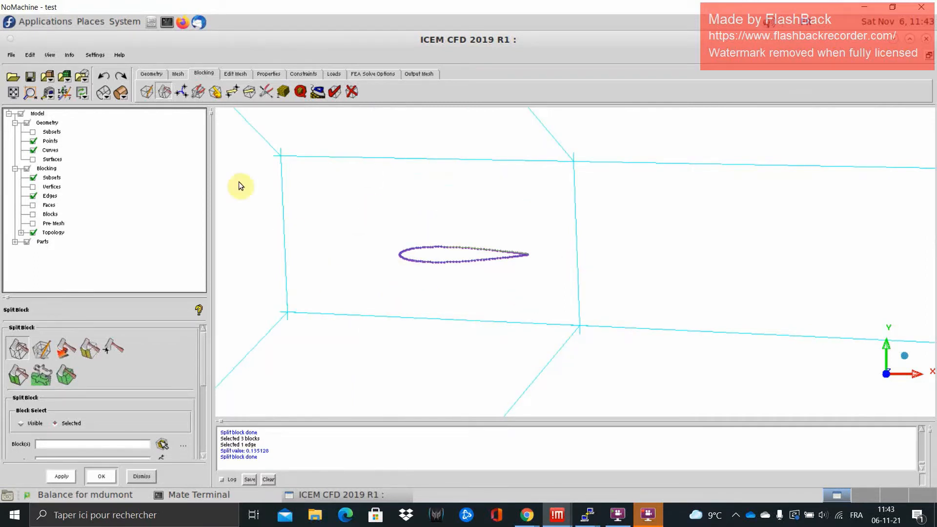
pyautogui.click(215, 92)
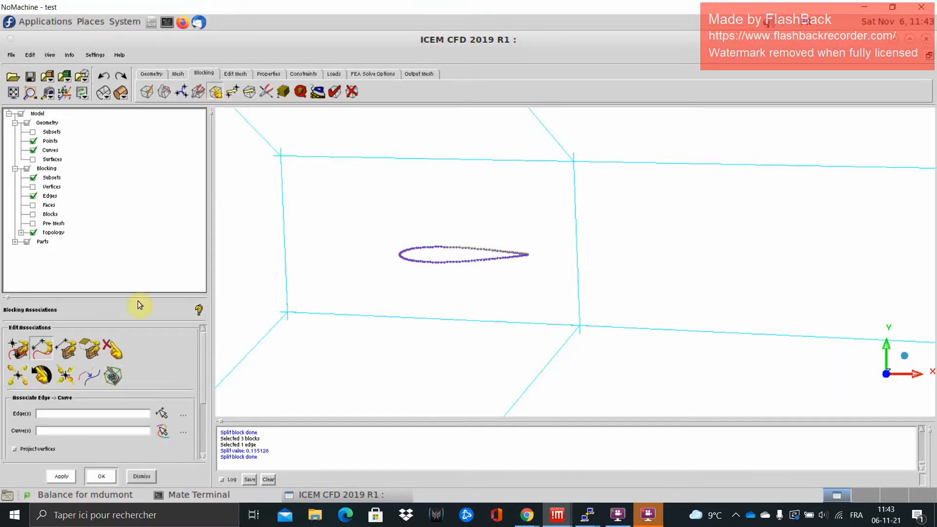
pyautogui.click(161, 414)
pyautogui.click(397, 153)
pyautogui.click(282, 215)
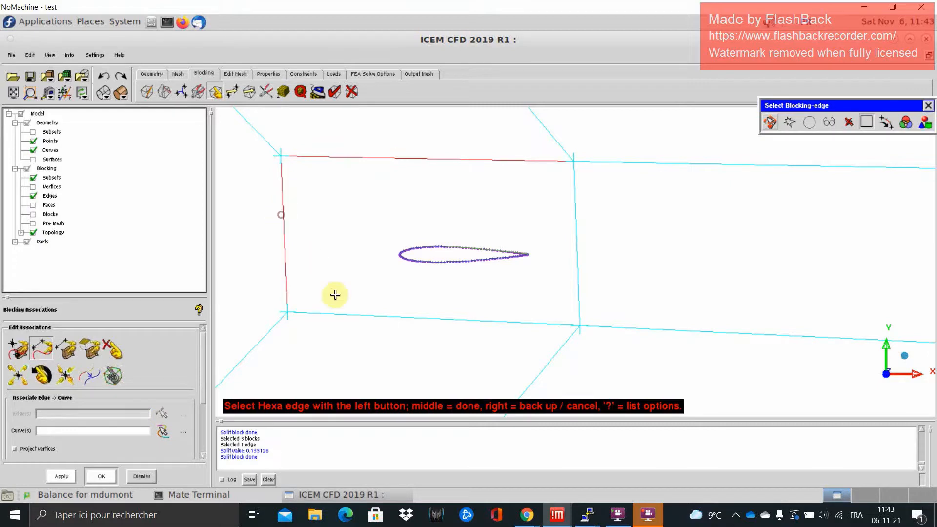
pyautogui.click(348, 316)
pyautogui.middleClick(462, 280)
pyautogui.scroll(3, 454, 276)
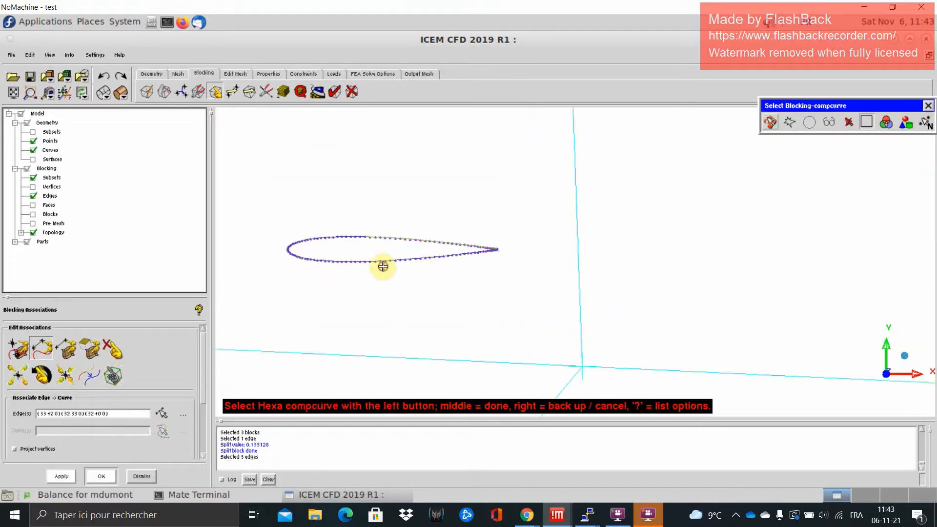
pyautogui.middleClick(429, 287)
# Associate the downstream edge of the block around the airfoil with the short vertical curve at the blunt trailing edge.
pyautogui.scroll(-6, 438, 284)
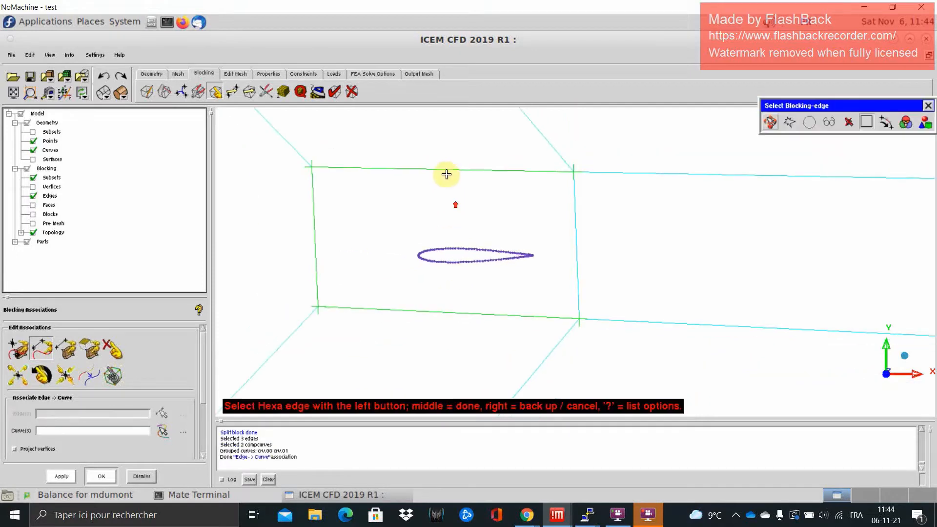
pyautogui.click(579, 255)
pyautogui.scroll(6, 576, 255)
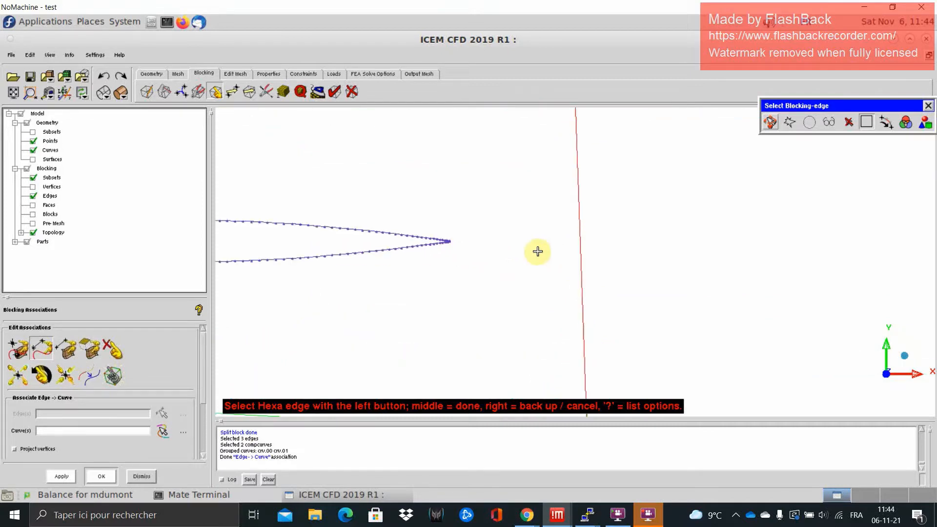
pyautogui.moveTo(351, 251); pyautogui.dragTo(667, 295, button='middle')
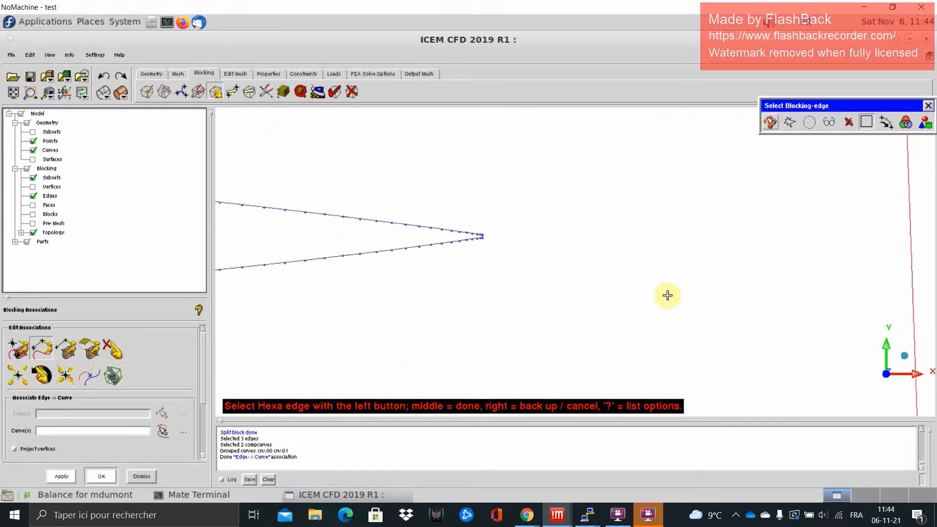
pyautogui.middleClick(505, 245)
pyautogui.scroll(5, 507, 244)
pyautogui.moveTo(368, 218); pyautogui.dragTo(589, 279, button='middle')
pyautogui.scroll(4, 537, 240)
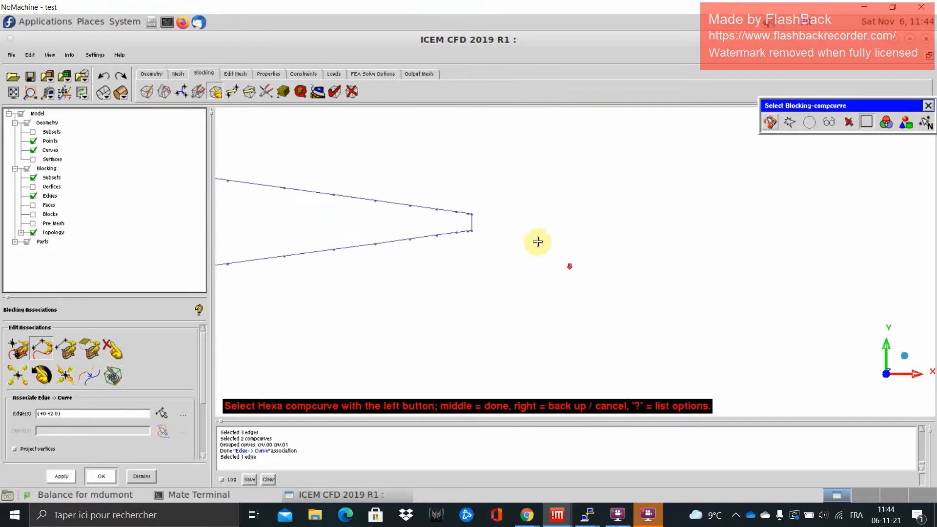
pyautogui.click(432, 199)
pyautogui.middleClick(449, 217)
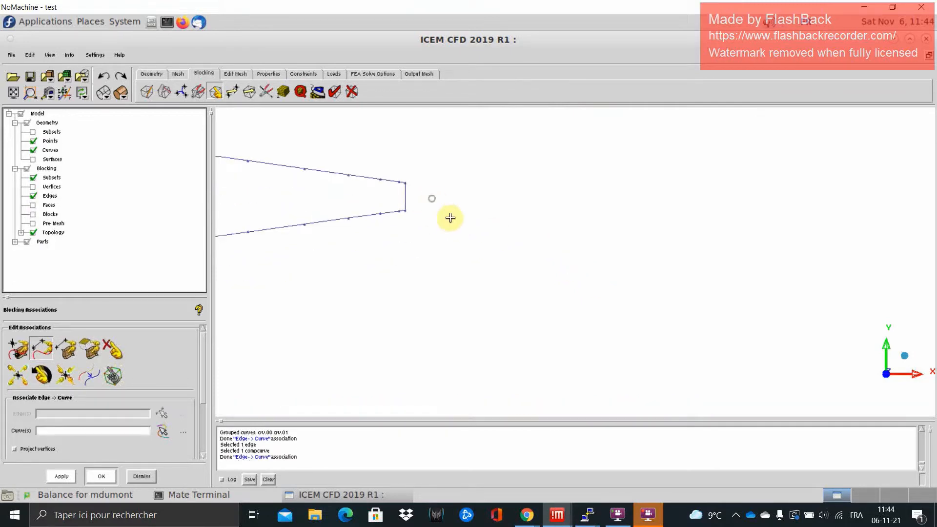
pyautogui.scroll(-6, 522, 242)
pyautogui.scroll(-5, 561, 269)
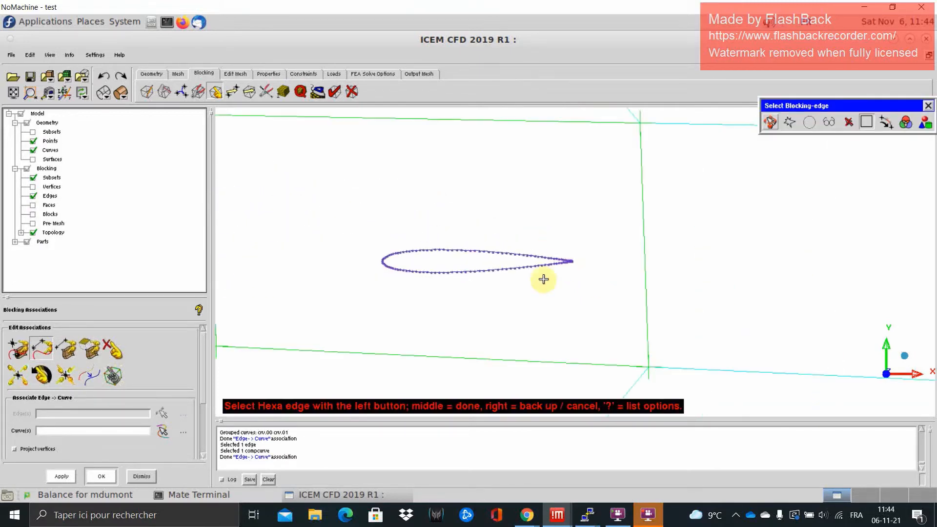
pyautogui.middleClick(531, 294)
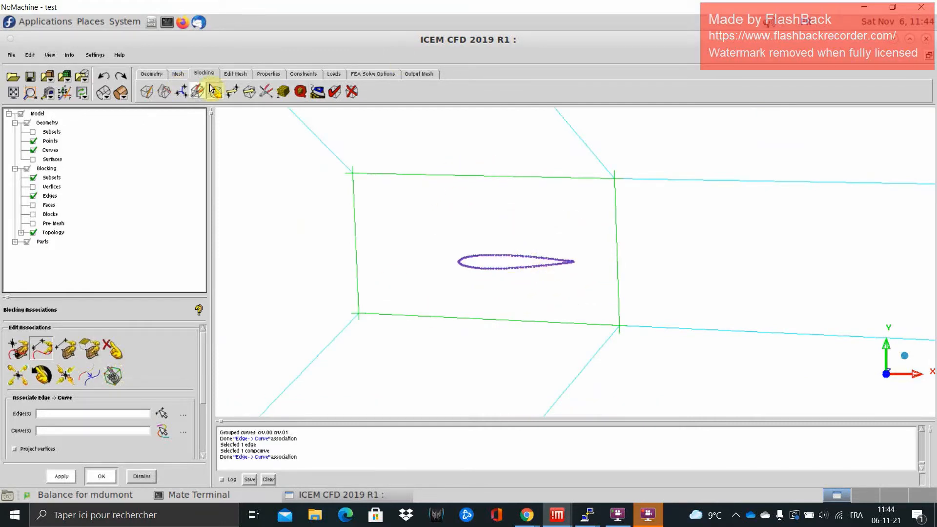
# Move the four vertices of the block around the airfoil onto the airfoil, two near the nose and two toward the trailing edge.
pyautogui.click(231, 94)
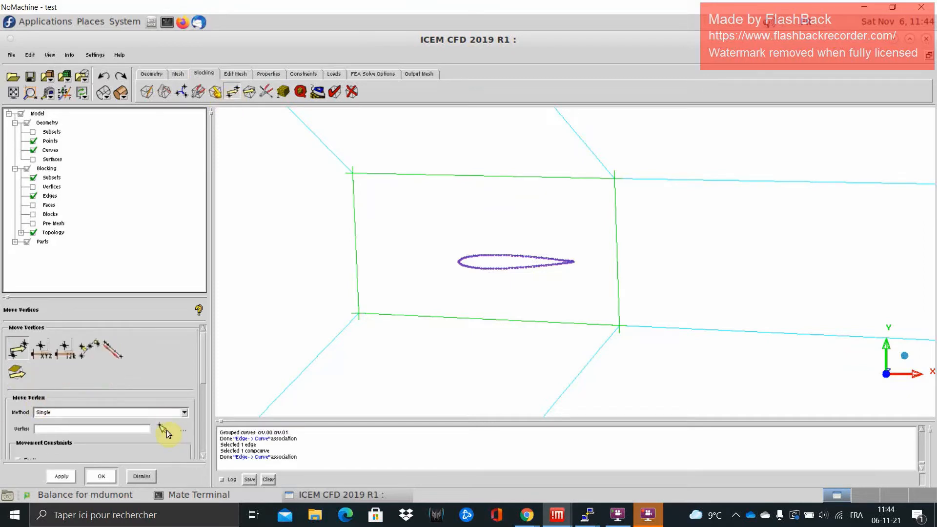
pyautogui.click(162, 428)
pyautogui.moveTo(358, 315); pyautogui.dragTo(461, 280)
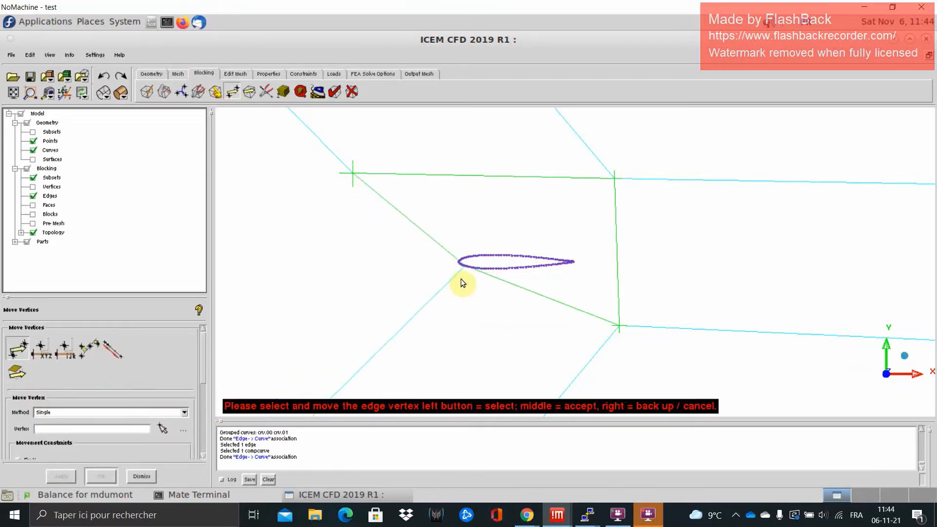
pyautogui.moveTo(347, 171); pyautogui.dragTo(465, 208)
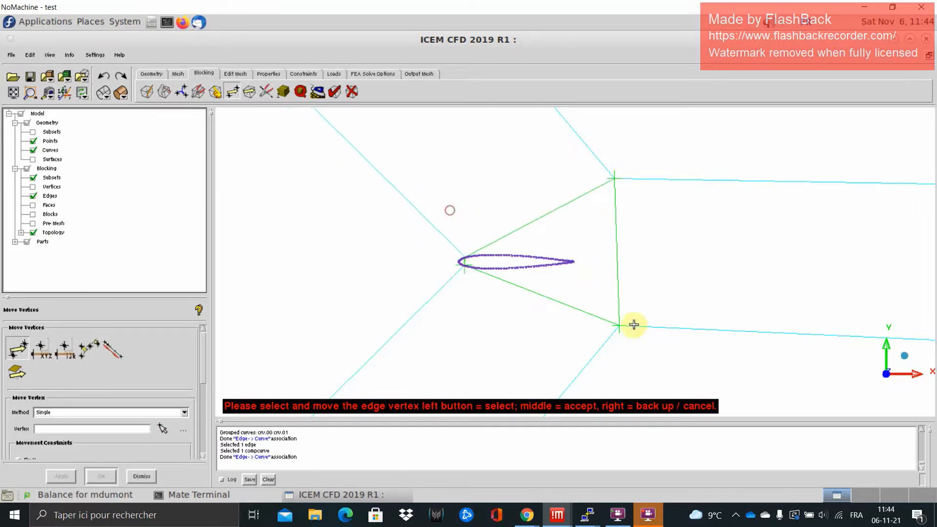
pyautogui.moveTo(616, 326); pyautogui.dragTo(560, 297)
pyautogui.moveTo(614, 181); pyautogui.dragTo(554, 216)
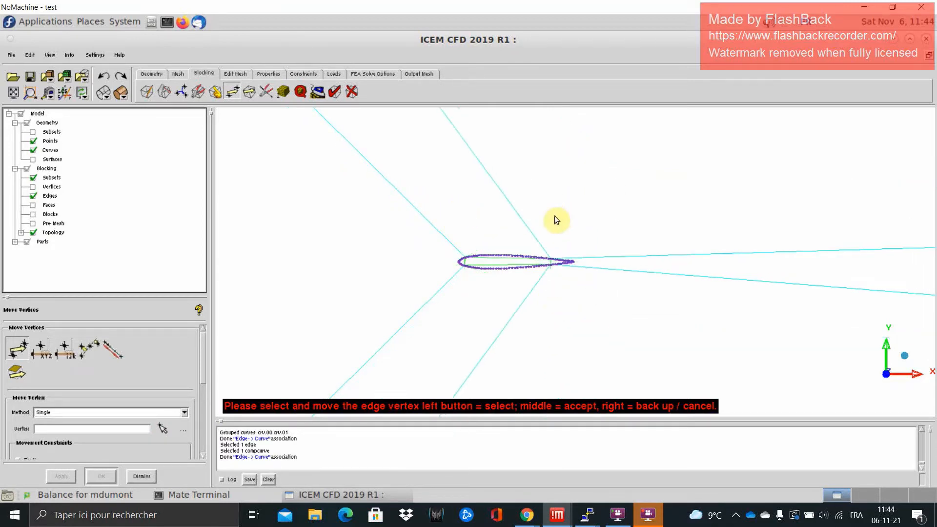
pyautogui.middleClick(566, 301)
# Move the airfoil block's two rear vertices to the ends of the blunt trailing edge and shift its front vertices slightly toward the nose.
pyautogui.scroll(-6, 576, 297)
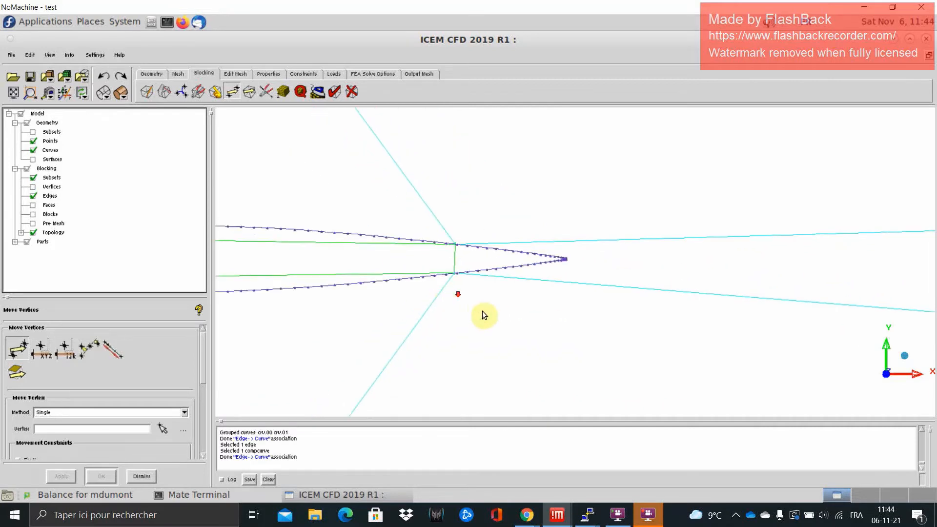
pyautogui.click(159, 430)
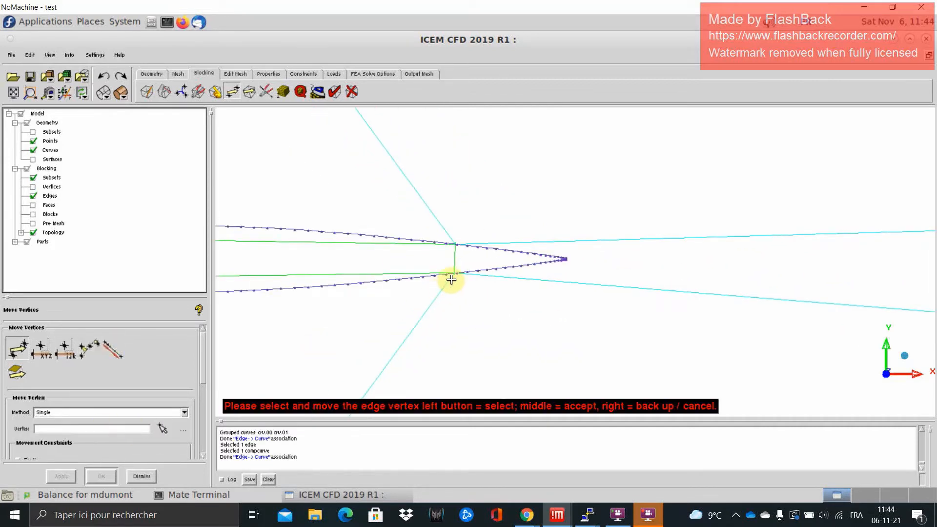
pyautogui.moveTo(453, 277); pyautogui.dragTo(549, 274)
pyautogui.moveTo(462, 246); pyautogui.dragTo(568, 258)
pyautogui.scroll(5, 376, 297)
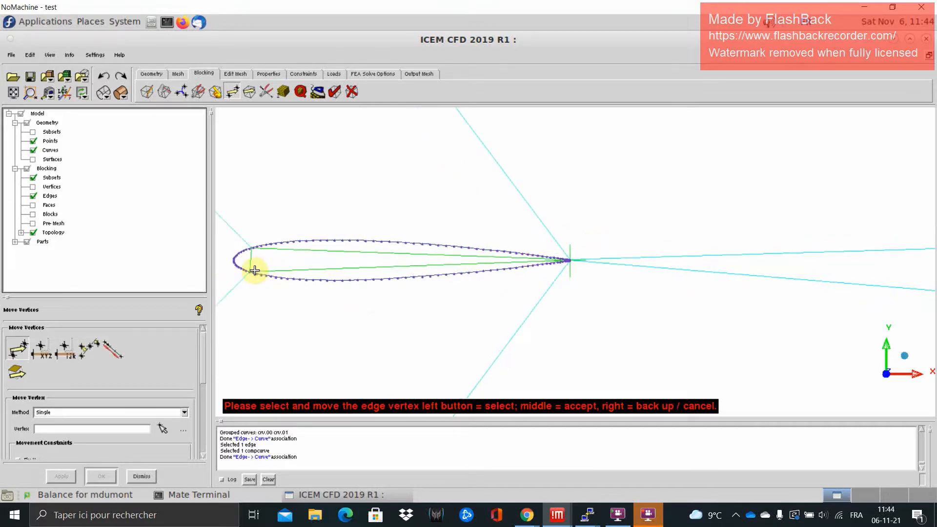
pyautogui.moveTo(255, 247); pyautogui.dragTo(247, 242)
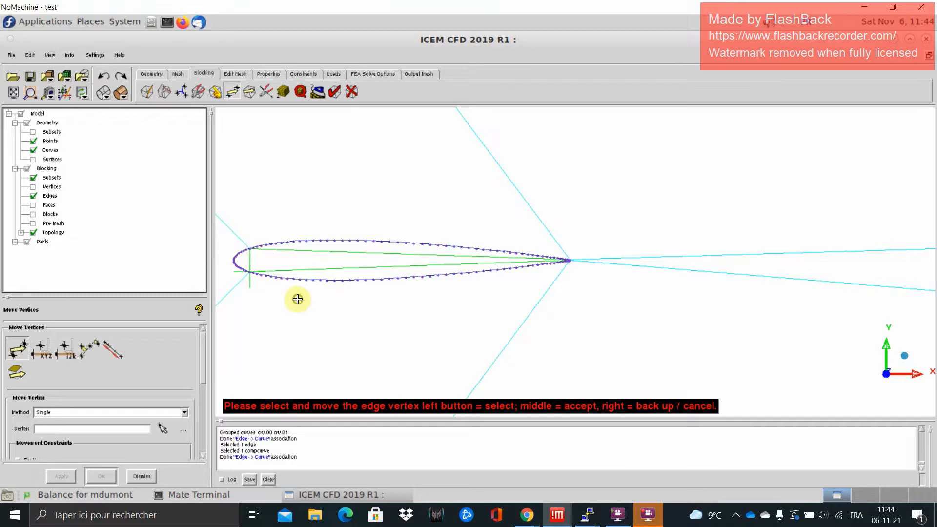
pyautogui.middleClick(405, 324)
pyautogui.scroll(5, 429, 330)
pyautogui.scroll(-6, 469, 332)
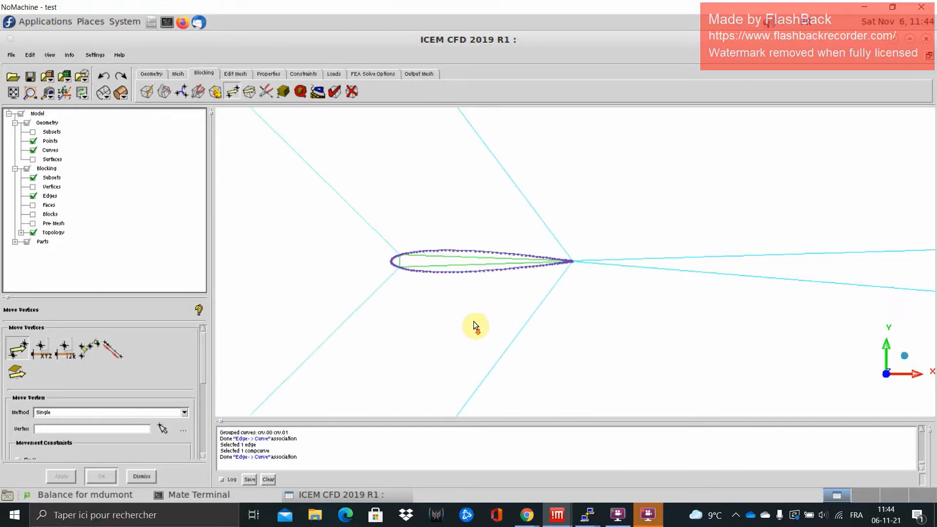
pyautogui.scroll(8, 477, 300)
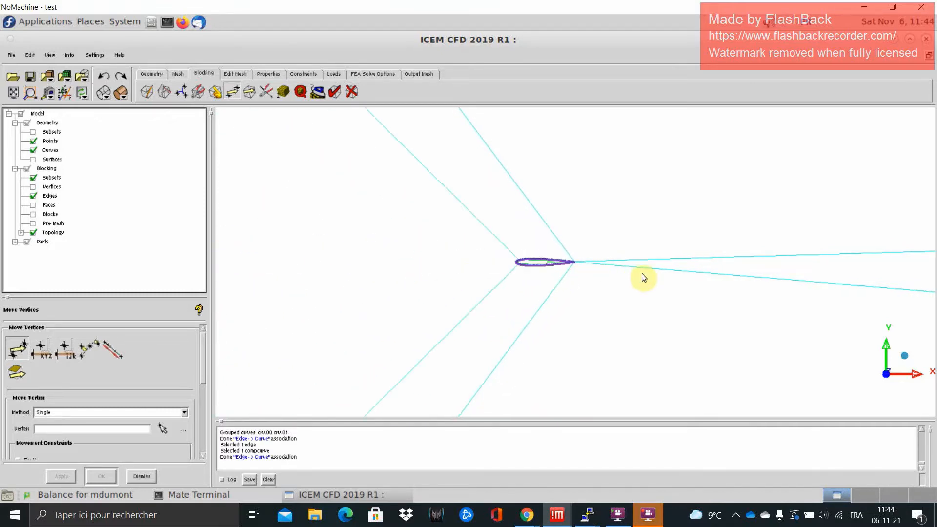
pyautogui.scroll(3, 654, 297)
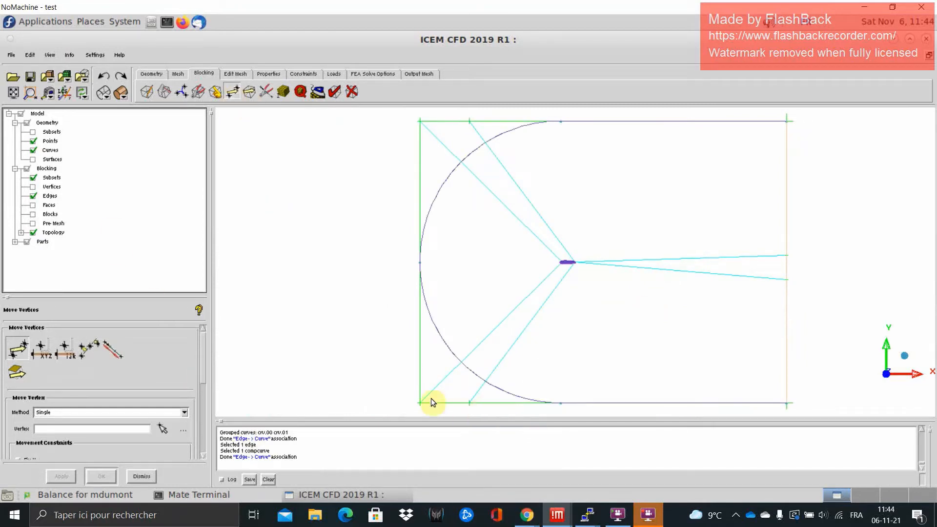
# Move the two outer upstream block vertices onto the far-field arc and the two adjacent outer vertices above and below the trailing edge.
pyautogui.click(163, 429)
pyautogui.click(165, 429)
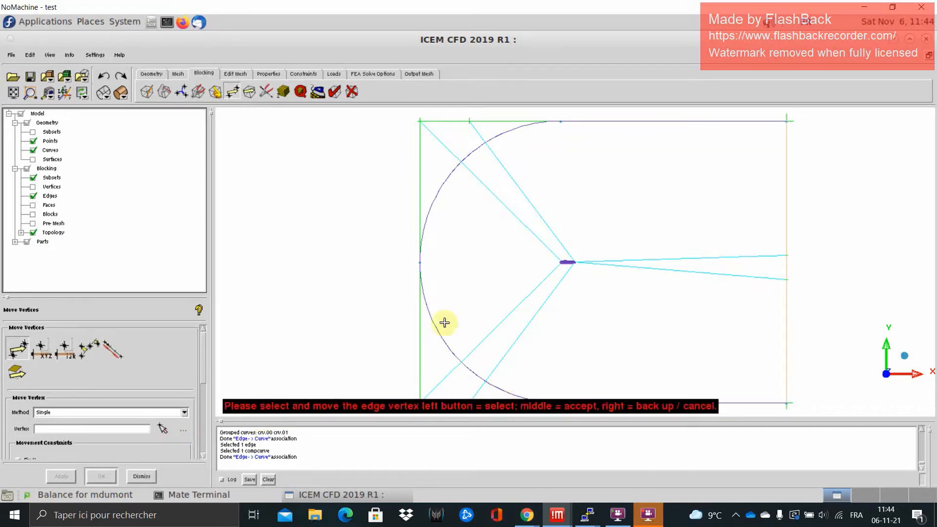
pyautogui.scroll(-3, 527, 352)
pyautogui.moveTo(491, 371); pyautogui.dragTo(572, 372)
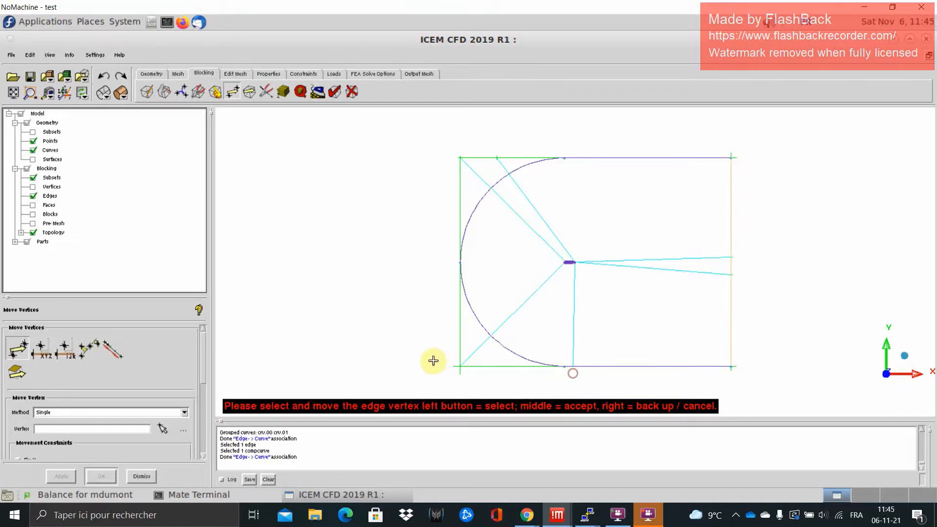
pyautogui.moveTo(460, 366); pyautogui.dragTo(483, 341)
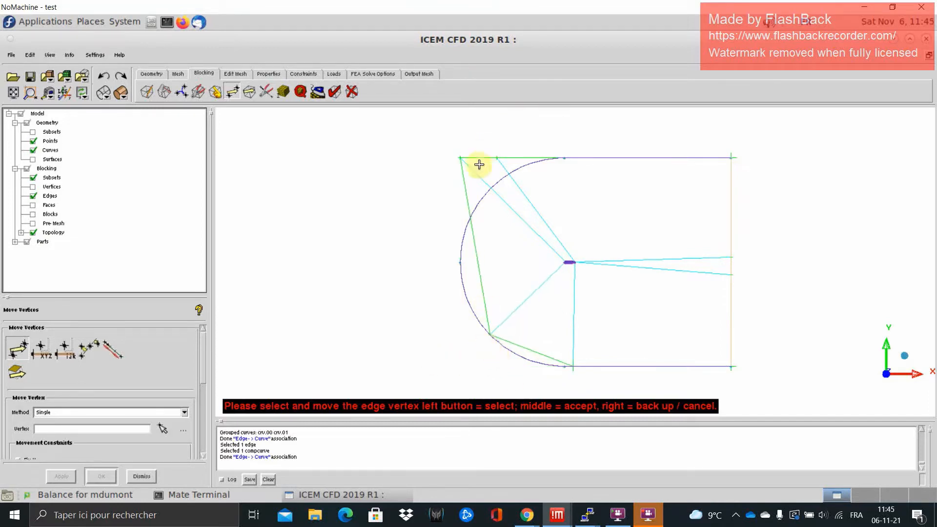
pyautogui.moveTo(464, 163); pyautogui.dragTo(577, 157)
pyautogui.middleClick(581, 294)
# Recompute and display the pre-mesh, and examine the mesh lines in and around the airfoil.
pyautogui.scroll(5, 575, 291)
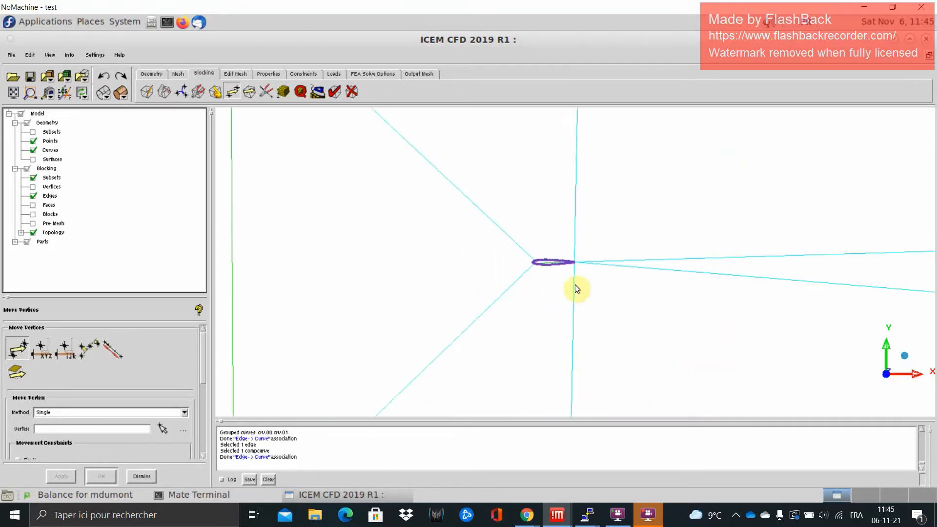
pyautogui.scroll(5, 486, 299)
pyautogui.moveTo(486, 302); pyautogui.dragTo(585, 307, button='middle')
pyautogui.scroll(-2, 505, 301)
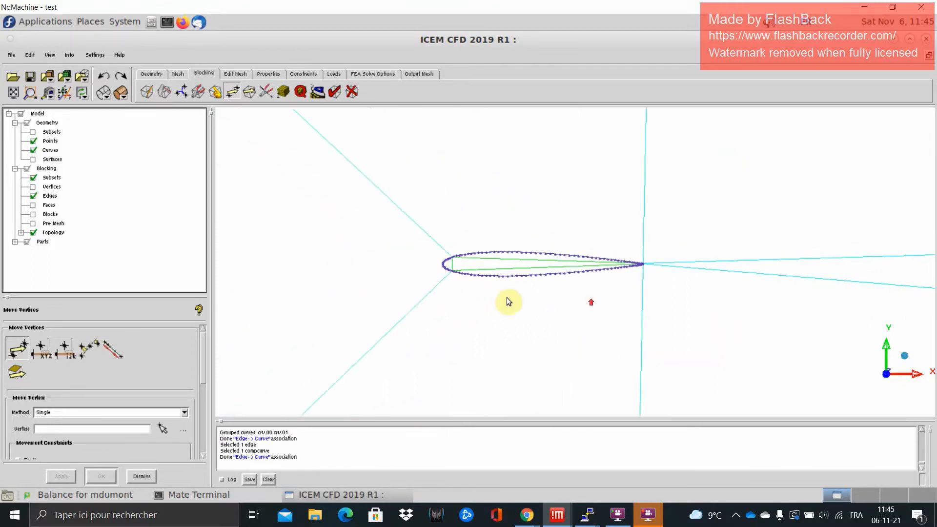
pyautogui.click(32, 222)
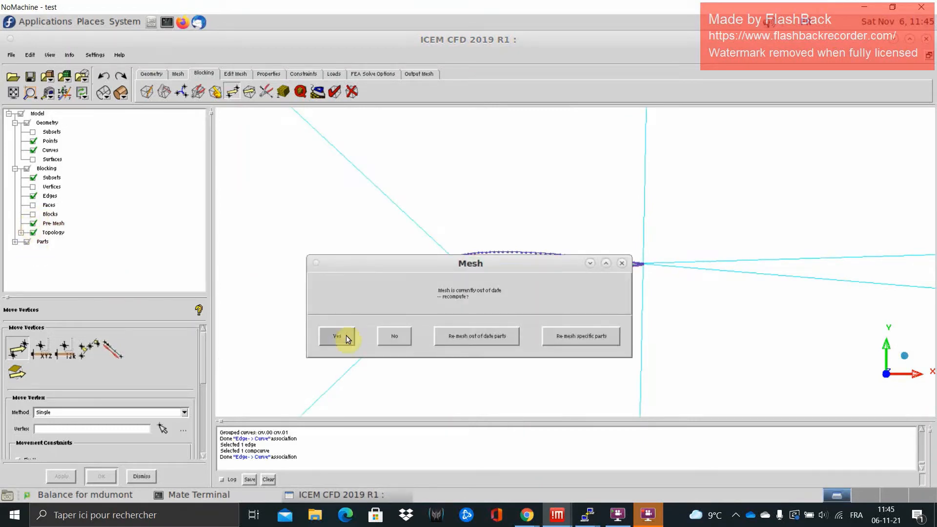
pyautogui.click(346, 335)
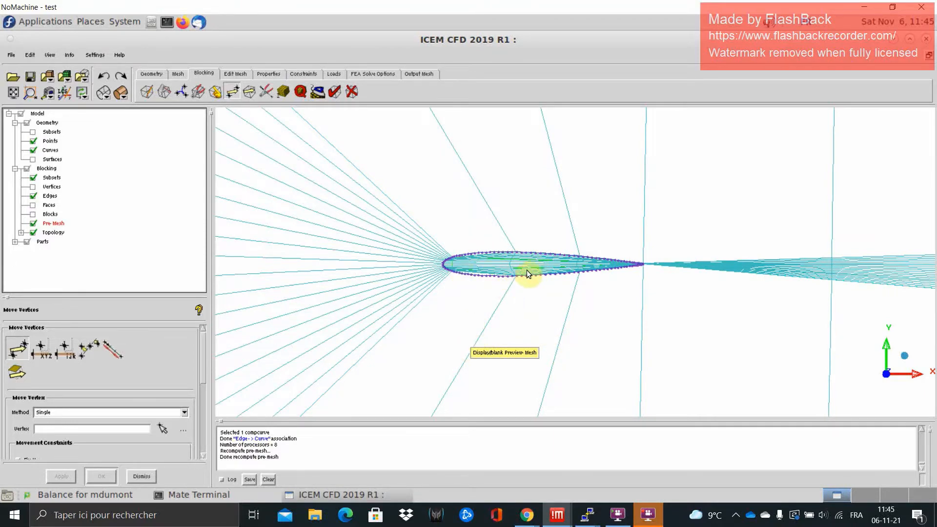
pyautogui.scroll(4, 522, 276)
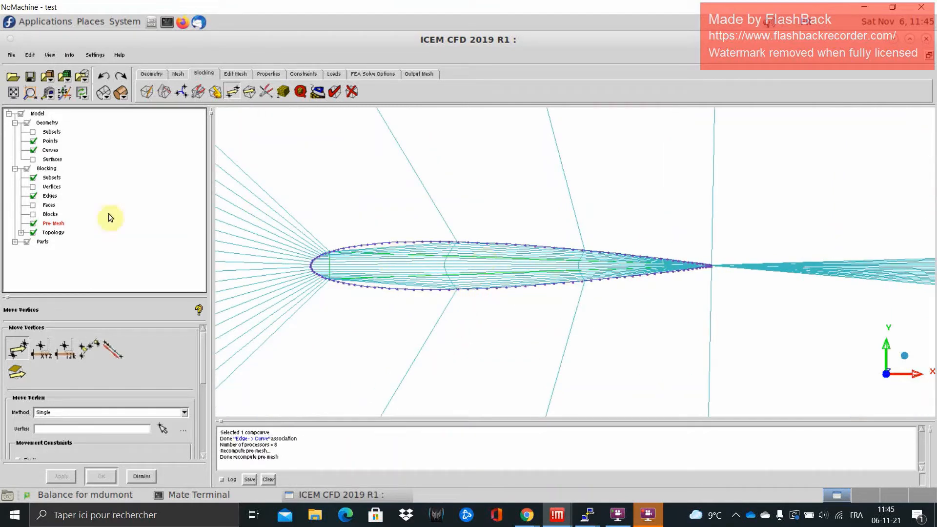
# Hide the pre-mesh, show the blocks and delete block 4 inside the airfoil.
pyautogui.click(33, 223)
pyautogui.click(32, 214)
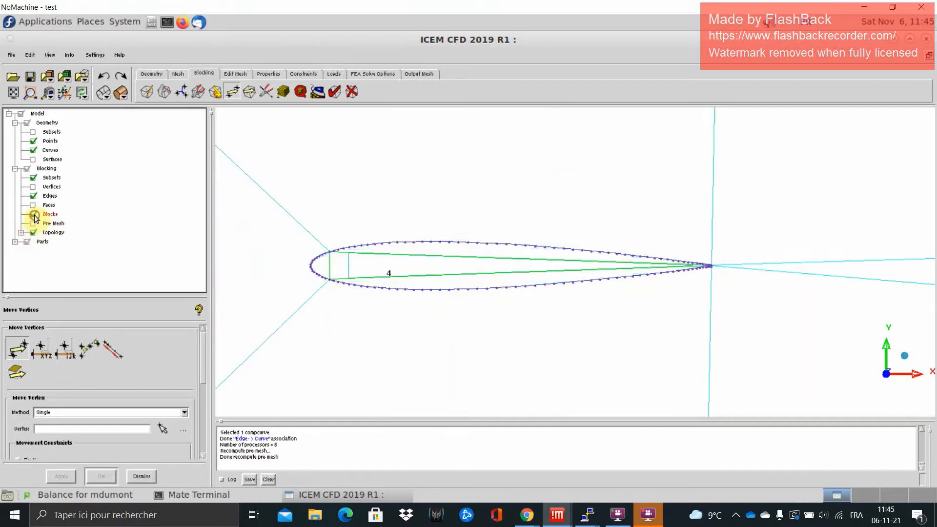
pyautogui.scroll(-2, 452, 289)
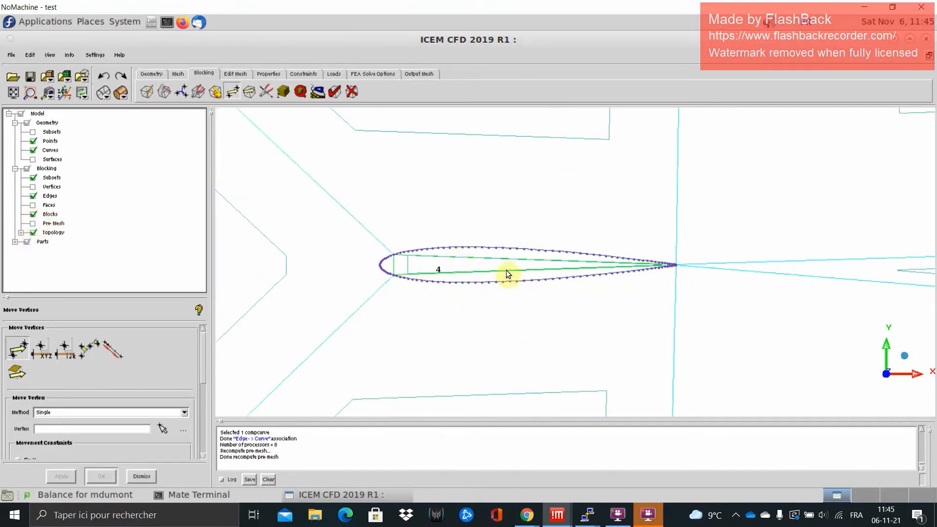
pyautogui.click(352, 92)
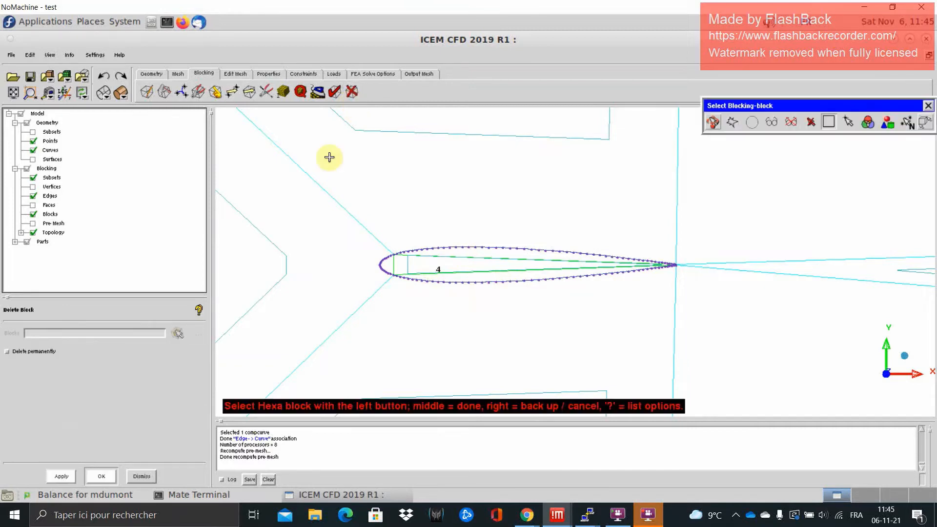
pyautogui.click(438, 267)
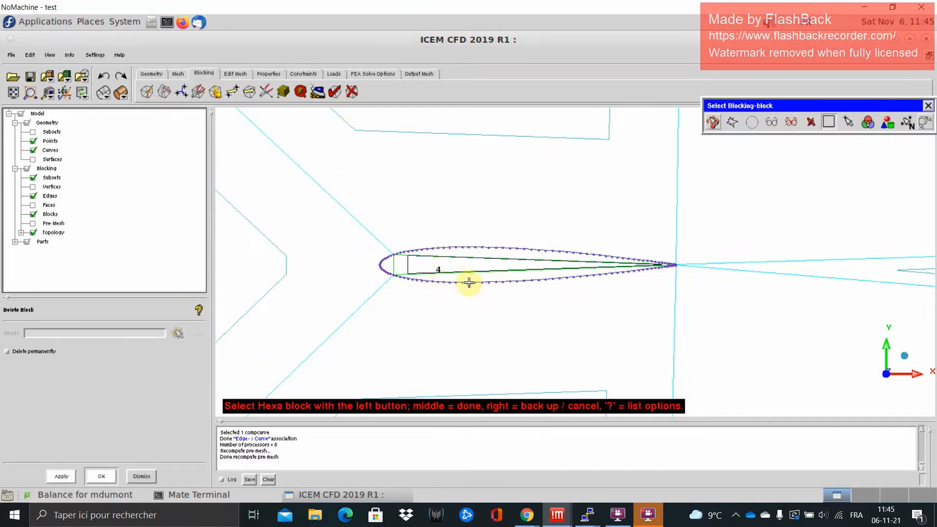
pyautogui.middleClick(471, 268)
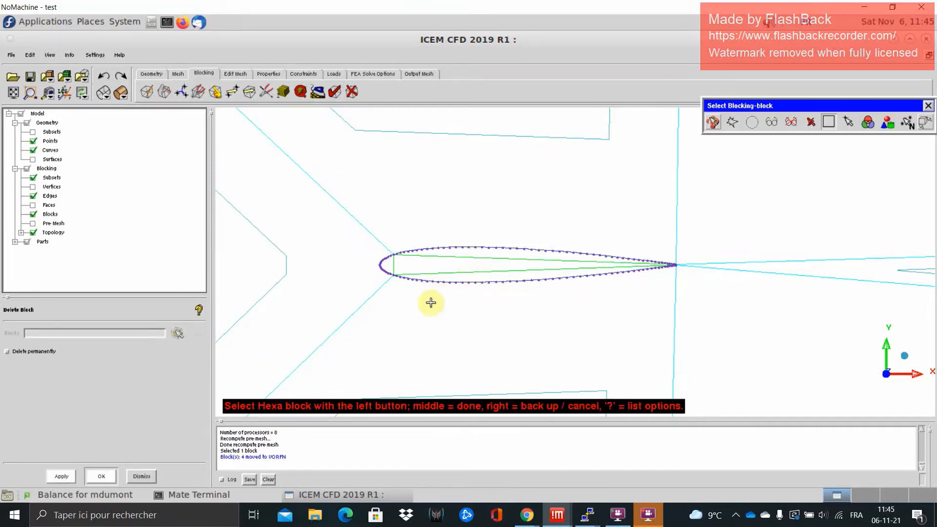
pyautogui.click(101, 478)
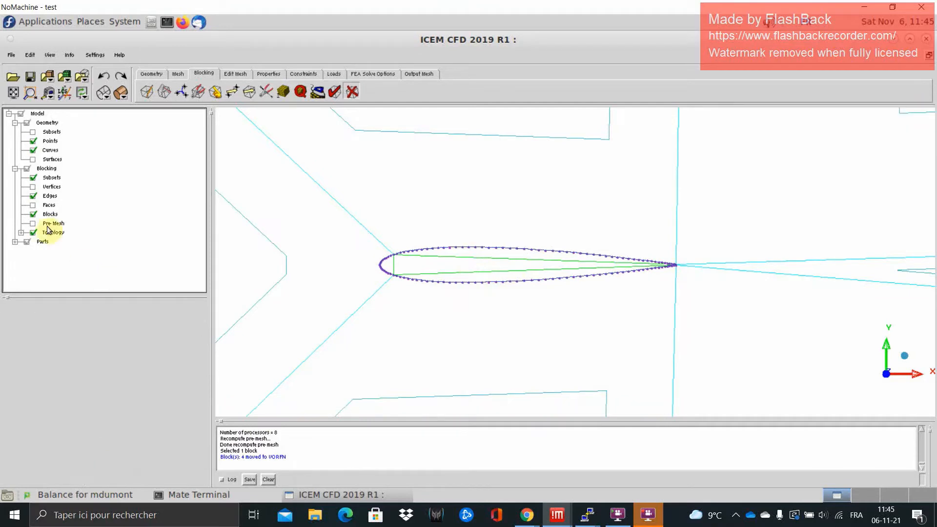
# Recompute the pre-mesh with the airfoil interior removed, check it around the airfoil, and hide it again.
pyautogui.click(33, 222)
pyautogui.click(336, 336)
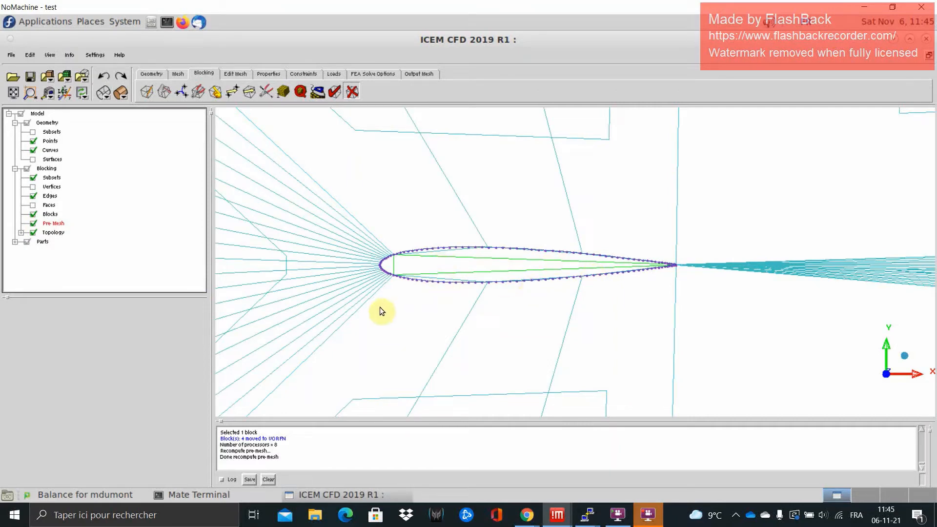
pyautogui.click(33, 223)
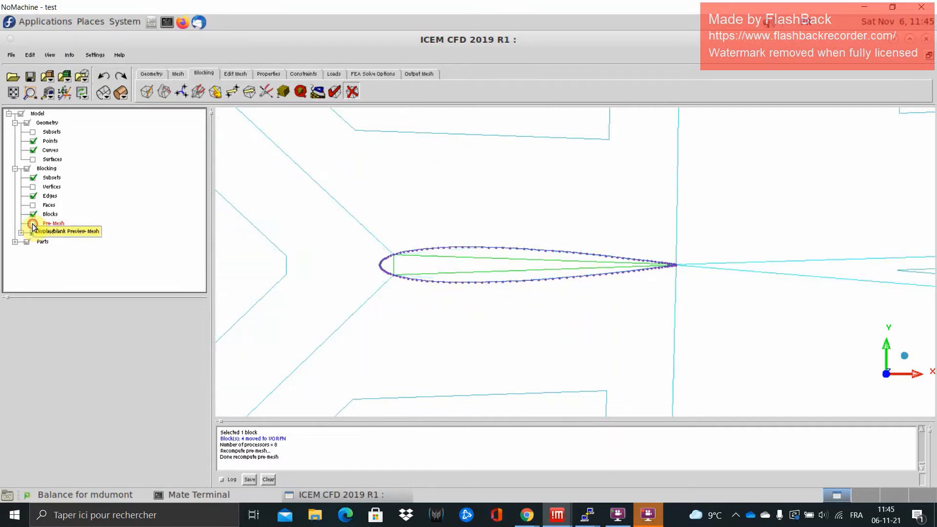
pyautogui.click(33, 224)
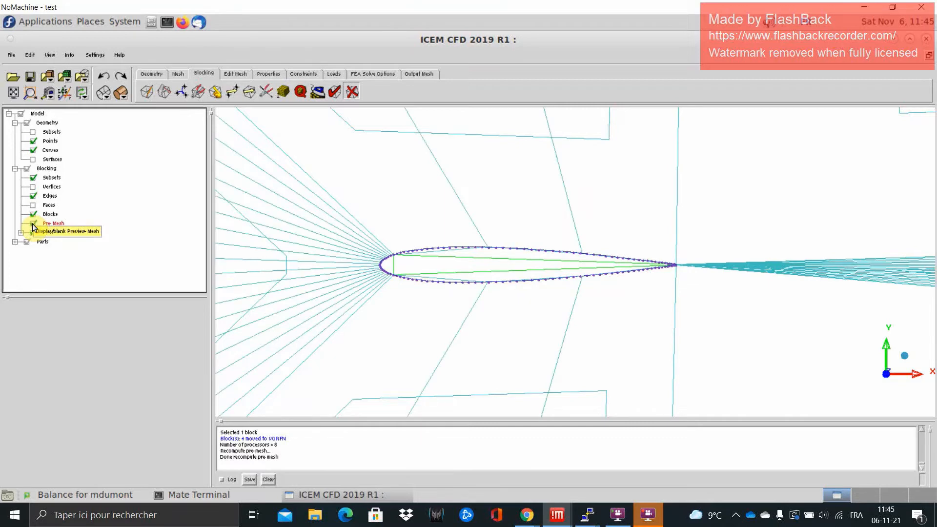
pyautogui.click(33, 223)
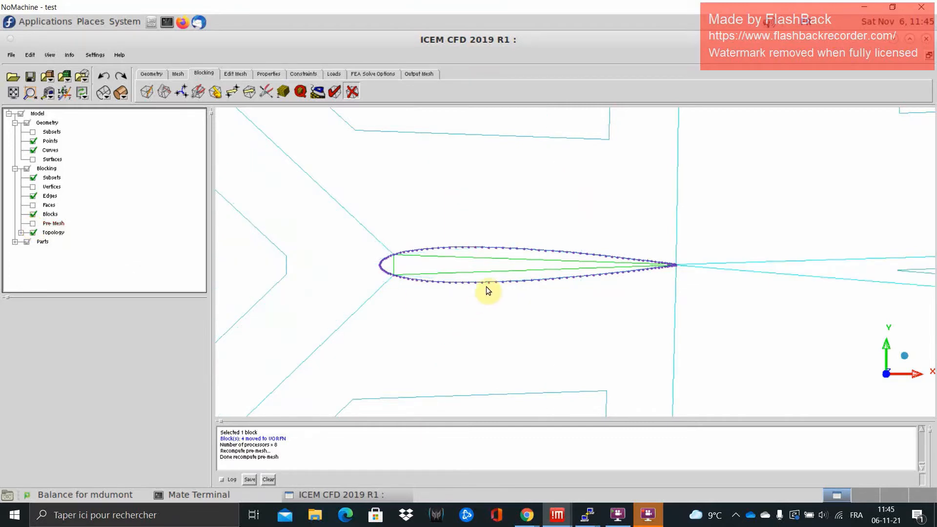
# Split the airfoil block's upper, upstream and lower edges with the Automatic Linear method.
pyautogui.click(265, 95)
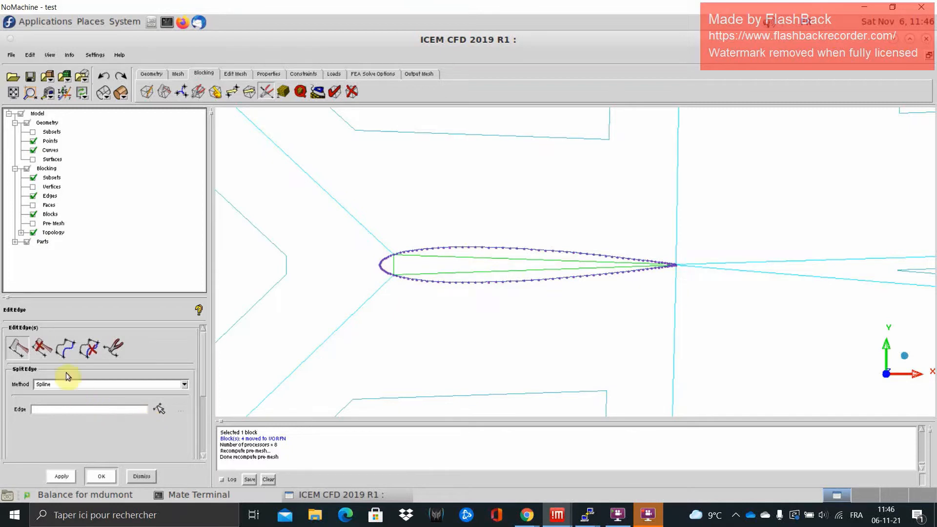
pyautogui.click(93, 384)
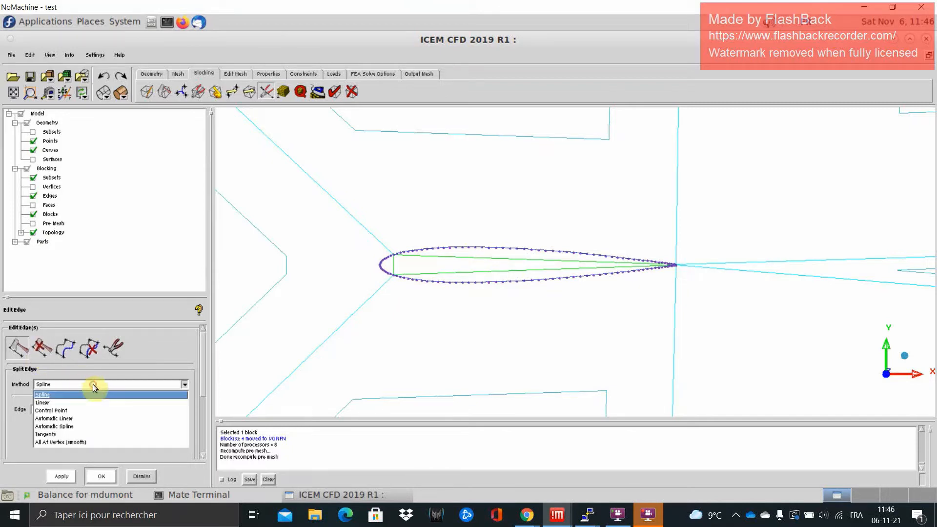
pyautogui.click(65, 418)
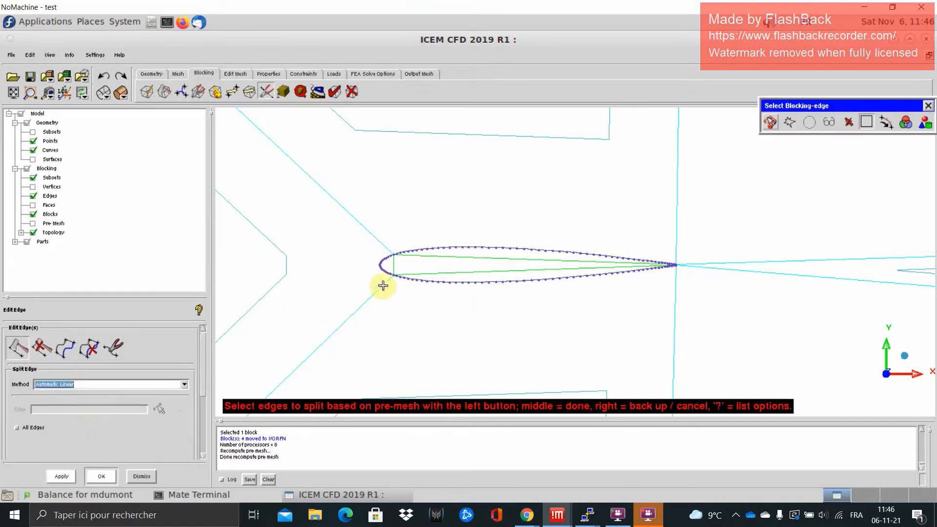
pyautogui.click(414, 259)
pyautogui.click(398, 265)
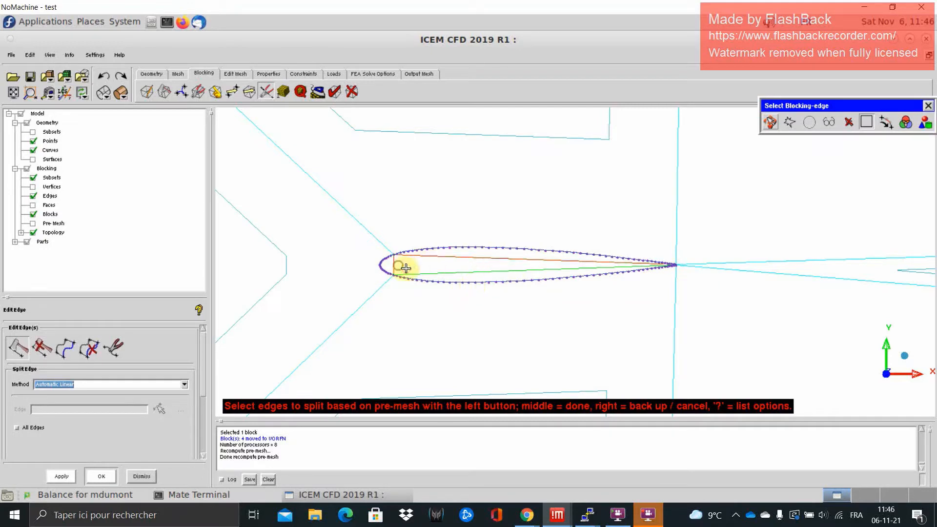
pyautogui.click(420, 271)
pyautogui.middleClick(444, 275)
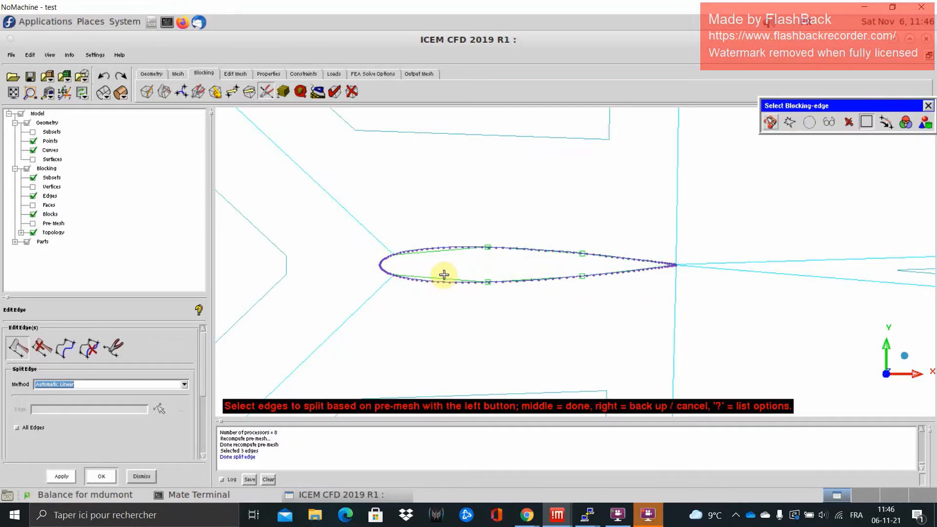
pyautogui.scroll(3, 443, 274)
pyautogui.scroll(-1, 400, 280)
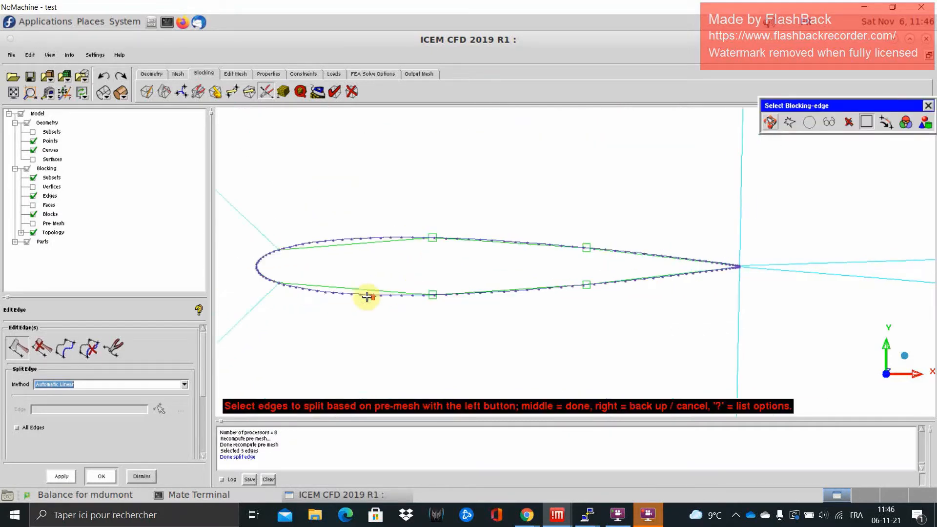
pyautogui.middleClick(392, 329)
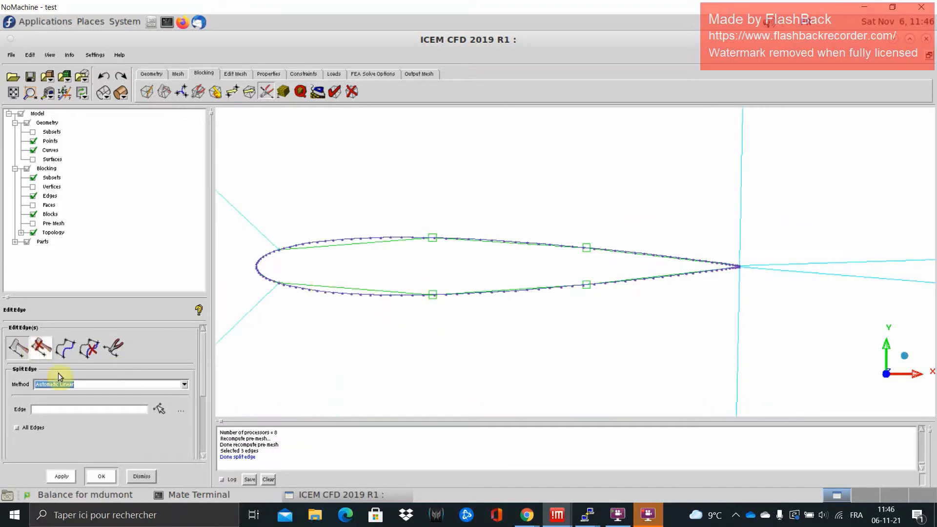
# Add further split points along the airfoil's upper and lower block edges with the Linear method, placing them on the airfoil curves.
pyautogui.click(101, 385)
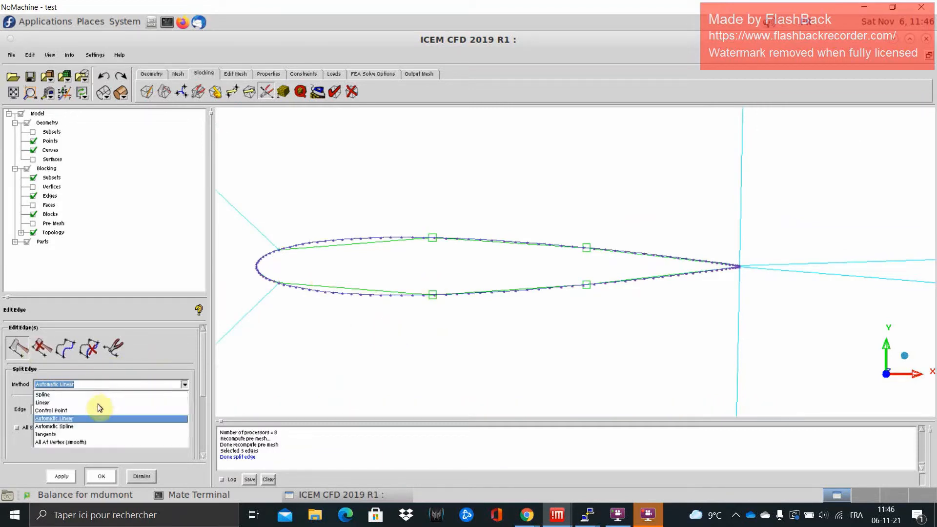
pyautogui.click(45, 403)
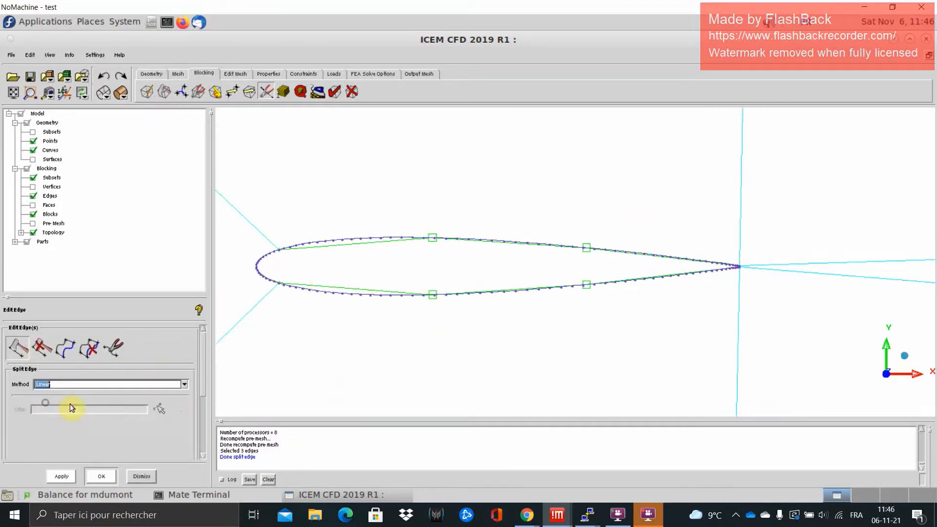
pyautogui.click(339, 244)
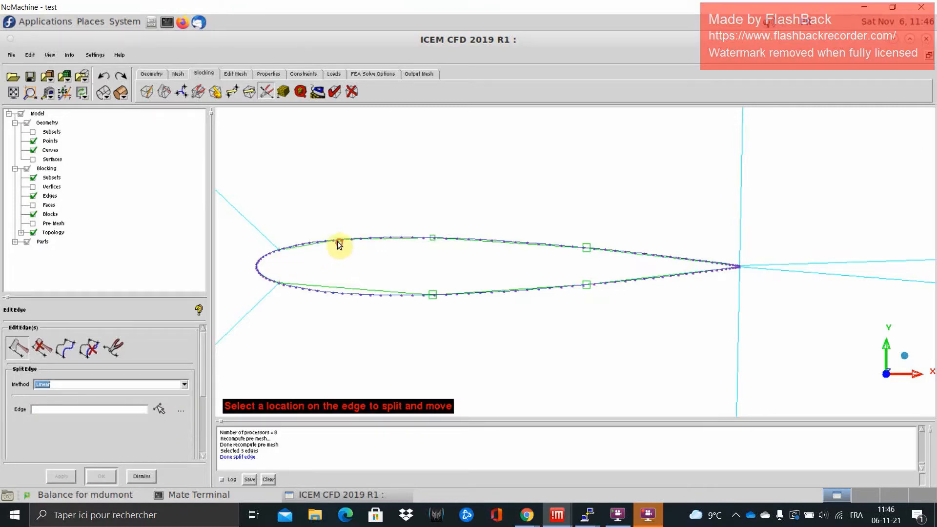
pyautogui.moveTo(309, 242); pyautogui.dragTo(486, 244)
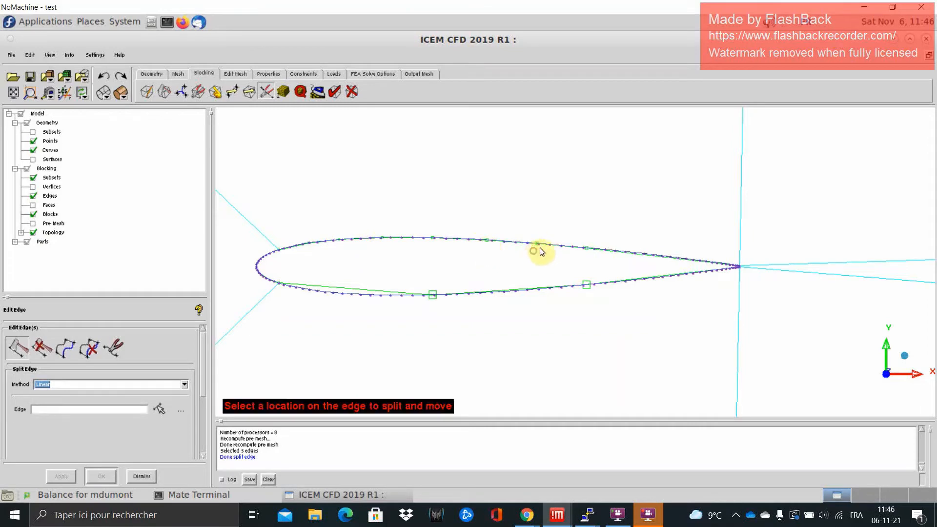
pyautogui.moveTo(639, 262); pyautogui.dragTo(652, 279)
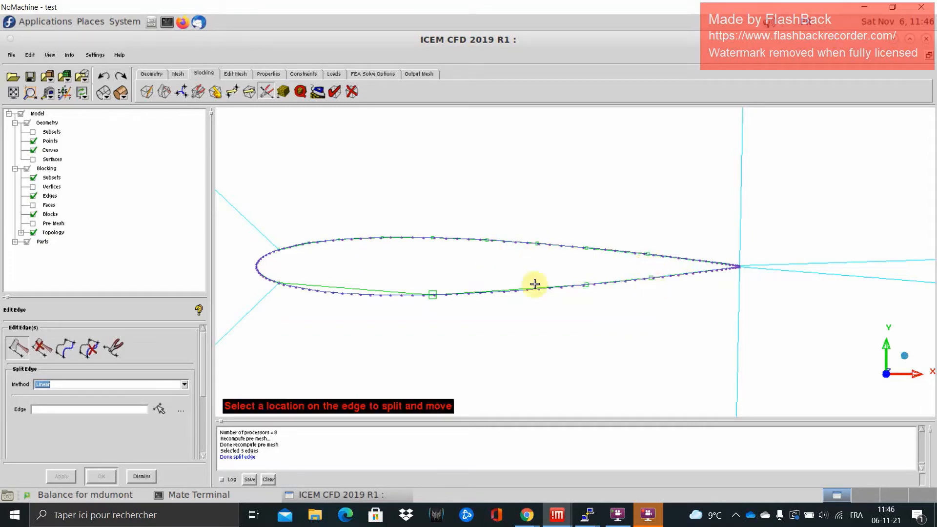
pyautogui.moveTo(518, 289); pyautogui.dragTo(516, 296)
pyautogui.moveTo(364, 289); pyautogui.dragTo(321, 292)
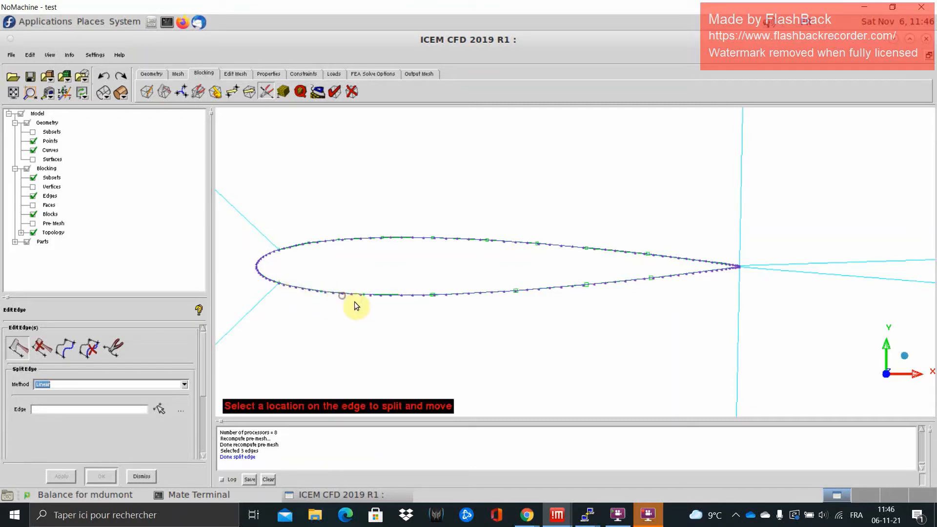
pyautogui.middleClick(524, 319)
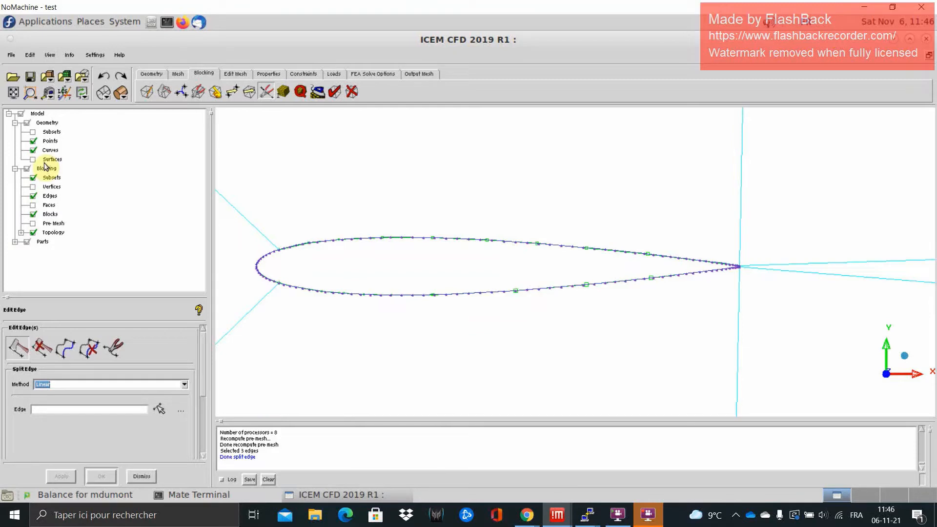
# Hide the geometry curves and points so that only the blocking is displayed around the airfoil.
pyautogui.click(32, 150)
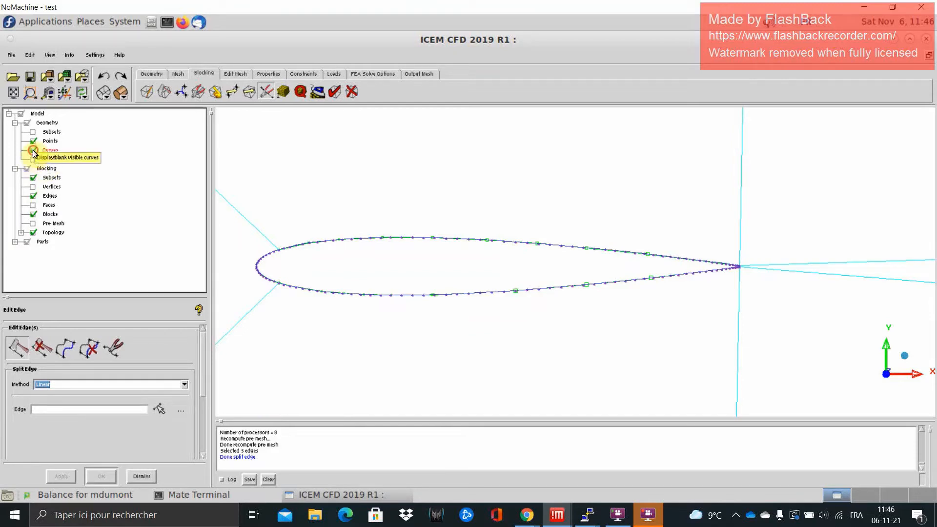
pyautogui.click(33, 141)
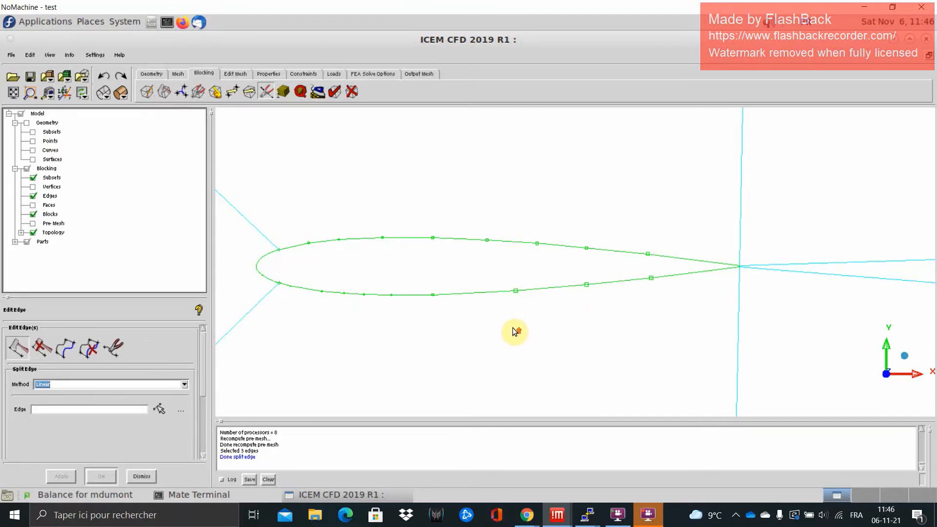
pyautogui.scroll(-5, 512, 327)
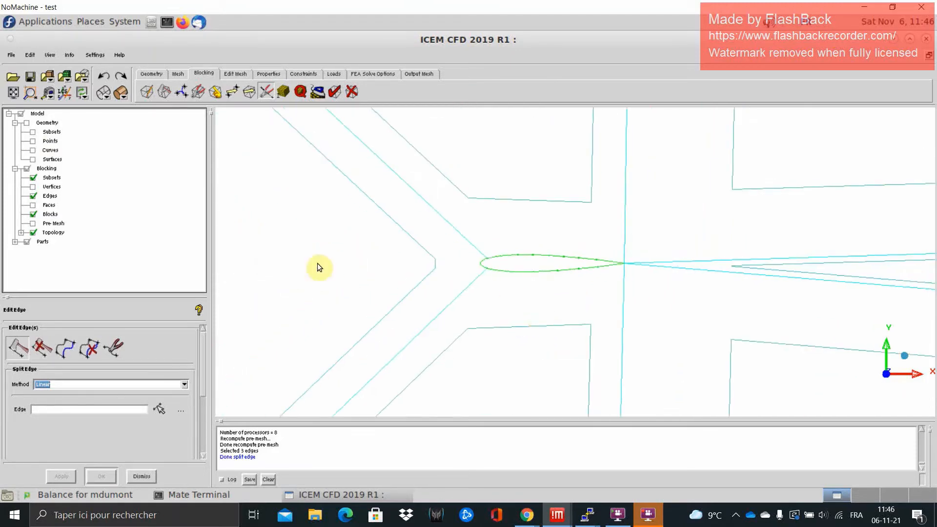
# Turn off the block display and show the geometry curves again with the block edges around the airfoil.
pyautogui.scroll(-5, 566, 305)
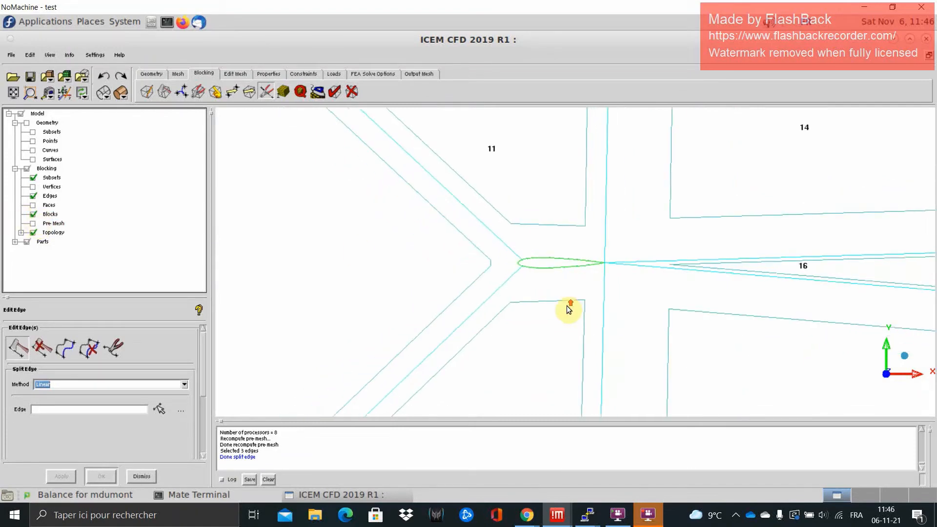
pyautogui.scroll(2, 572, 301)
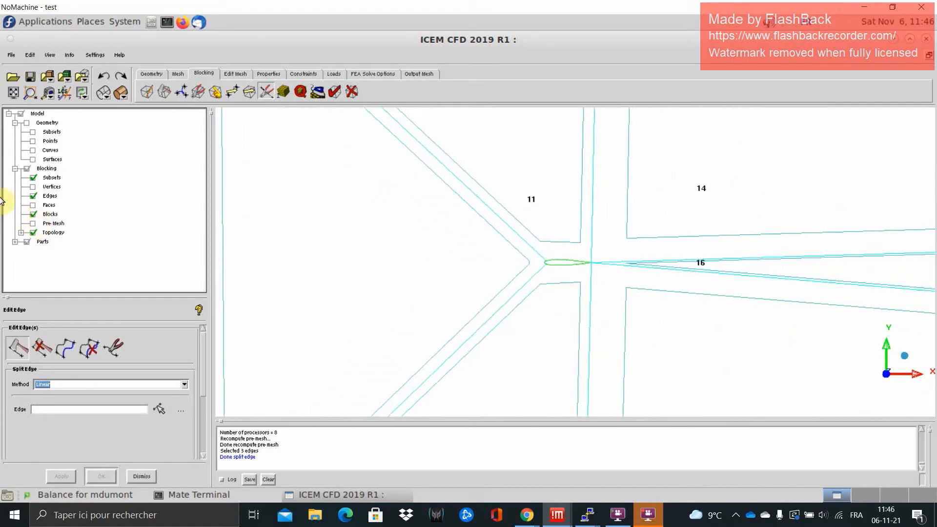
pyautogui.click(31, 217)
pyautogui.scroll(-5, 566, 293)
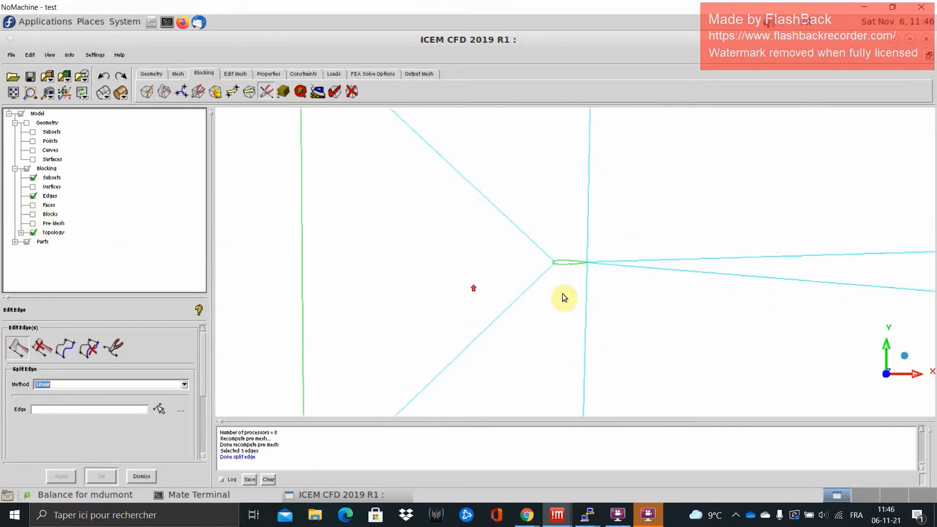
pyautogui.click(33, 150)
pyautogui.click(33, 140)
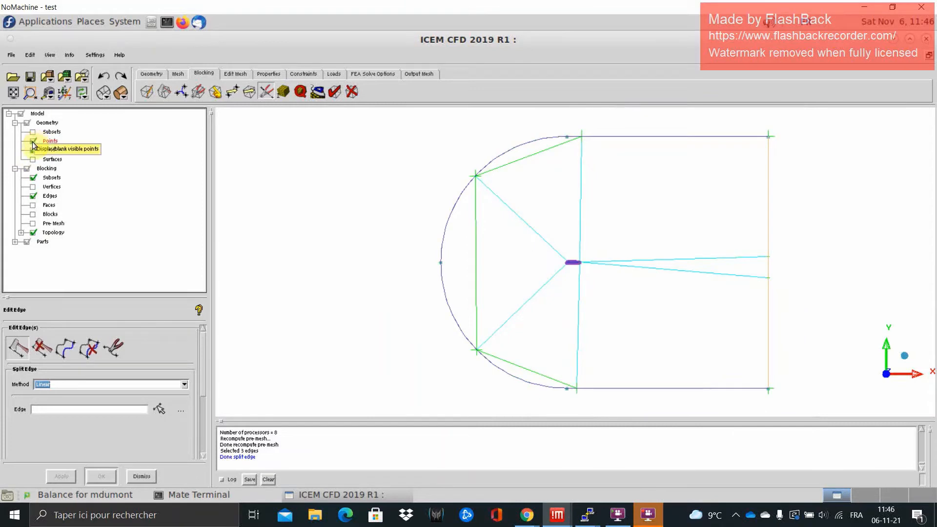
pyautogui.click(33, 141)
pyautogui.scroll(5, 522, 266)
pyautogui.scroll(5, 551, 333)
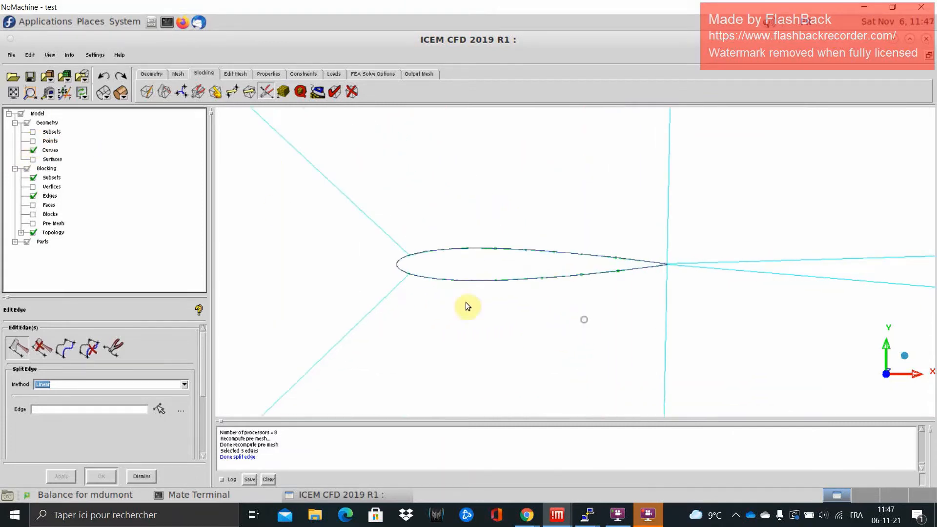
# Recompute the pre-mesh with the split airfoil edges, check how it follows the airfoil and the far field, and hide it again.
pyautogui.click(32, 223)
pyautogui.click(320, 331)
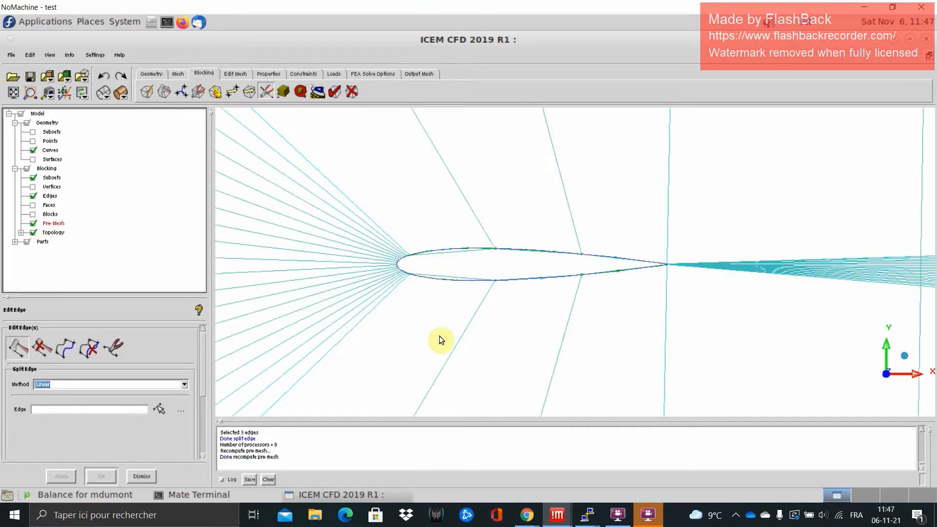
pyautogui.scroll(-4, 585, 342)
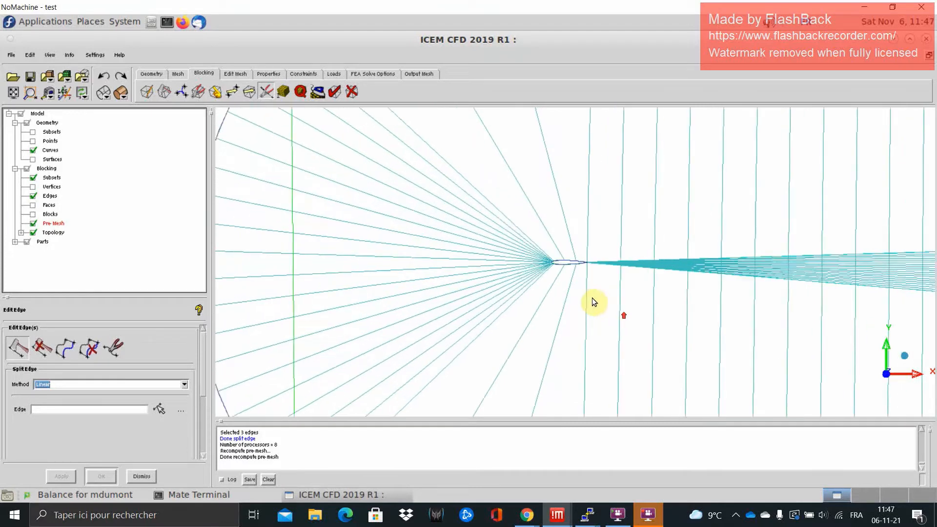
pyautogui.scroll(-2, 588, 297)
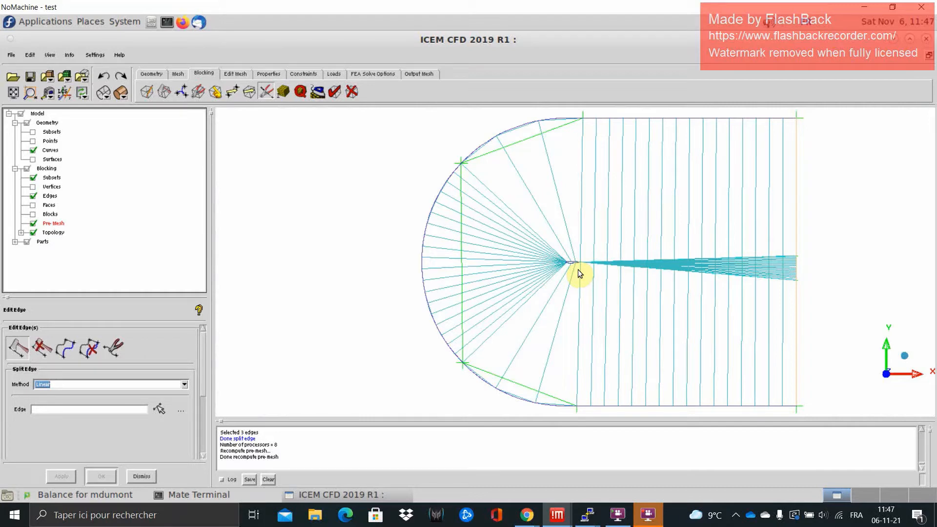
pyautogui.scroll(5, 576, 268)
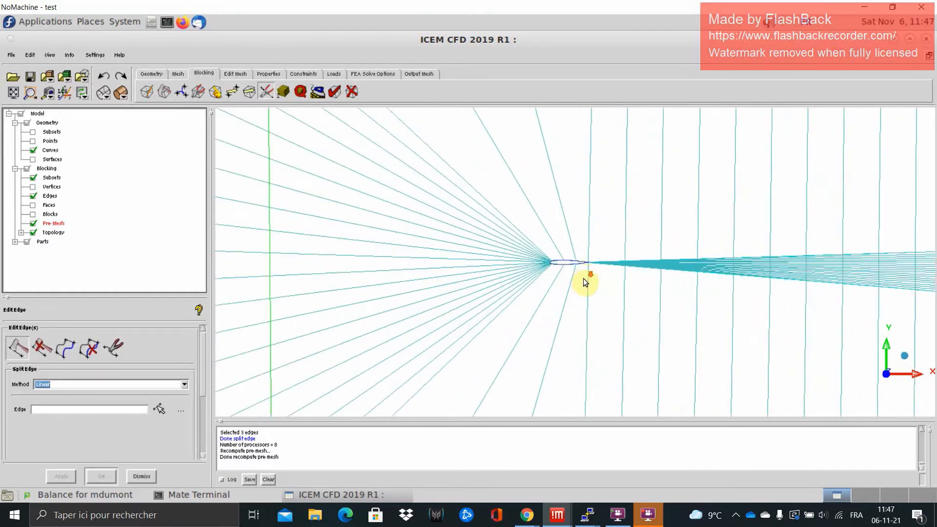
pyautogui.scroll(4, 584, 283)
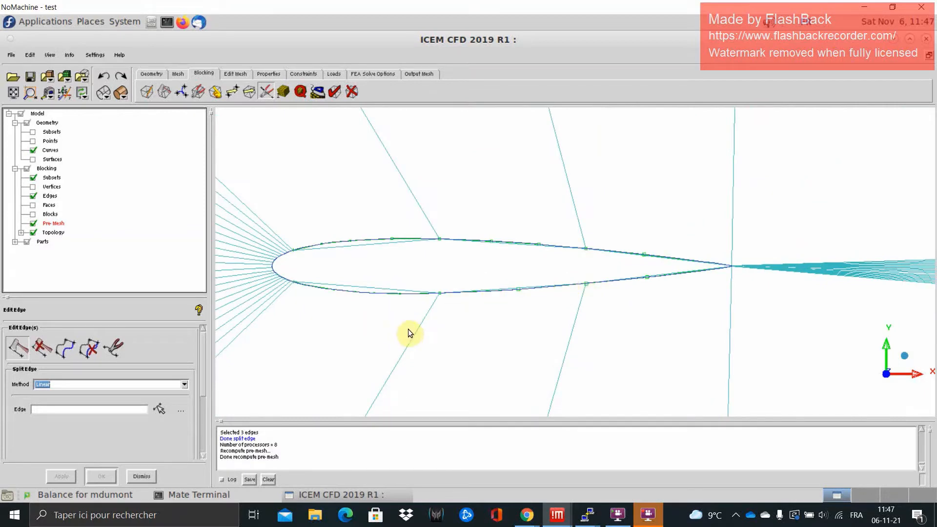
pyautogui.click(32, 223)
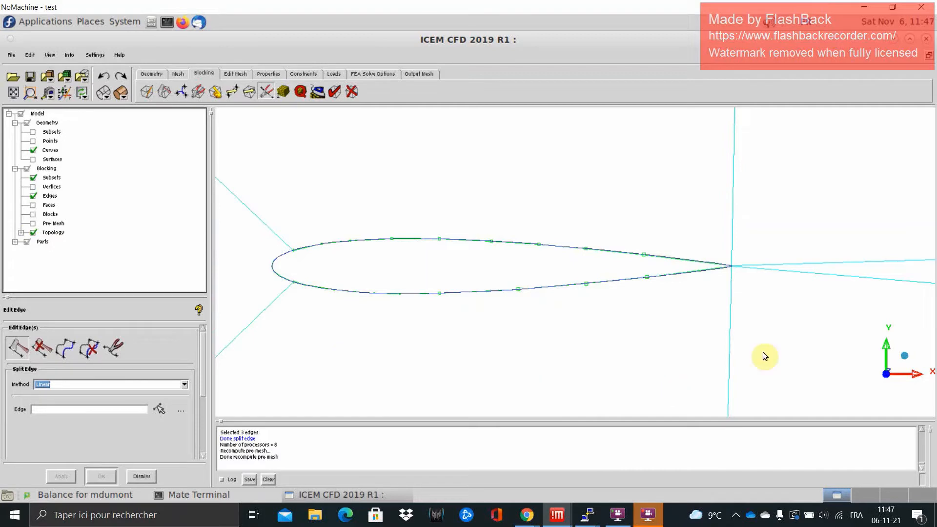
# Split blocks 14, 11, 9, 10 and 15 on the vertical edge above the trailing edge, placing the split just above the airfoil.
pyautogui.scroll(-3, 585, 254)
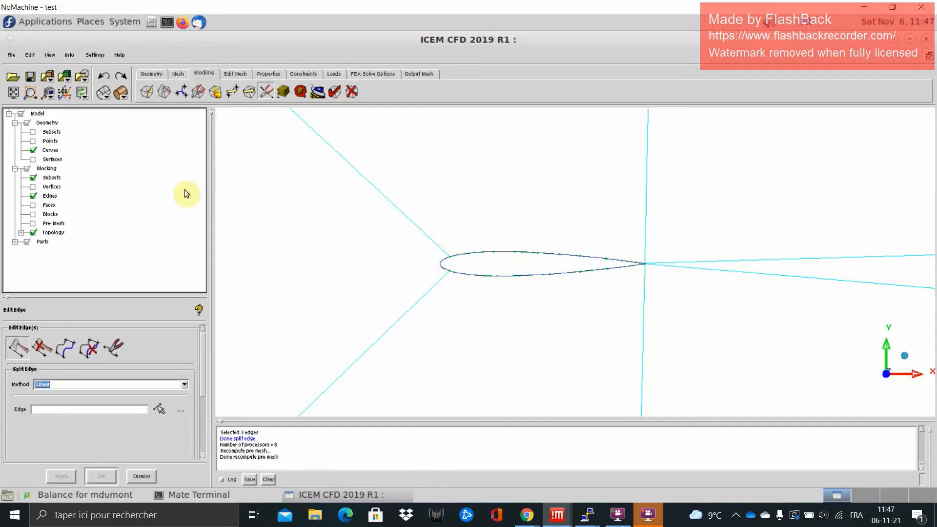
pyautogui.click(159, 92)
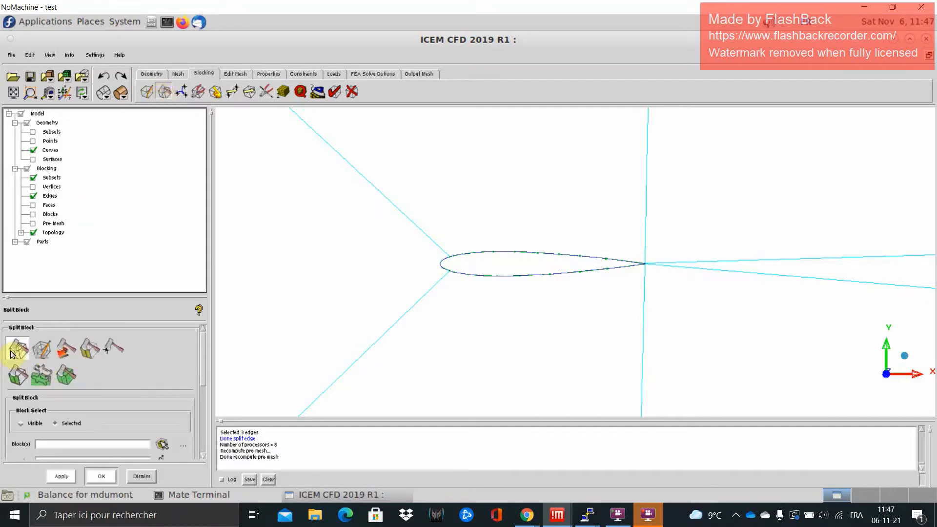
pyautogui.click(161, 445)
pyautogui.scroll(-5, 473, 322)
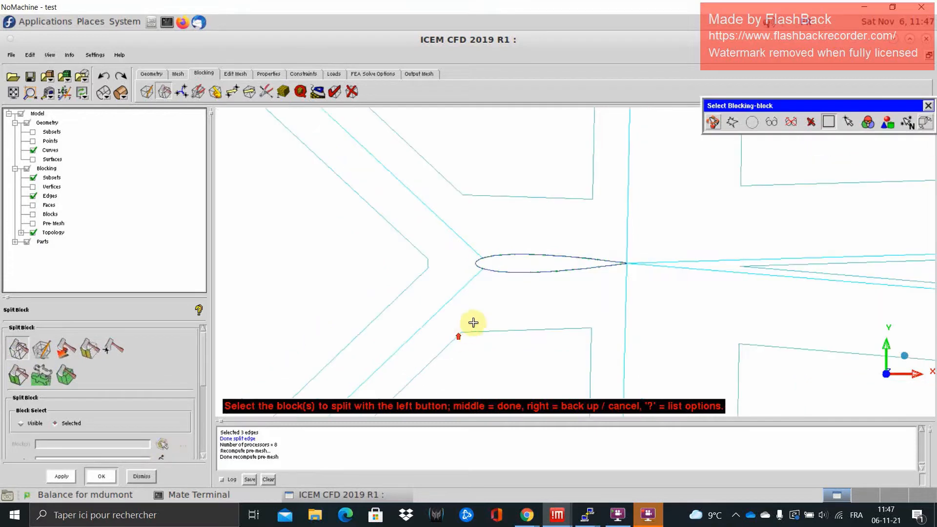
pyautogui.click(560, 193)
pyautogui.click(427, 262)
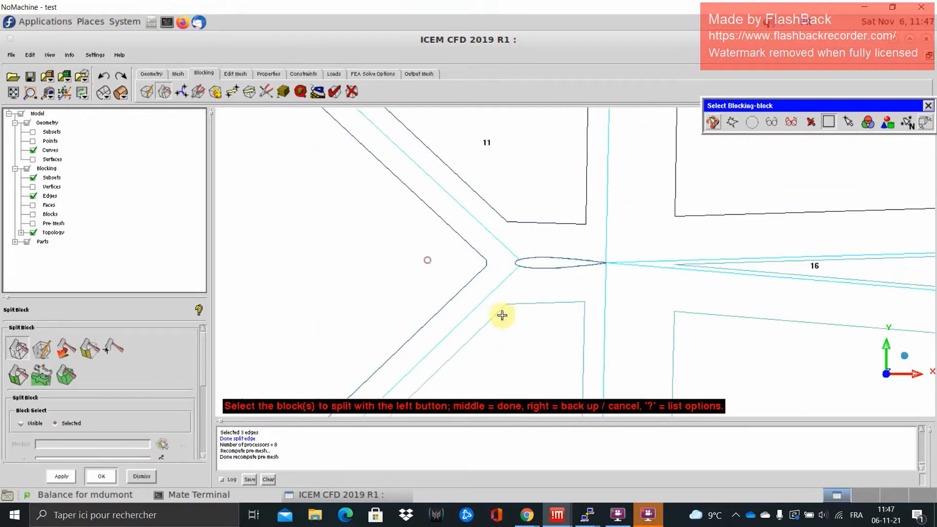
pyautogui.click(521, 326)
pyautogui.click(698, 357)
pyautogui.middleClick(587, 320)
pyautogui.scroll(4, 594, 266)
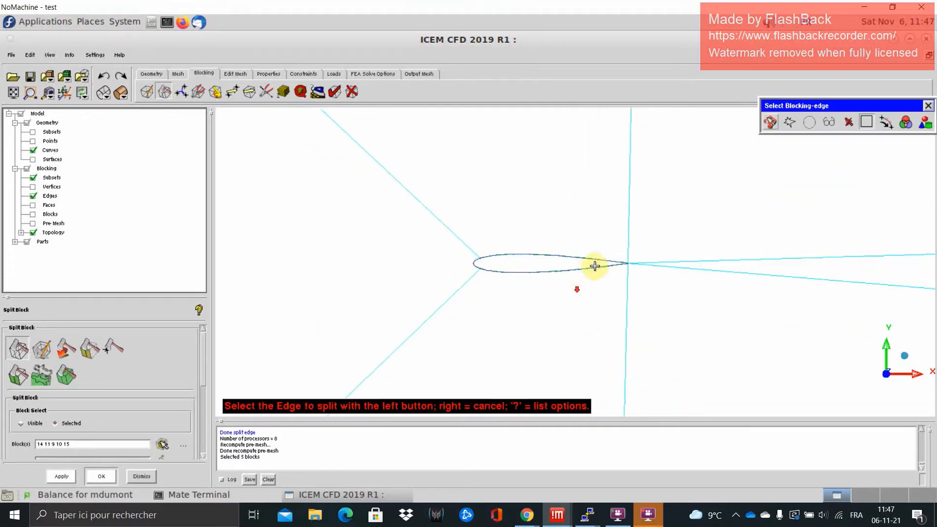
pyautogui.click(657, 252)
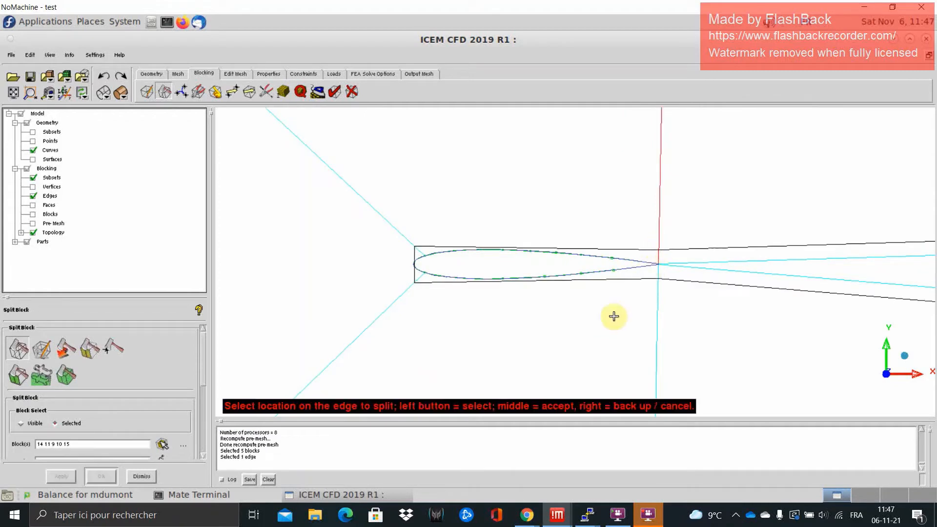
pyautogui.middleClick(584, 324)
pyautogui.scroll(-1, 583, 324)
pyautogui.scroll(10, 621, 327)
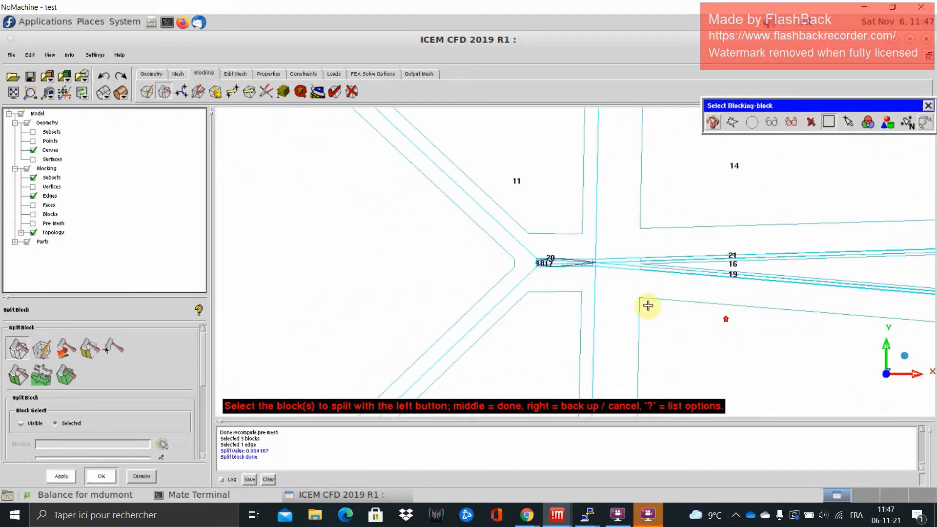
pyautogui.rightClick(582, 283)
pyautogui.scroll(6, 581, 284)
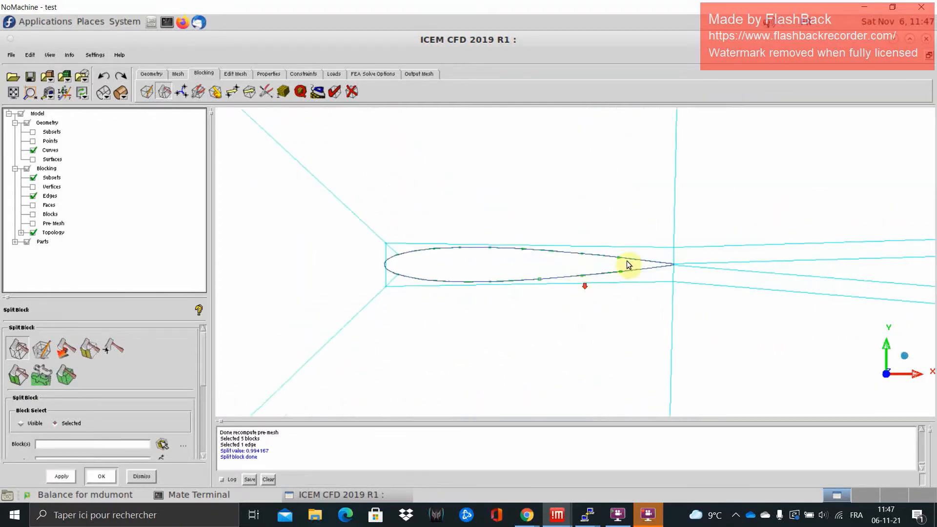
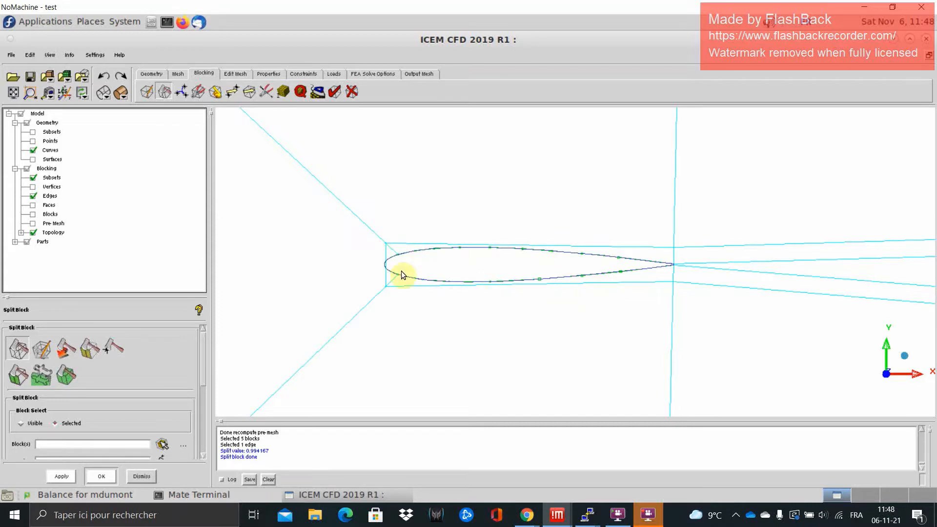
# Link the new block edge ahead of the airfoil to the shape of the leading-edge block edge with the Selected method and factor 1.0.
pyautogui.scroll(3, 403, 267)
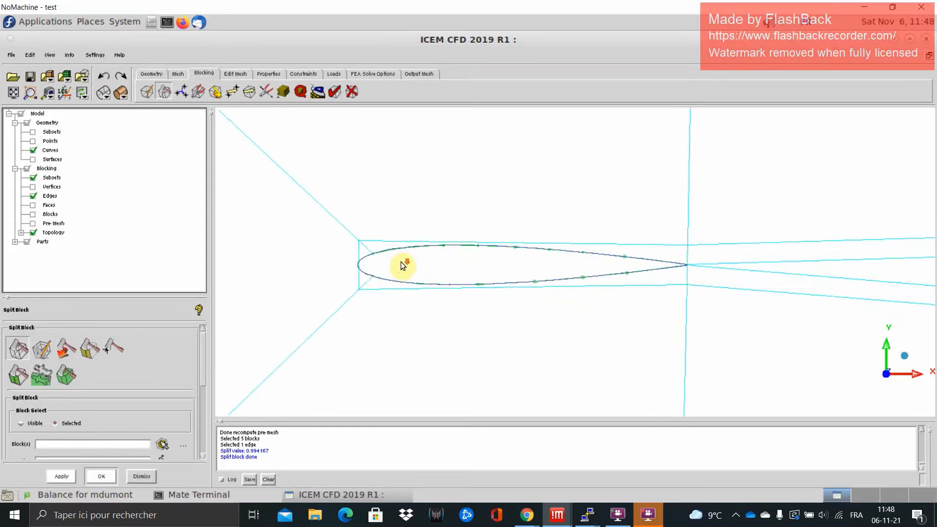
pyautogui.moveTo(336, 260); pyautogui.dragTo(454, 253, button='middle')
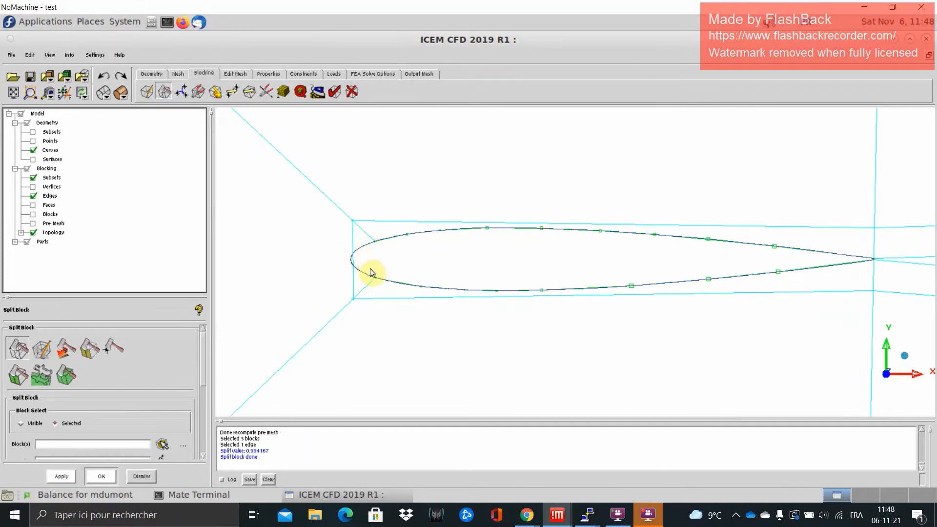
pyautogui.click(265, 92)
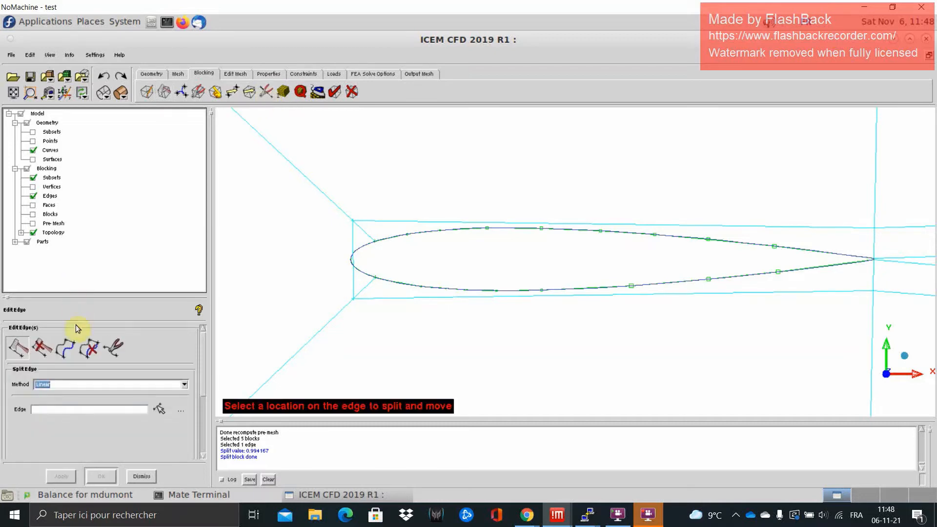
pyautogui.click(72, 344)
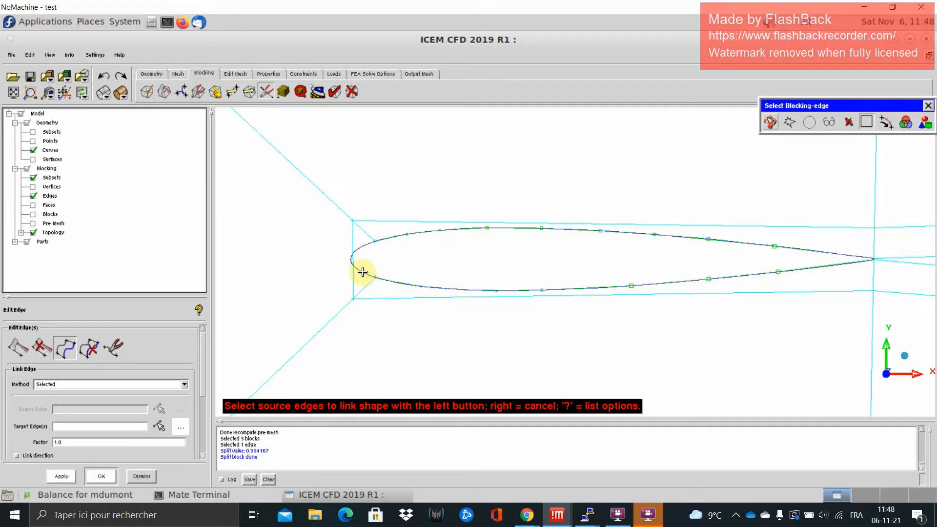
pyautogui.click(361, 270)
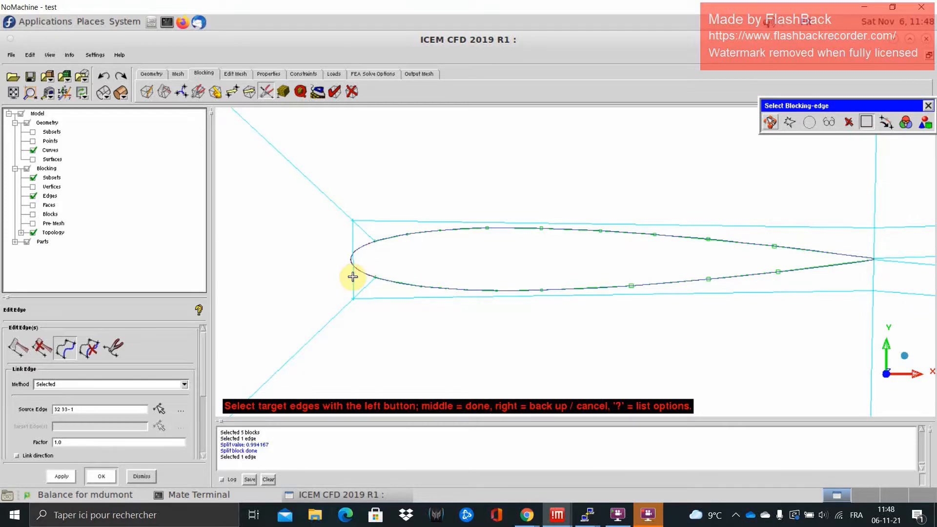
pyautogui.click(353, 277)
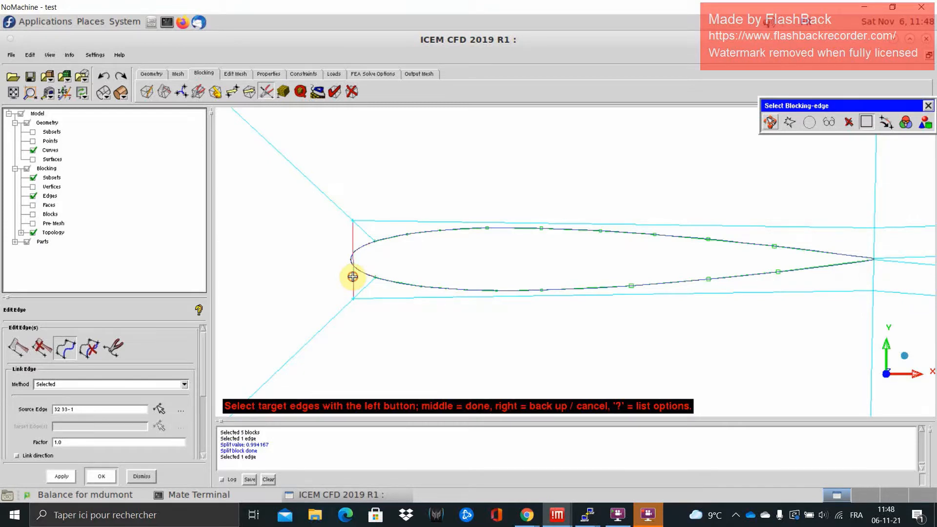
pyautogui.middleClick(387, 264)
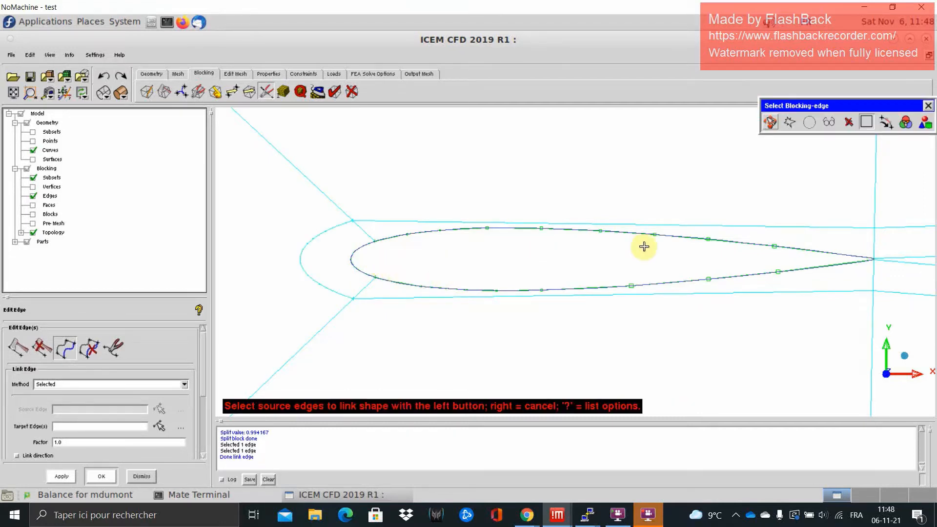
# Link the new block edges above and below the airfoil to the shapes of its upper and lower edges.
pyautogui.click(664, 239)
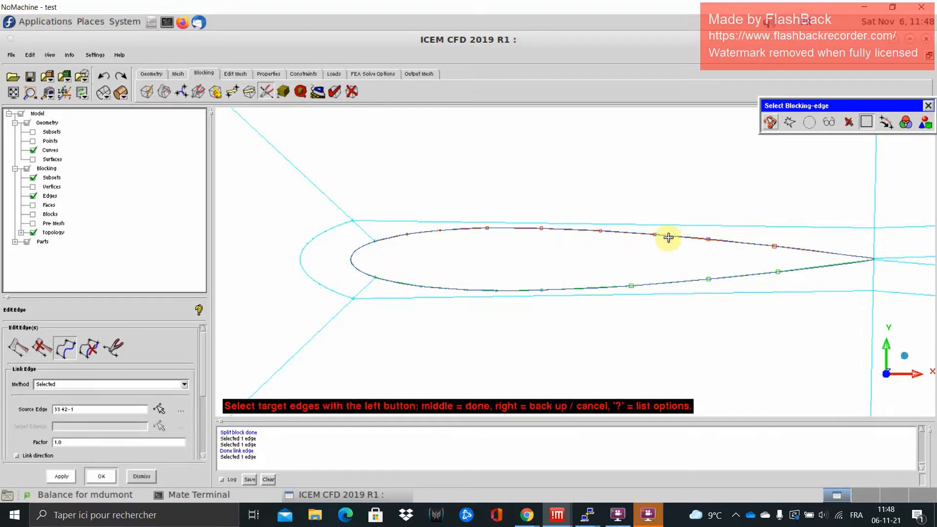
pyautogui.click(728, 226)
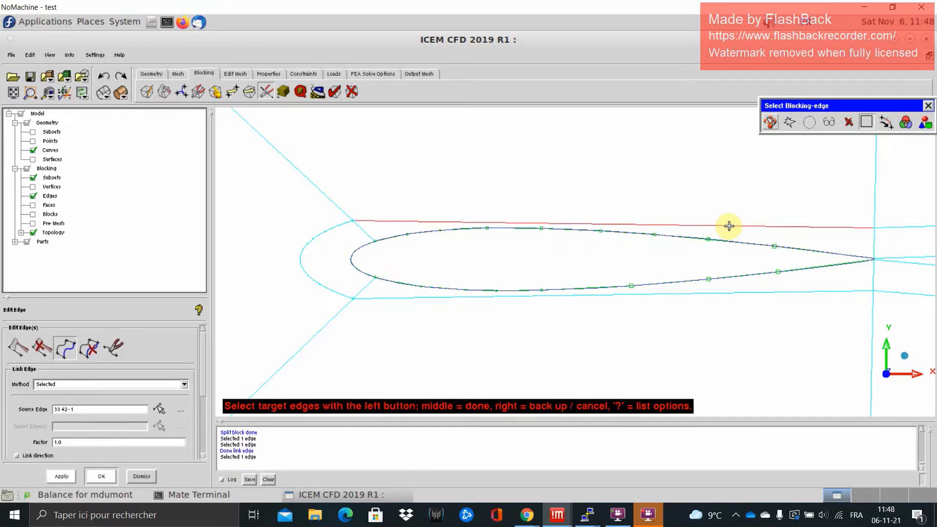
pyautogui.middleClick(728, 226)
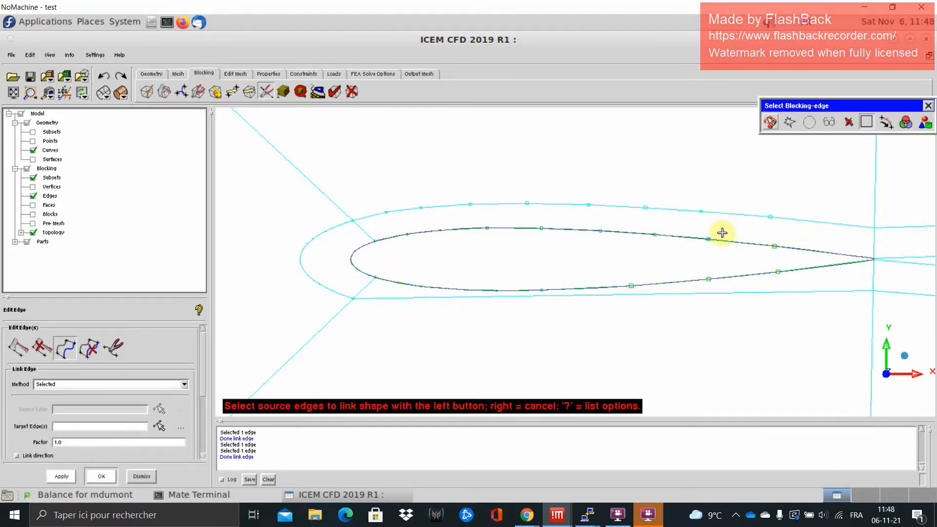
pyautogui.click(651, 285)
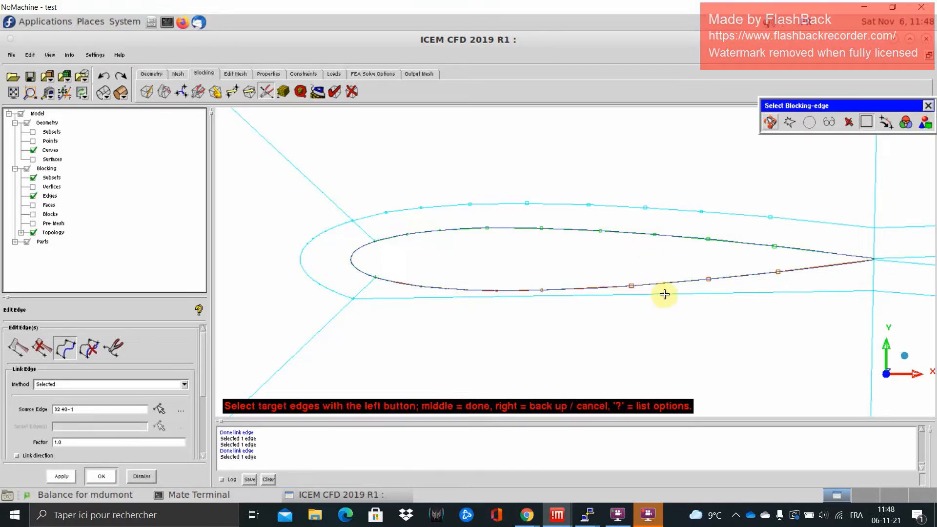
pyautogui.click(664, 293)
pyautogui.middleClick(686, 287)
pyautogui.middleClick(735, 357)
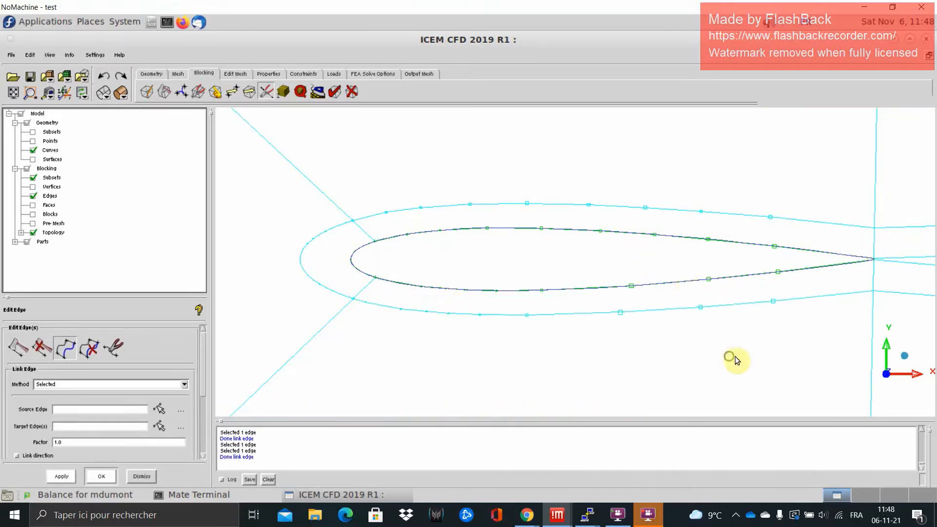
pyautogui.moveTo(735, 356); pyautogui.dragTo(624, 281, button='right')
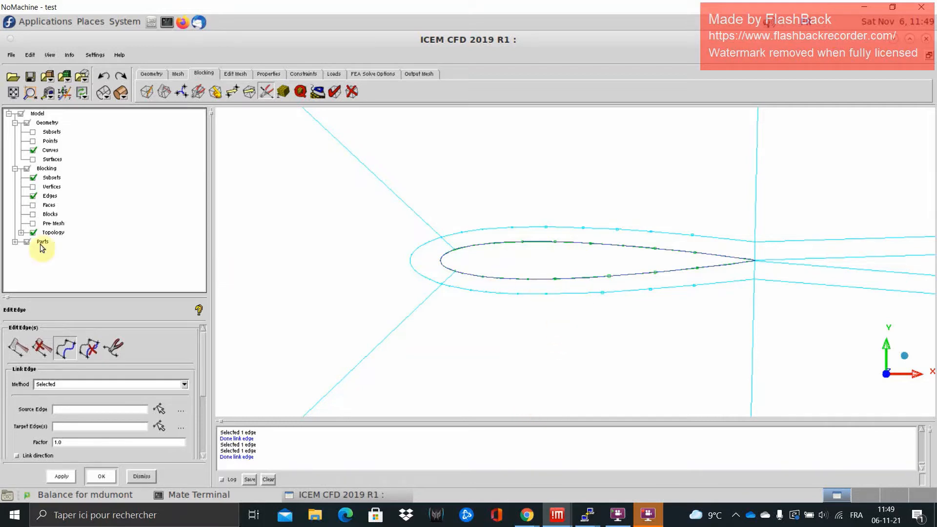
# Recompute and display the pre-mesh with the new layer of blocks around the airfoil.
pyautogui.click(32, 223)
pyautogui.click(341, 337)
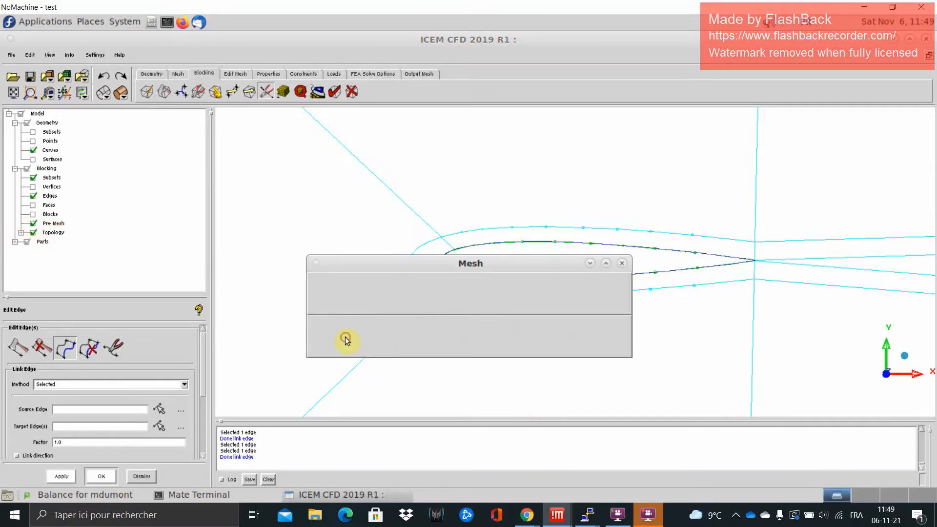
# Hide the pre-mesh and set 20 nodes on the short upper edge joining the outer ring to the airfoil's nose.
pyautogui.scroll(-4, 505, 296)
pyautogui.scroll(5, 505, 296)
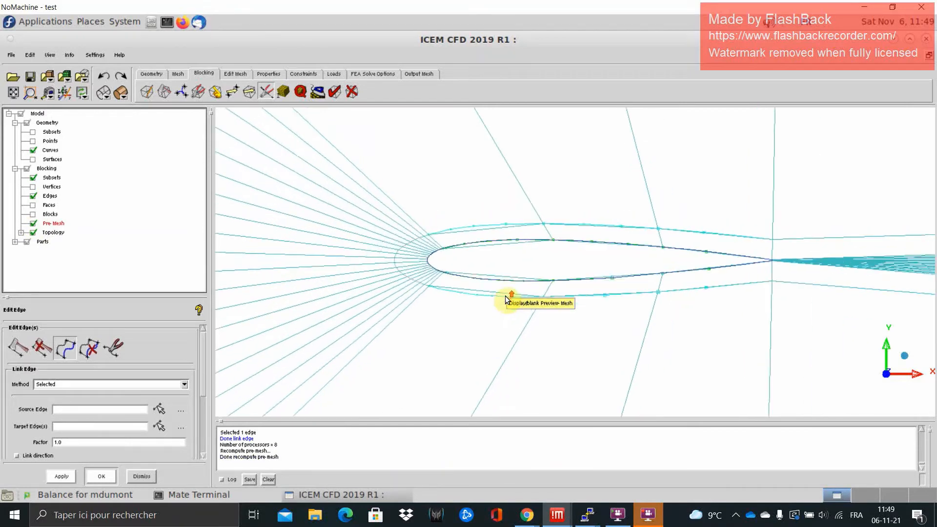
pyautogui.click(33, 224)
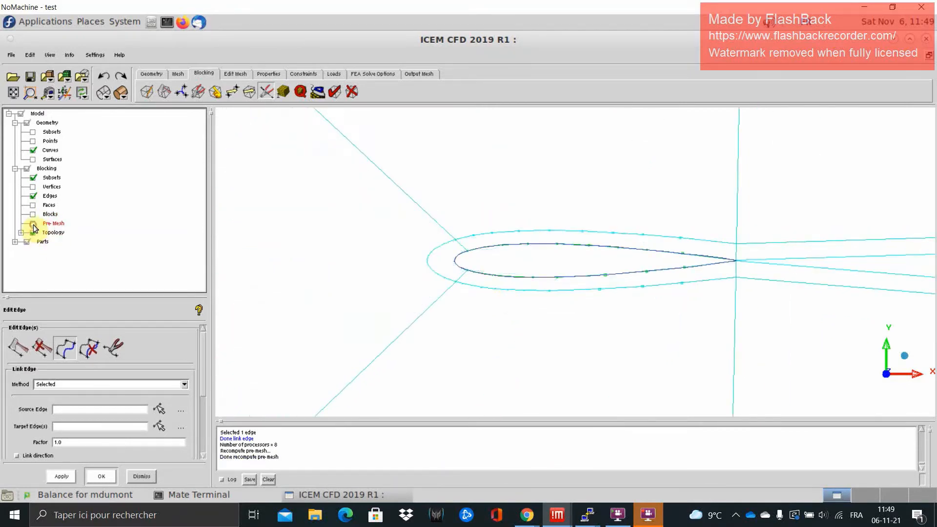
pyautogui.click(283, 93)
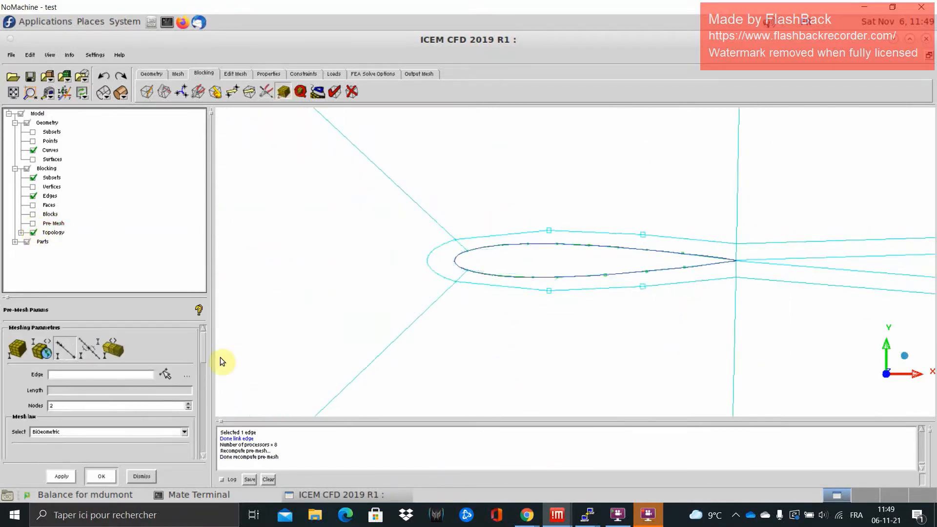
pyautogui.click(164, 376)
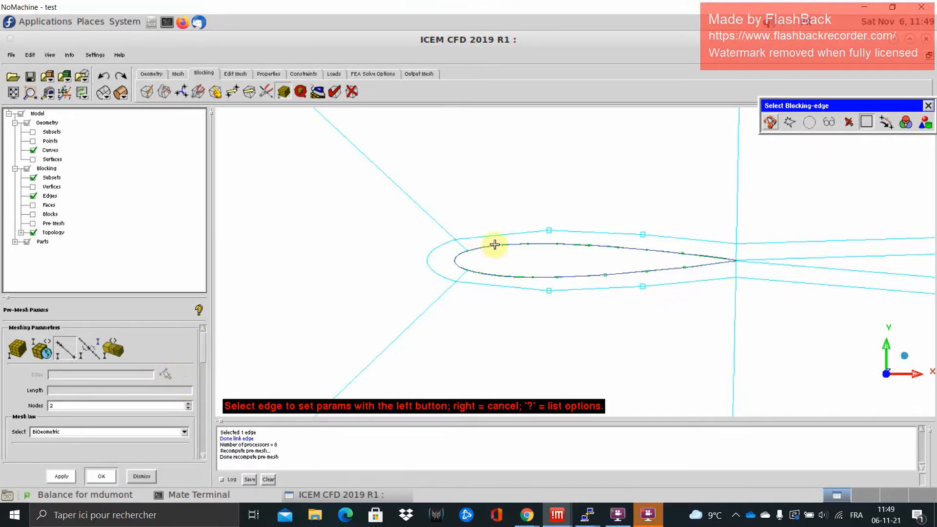
pyautogui.click(459, 247)
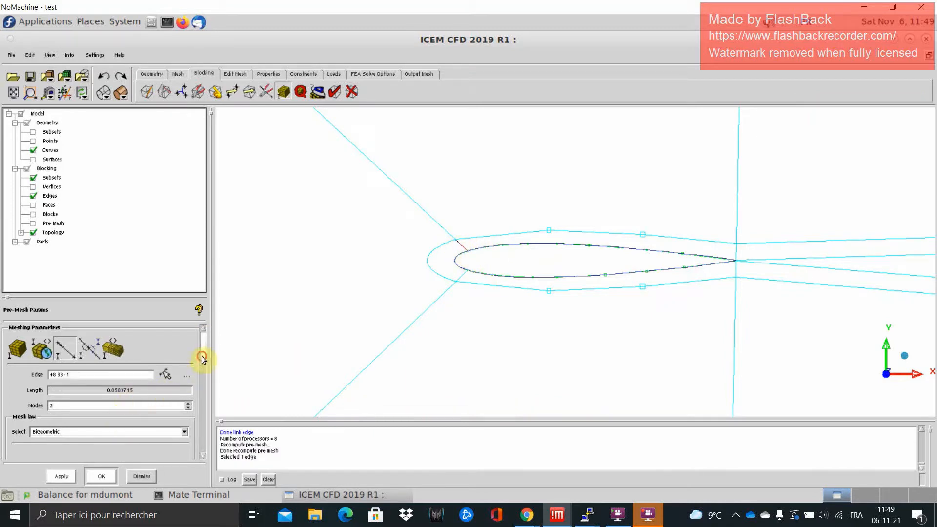
pyautogui.moveTo(201, 358)
pyautogui.mouseDown()
pyautogui.moveTo(203, 417)
pyautogui.moveTo(211, 364)
pyautogui.mouseUp()
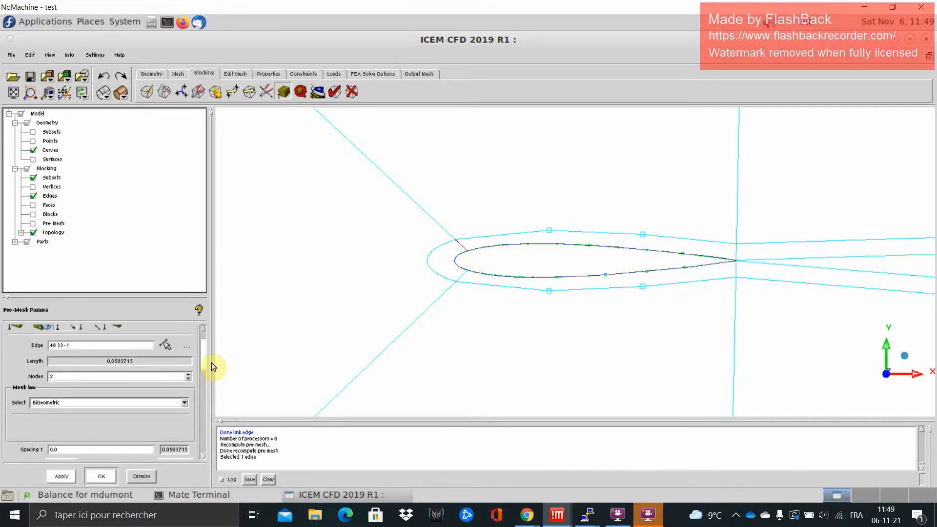
pyautogui.click(136, 376)
pyautogui.write('10')
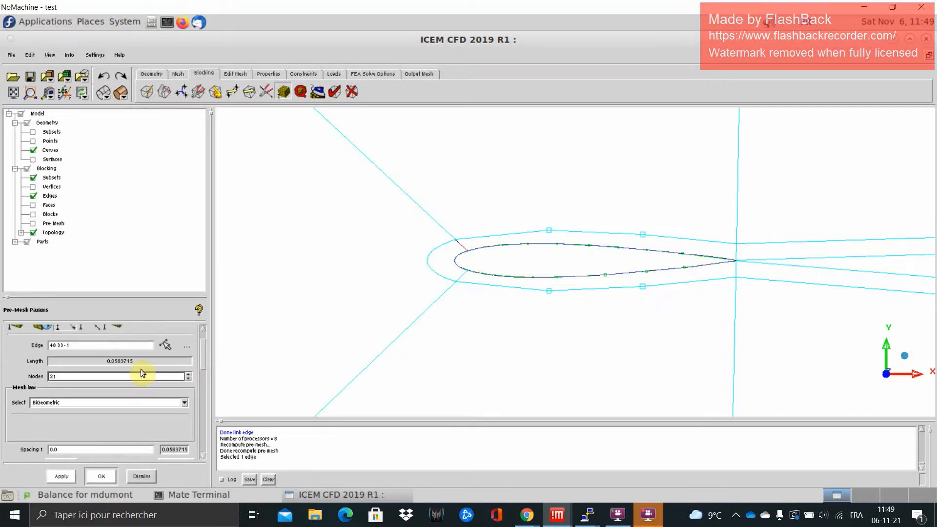
pyautogui.click(150, 355)
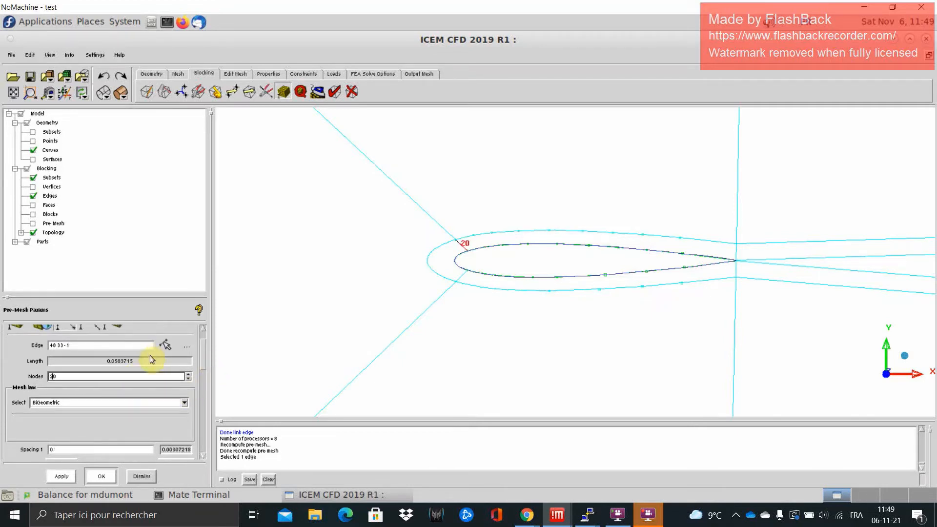
# Set the mesh law of the selected short nose edge to Uniform and accept the edge parameters.
pyautogui.click(184, 403)
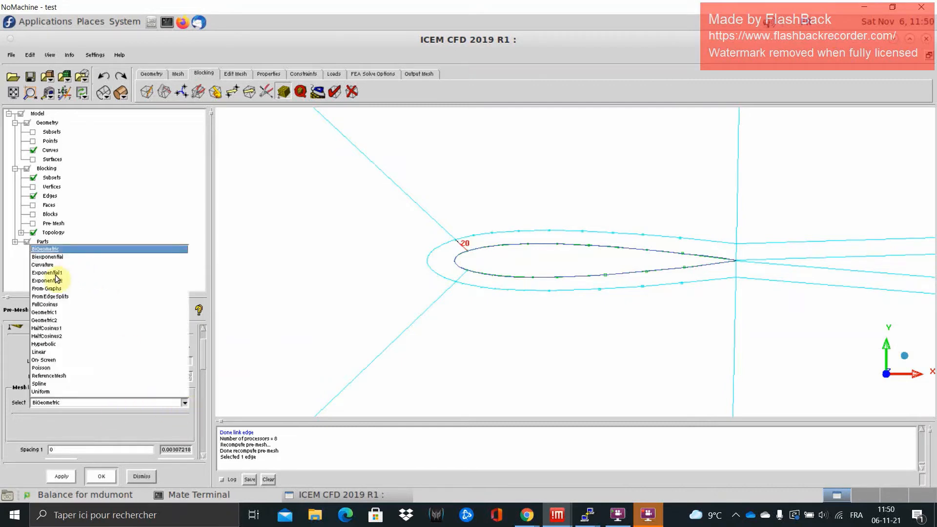
pyautogui.click(51, 391)
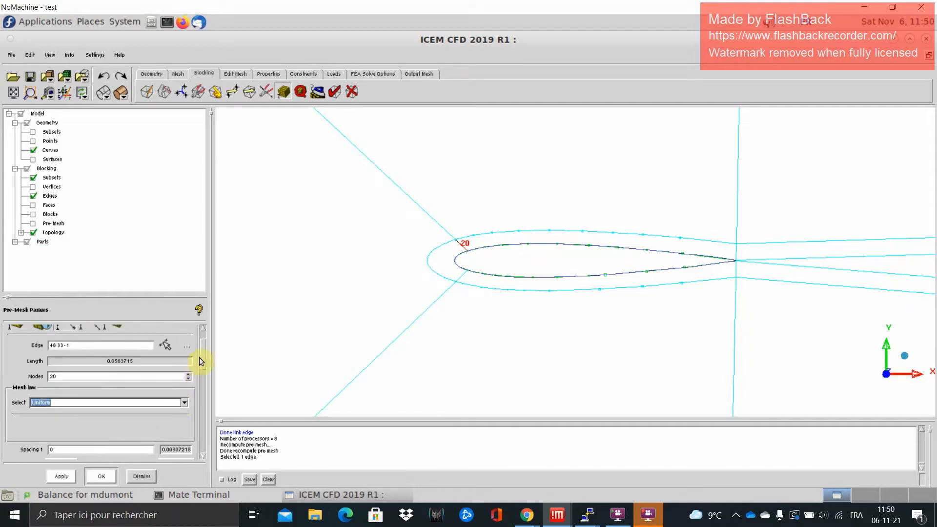
pyautogui.moveTo(200, 360); pyautogui.dragTo(201, 424)
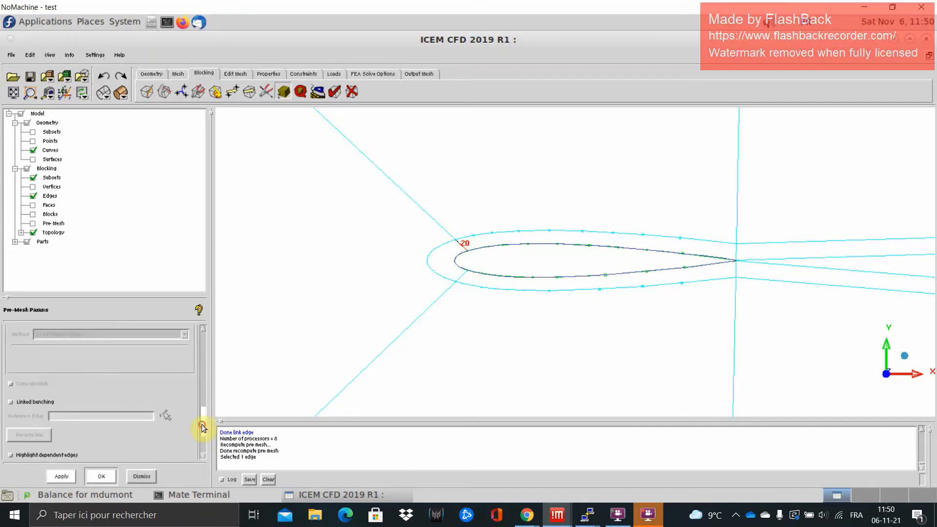
pyautogui.click(101, 476)
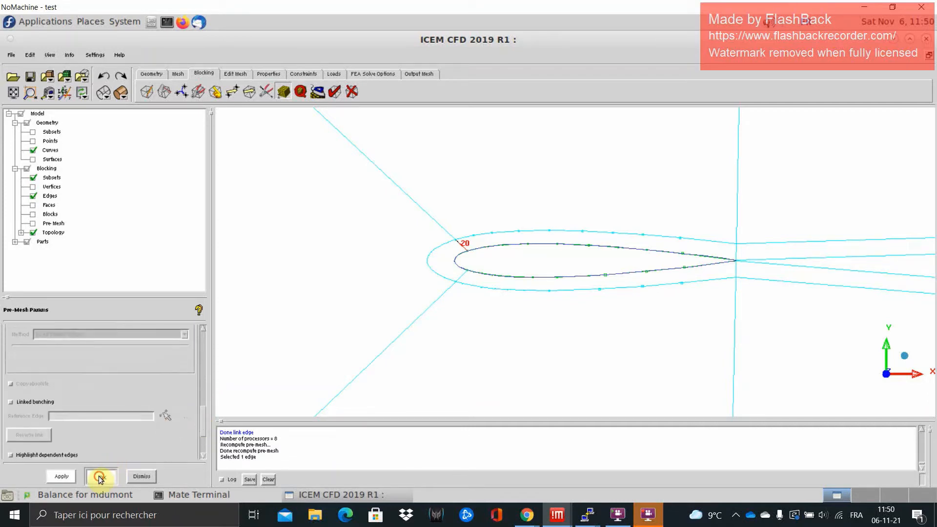
# Display the recomputed pre-mesh and examine the layers between the outer ring and the airfoil around the leading edge.
pyautogui.click(32, 223)
pyautogui.click(353, 336)
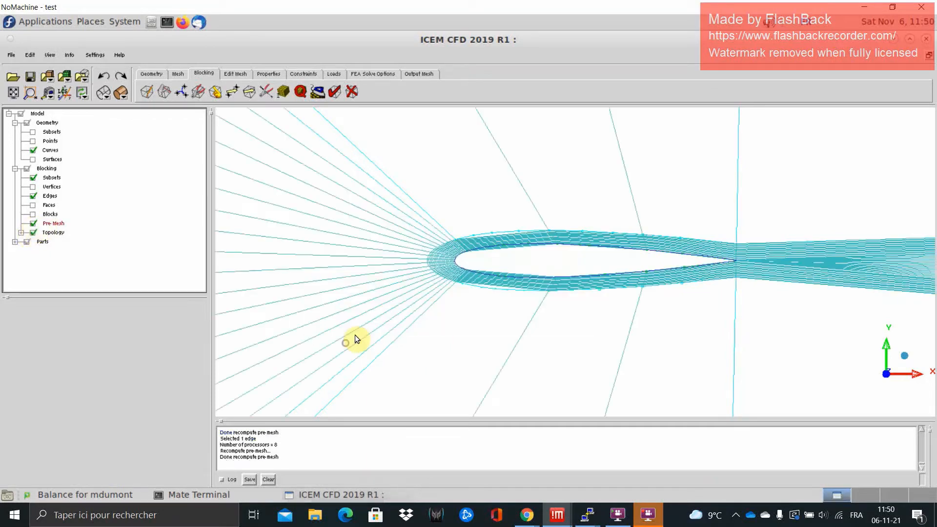
pyautogui.scroll(5, 445, 272)
pyautogui.moveTo(358, 253); pyautogui.dragTo(561, 306, button='middle')
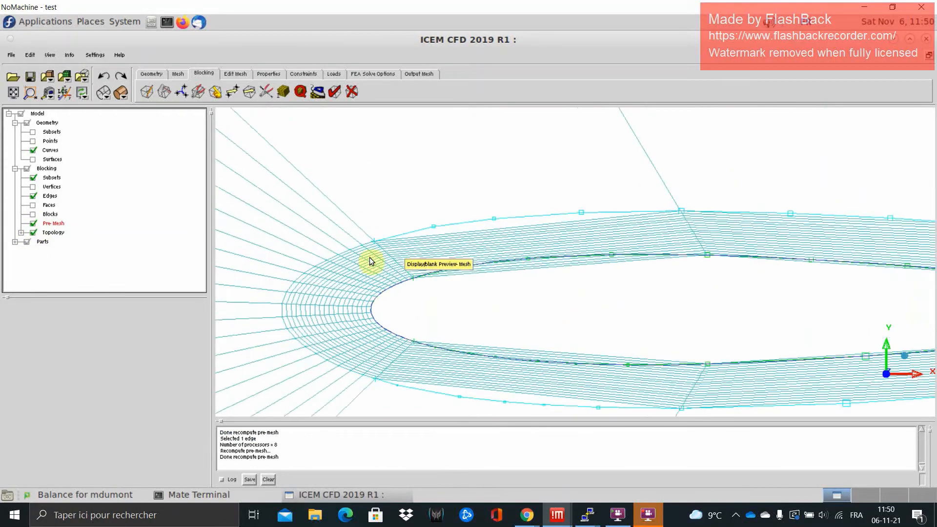
pyautogui.moveTo(370, 257); pyautogui.dragTo(324, 319, button='right')
pyautogui.moveTo(265, 322); pyautogui.dragTo(614, 307, button='middle')
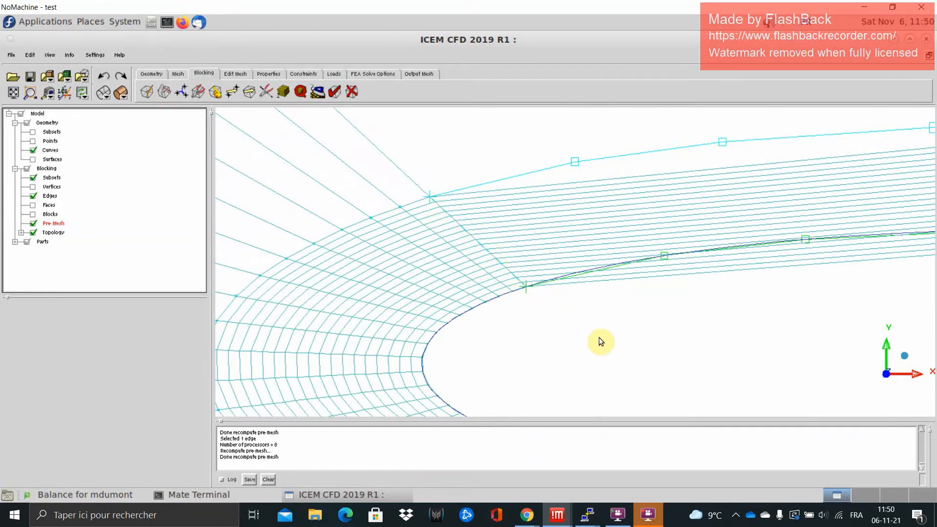
pyautogui.scroll(-5, 600, 336)
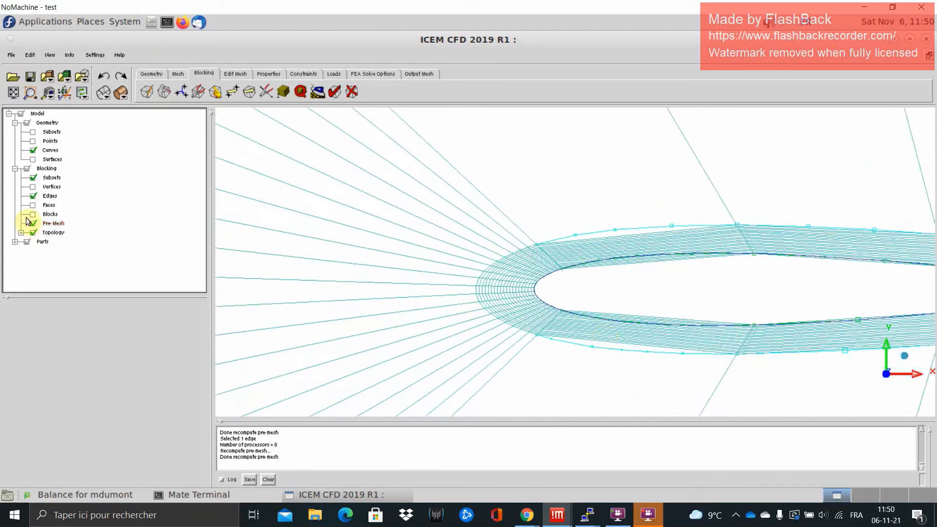
# Hide the pre-mesh and assign 50 nodes to the blocking edge along the airfoil's upper surface.
pyautogui.click(33, 223)
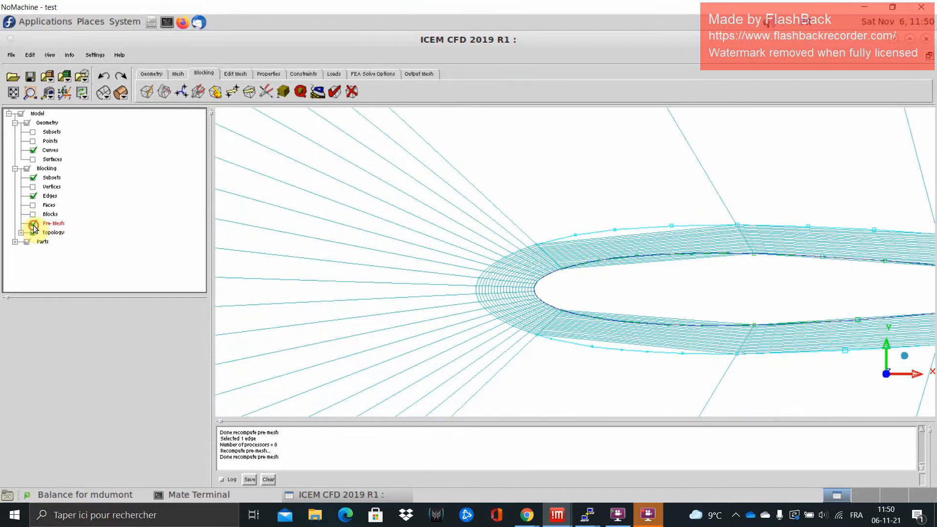
pyautogui.click(282, 92)
pyautogui.click(165, 374)
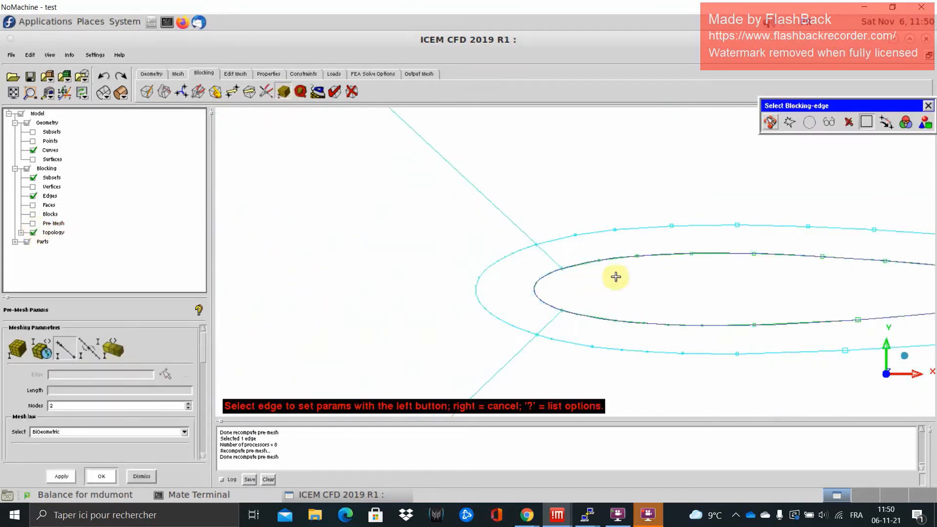
pyautogui.click(616, 260)
pyautogui.scroll(-4, 665, 278)
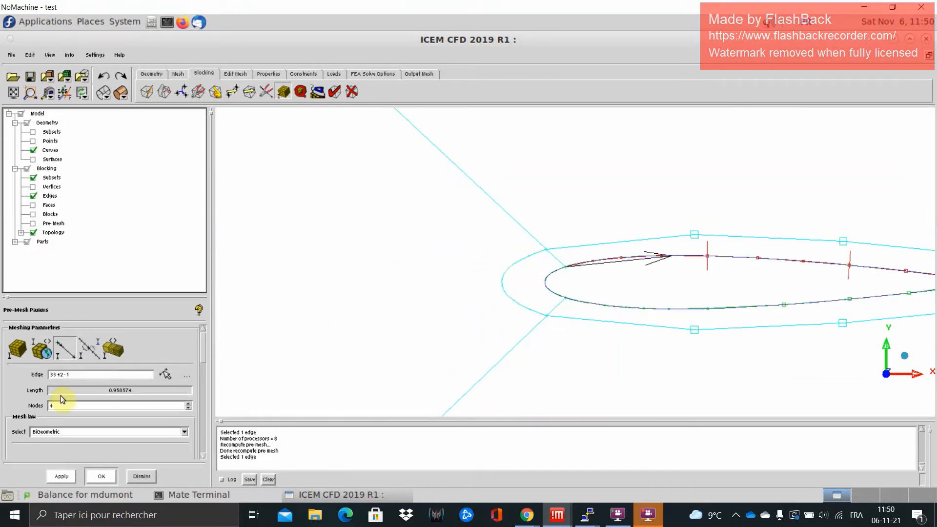
pyautogui.moveTo(65, 407); pyautogui.dragTo(40, 409)
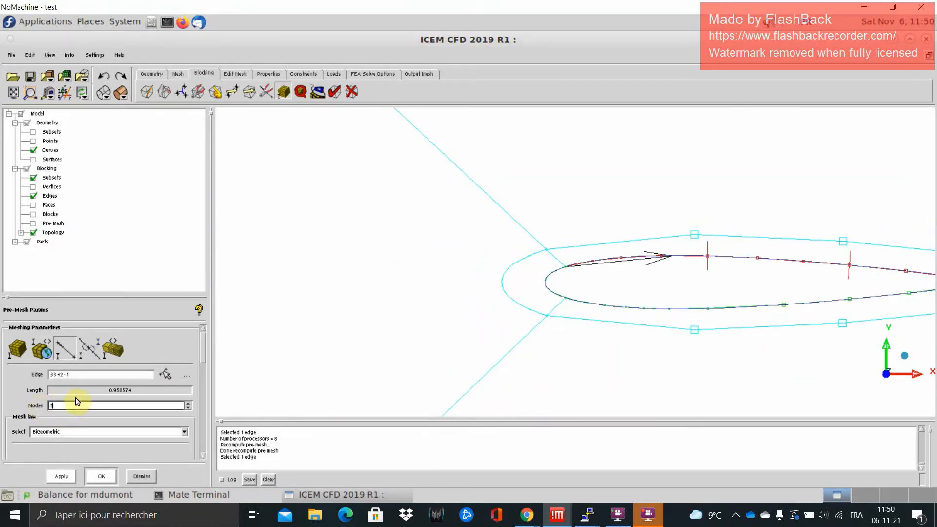
pyautogui.click(67, 478)
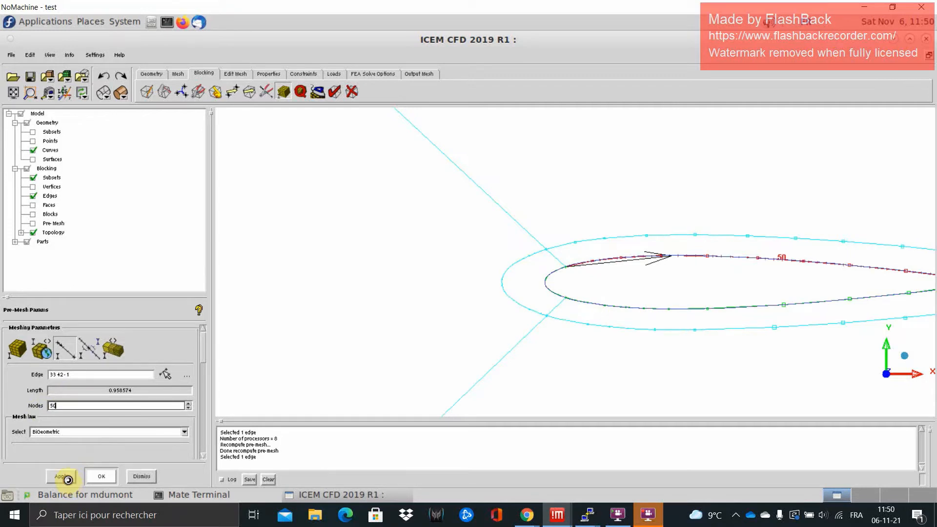
# Set 70 nodes on the lower diagonal edge running from the far field to the ring around the airfoil.
pyautogui.scroll(-4, 578, 332)
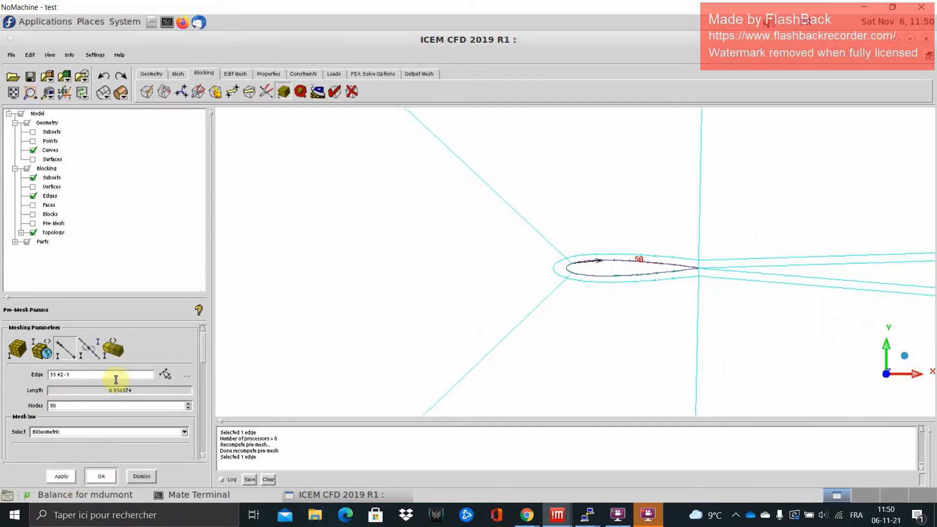
pyautogui.click(166, 374)
pyautogui.click(504, 353)
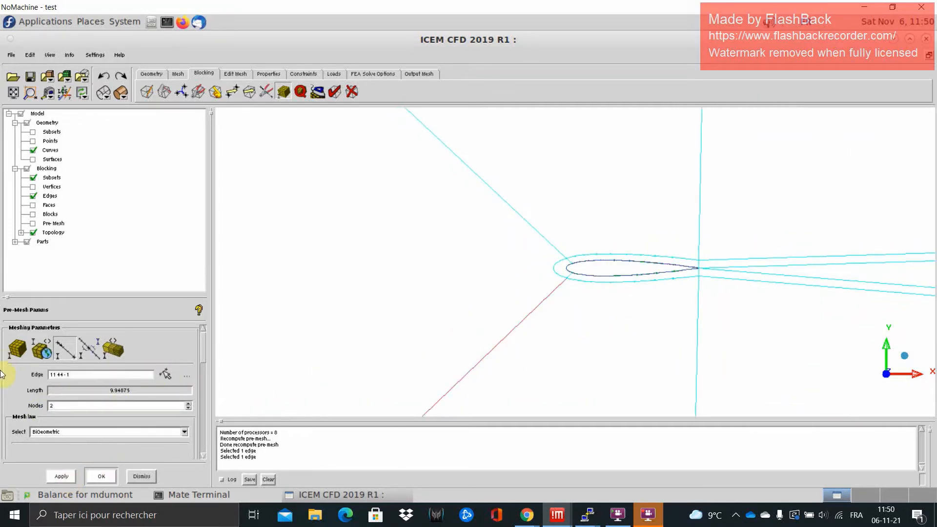
pyautogui.moveTo(76, 406); pyautogui.dragTo(34, 405)
pyautogui.write('70')
# Assign 30 nodes to the vertical inlet edge next to the curved far-field boundary.
pyautogui.scroll(-6, 583, 344)
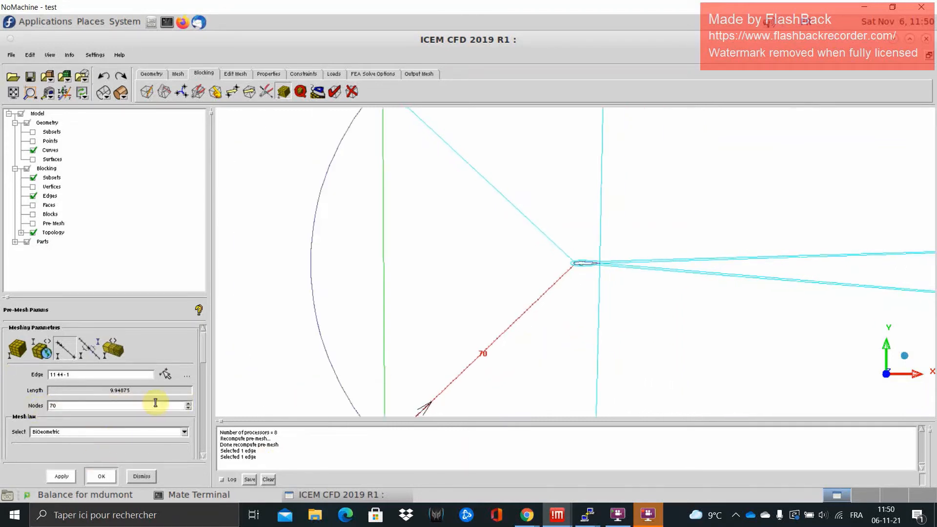
pyautogui.click(165, 374)
pyautogui.click(377, 275)
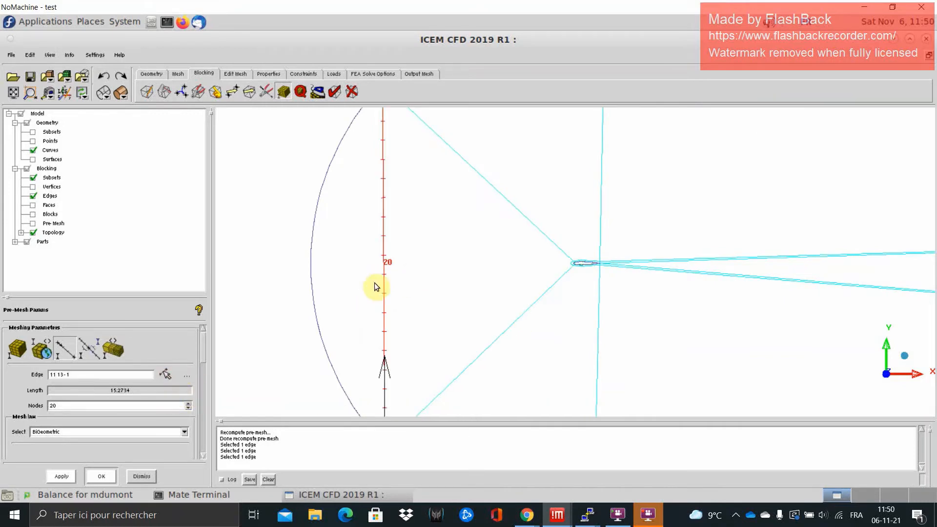
pyautogui.doubleClick(49, 404)
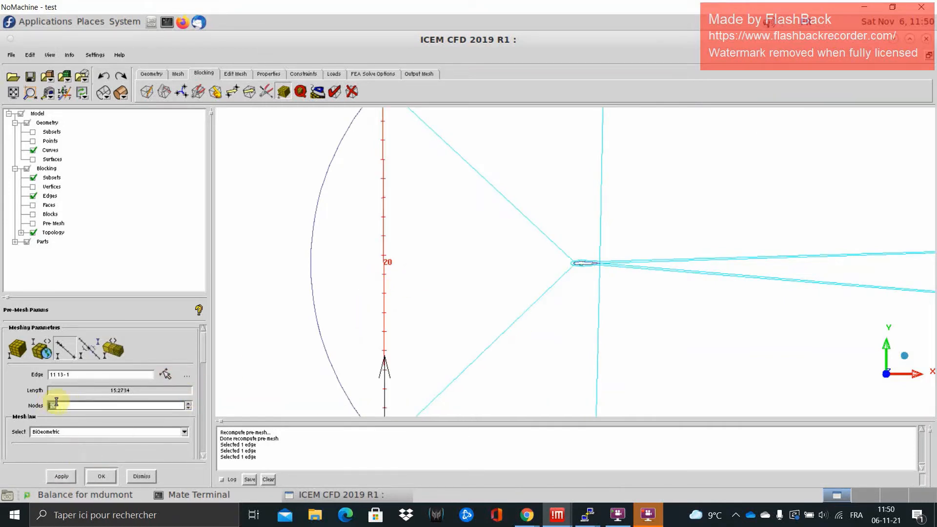
pyautogui.write('30')
pyautogui.click(61, 476)
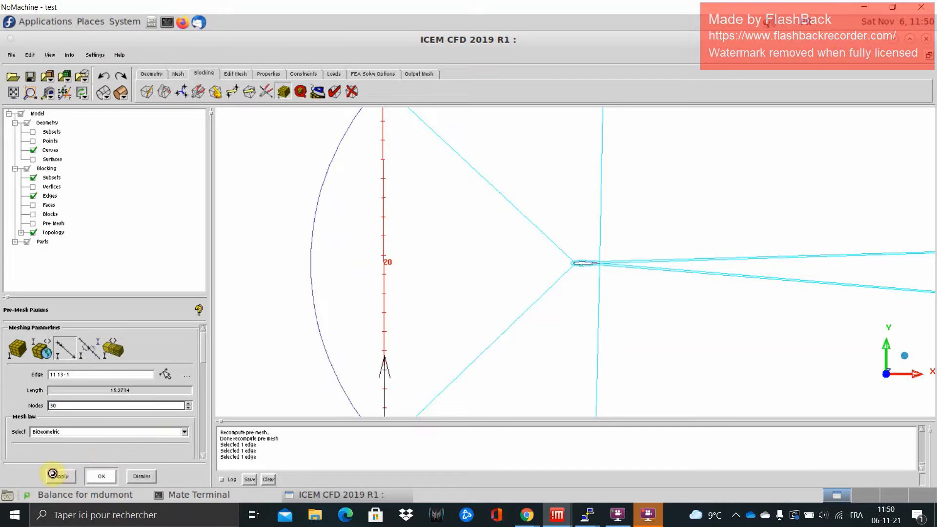
# Recompute and display the pre-mesh, and inspect the cells around the airfoil, its leading edge and the wake.
pyautogui.click(33, 223)
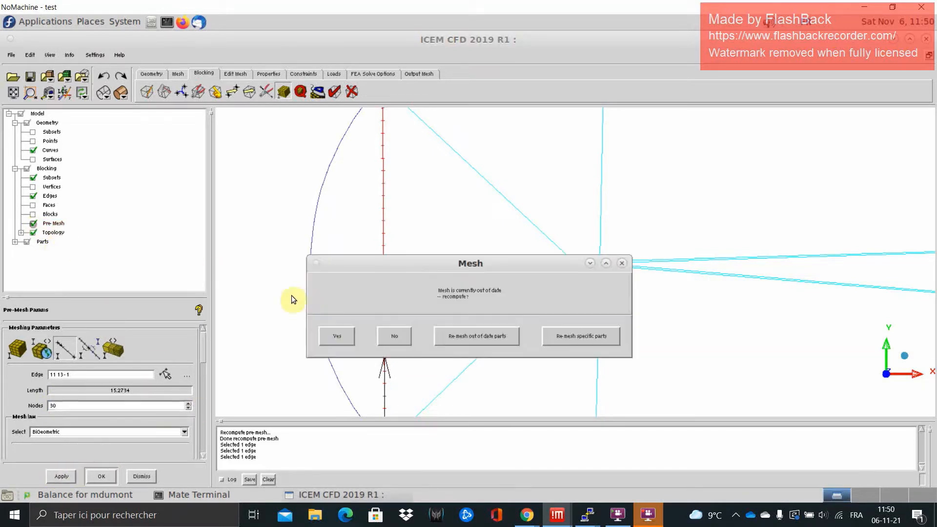
pyautogui.click(334, 333)
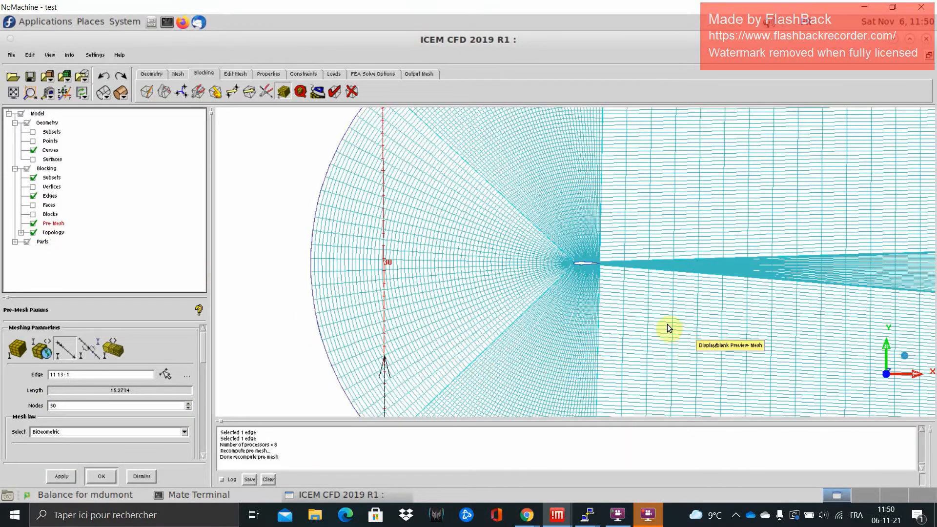
pyautogui.scroll(10, 585, 265)
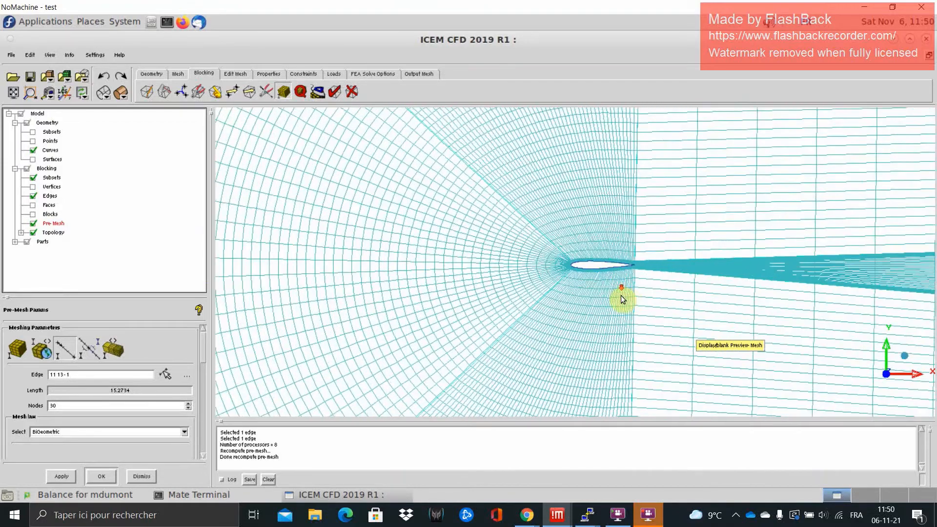
pyautogui.scroll(5, 715, 313)
pyautogui.moveTo(726, 313); pyautogui.dragTo(502, 288, button='middle')
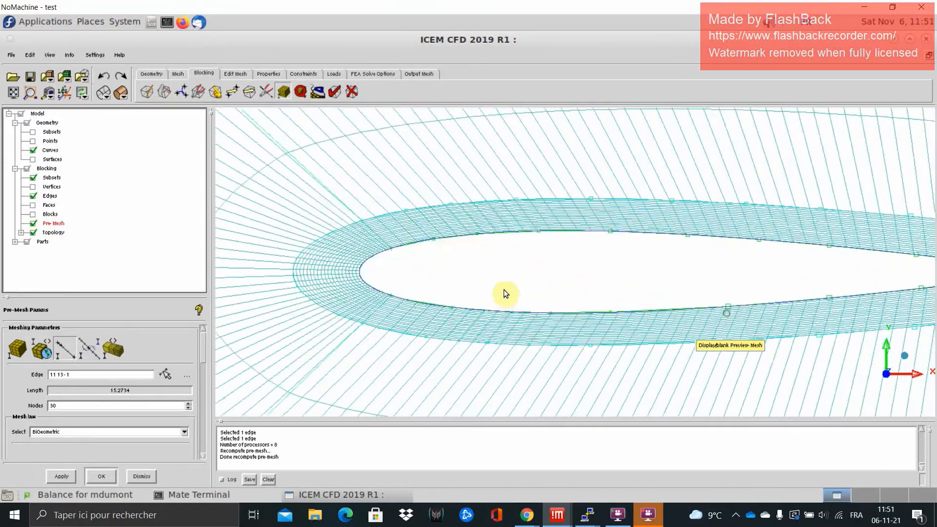
pyautogui.scroll(-6, 502, 288)
pyautogui.scroll(-3, 742, 288)
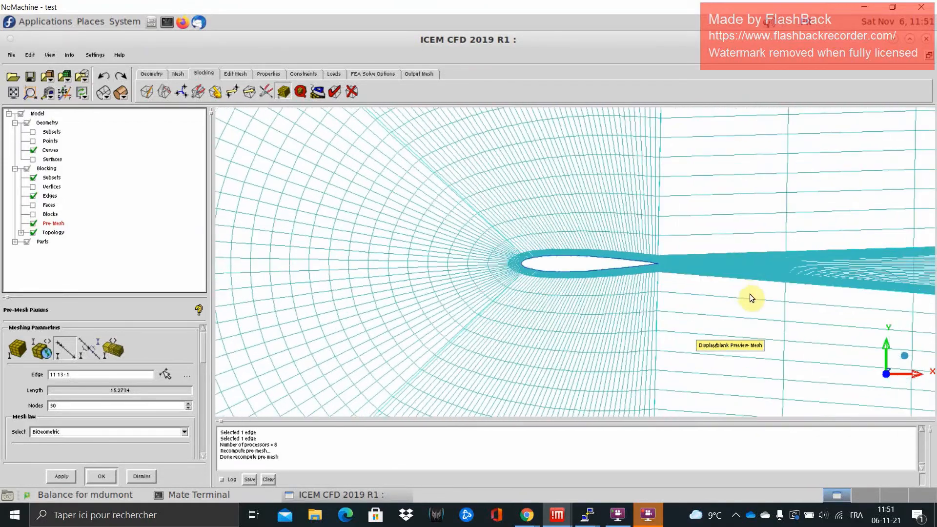
pyautogui.scroll(8, 652, 283)
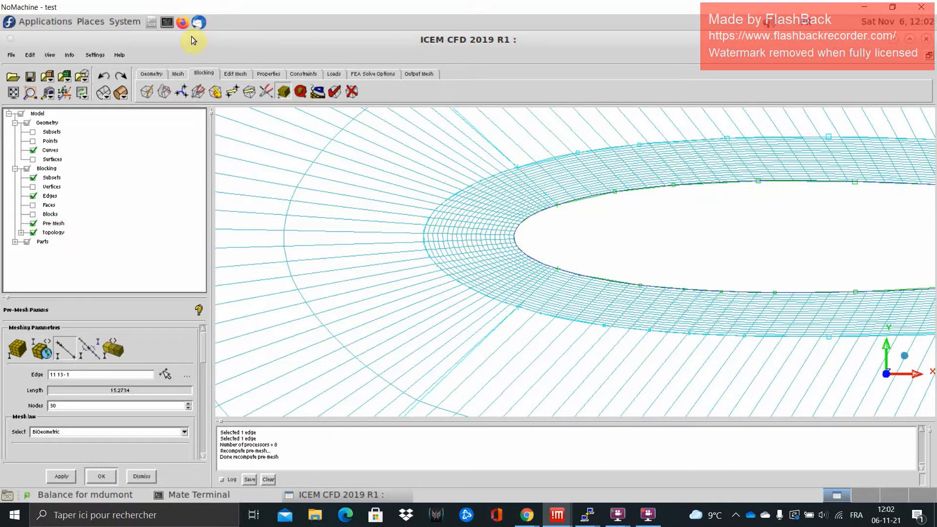
# Switch to Firefox and compute the wall spacing for 20 m/s, density 1.2041, viscosity 0.00001475, reference length 1.0 m and y+ 100.
pyautogui.click(182, 22)
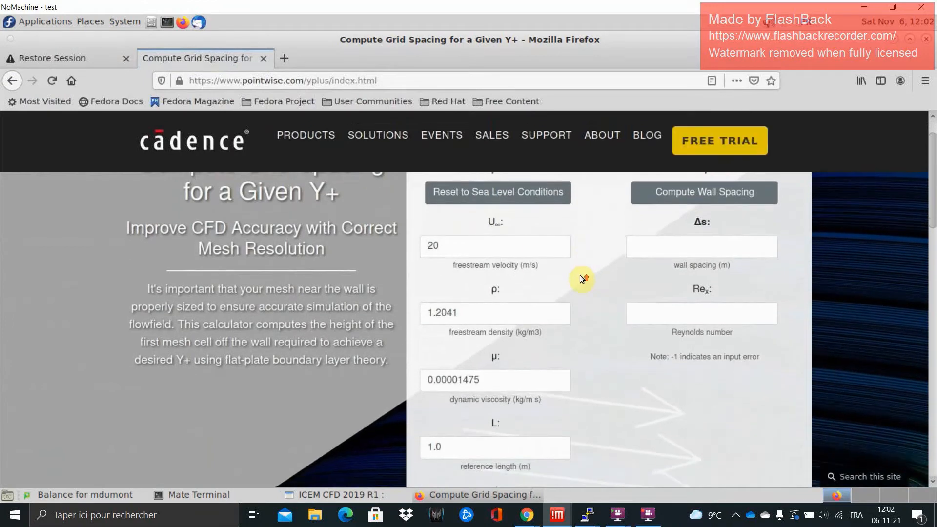
pyautogui.scroll(-2, 579, 274)
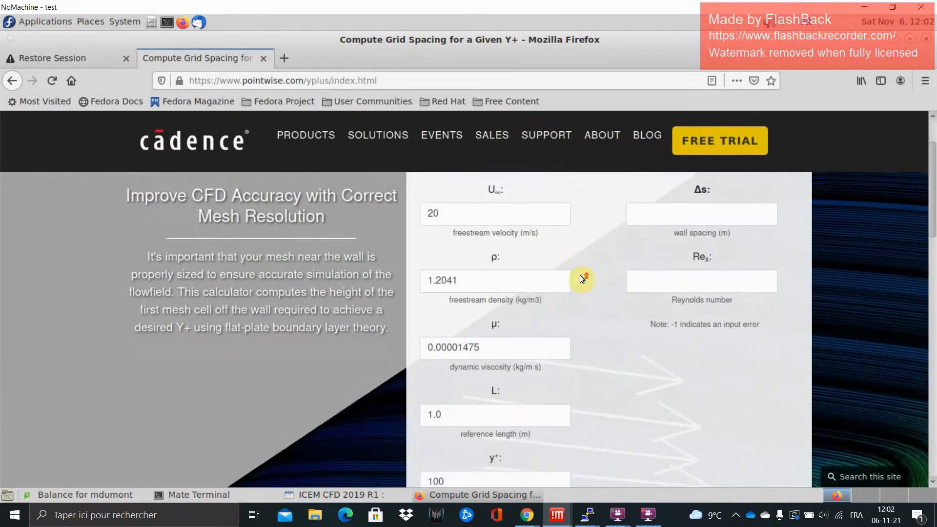
pyautogui.scroll(1, 580, 276)
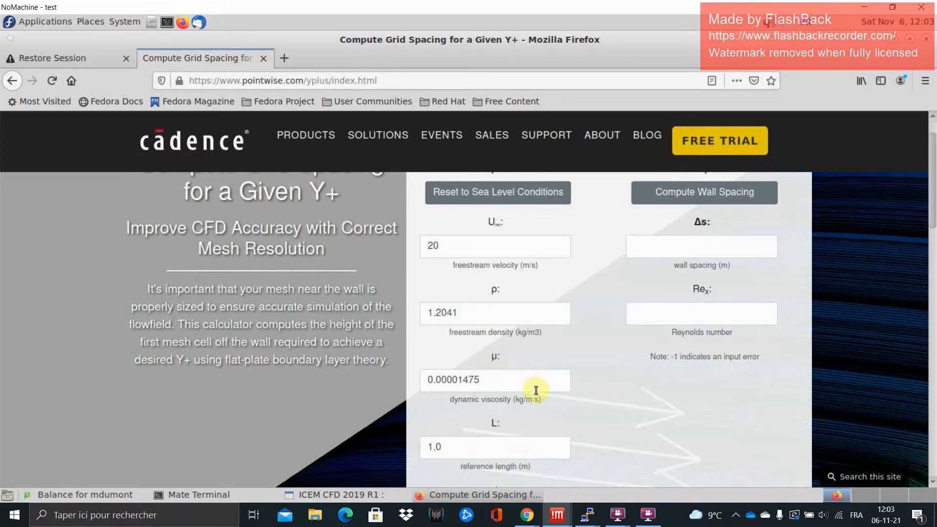
pyautogui.scroll(-1, 556, 372)
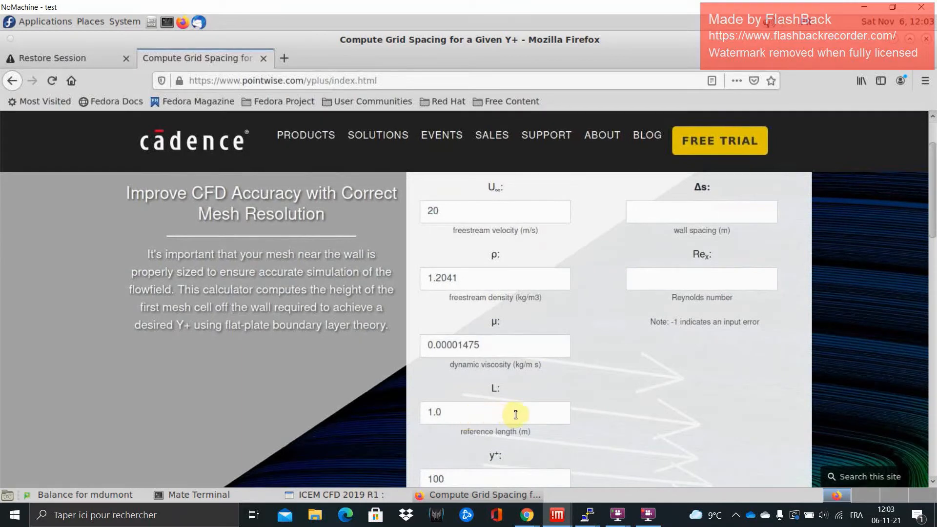
pyautogui.scroll(-2, 526, 399)
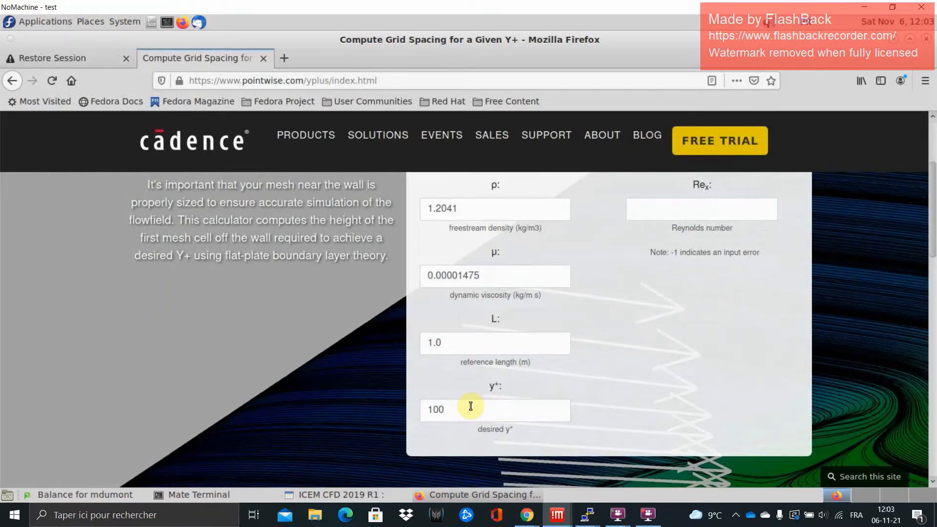
pyautogui.scroll(3, 543, 352)
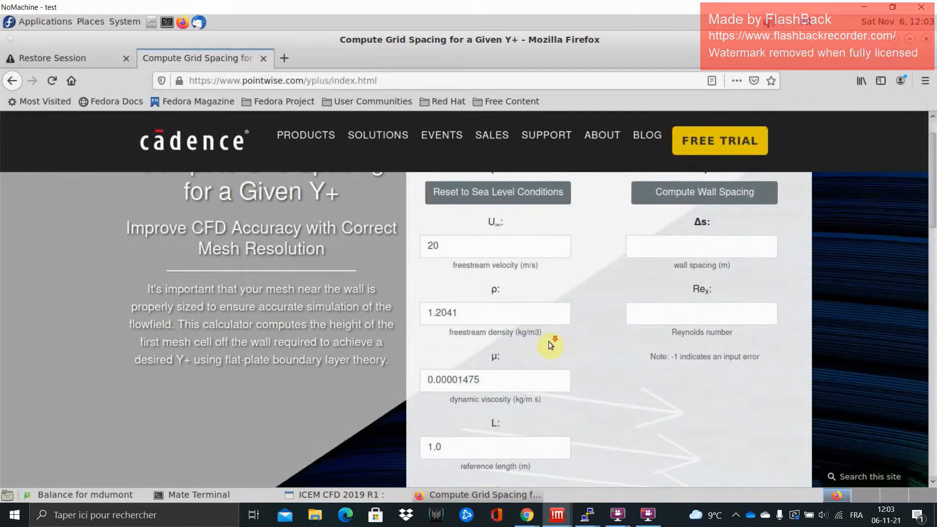
pyautogui.scroll(-3, 550, 345)
pyautogui.scroll(3, 549, 344)
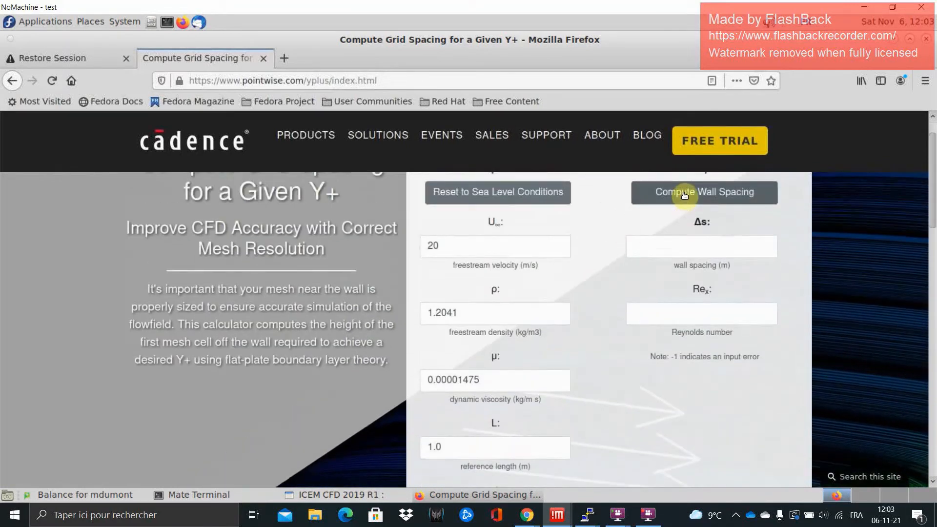
pyautogui.click(684, 196)
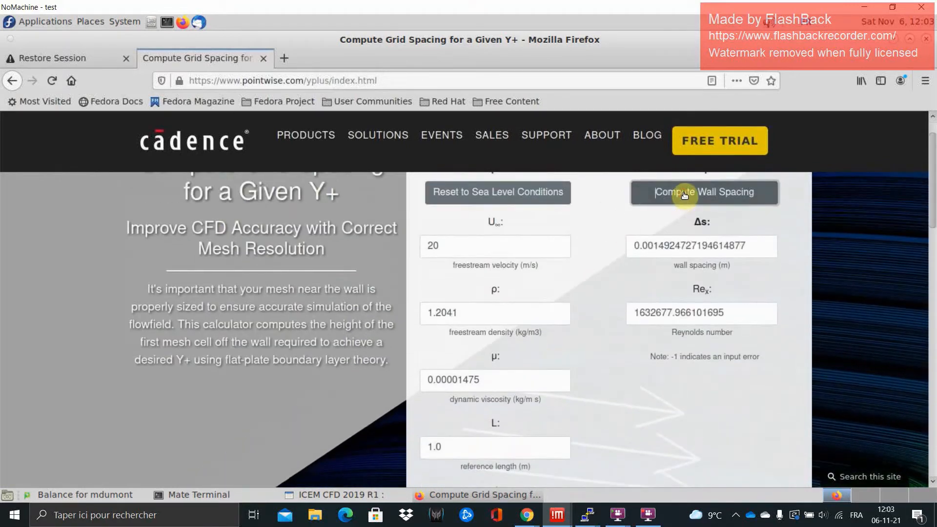
pyautogui.click(654, 247)
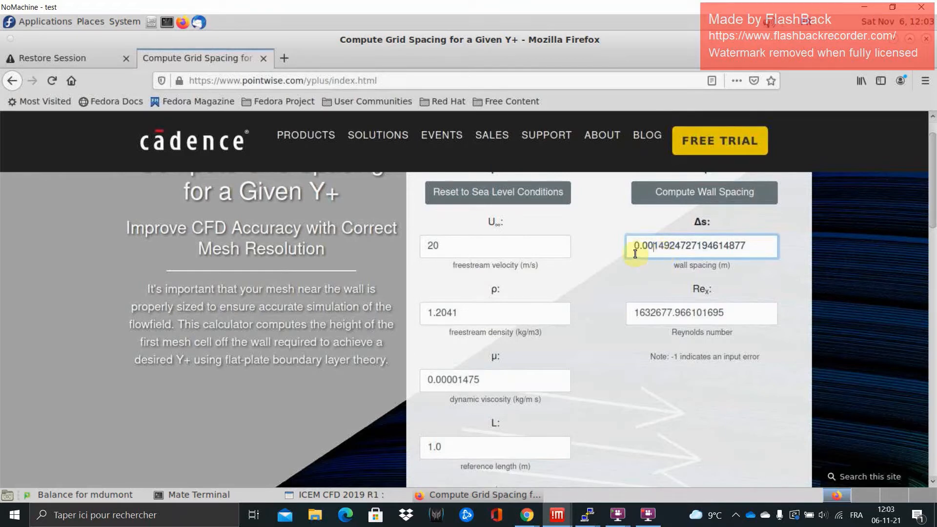
# Return to ICEM CFD and set the BiGeometric mesh law on the short edge linking the upper leading edge to the surrounding ring.
pyautogui.click(348, 494)
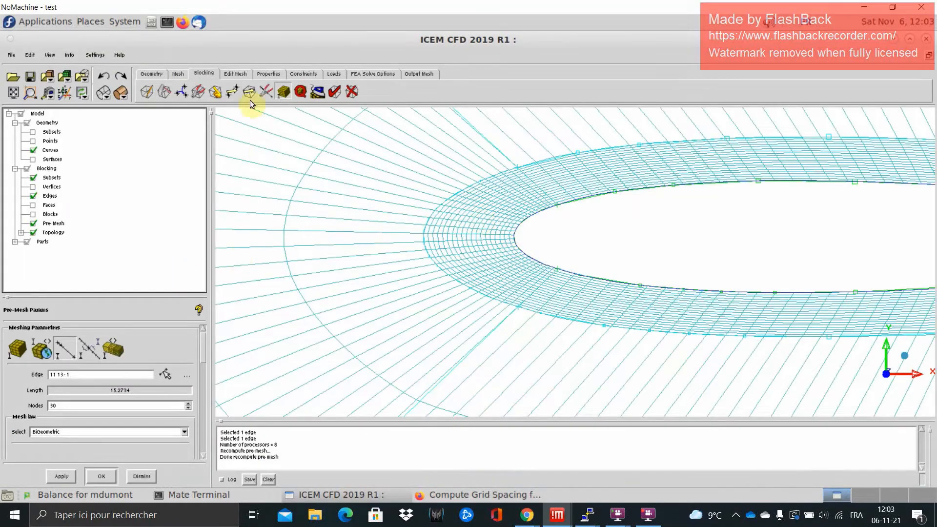
pyautogui.click(166, 374)
pyautogui.click(542, 189)
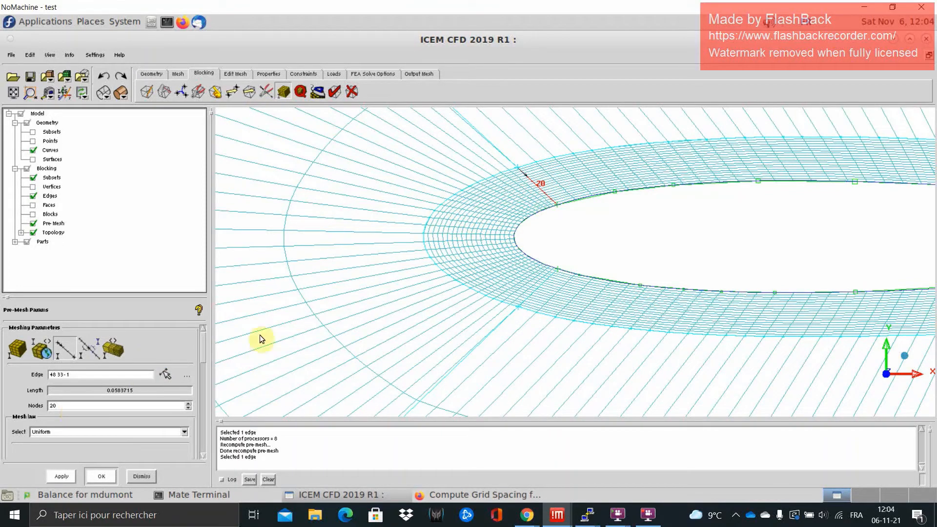
pyautogui.click(182, 433)
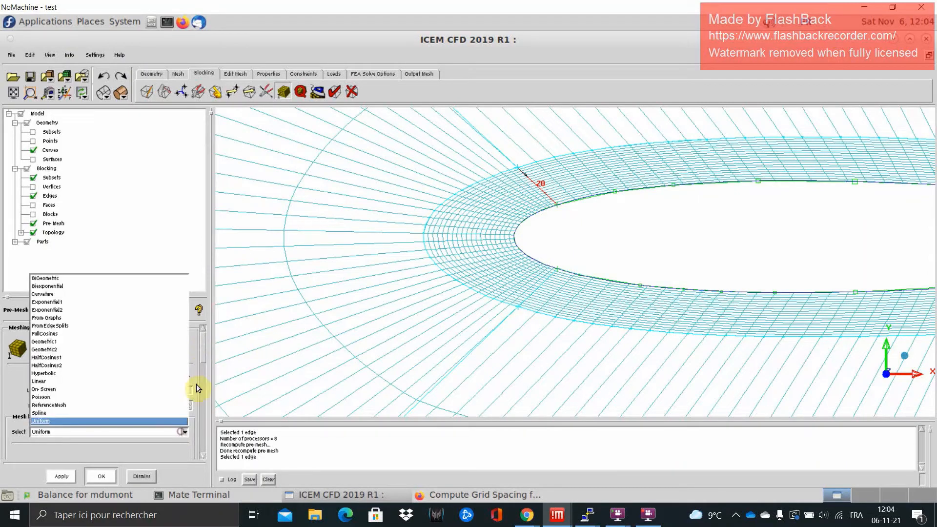
pyautogui.click(53, 279)
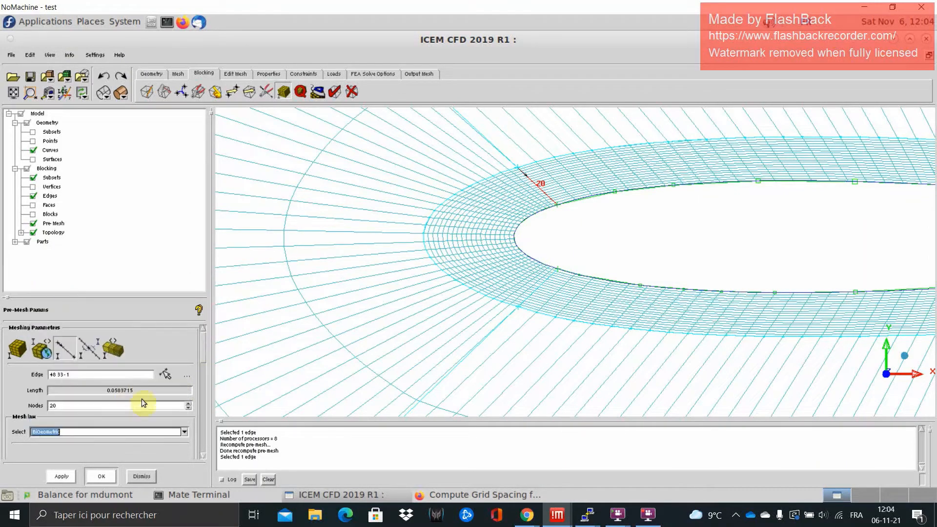
# Apply a Spacing 2 of 0.0015 and a Ratio 2 of 1.1 to the selected edge, checking the computed wall spacing online.
pyautogui.moveTo(200, 362); pyautogui.dragTo(199, 382)
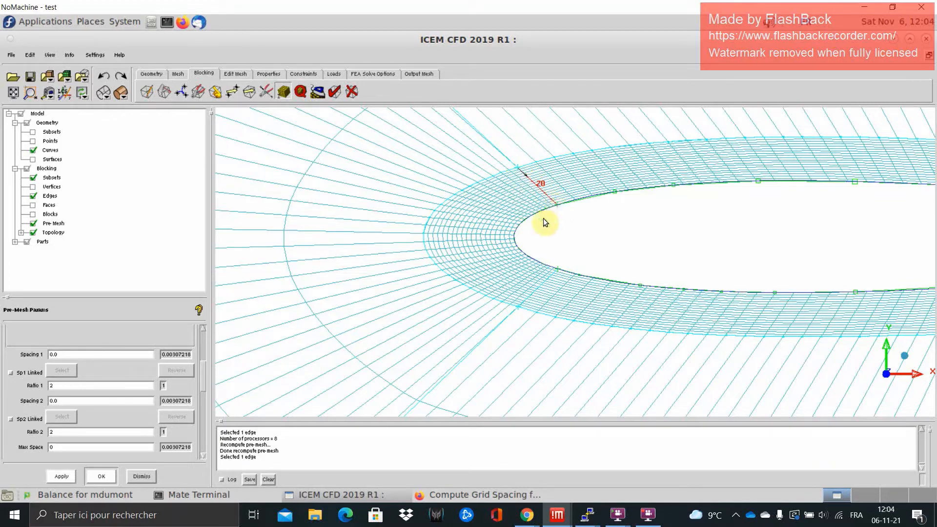
pyautogui.moveTo(67, 402); pyautogui.dragTo(49, 401)
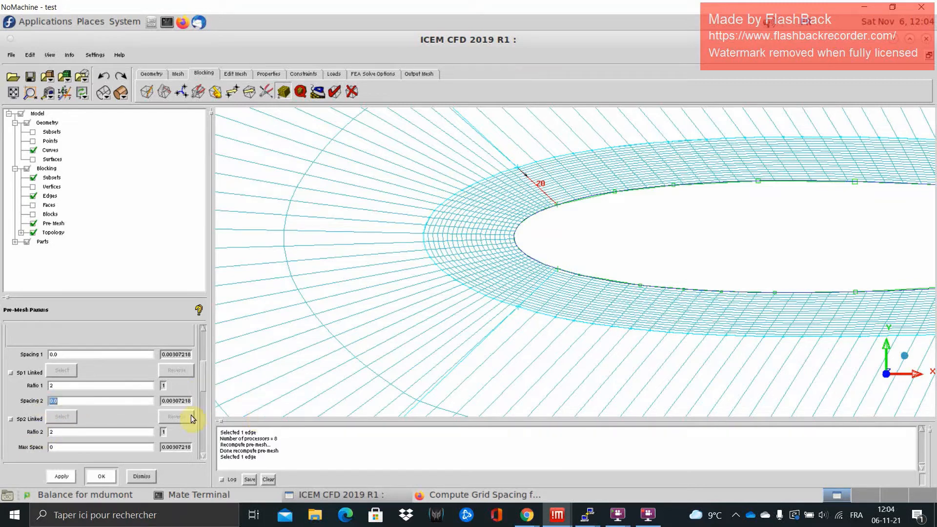
pyautogui.click(75, 398)
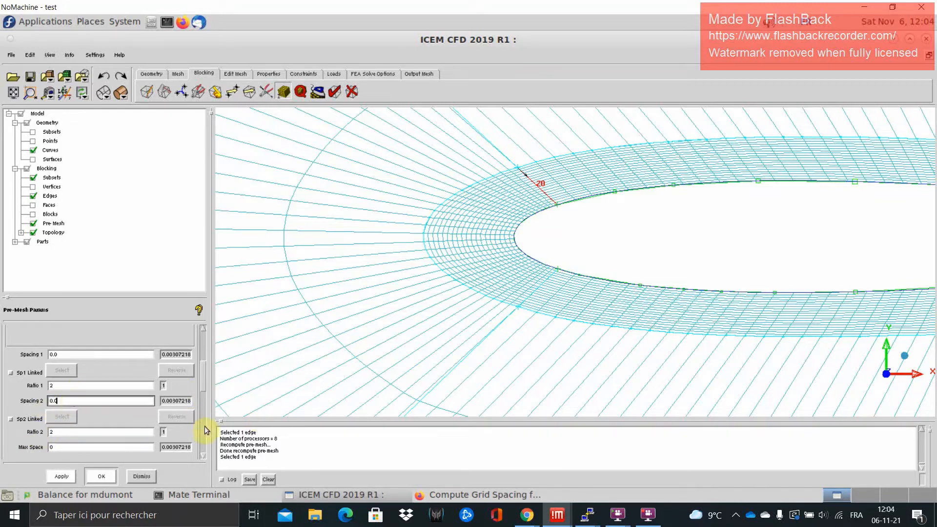
pyautogui.write('015')
pyautogui.click(419, 494)
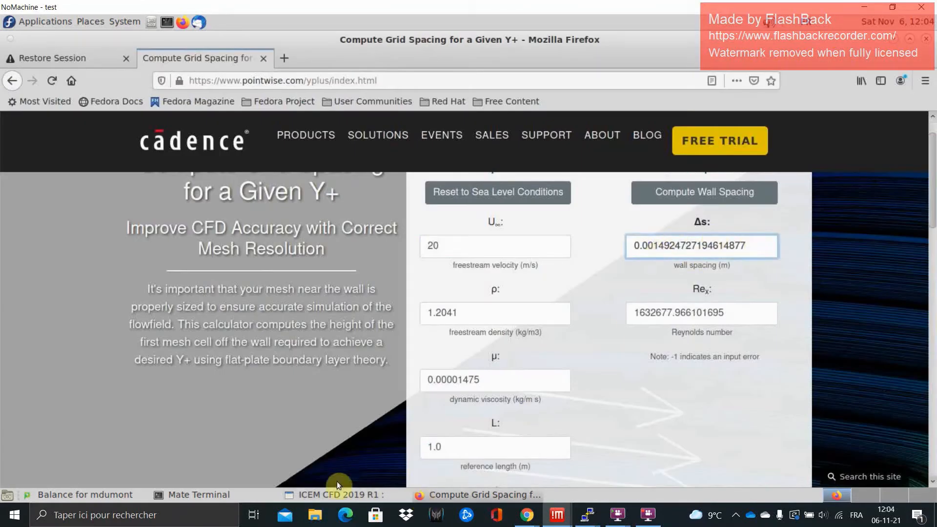
pyautogui.click(329, 497)
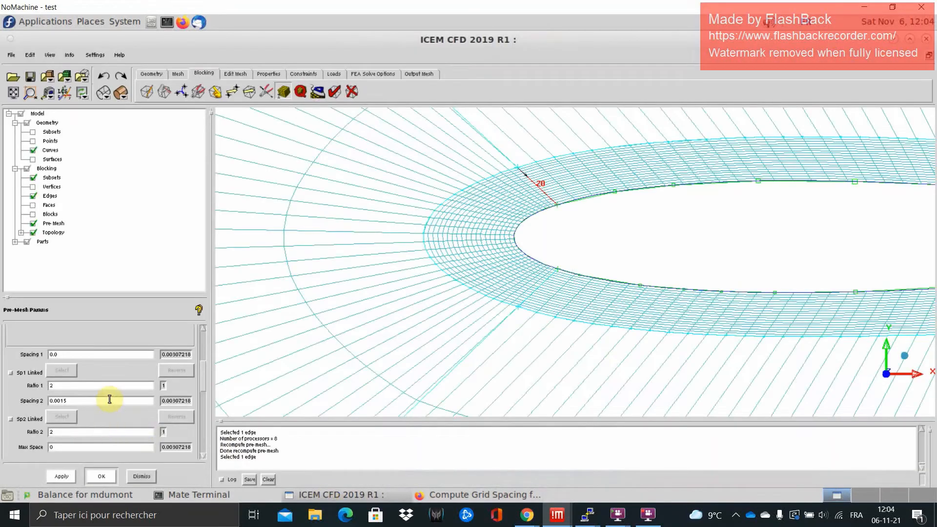
pyautogui.click(51, 433)
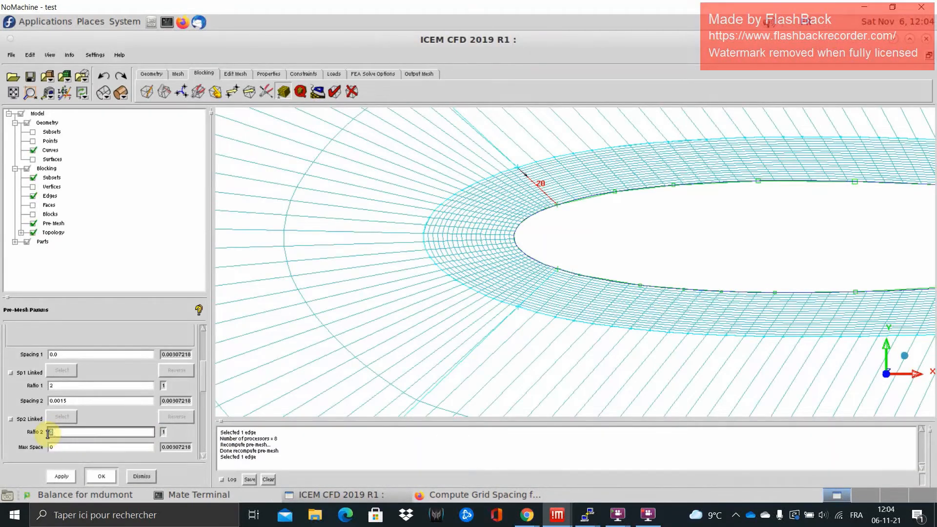
pyautogui.write('1.1')
pyautogui.click(61, 477)
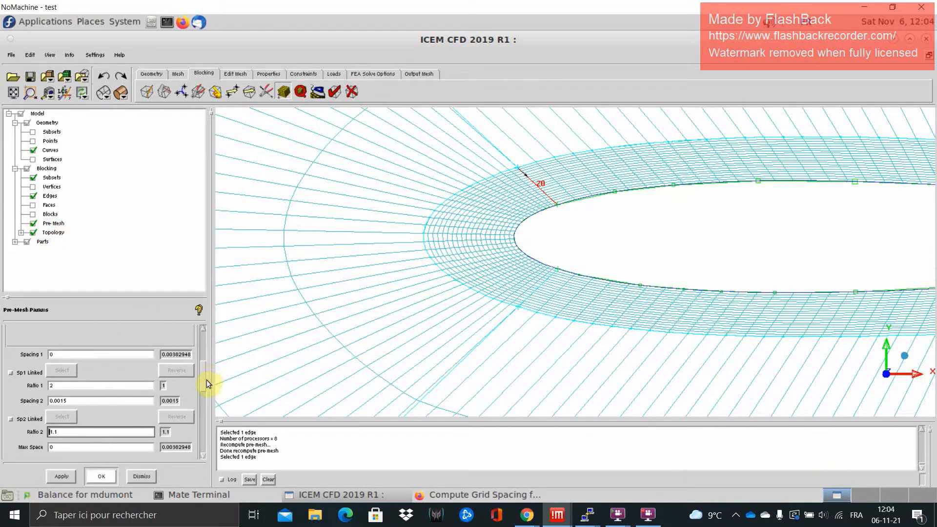
# Enable Copy Parameters for the edge and examine which parallel edges are marked from the airfoil to the outlet.
pyautogui.moveTo(199, 381); pyautogui.dragTo(202, 396)
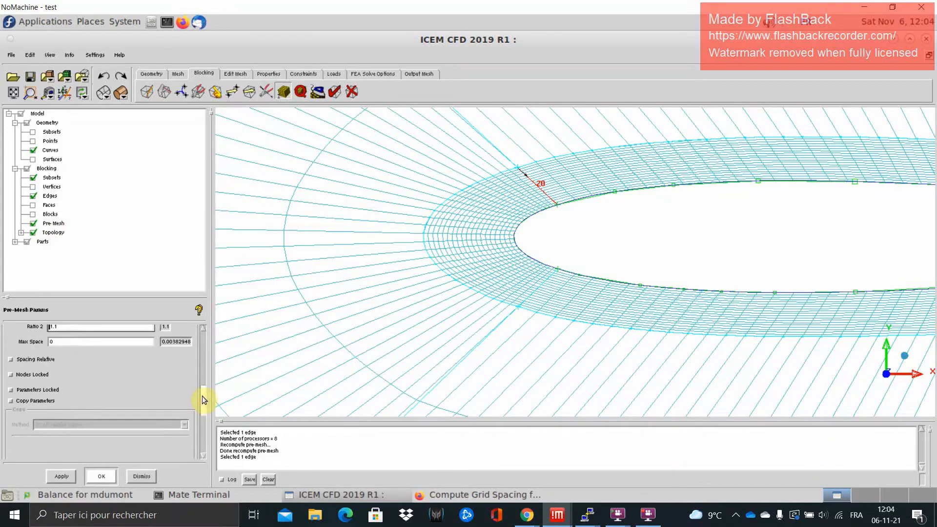
pyautogui.click(12, 406)
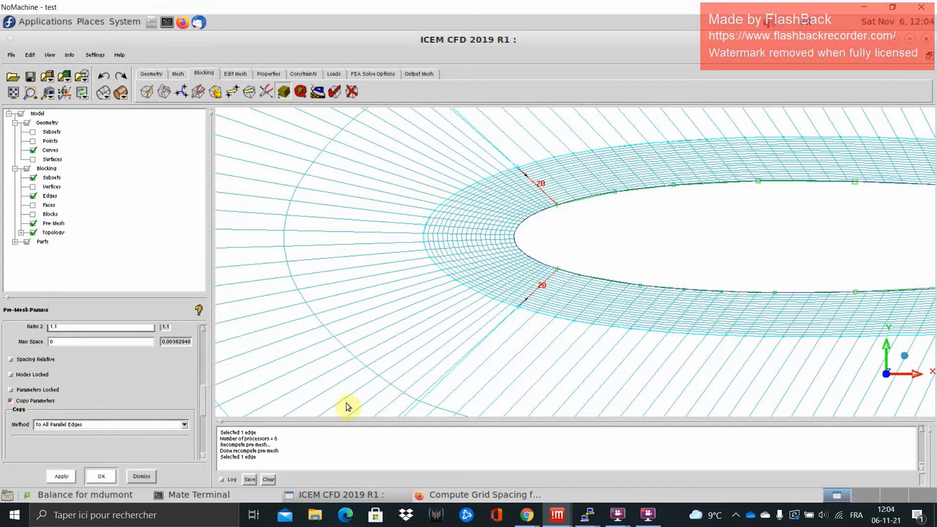
pyautogui.scroll(-1, 637, 314)
pyautogui.scroll(-6, 637, 314)
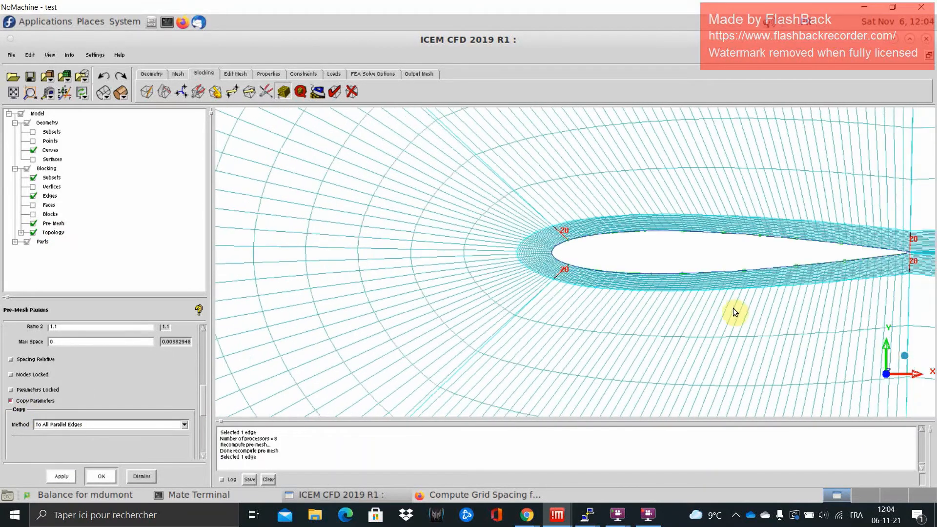
pyautogui.scroll(-6, 706, 307)
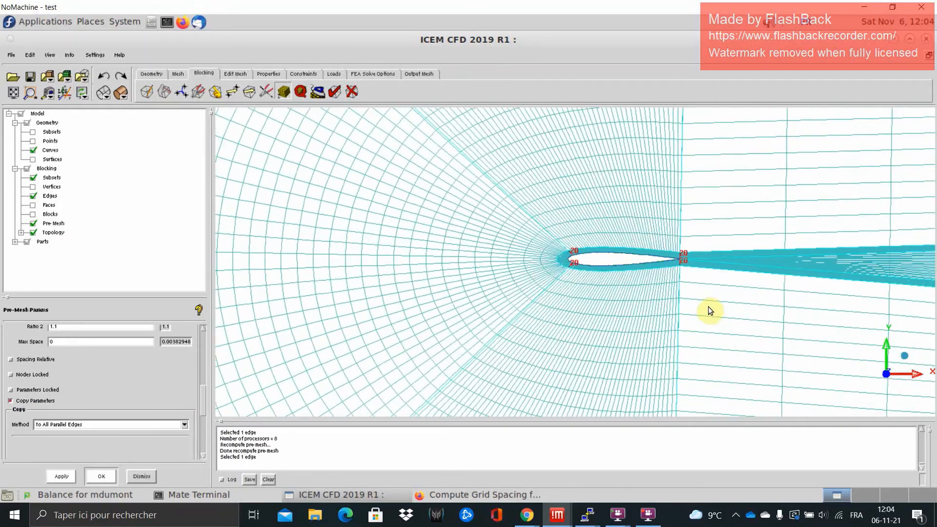
pyautogui.scroll(-8, 712, 304)
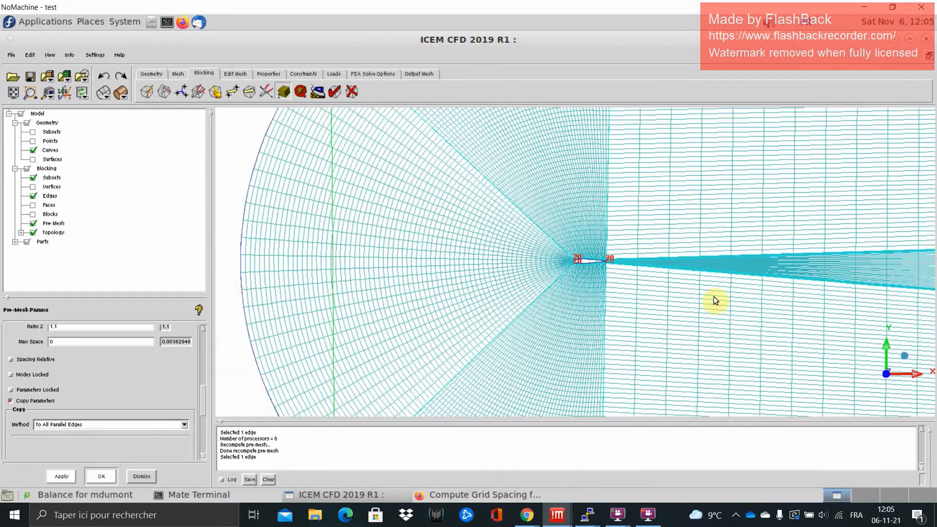
pyautogui.scroll(6, 640, 280)
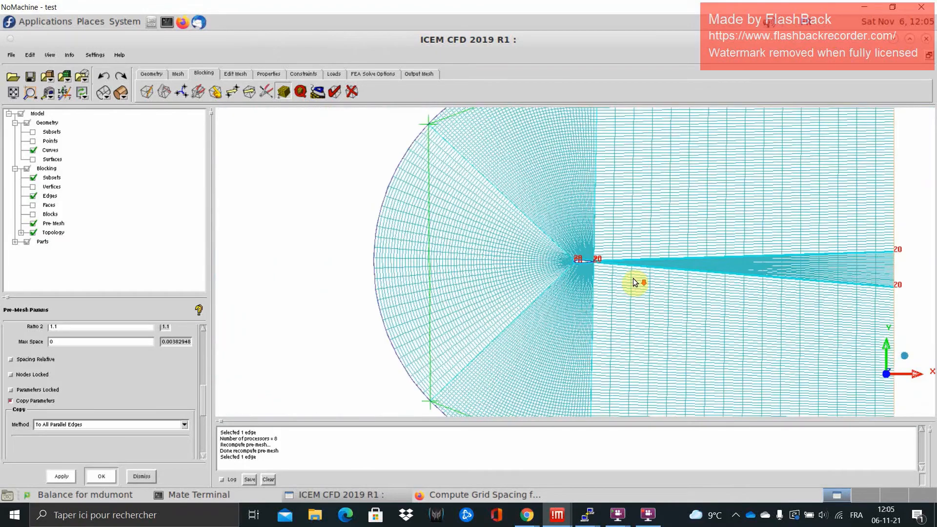
pyautogui.scroll(8, 569, 285)
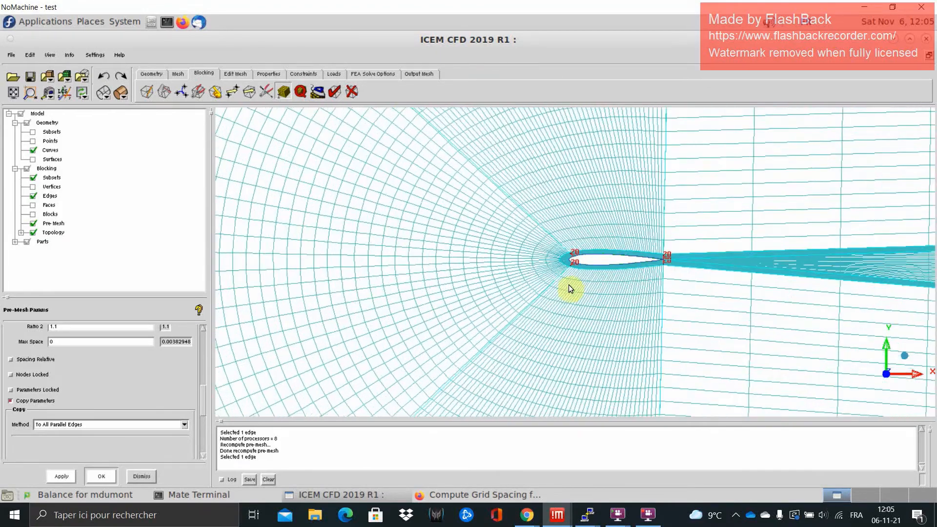
# Copy the parameters with To Selected Edges to the lower leading-edge connector and the two short edges above and below the trailing edge.
pyautogui.click(183, 425)
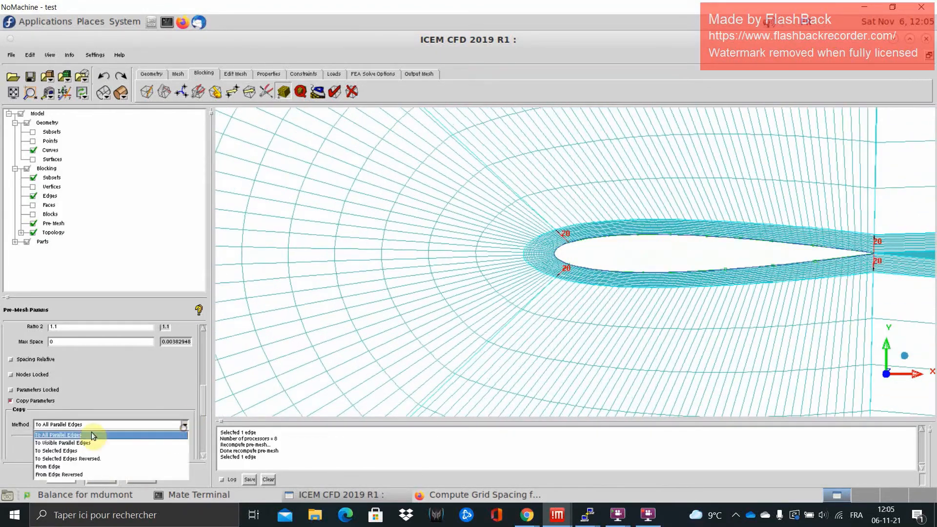
pyautogui.click(51, 453)
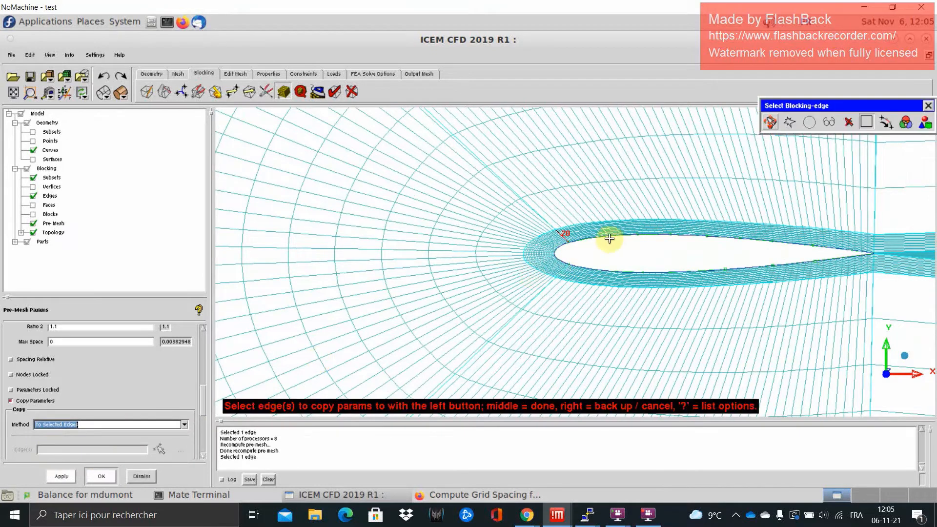
pyautogui.click(560, 272)
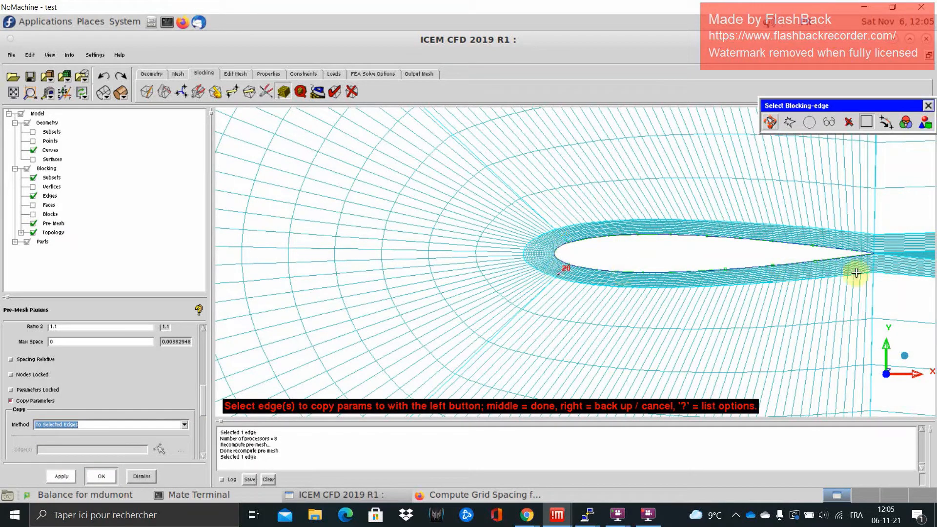
pyautogui.click(873, 264)
pyautogui.click(875, 241)
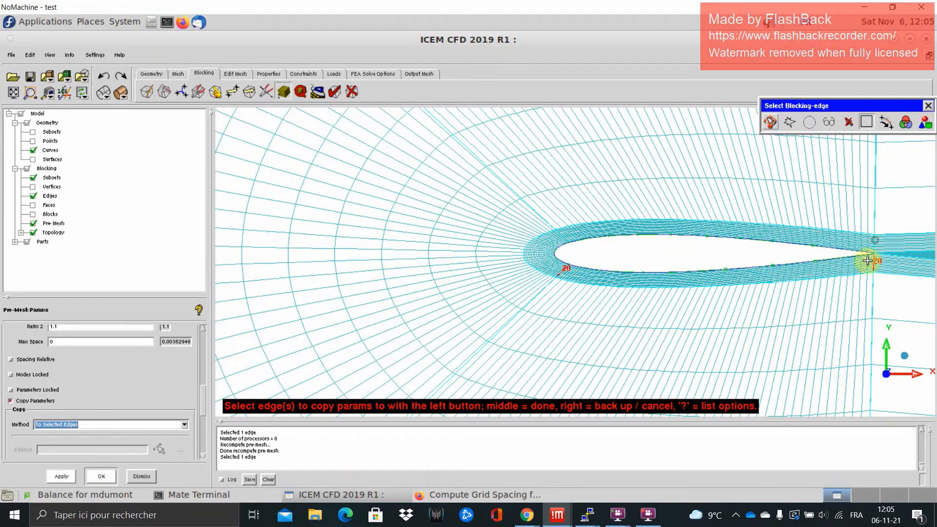
pyautogui.middleClick(630, 256)
# Recompute and redisplay the pre-mesh around the airfoil's leading edge with the new near-wall spacing.
pyautogui.scroll(5, 630, 247)
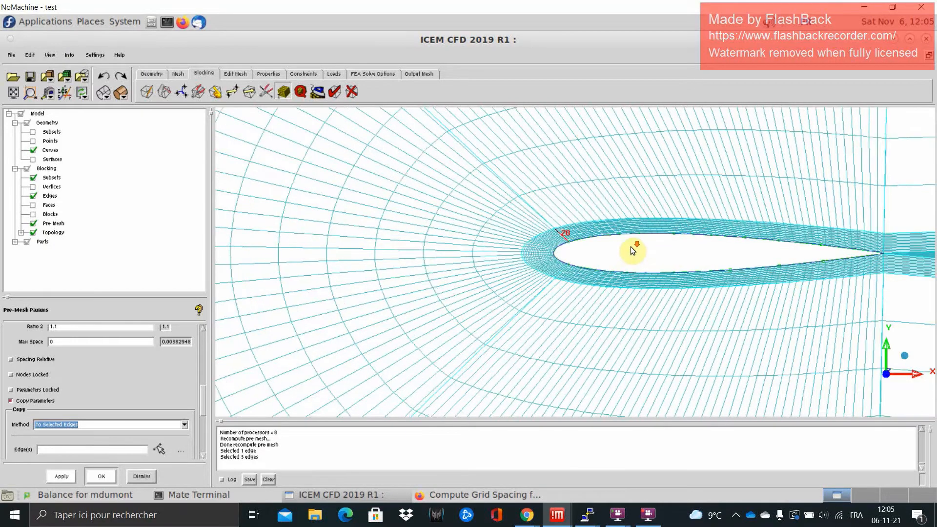
pyautogui.moveTo(581, 220); pyautogui.dragTo(578, 293, button='middle')
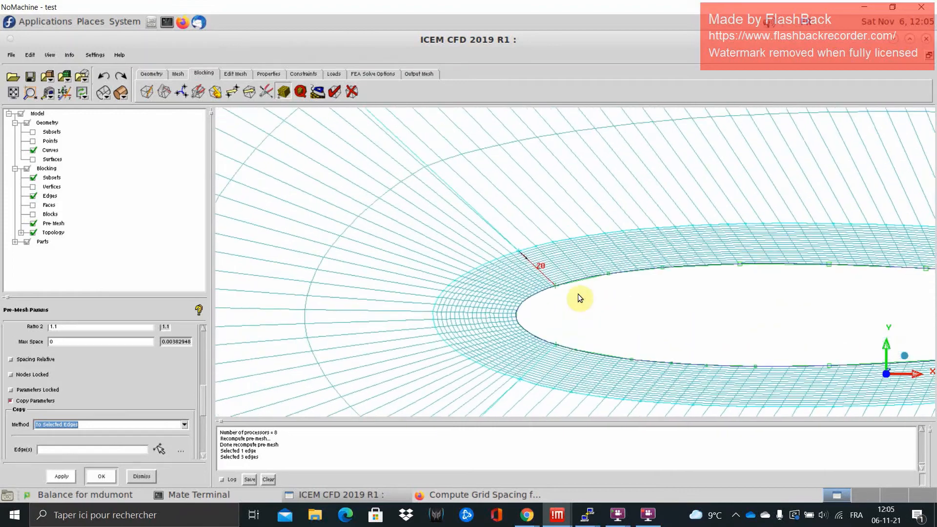
pyautogui.scroll(-2, 578, 294)
pyautogui.click(33, 224)
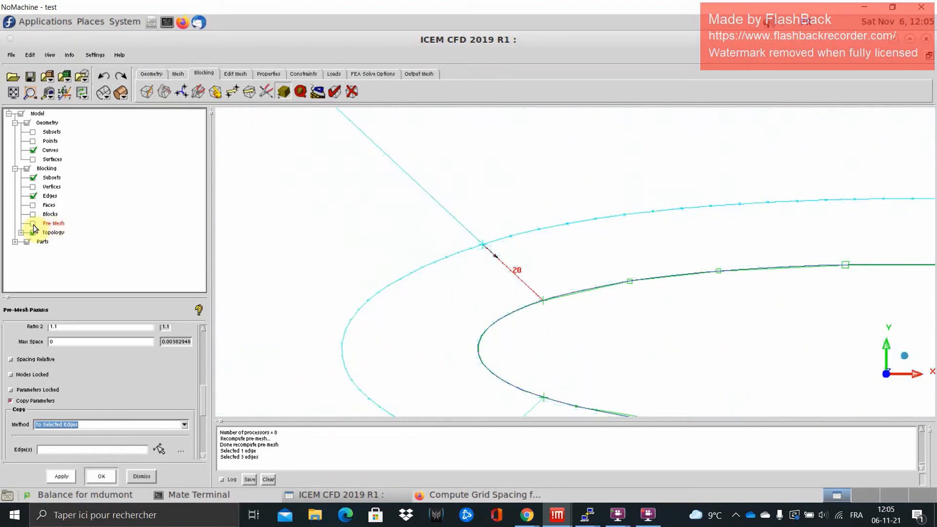
pyautogui.click(33, 224)
pyautogui.click(332, 336)
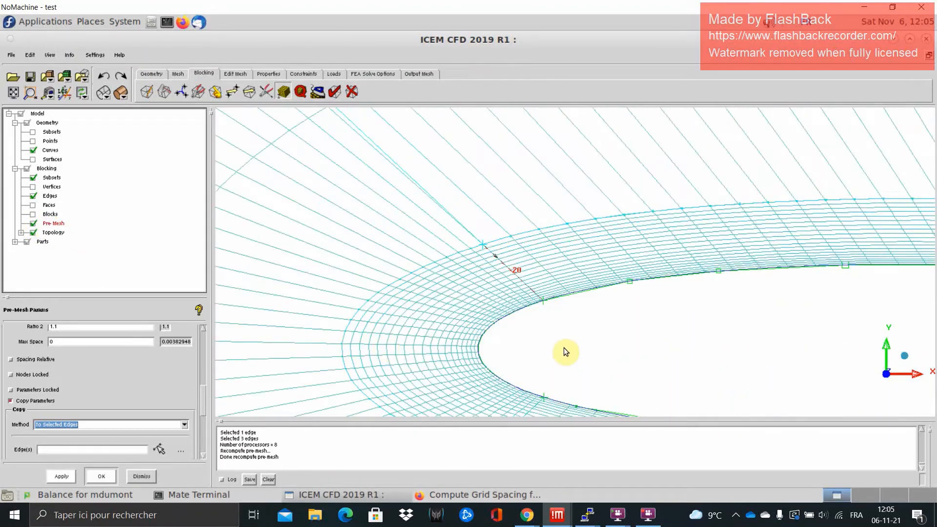
# Examine the near-wall cell spacing where the upper leading-edge connector meets the airfoil surface.
pyautogui.scroll(-3, 554, 323)
pyautogui.moveTo(508, 365); pyautogui.dragTo(518, 316, button='middle')
pyautogui.scroll(-3, 524, 324)
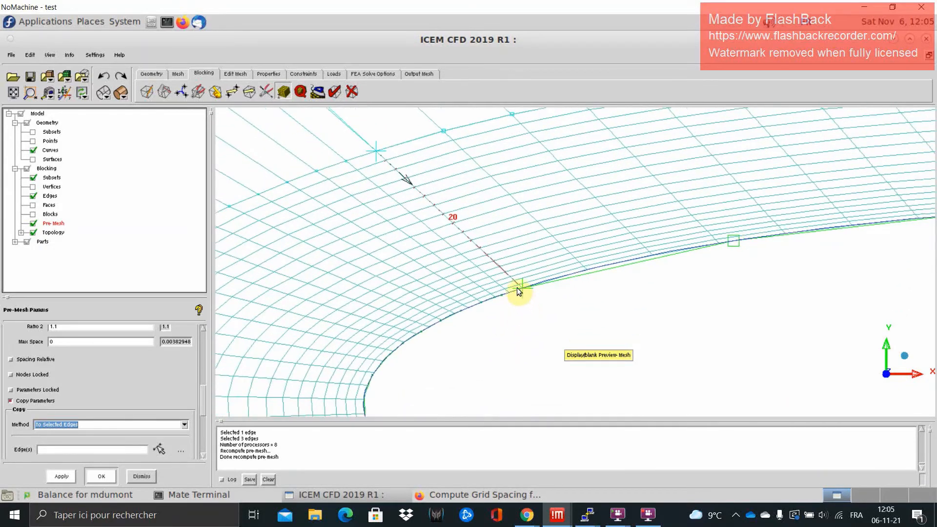
pyautogui.scroll(-3, 522, 288)
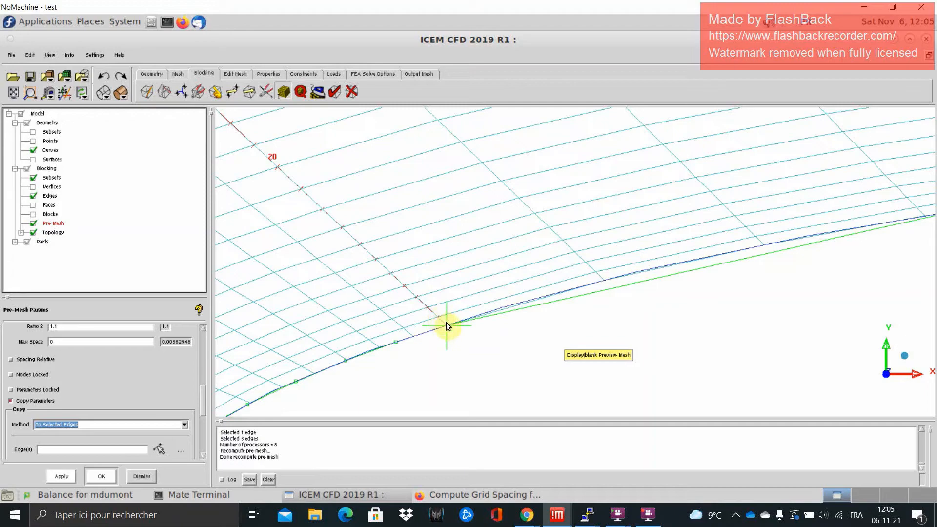
pyautogui.scroll(5, 478, 342)
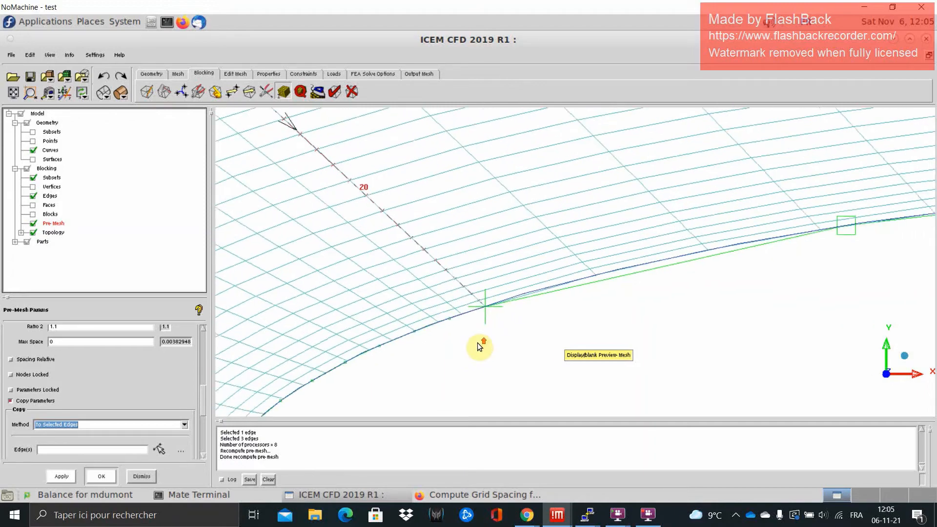
pyautogui.moveTo(560, 315); pyautogui.dragTo(486, 295, button='middle')
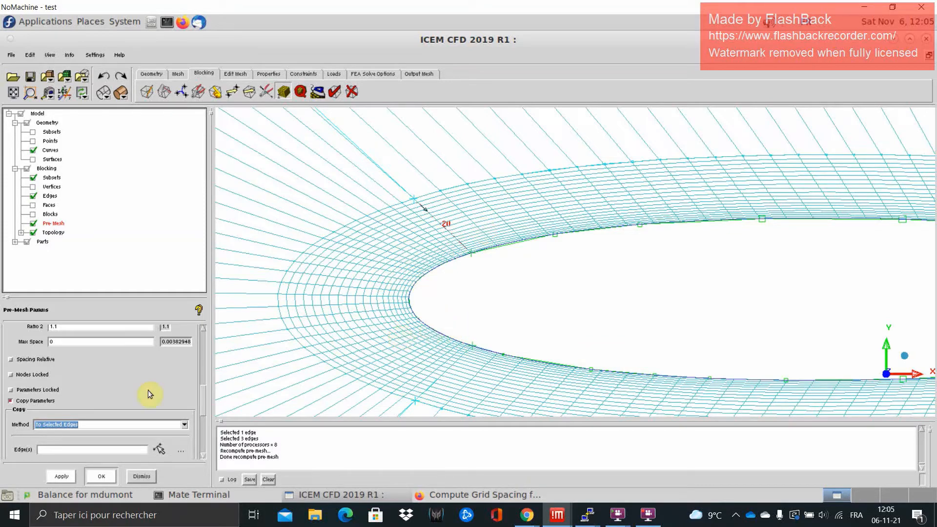
pyautogui.scroll(3, 443, 239)
pyautogui.scroll(2, 394, 238)
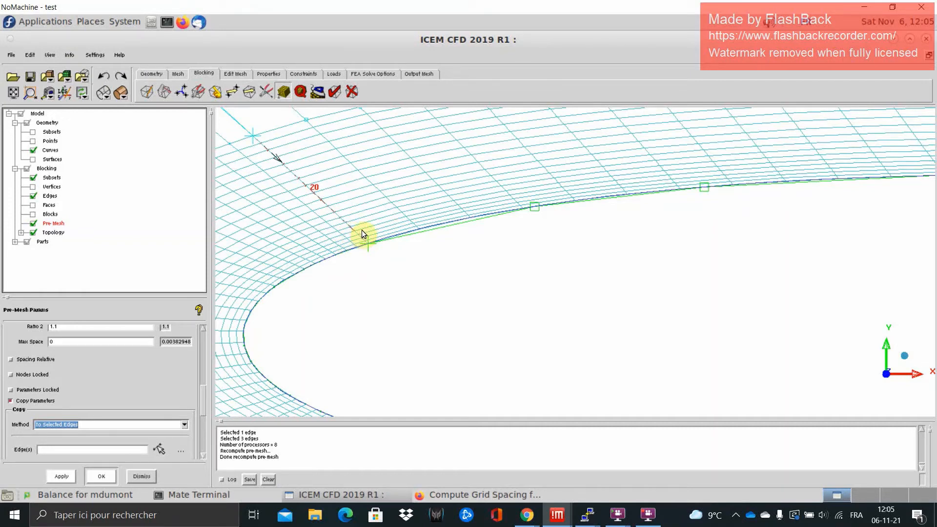
# Hide the pre-mesh and load the meshing parameters of the airfoil's upper surface edge behind the leading-edge arc.
pyautogui.moveTo(203, 391); pyautogui.dragTo(194, 333)
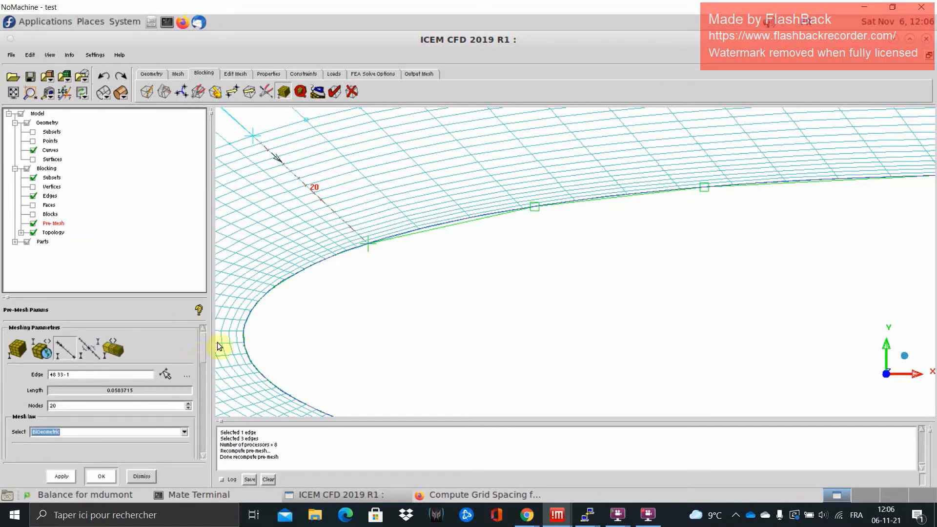
pyautogui.click(33, 223)
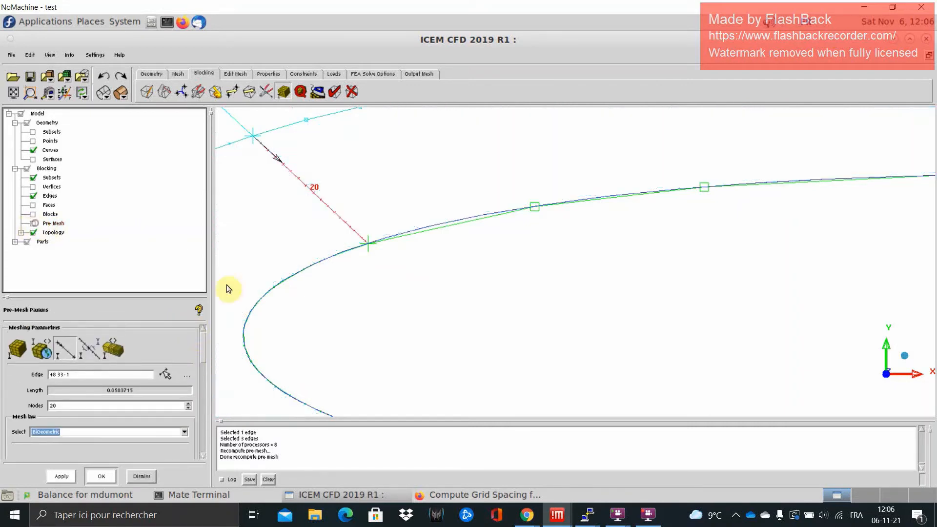
pyautogui.scroll(2, 313, 306)
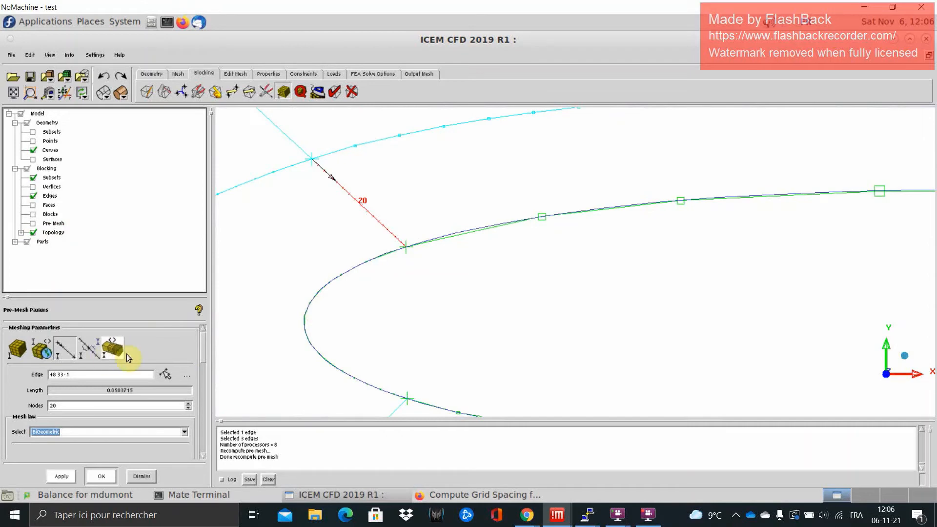
pyautogui.click(163, 374)
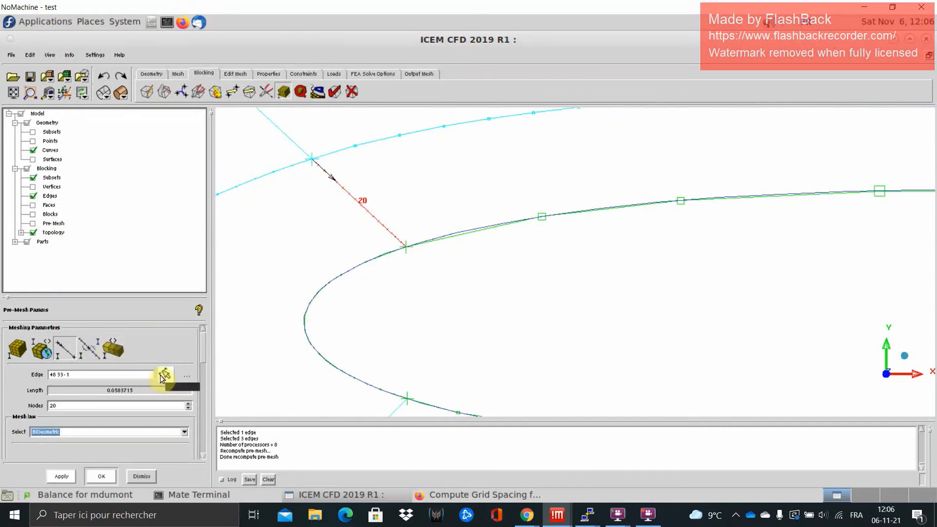
pyautogui.click(461, 234)
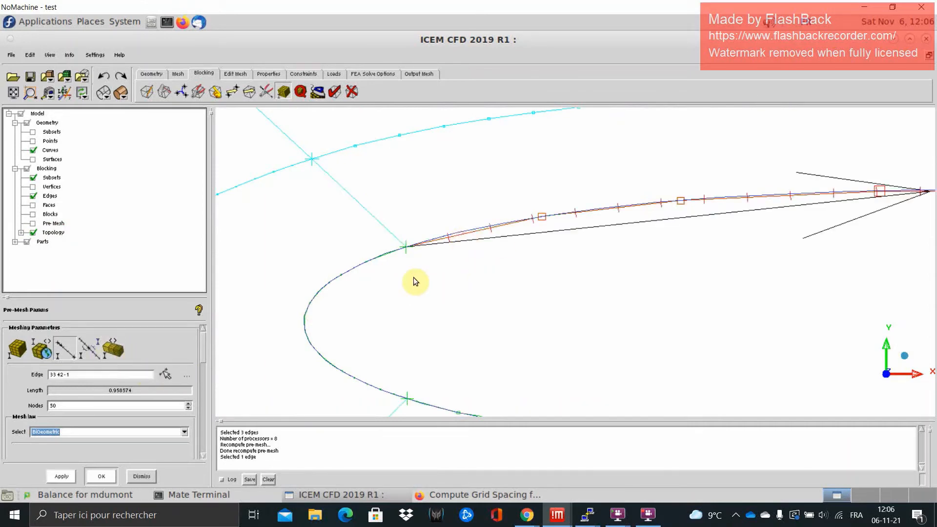
# Match the spacing of the airfoil's upper surface edge to the leading-edge arc as reference, using the Selected method.
pyautogui.click(88, 350)
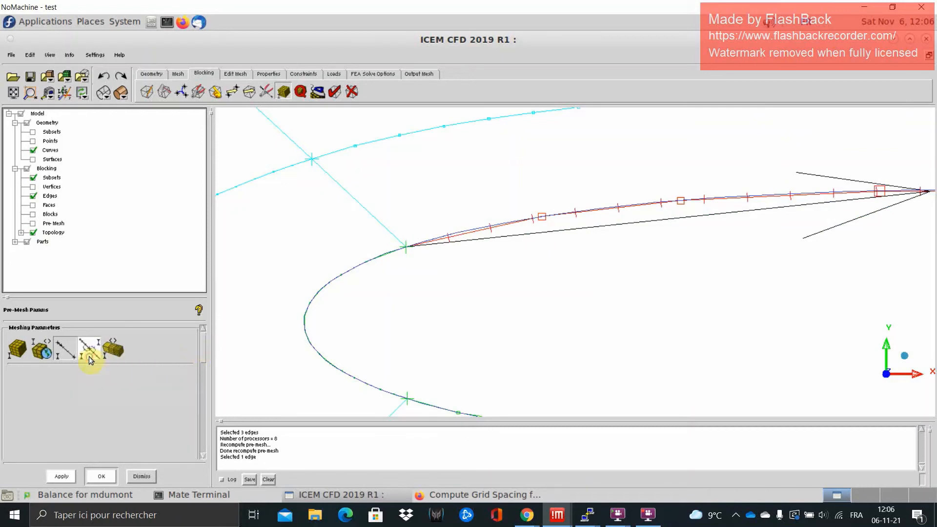
pyautogui.click(423, 243)
pyautogui.middleClick(423, 259)
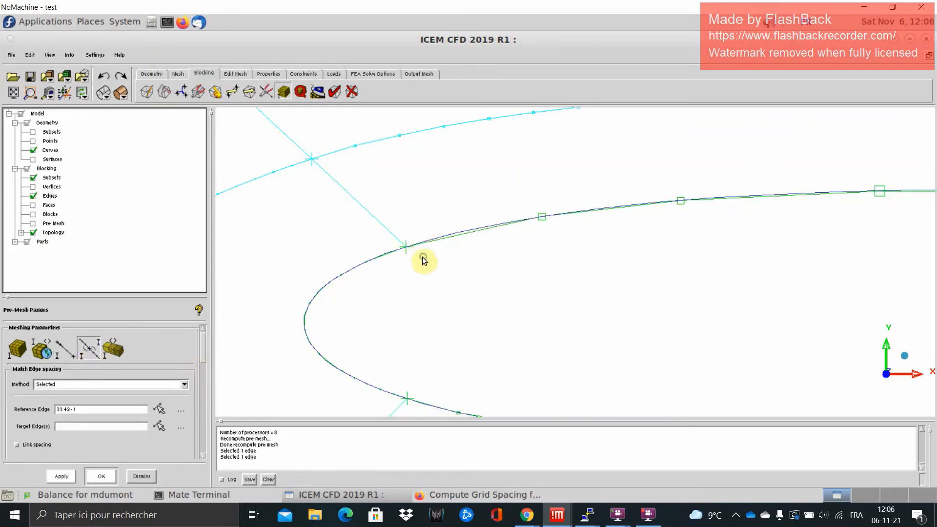
pyautogui.click(158, 411)
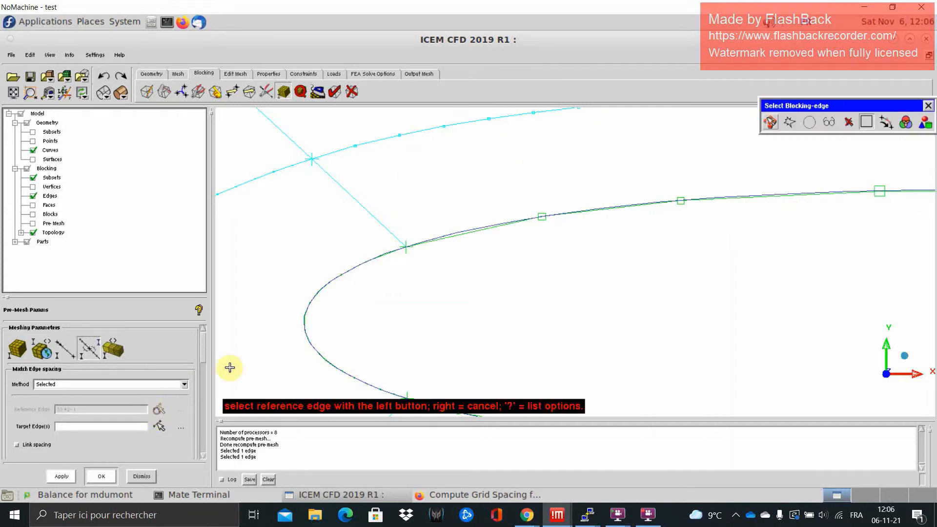
pyautogui.click(377, 265)
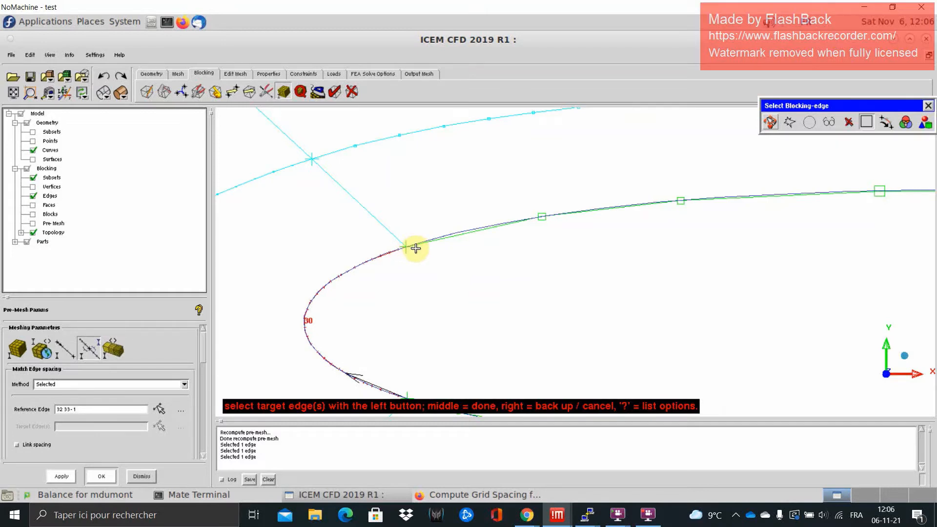
pyautogui.click(440, 244)
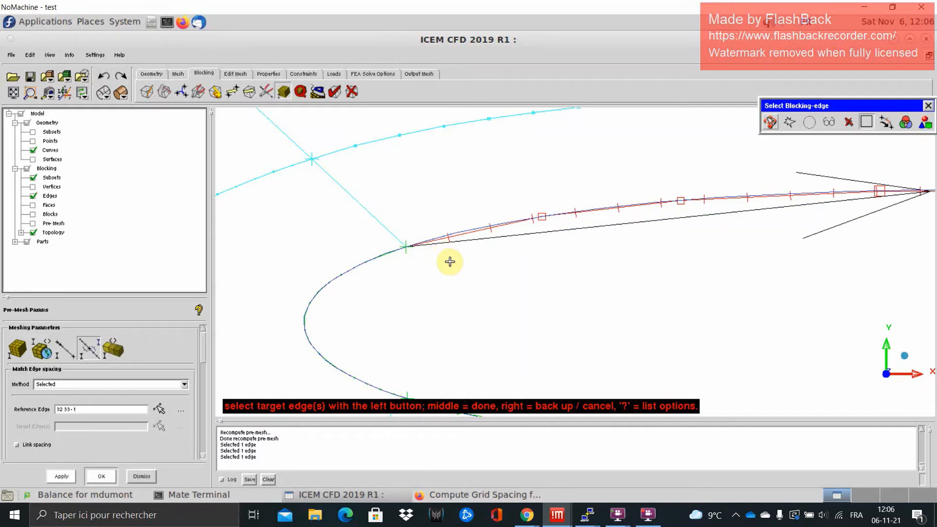
pyautogui.middleClick(449, 261)
# Recompute and display the pre-mesh, checking the cell transition at the upper junction of the leading-edge arc.
pyautogui.click(32, 223)
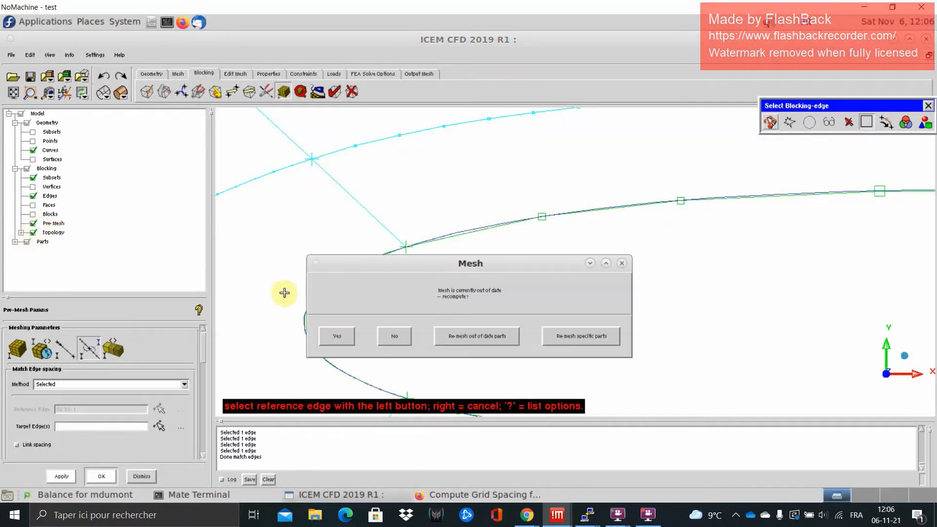
pyautogui.click(341, 336)
pyautogui.scroll(2, 385, 264)
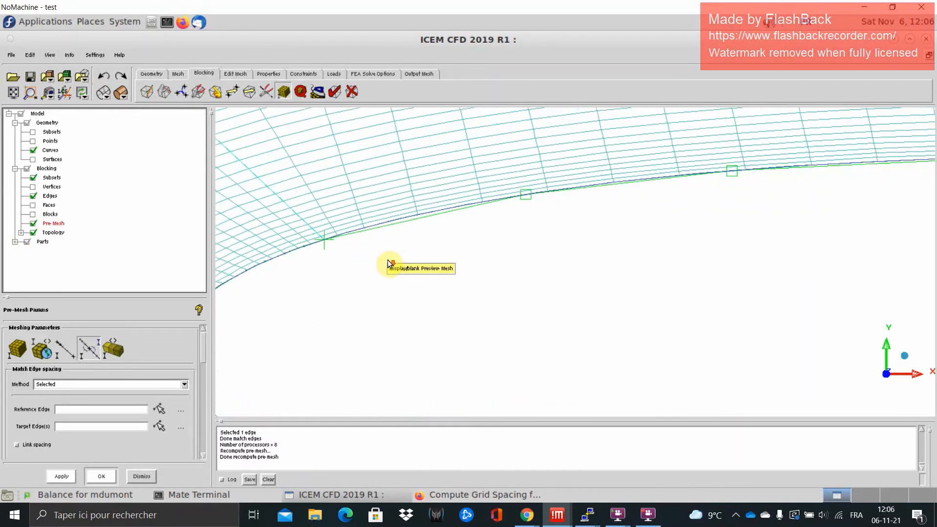
pyautogui.scroll(-3, 387, 263)
pyautogui.moveTo(288, 245); pyautogui.dragTo(496, 277, button='middle')
pyautogui.scroll(-4, 351, 260)
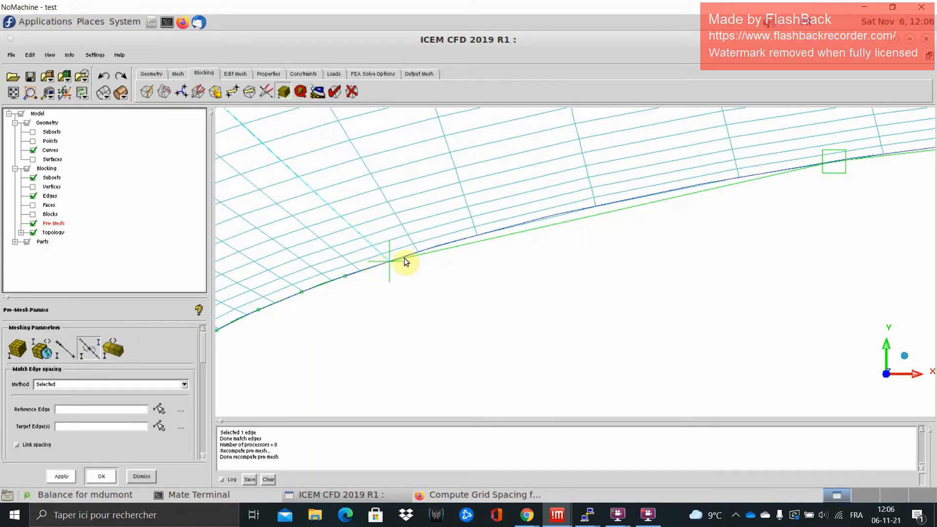
pyautogui.scroll(6, 487, 300)
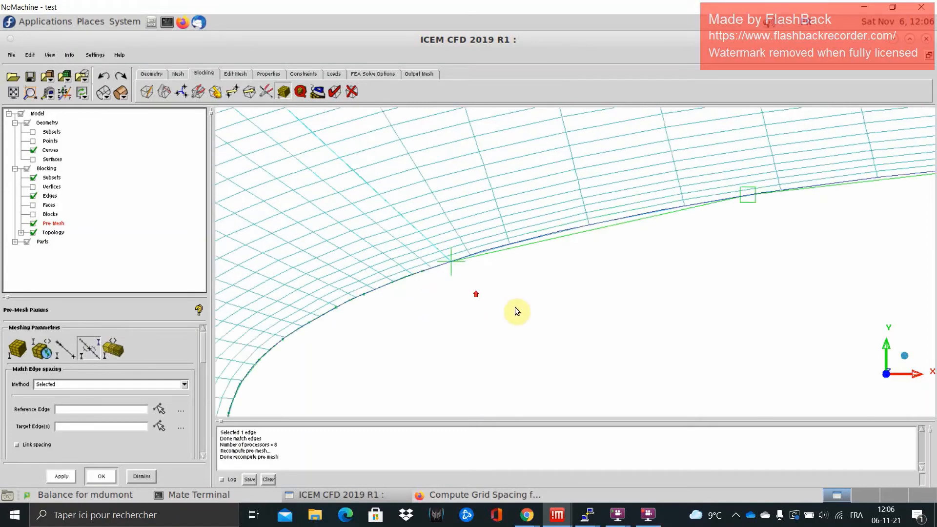
pyautogui.scroll(2, 574, 314)
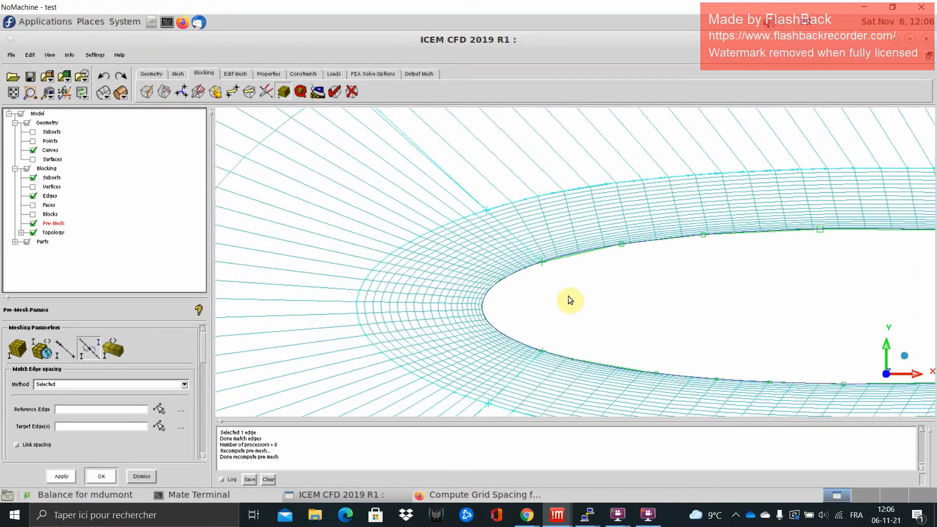
# Match the upper outer O-grid edge's spacing to the outer leading-edge arc as reference.
pyautogui.click(159, 409)
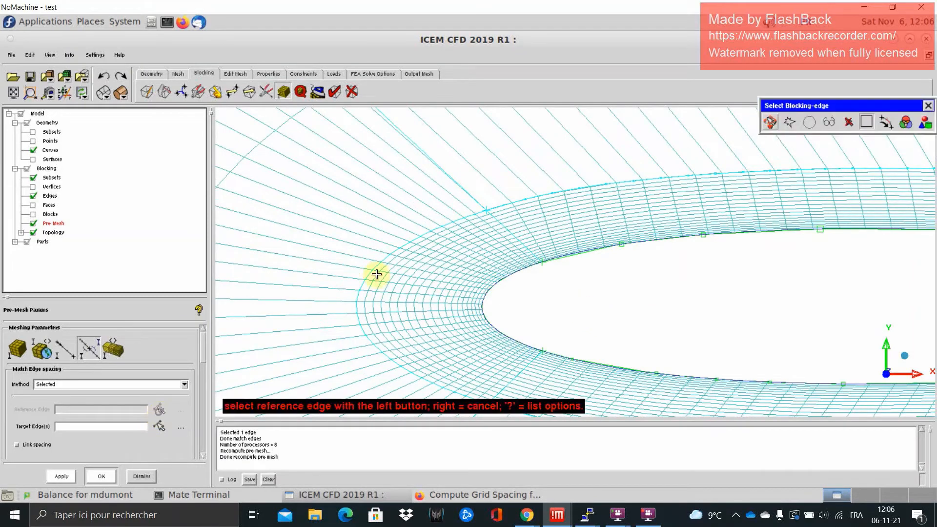
pyautogui.click(468, 216)
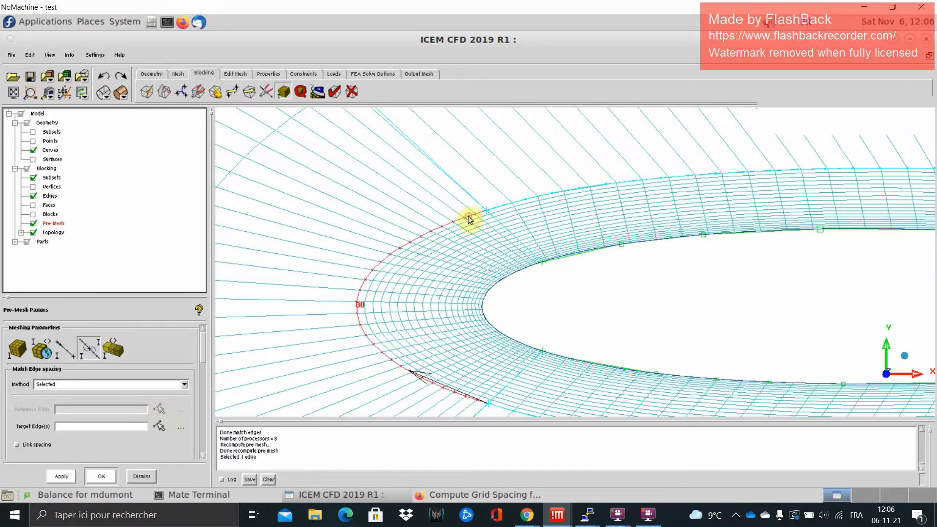
pyautogui.click(504, 205)
pyautogui.middleClick(593, 217)
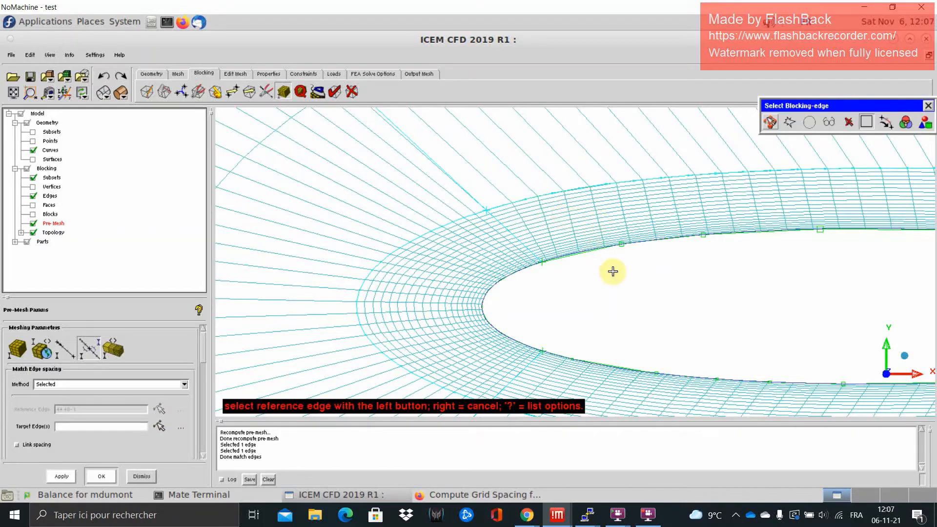
# Match the lower airfoil surface edge to the leading-edge arc and the lower outer O-grid edge to the outer arc.
pyautogui.scroll(2, 602, 292)
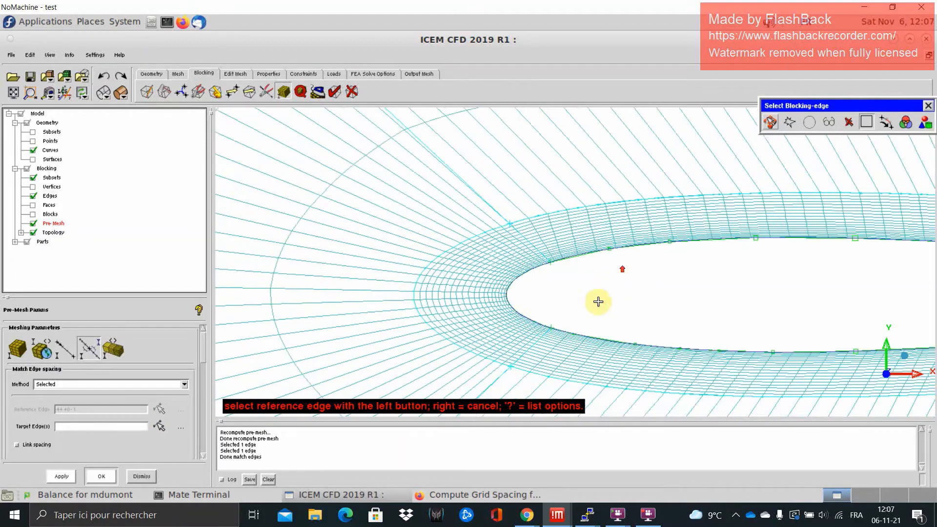
pyautogui.click(559, 331)
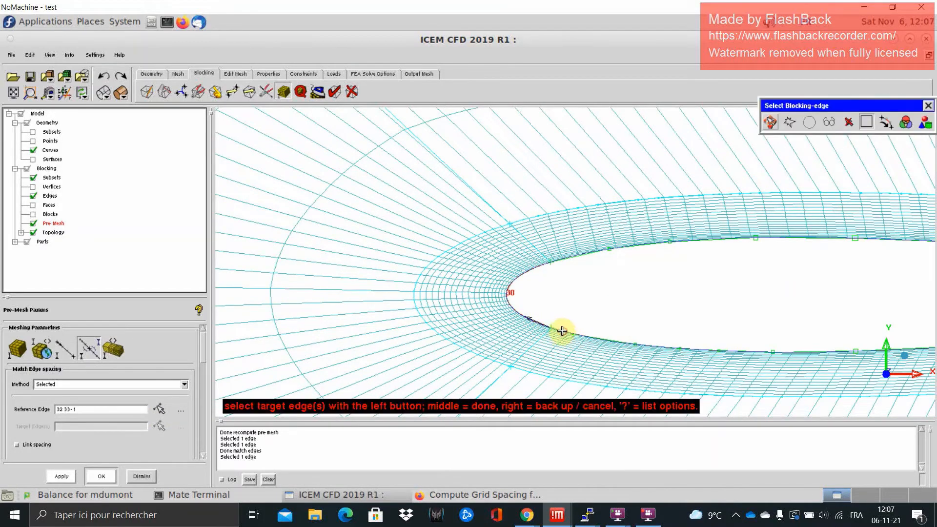
pyautogui.middleClick(560, 335)
pyautogui.click(494, 362)
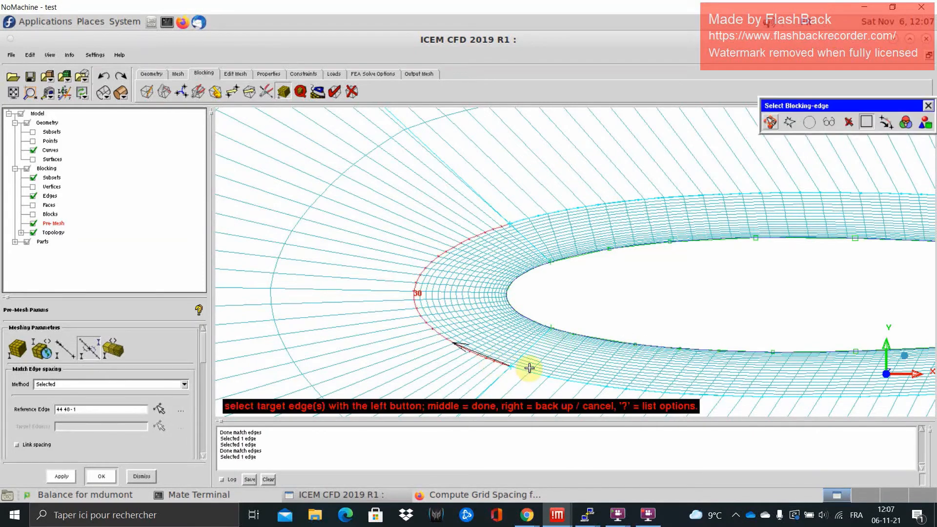
pyautogui.click(543, 361)
pyautogui.middleClick(543, 359)
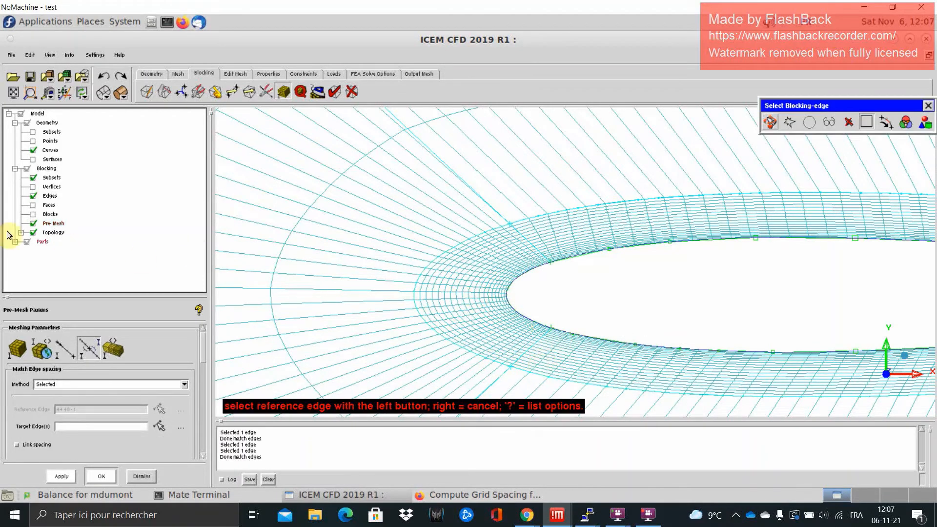
# Recompute and redisplay the pre-mesh with the matched spacings on the inner and outer O-grid edges.
pyautogui.click(32, 224)
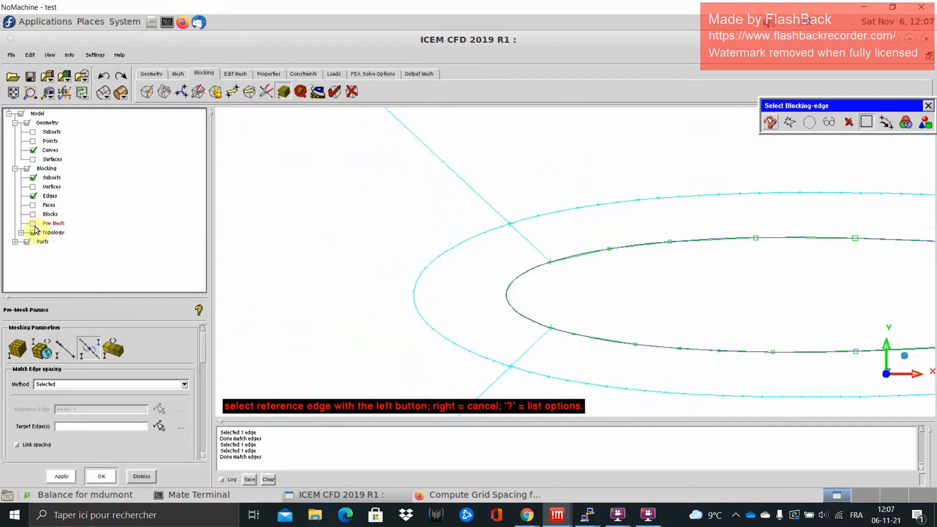
pyautogui.click(33, 224)
pyautogui.click(342, 339)
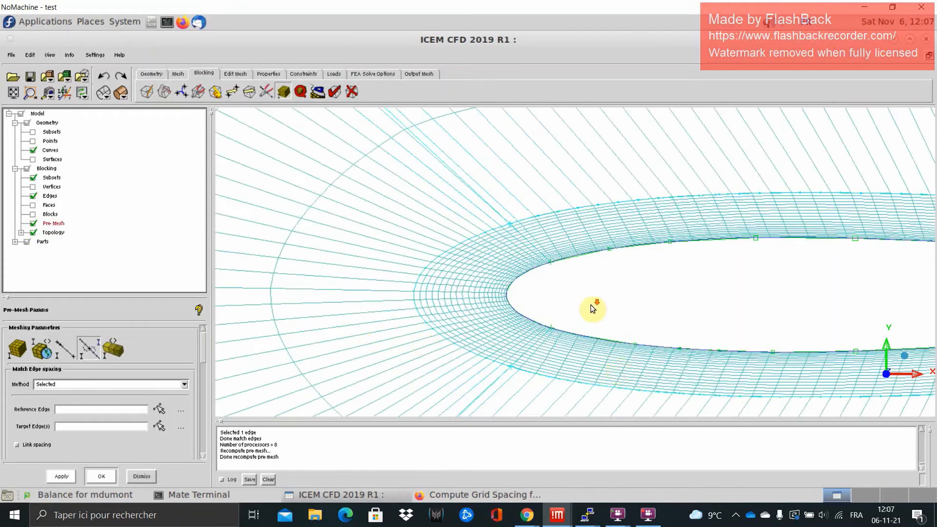
# Examine the pre-mesh at the leading-edge junctions and along the airfoil for smooth cell-size transitions.
pyautogui.scroll(-6, 590, 304)
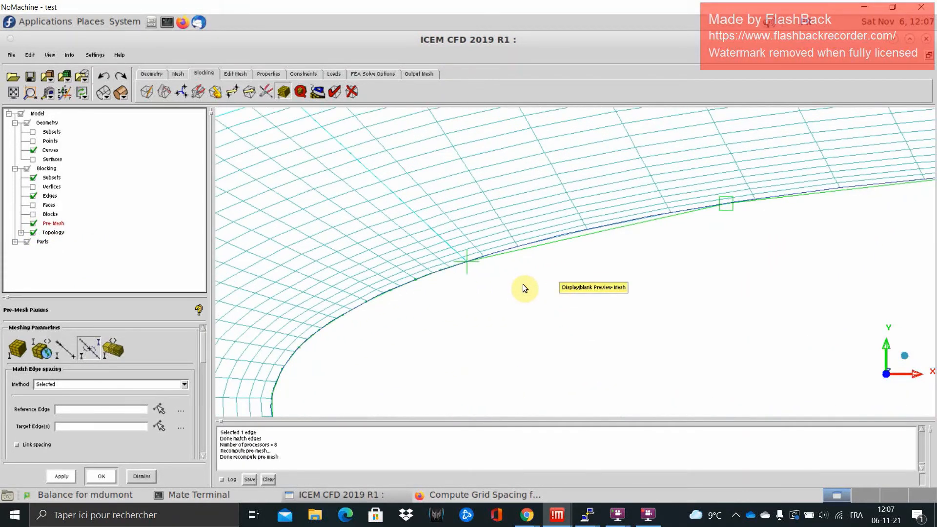
pyautogui.scroll(6, 522, 283)
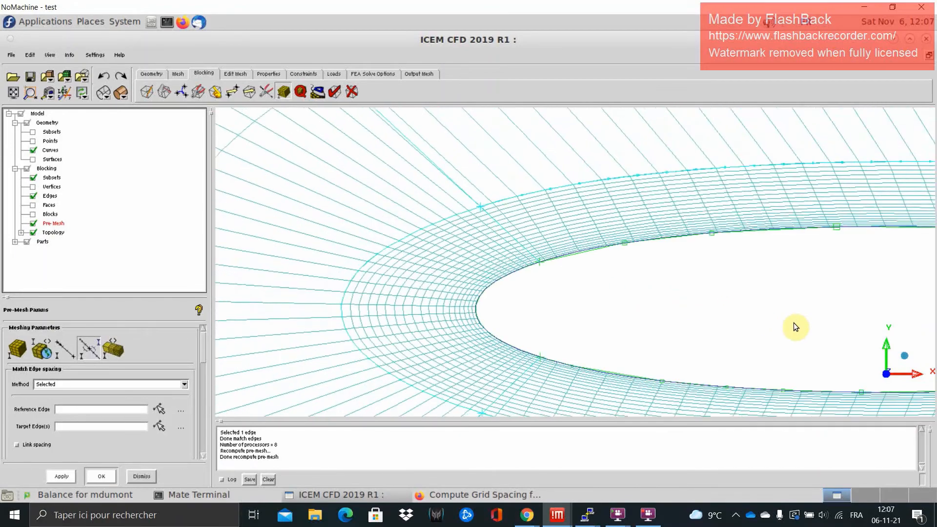
pyautogui.moveTo(794, 322); pyautogui.dragTo(611, 286, button='middle')
pyautogui.scroll(2, 610, 285)
pyautogui.scroll(-3, 650, 291)
pyautogui.moveTo(694, 296); pyautogui.dragTo(589, 336, button='middle')
pyautogui.scroll(3, 472, 296)
pyautogui.moveTo(373, 312); pyautogui.dragTo(569, 275, button='middle')
# Set the node count of the airfoil's upper surface edge to 80 and apply it.
pyautogui.click(63, 348)
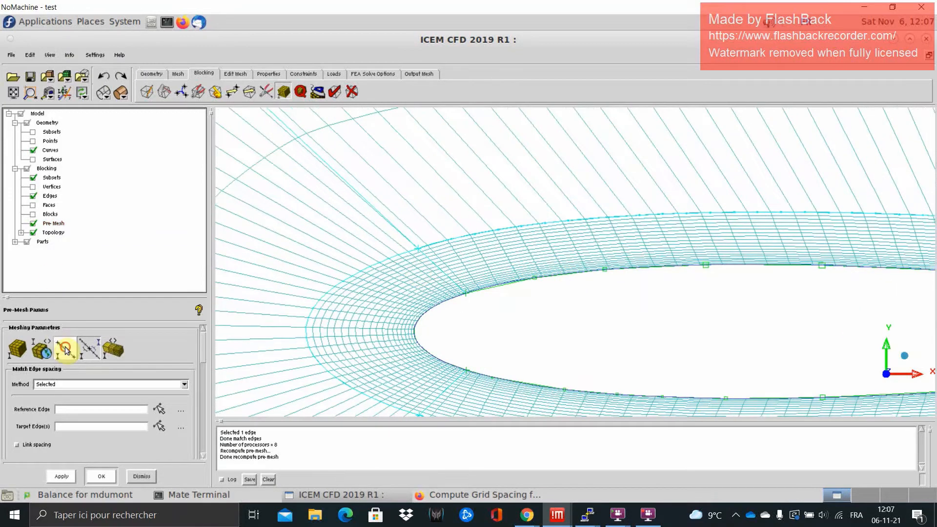
pyautogui.click(569, 283)
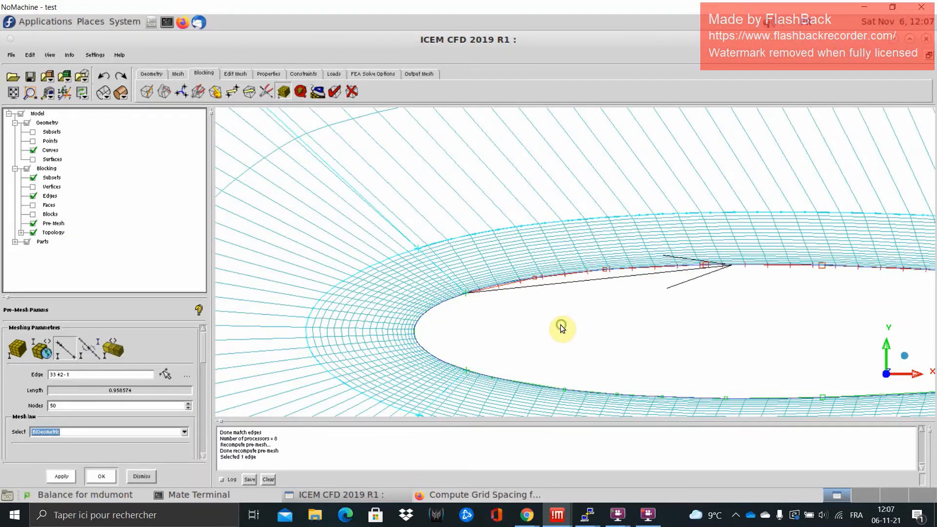
pyautogui.click(123, 404)
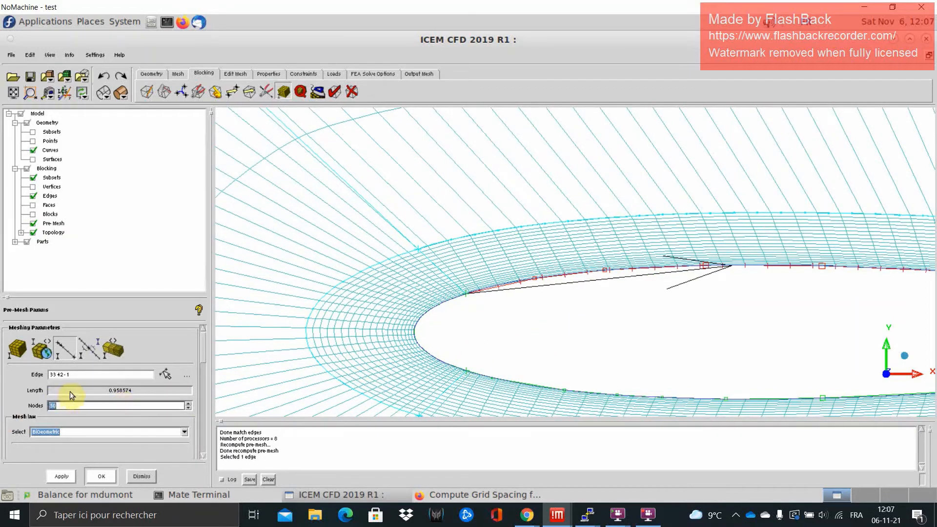
pyautogui.write('80')
pyautogui.click(62, 476)
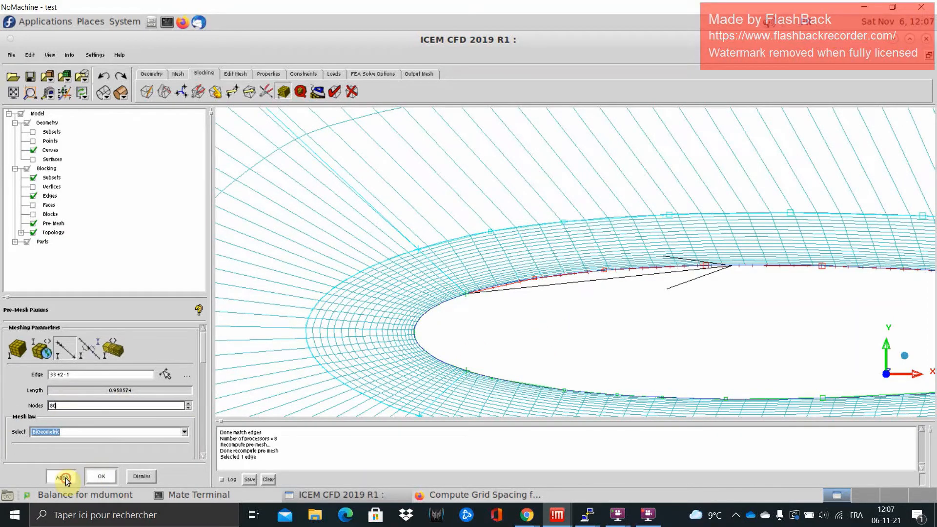
# Recompute the pre-mesh with the new node count and examine the cells around the leading edge and along the airfoil.
pyautogui.click(33, 223)
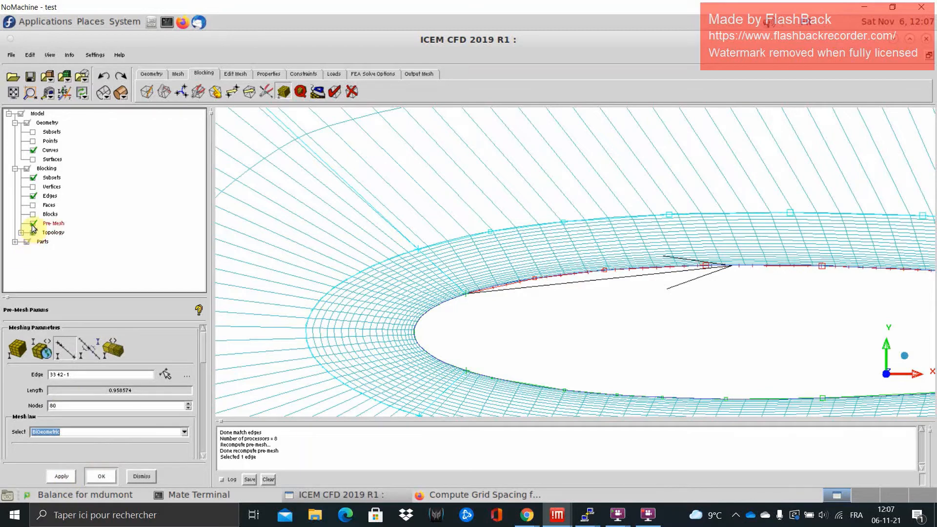
pyautogui.click(341, 335)
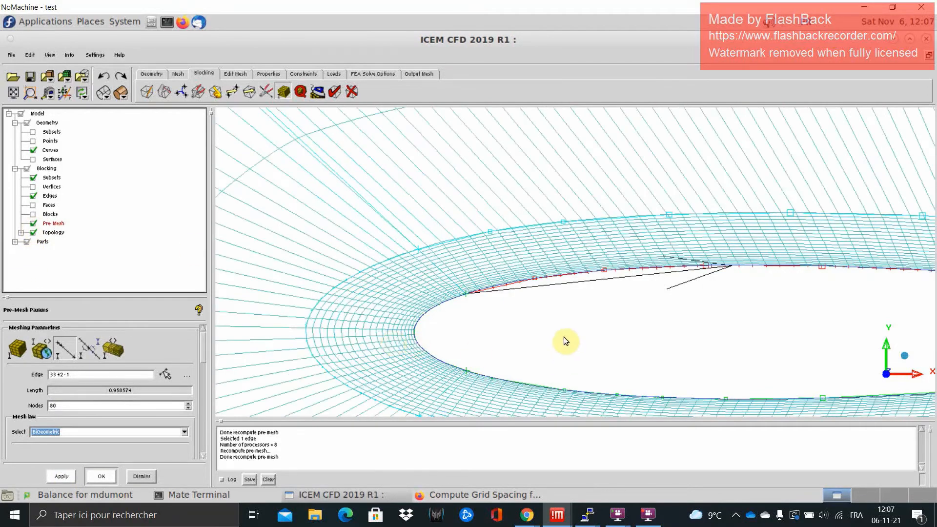
pyautogui.scroll(3, 494, 312)
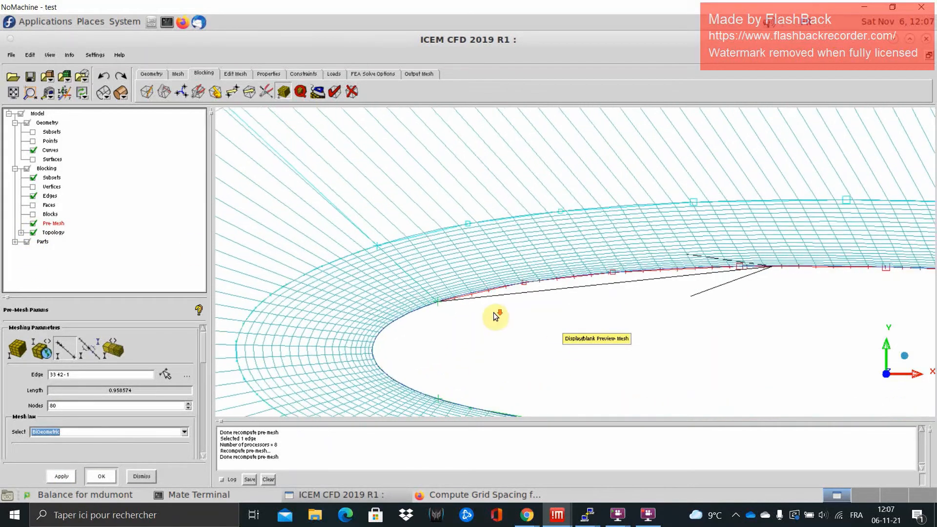
pyautogui.moveTo(497, 312); pyautogui.dragTo(548, 265, button='middle')
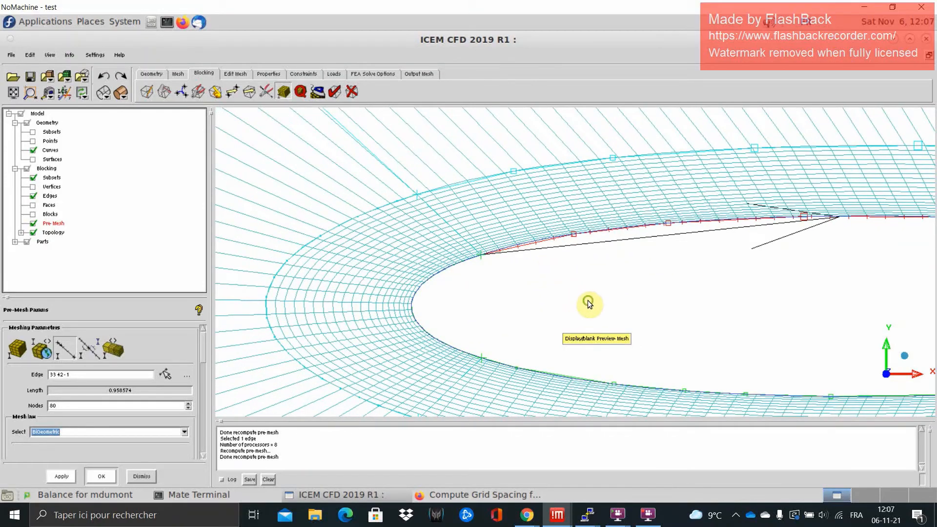
pyautogui.scroll(-6, 587, 300)
pyautogui.scroll(-4, 688, 297)
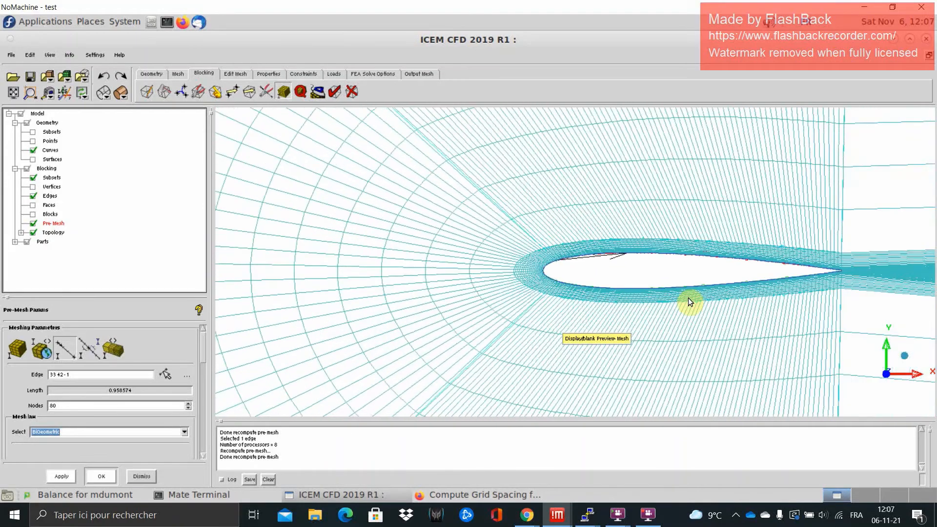
pyautogui.scroll(8, 622, 288)
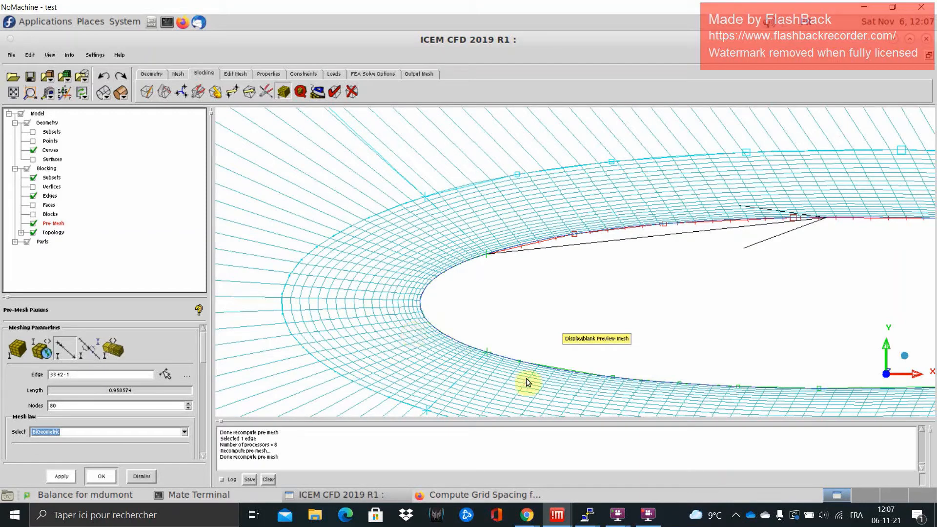
pyautogui.scroll(-8, 628, 244)
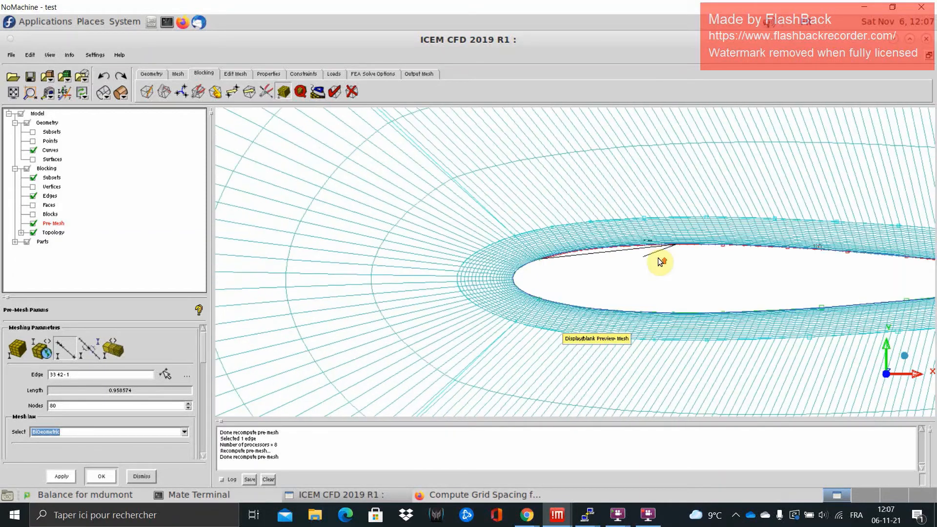
pyautogui.scroll(4, 634, 267)
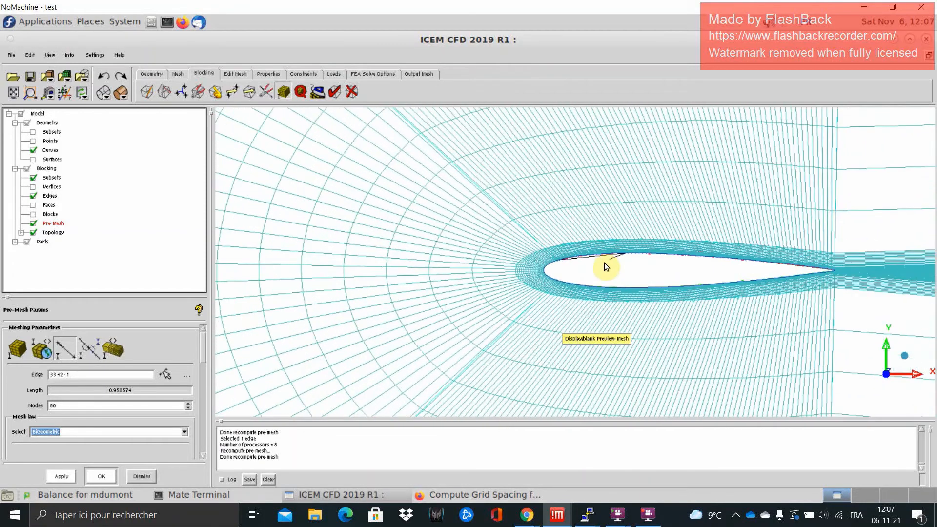
pyautogui.scroll(5, 607, 264)
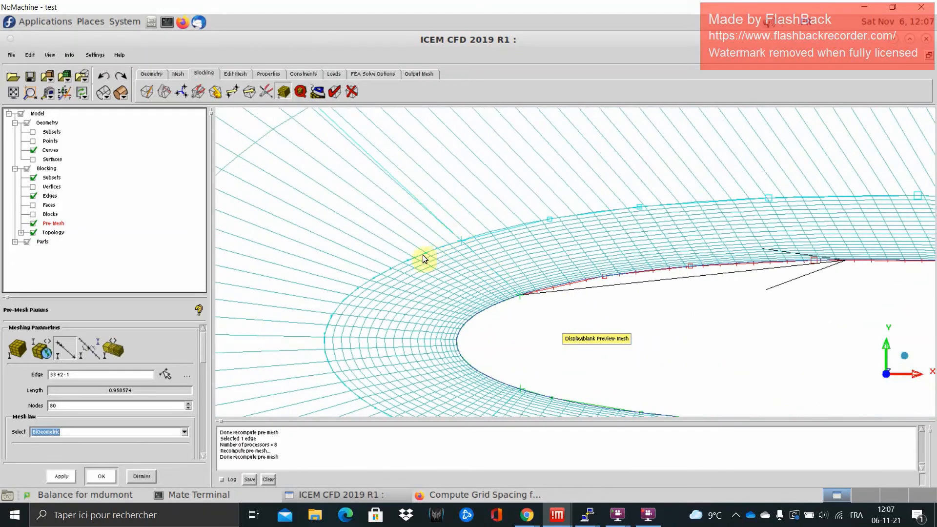
# Match the spacing of the upper diagonal far-field edge to the short O-grid edge joining it at the airfoil's leading edge.
pyautogui.click(164, 375)
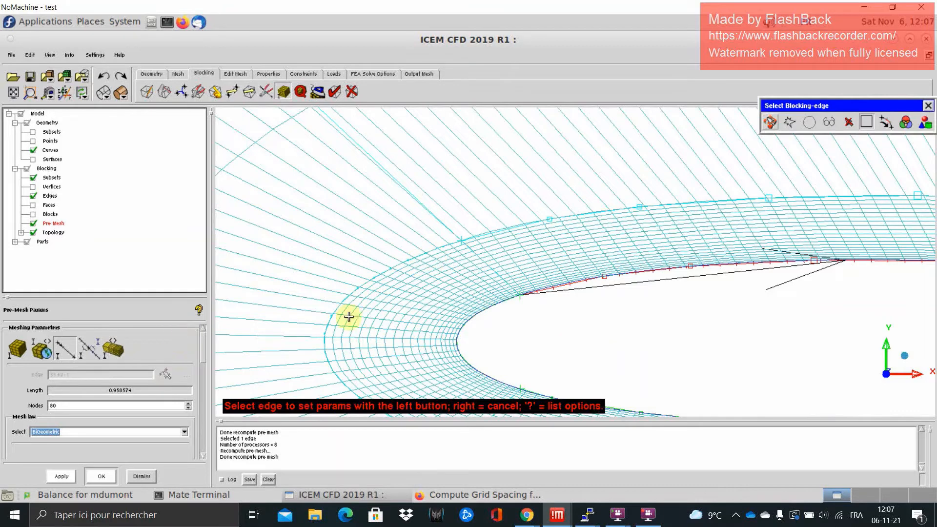
pyautogui.click(92, 348)
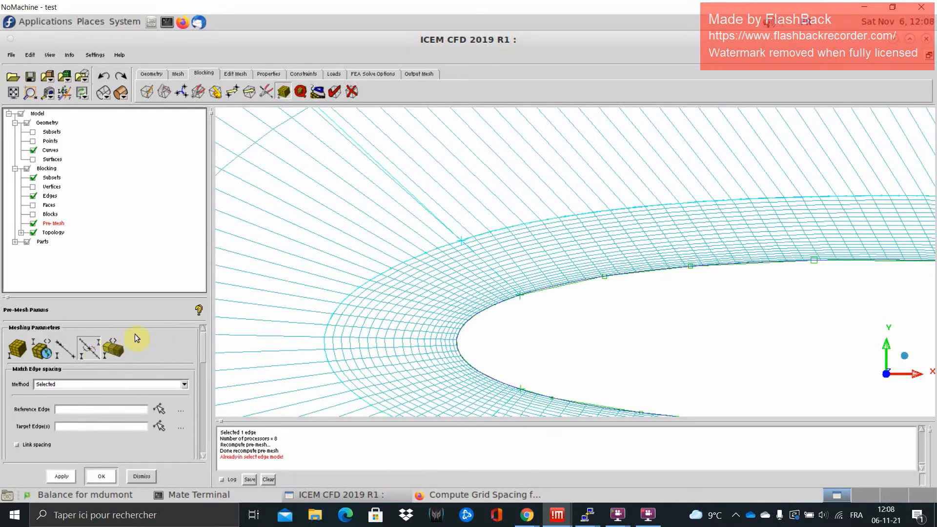
pyautogui.click(159, 408)
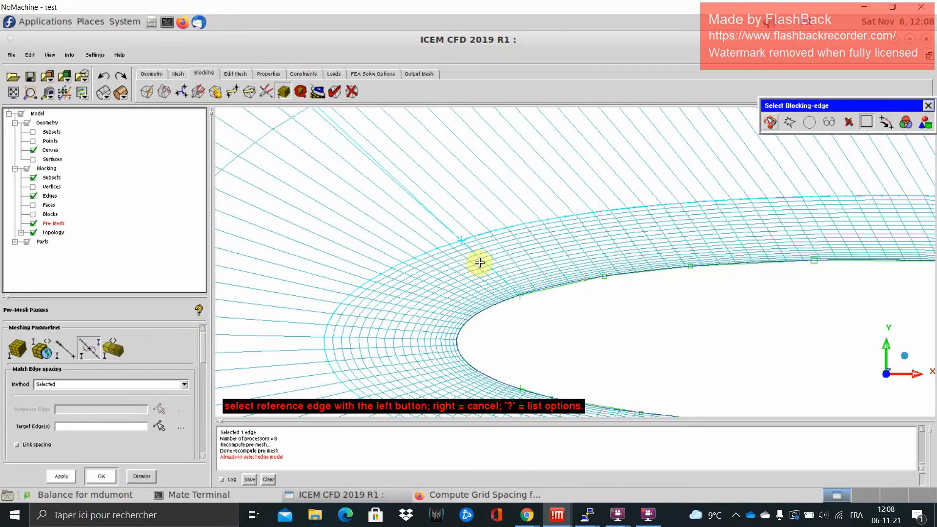
pyautogui.click(470, 248)
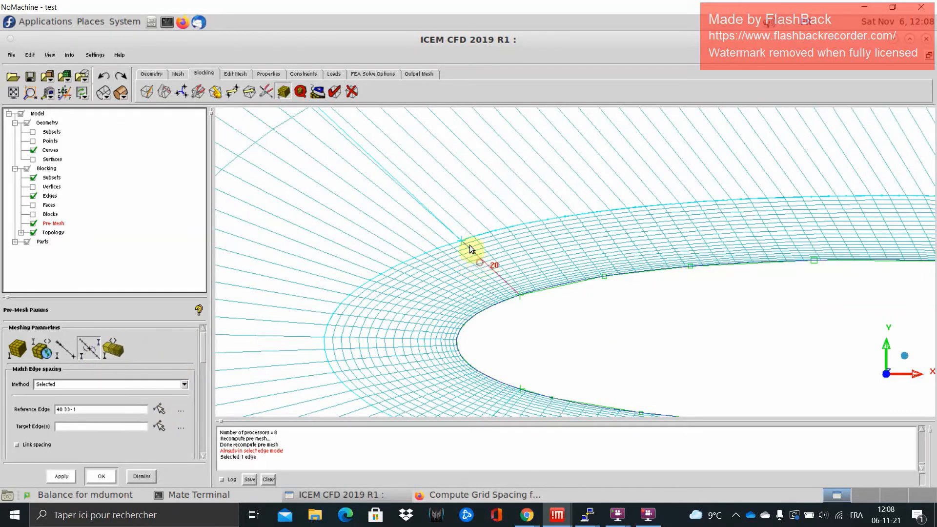
pyautogui.click(437, 220)
pyautogui.middleClick(436, 219)
pyautogui.scroll(-2, 340, 286)
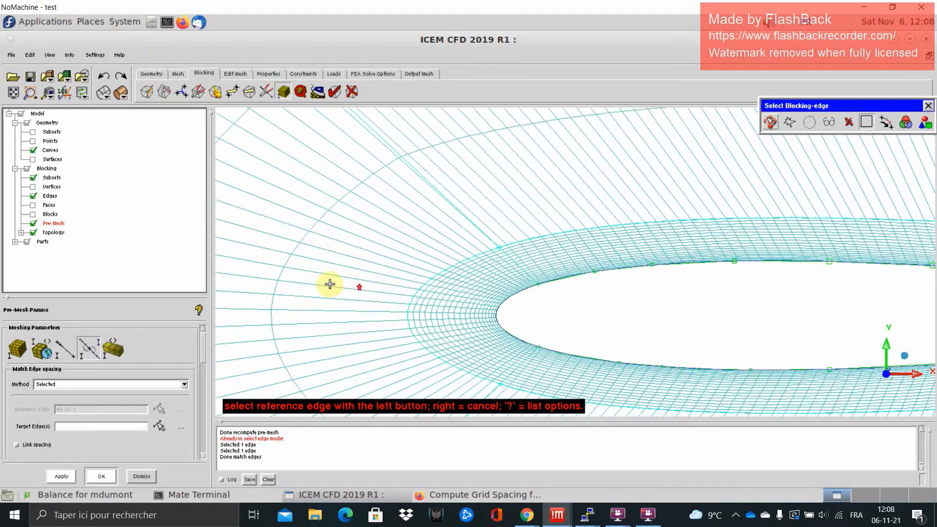
# Select the upper diagonal far-field edge for edge parameters and examine its node distribution out to the outer boundary.
pyautogui.click(65, 348)
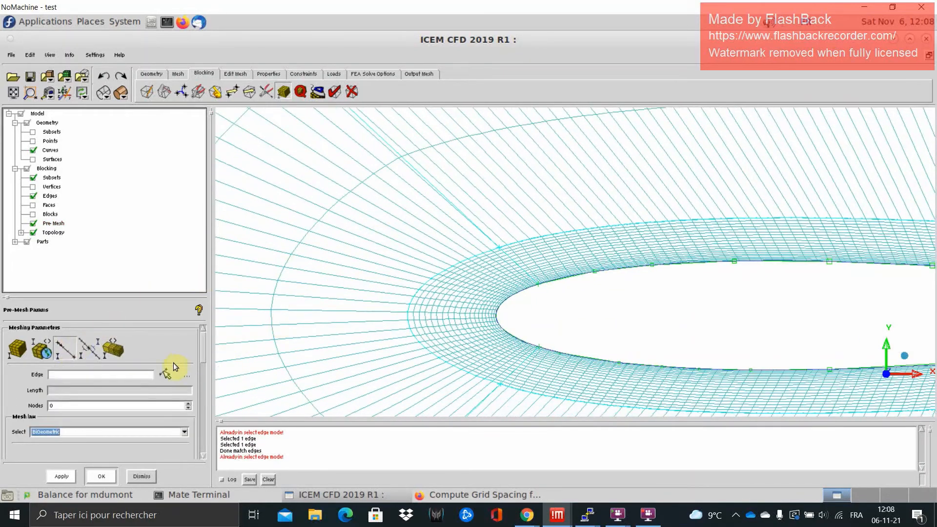
pyautogui.click(166, 373)
pyautogui.click(467, 225)
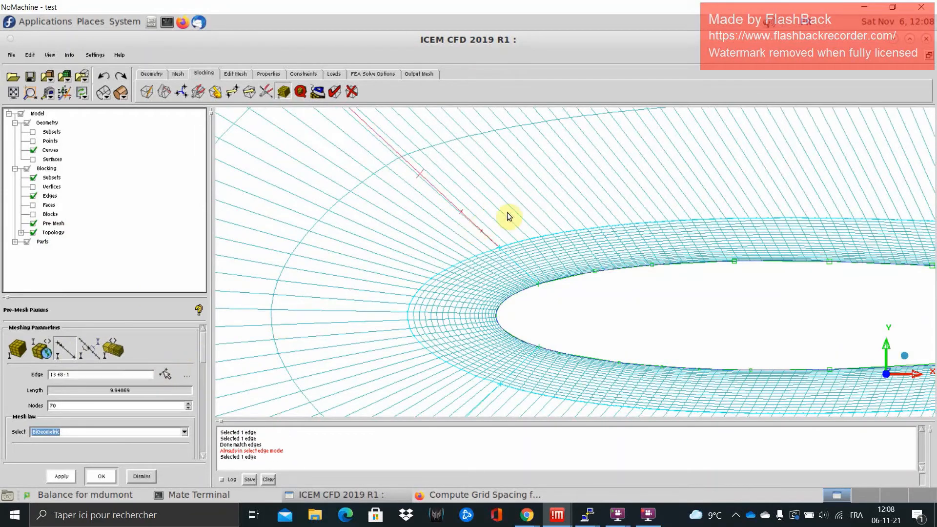
pyautogui.scroll(-6, 509, 214)
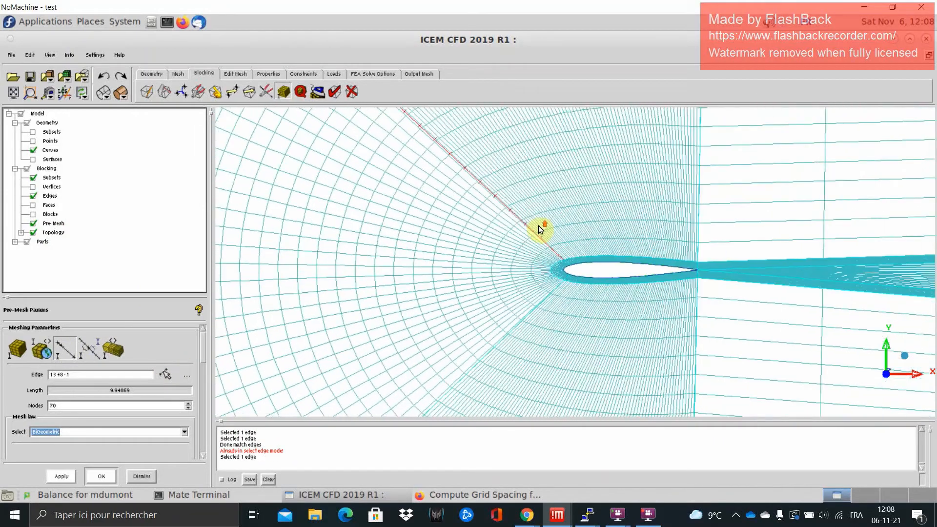
pyautogui.scroll(-5, 540, 229)
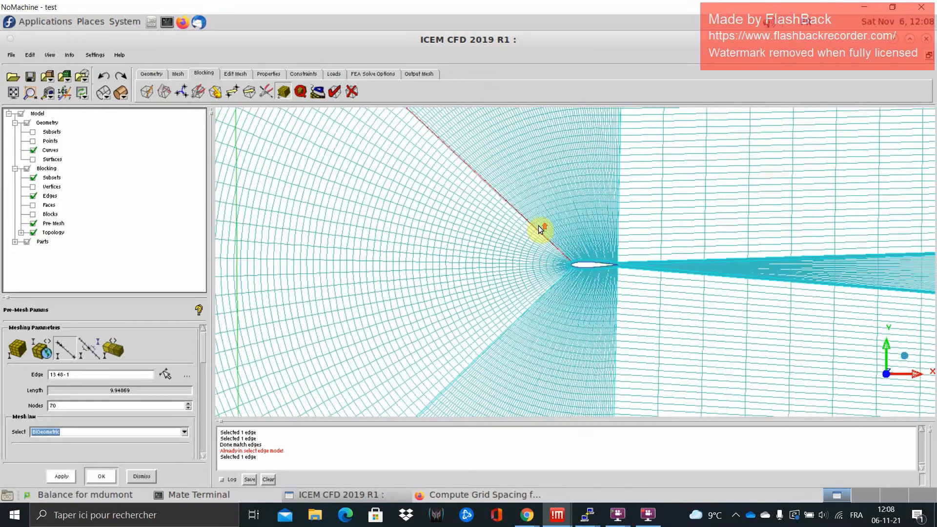
pyautogui.scroll(-4, 540, 228)
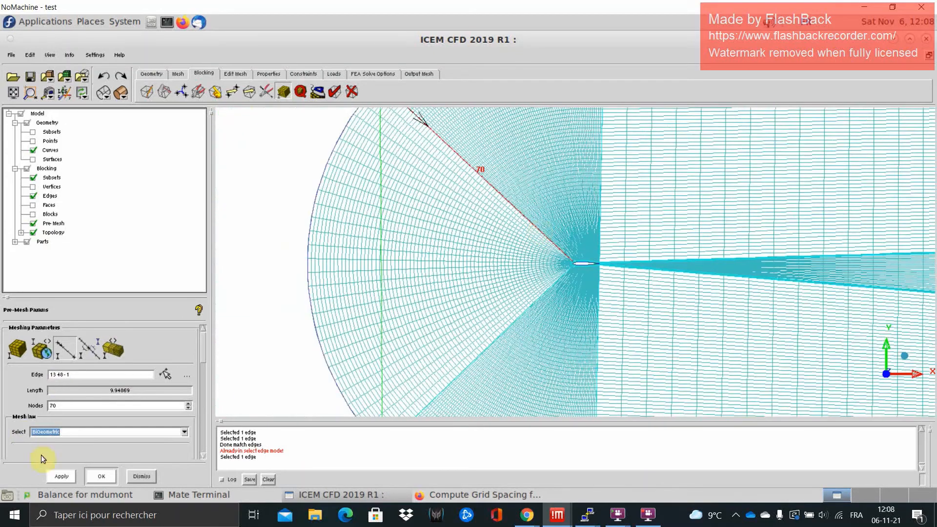
# Recompute the pre-mesh with the matched diagonal edge spacing and frame the airfoil region.
pyautogui.click(34, 223)
pyautogui.click(33, 224)
pyautogui.click(336, 334)
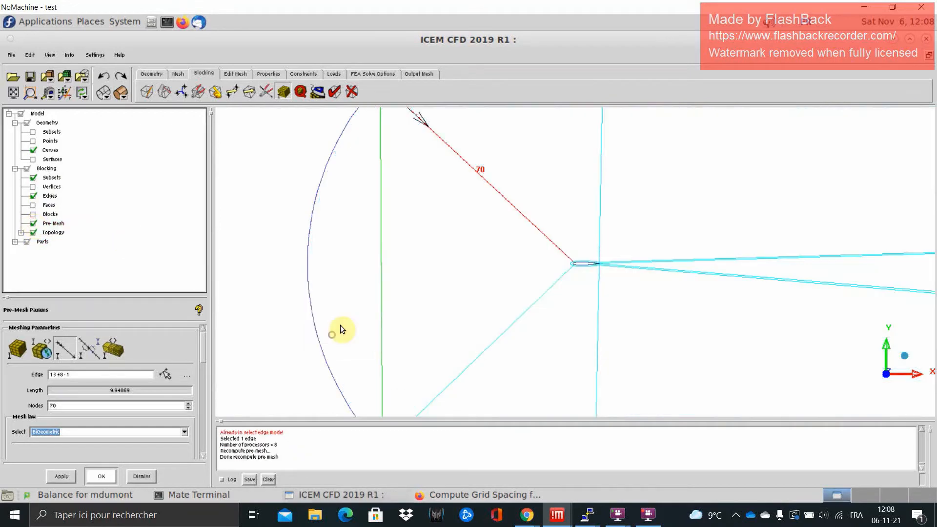
pyautogui.click(30, 92)
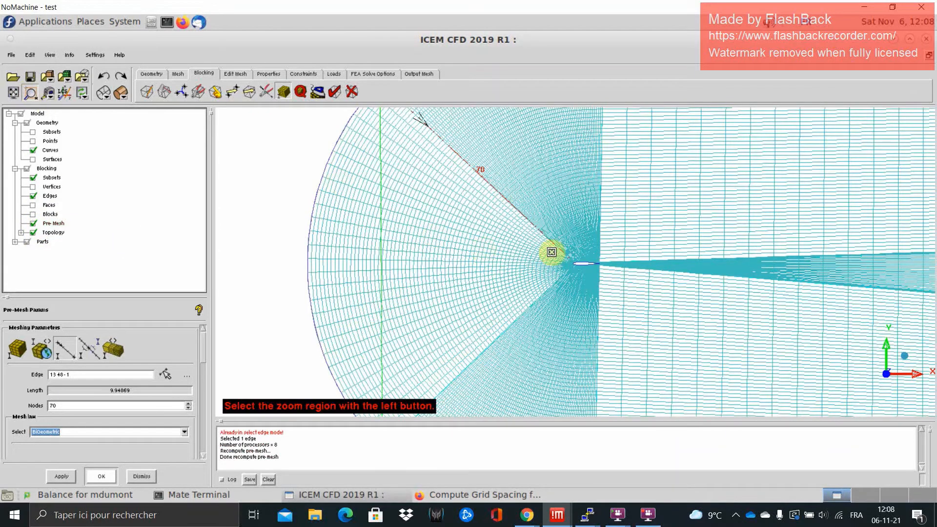
pyautogui.moveTo(551, 251); pyautogui.dragTo(594, 276)
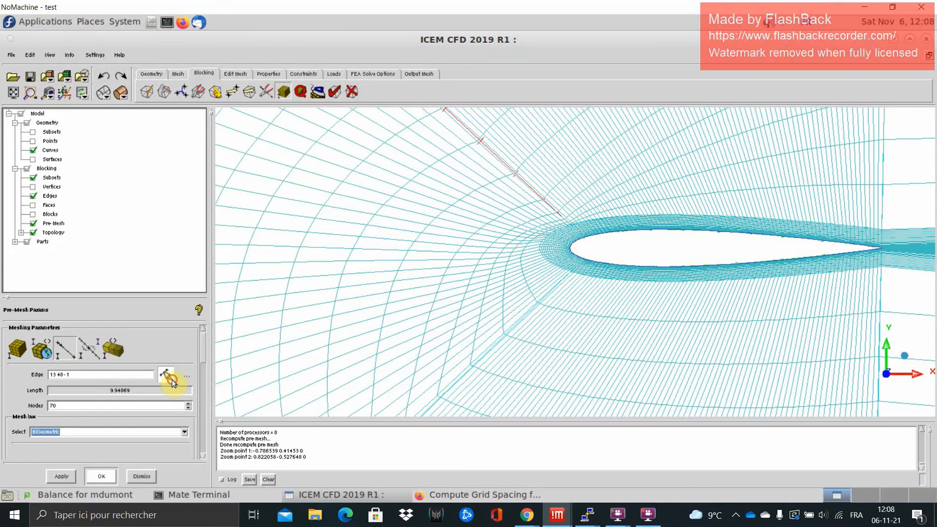
# Copy the upper diagonal far-field edge's mesh parameters to all parallel edges and apply them.
pyautogui.click(171, 380)
pyautogui.click(513, 171)
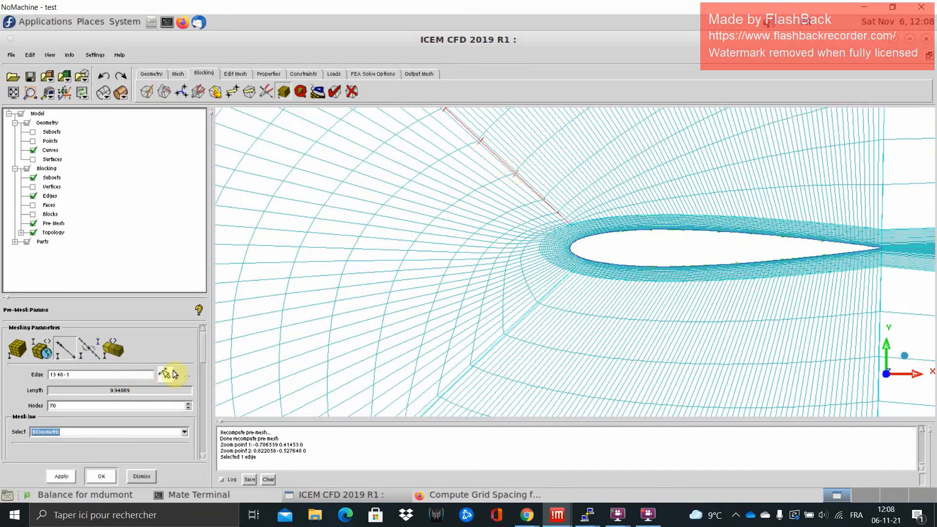
pyautogui.moveTo(204, 357); pyautogui.dragTo(203, 414)
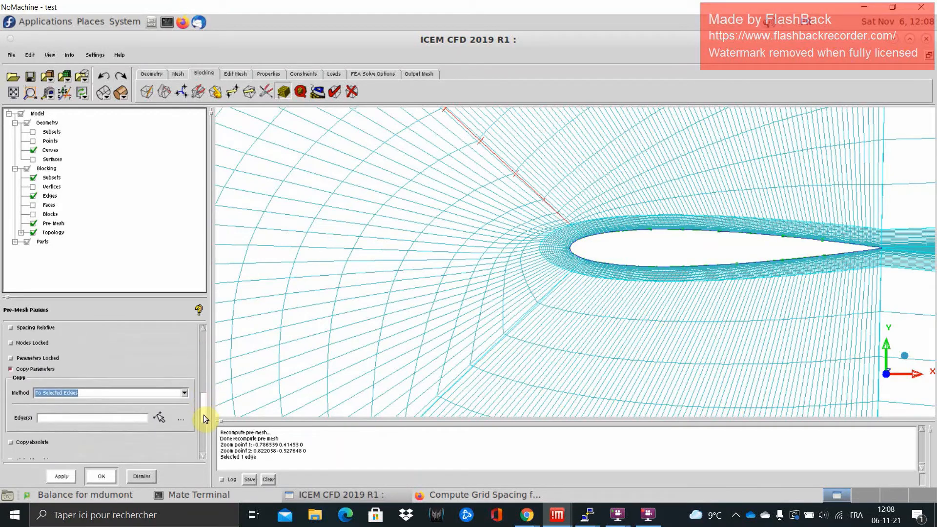
pyautogui.click(184, 393)
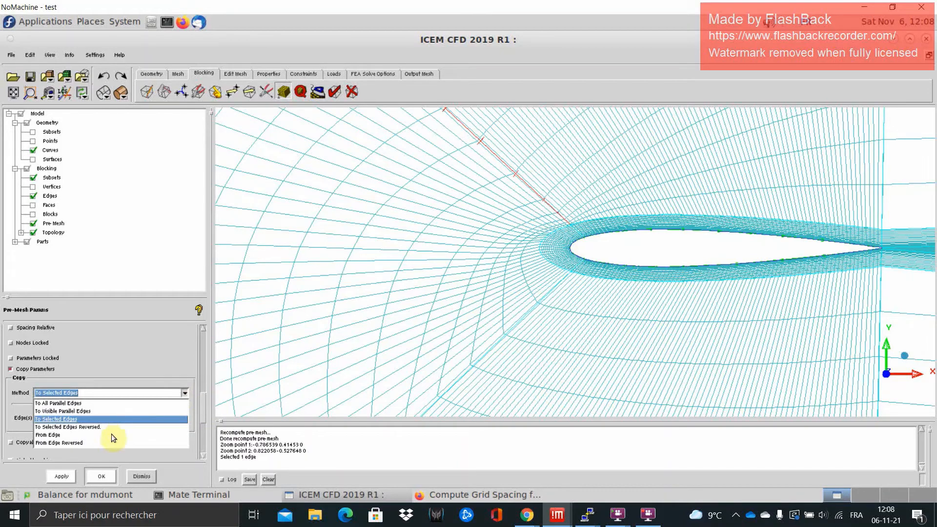
pyautogui.click(58, 403)
pyautogui.click(62, 481)
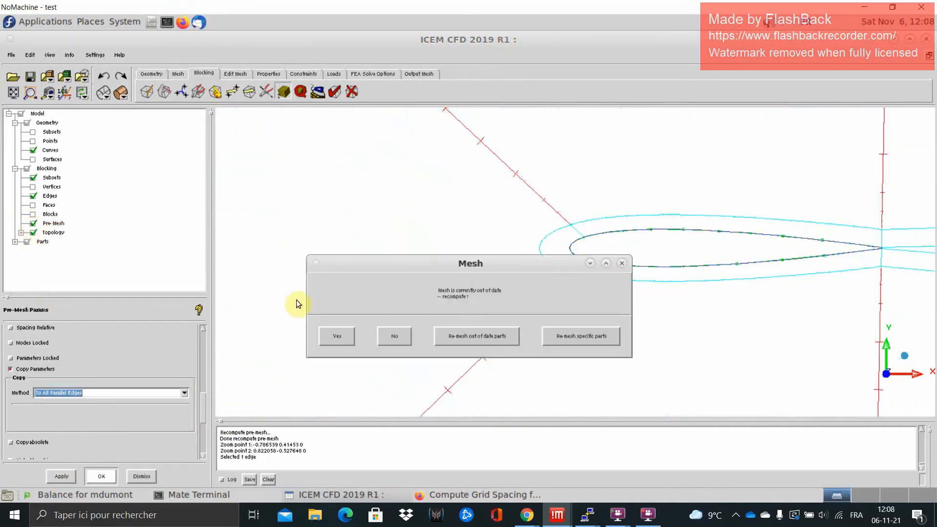
# Recompute the pre-mesh with the copied parameters and examine the transition between the O-grid and the far-field blocks.
pyautogui.click(325, 331)
pyautogui.scroll(-10, 647, 340)
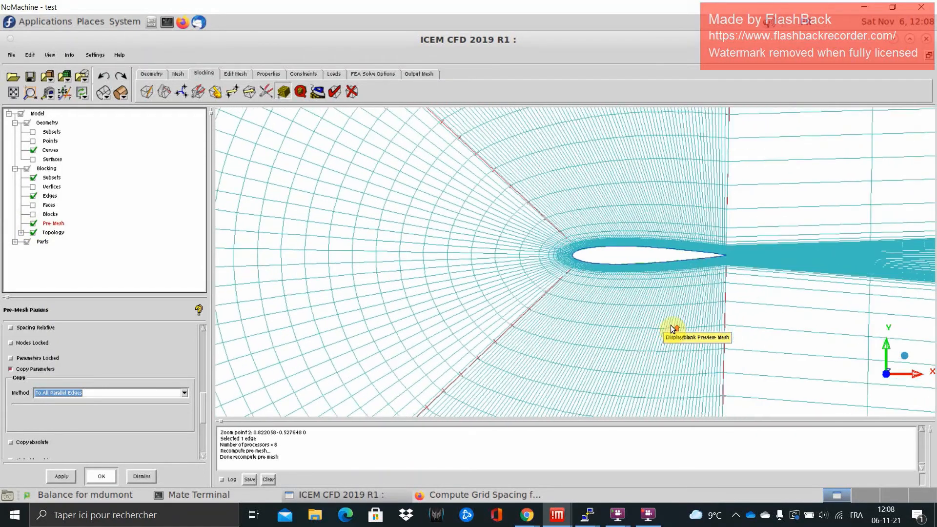
pyautogui.scroll(-4, 572, 289)
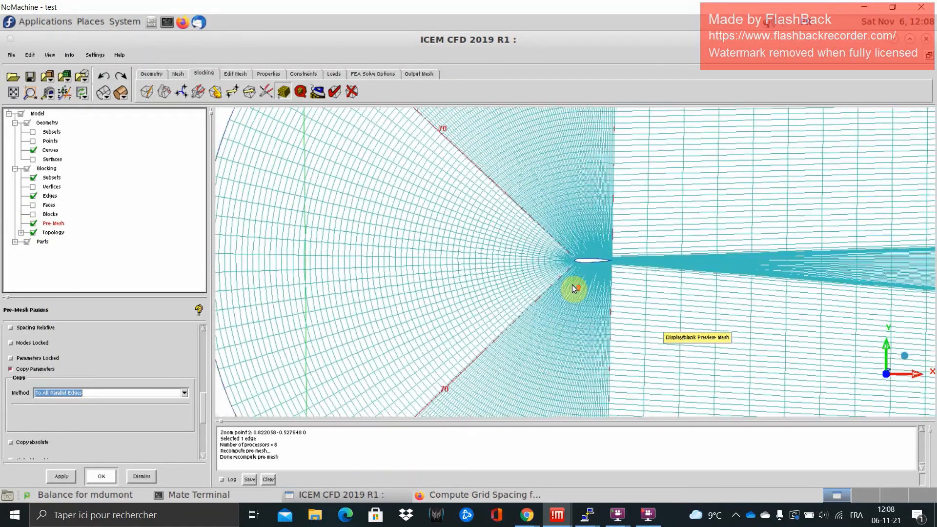
pyautogui.scroll(5, 613, 247)
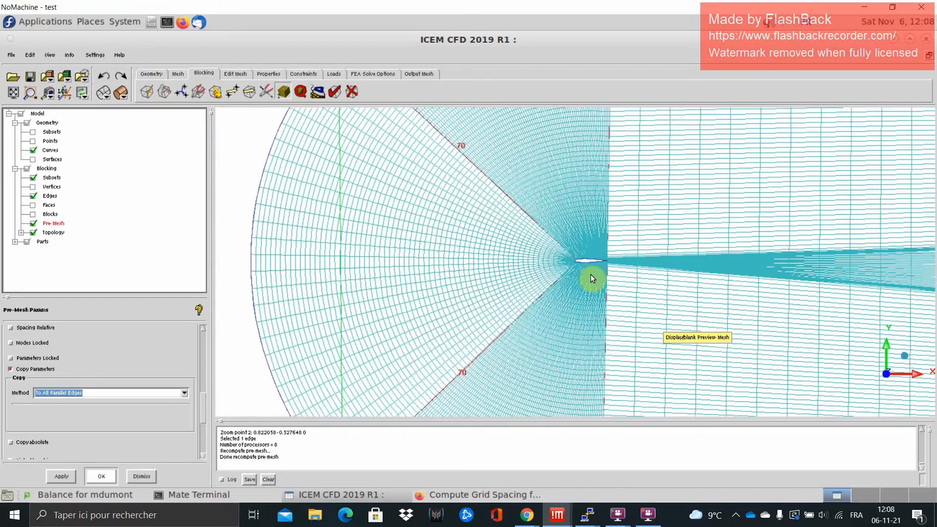
pyautogui.scroll(6, 606, 271)
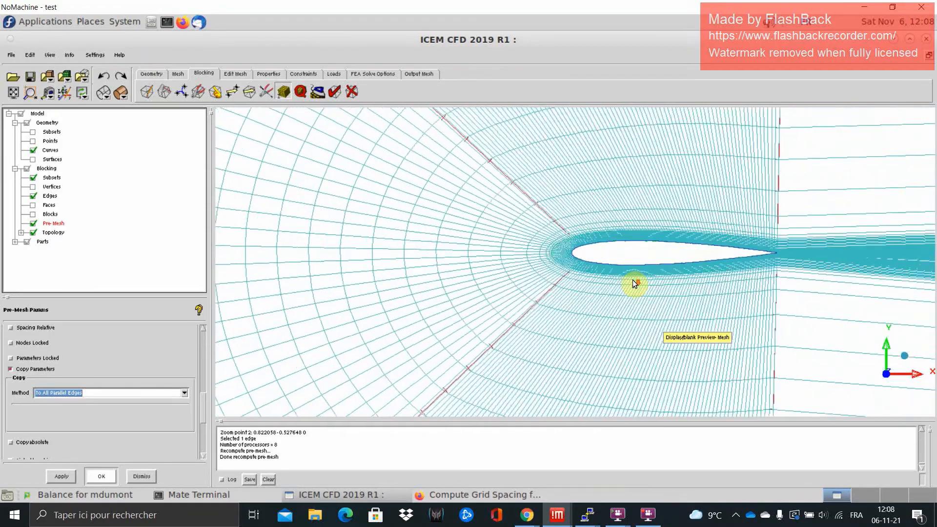
pyautogui.moveTo(612, 241); pyautogui.dragTo(637, 276, button='middle')
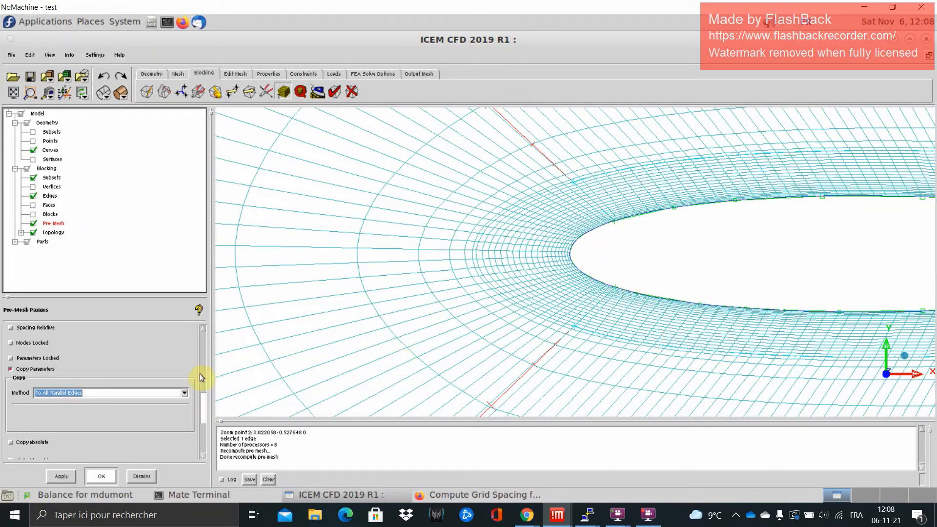
# Set Ratio 2 of the diagonal far-field edge to 1.3, apply it and recompute the pre-mesh.
pyautogui.moveTo(200, 375)
pyautogui.mouseDown()
pyautogui.moveTo(200, 359)
pyautogui.moveTo(206, 383)
pyautogui.mouseUp()
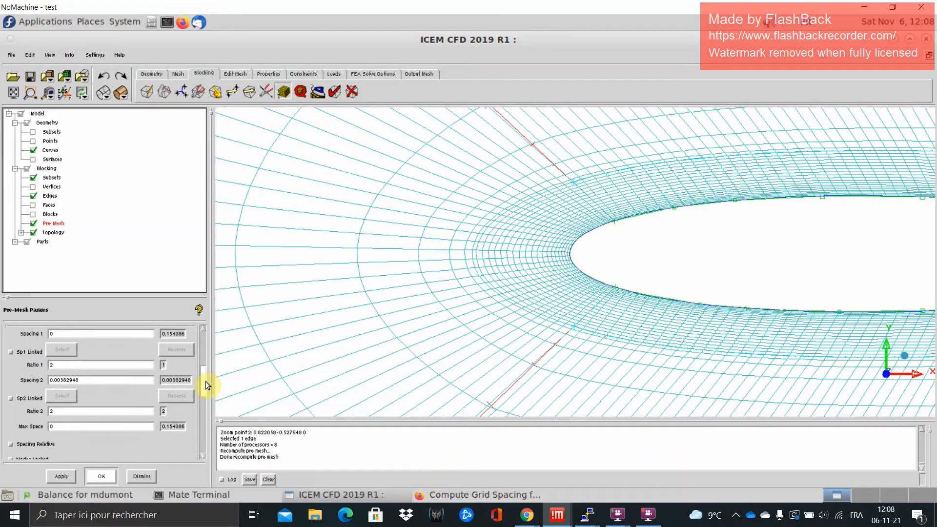
pyautogui.click(49, 409)
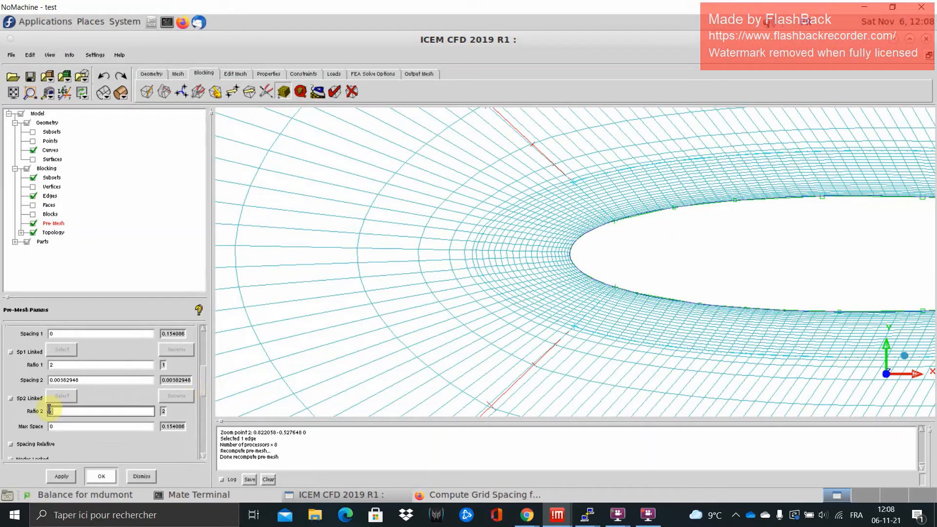
pyautogui.write('1.3')
pyautogui.click(62, 476)
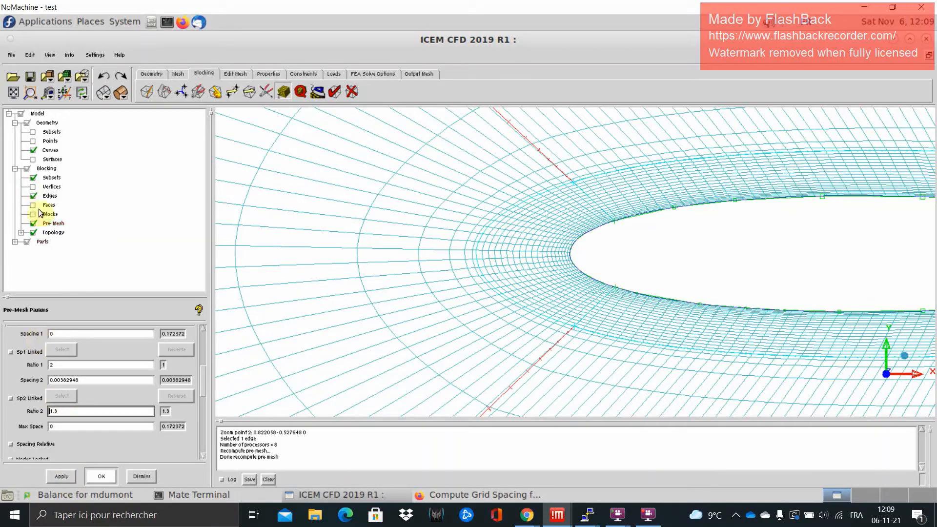
pyautogui.click(33, 223)
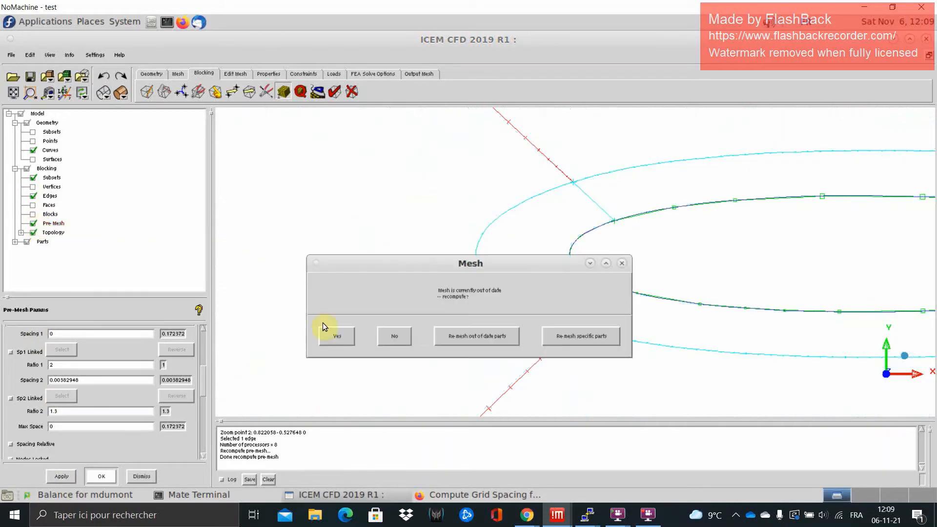
pyautogui.click(341, 331)
# Examine the recomputed mesh from the airfoil's leading and trailing edges out to the far-field boundary.
pyautogui.scroll(-5, 534, 315)
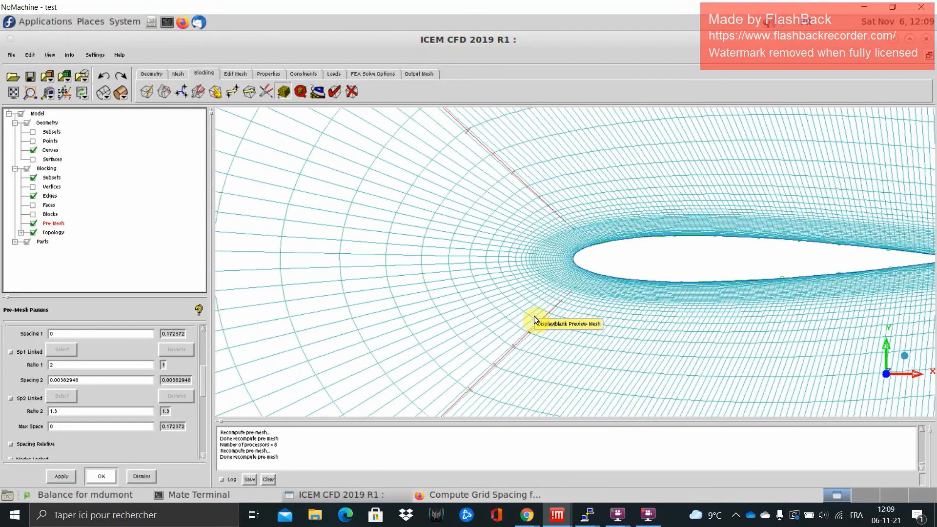
pyautogui.scroll(-5, 537, 308)
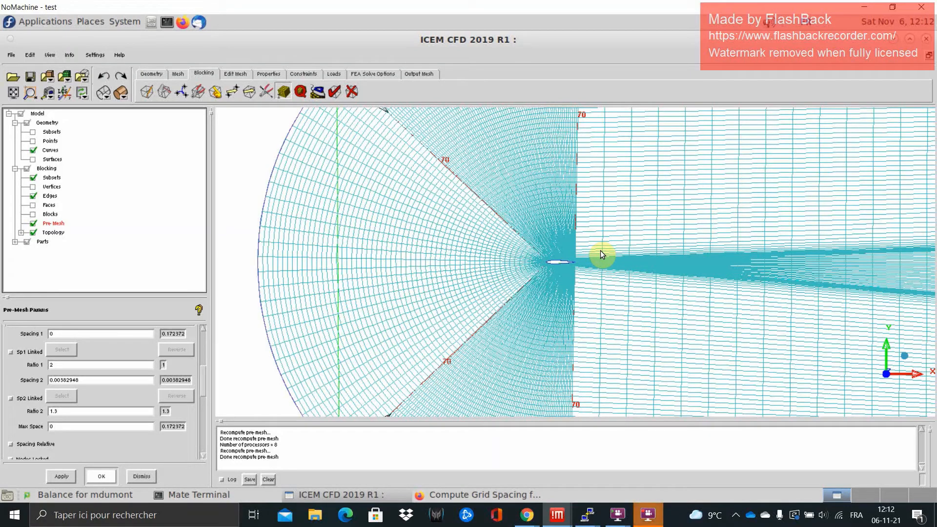
pyautogui.scroll(5, 602, 253)
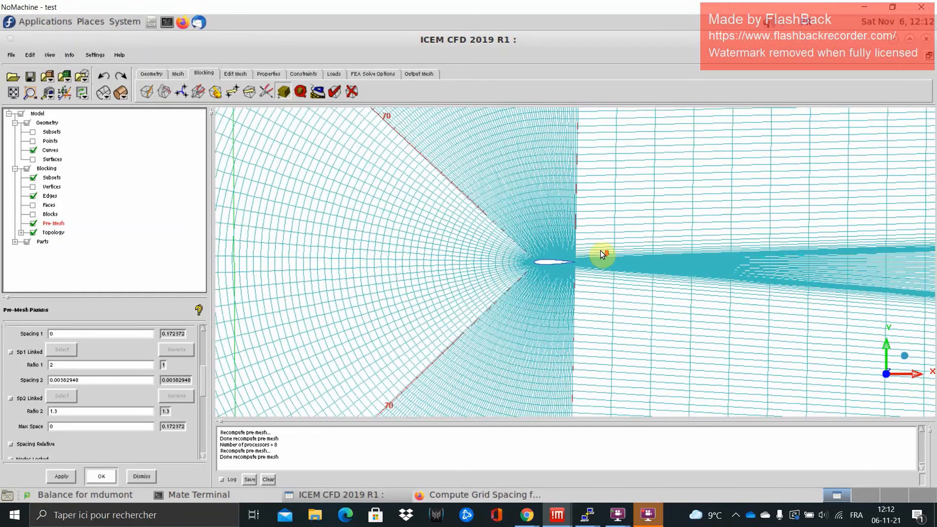
pyautogui.scroll(4, 565, 261)
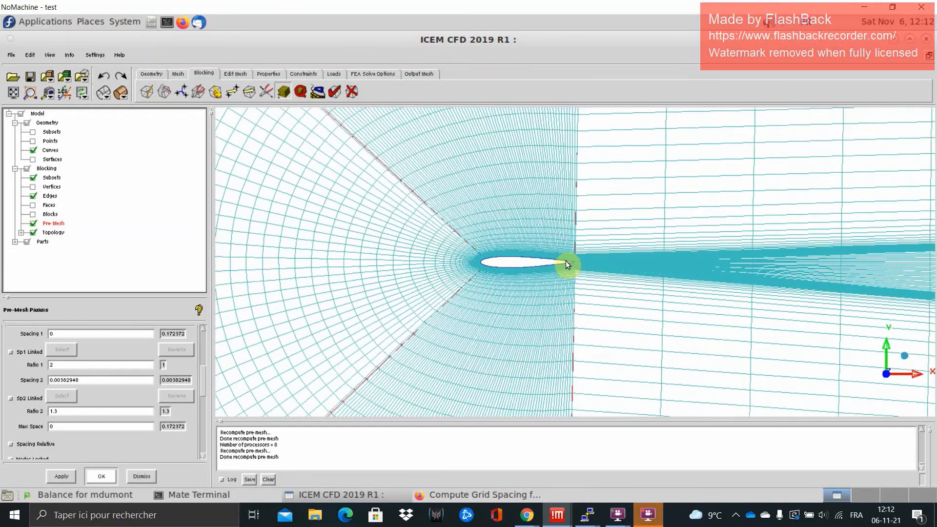
pyautogui.scroll(-5, 566, 260)
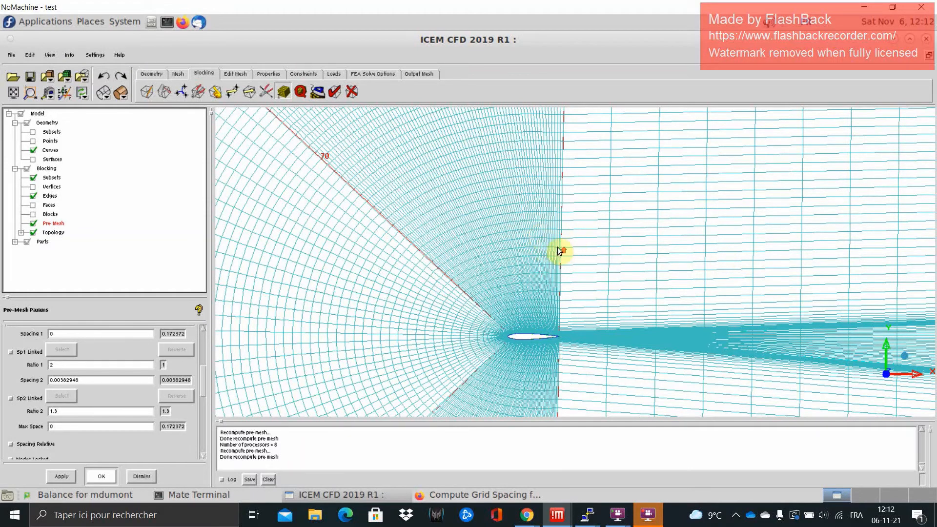
pyautogui.scroll(-6, 560, 252)
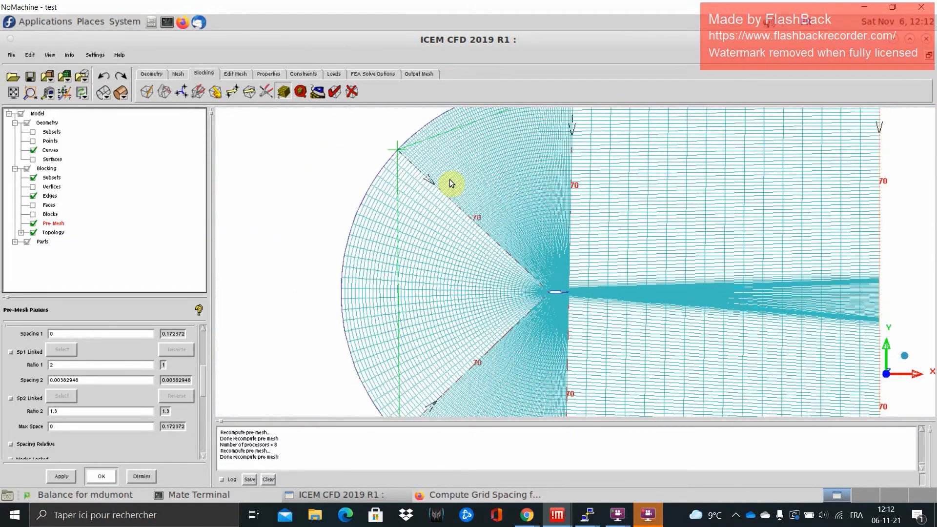
pyautogui.scroll(-2, 494, 191)
pyautogui.moveTo(532, 184); pyautogui.dragTo(420, 237, button='middle')
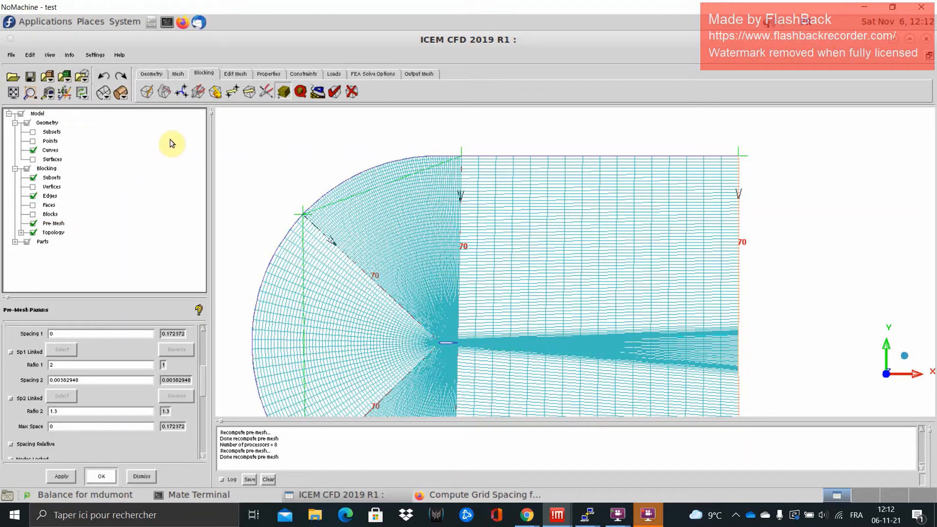
# Hide the pre-mesh and move the upper vertex on the inlet arc down along the curve towards the airfoil's centreline.
pyautogui.click(32, 224)
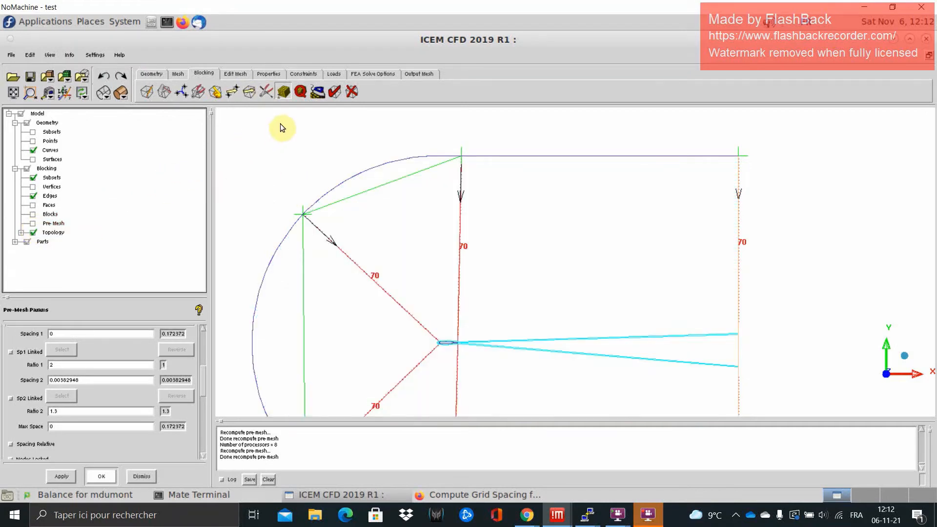
pyautogui.click(232, 91)
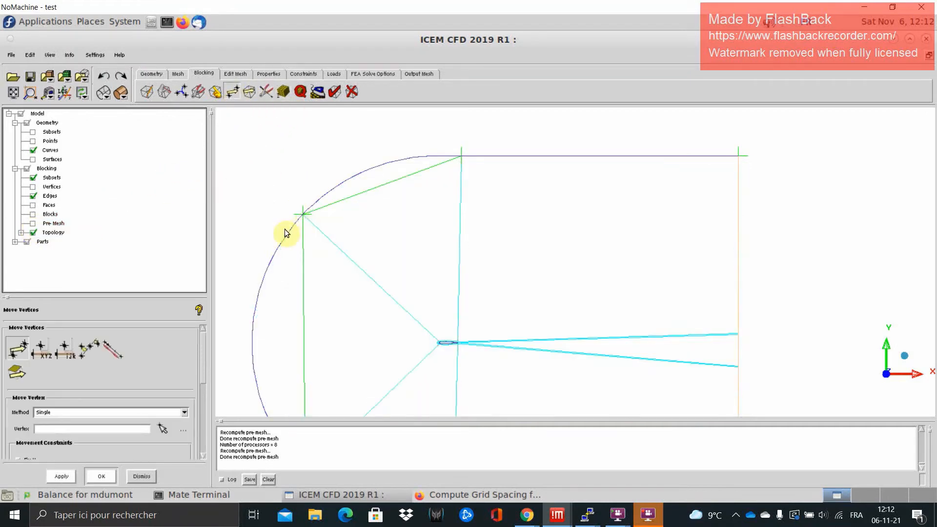
pyautogui.click(162, 429)
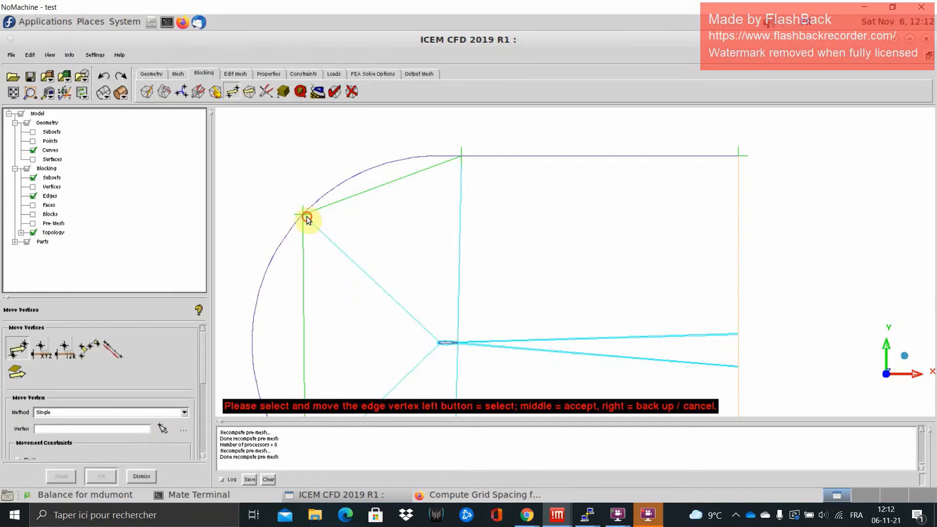
pyautogui.moveTo(304, 214); pyautogui.dragTo(274, 253)
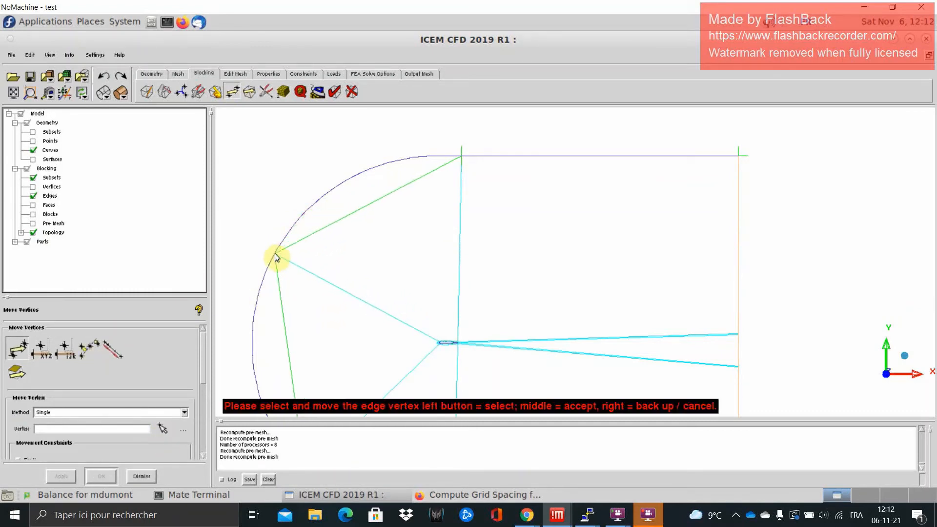
pyautogui.middleClick(319, 245)
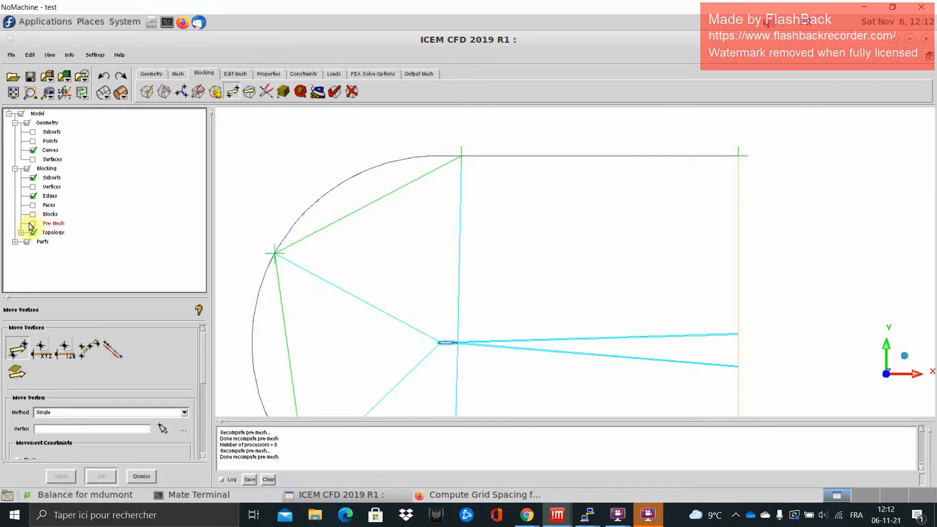
# Recompute the pre-mesh with the moved inlet vertex and examine the upper far-field blocks.
pyautogui.click(33, 224)
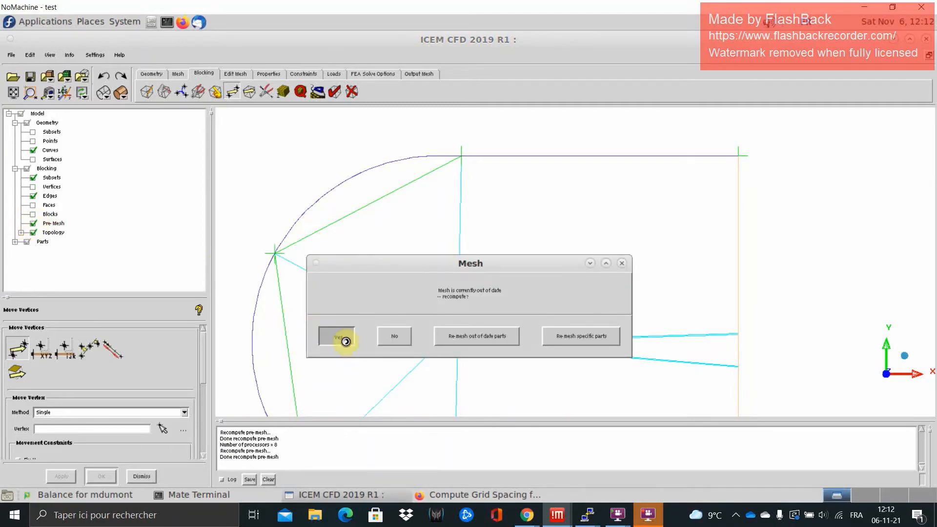
pyautogui.click(337, 336)
pyautogui.scroll(2, 317, 302)
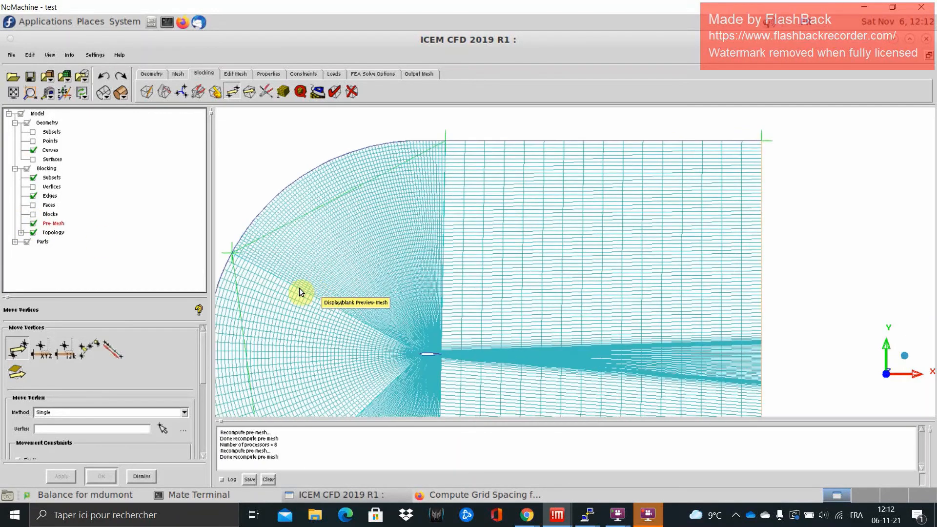
pyautogui.scroll(2, 299, 288)
pyautogui.moveTo(300, 288); pyautogui.dragTo(482, 247, button='middle')
pyautogui.scroll(3, 486, 245)
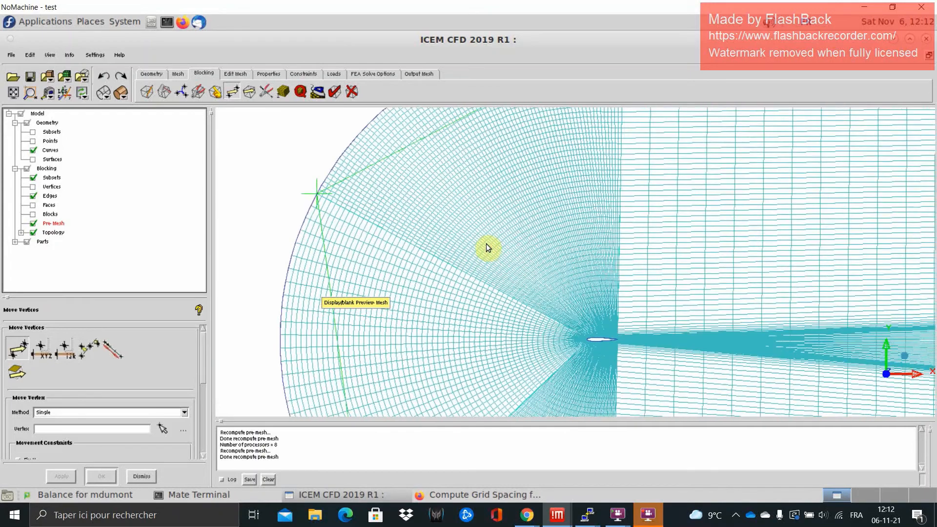
pyautogui.scroll(-2, 527, 254)
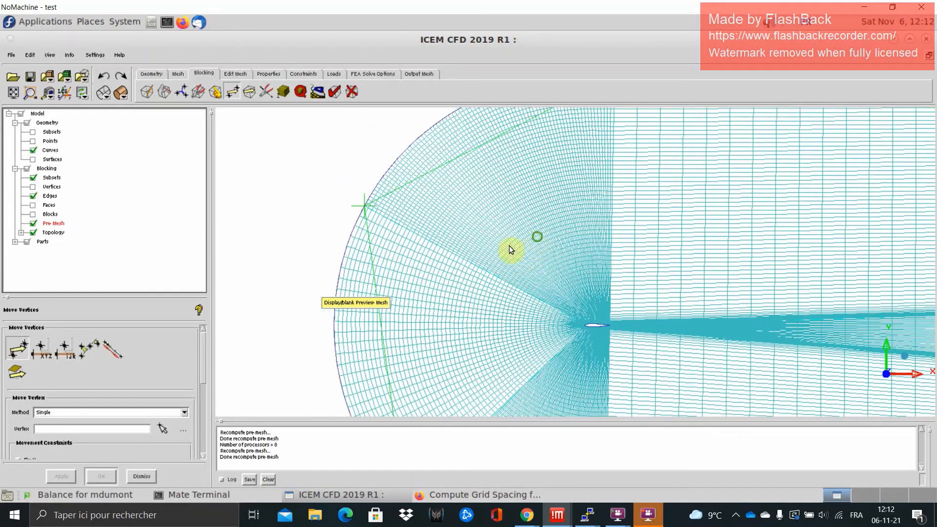
pyautogui.moveTo(509, 249); pyautogui.dragTo(418, 305, button='middle')
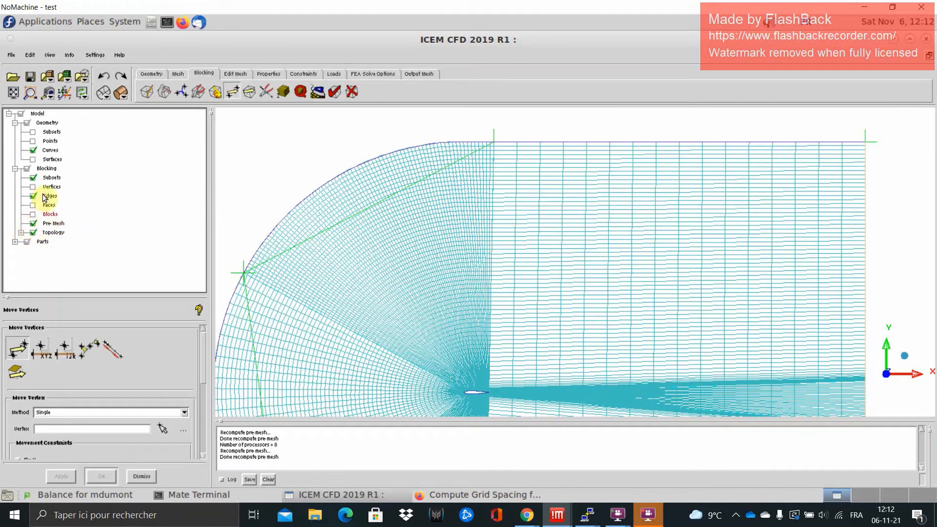
# Hide the pre-mesh and move the upper-boundary vertex above the trailing edge downstream along the straight boundary.
pyautogui.click(33, 223)
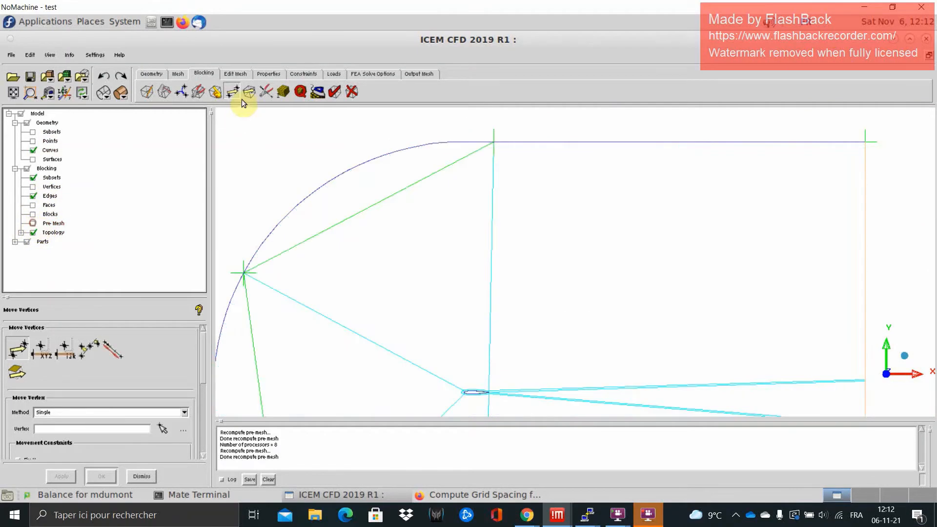
pyautogui.click(236, 95)
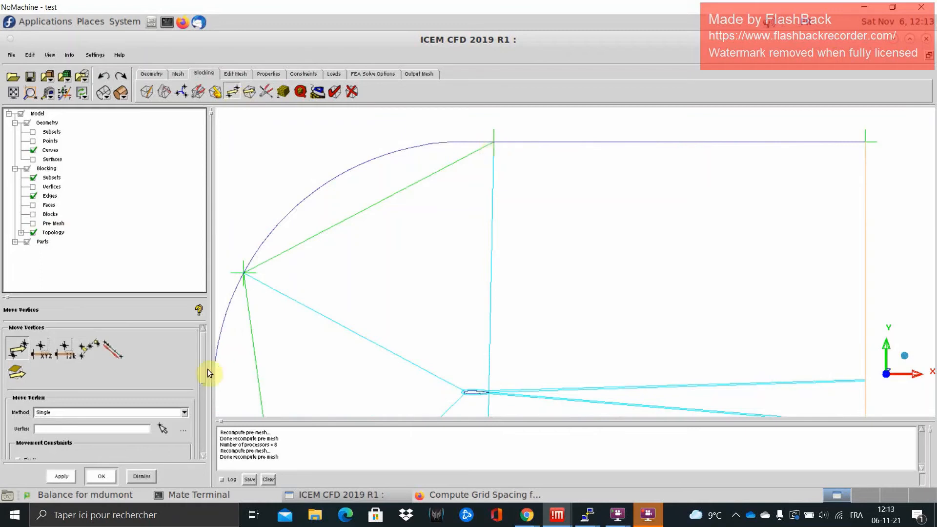
pyautogui.click(163, 429)
pyautogui.moveTo(495, 142); pyautogui.dragTo(581, 151)
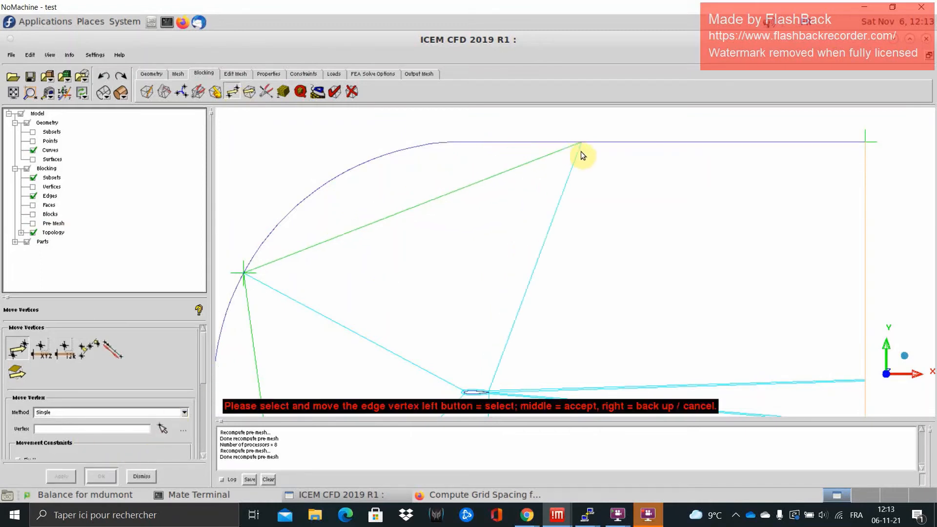
pyautogui.middleClick(488, 245)
# Recompute the pre-mesh with the slanted trailing-edge block edge and examine the inlet region.
pyautogui.click(32, 223)
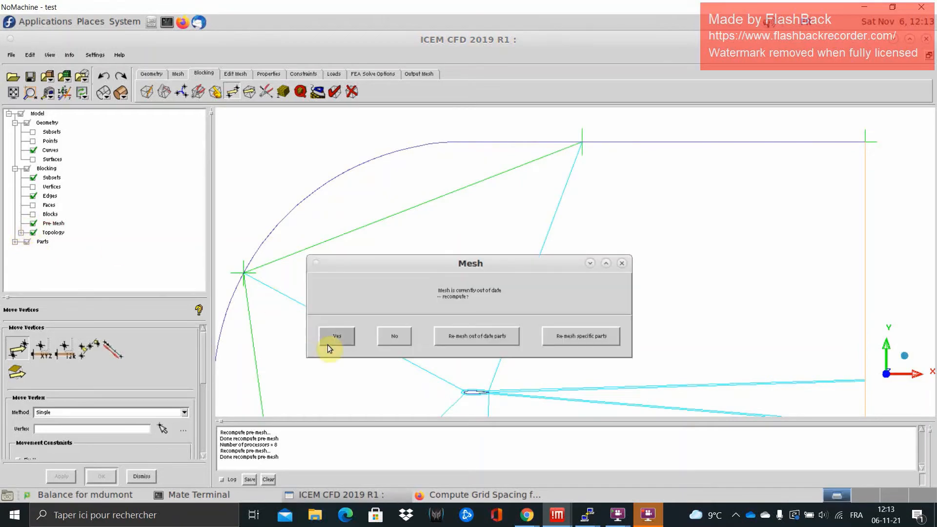
pyautogui.click(327, 345)
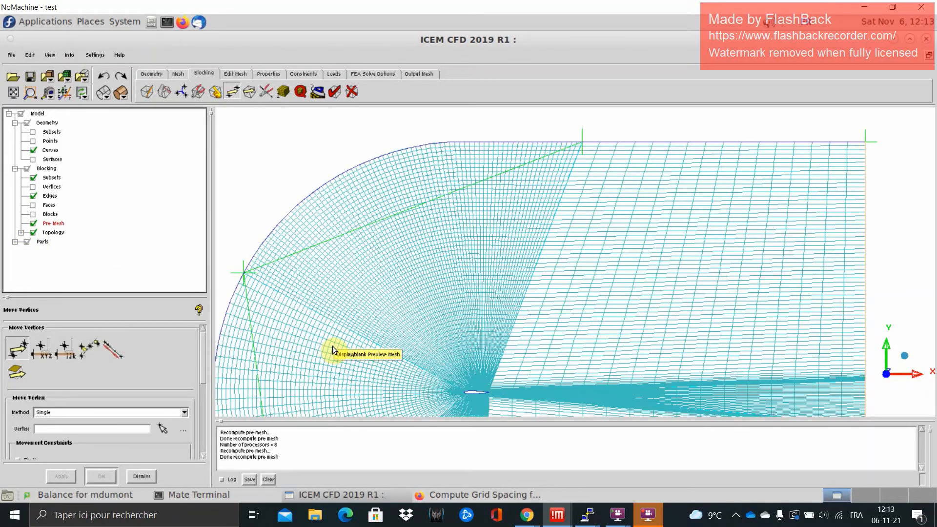
pyautogui.moveTo(364, 283); pyautogui.dragTo(509, 188, button='middle')
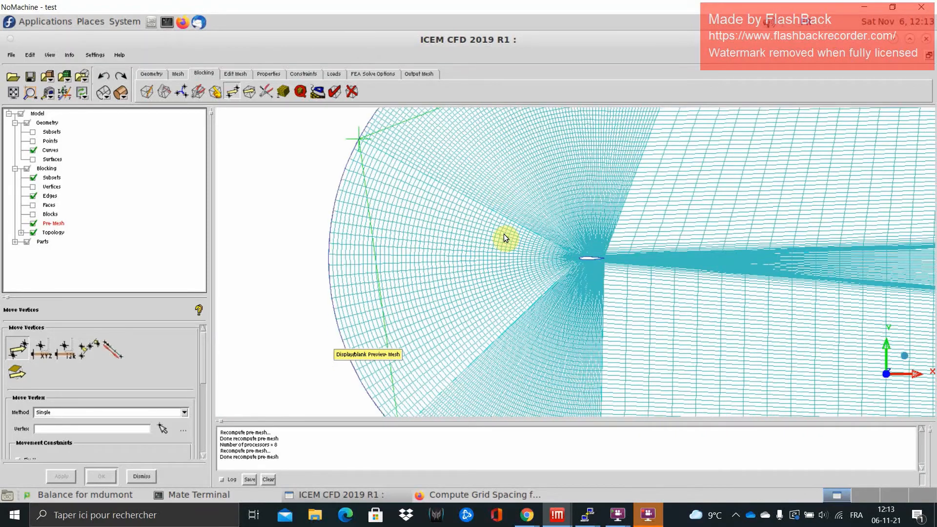
# Hide the pre-mesh and move both inlet-arc vertices closer to the centreline, aligned vertically and roughly symmetric about the airfoil.
pyautogui.click(33, 223)
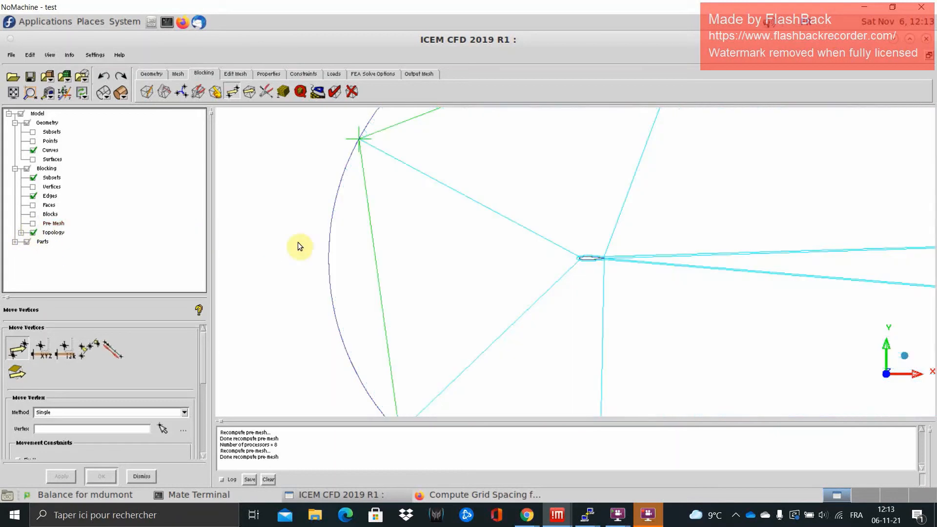
pyautogui.scroll(-1, 276, 249)
pyautogui.scroll(1, 273, 248)
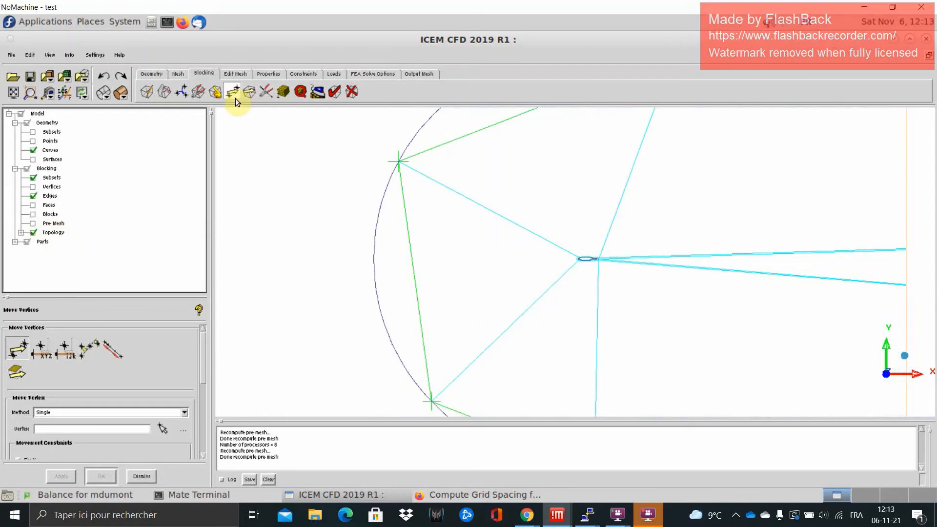
pyautogui.click(163, 429)
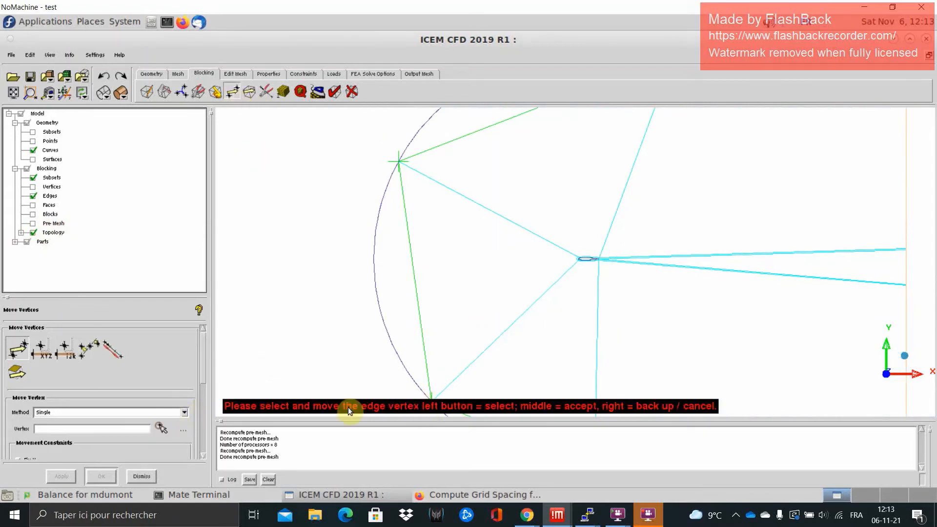
pyautogui.moveTo(430, 400); pyautogui.dragTo(341, 360)
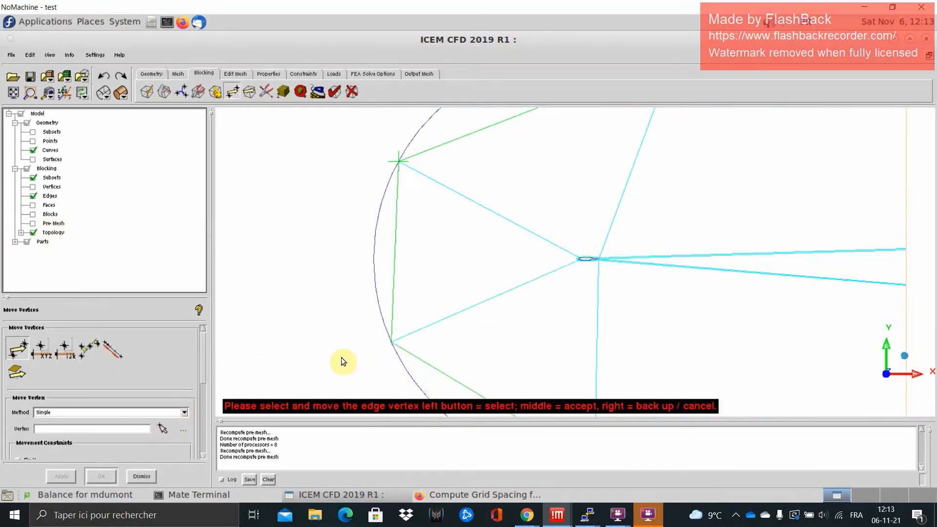
pyautogui.moveTo(398, 175); pyautogui.dragTo(387, 197)
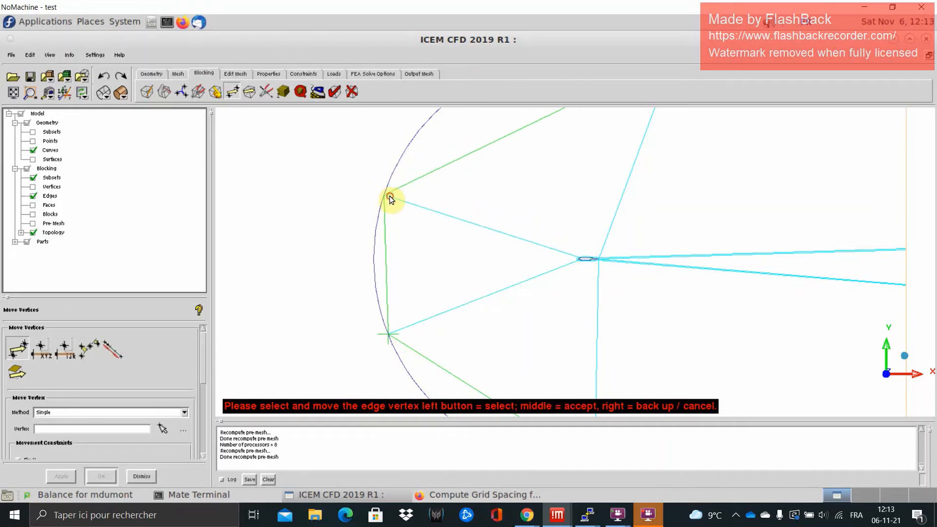
pyautogui.moveTo(390, 323); pyautogui.dragTo(390, 321)
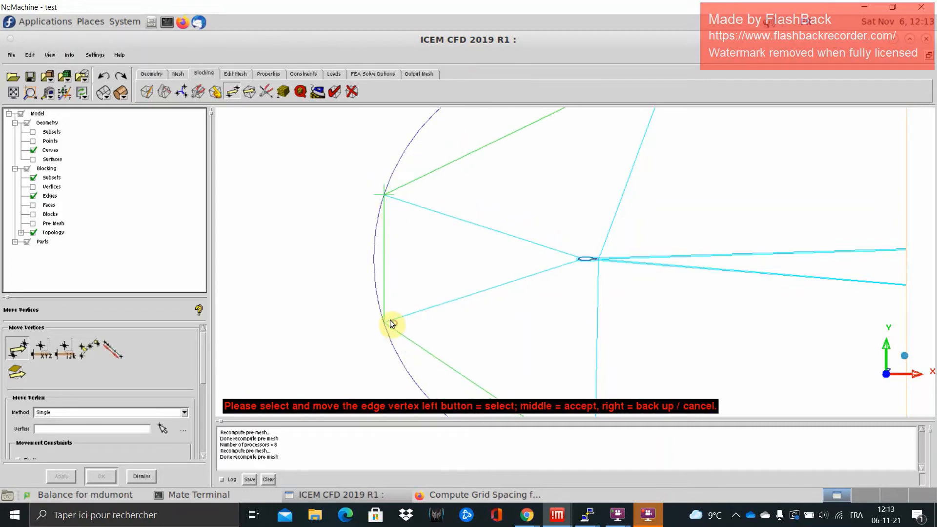
pyautogui.middleClick(502, 277)
# Recompute the pre-mesh with both repositioned inlet-arc vertices and examine the far-field cells around the airfoil.
pyautogui.scroll(-5, 723, 256)
pyautogui.moveTo(646, 229); pyautogui.dragTo(560, 320, button='middle')
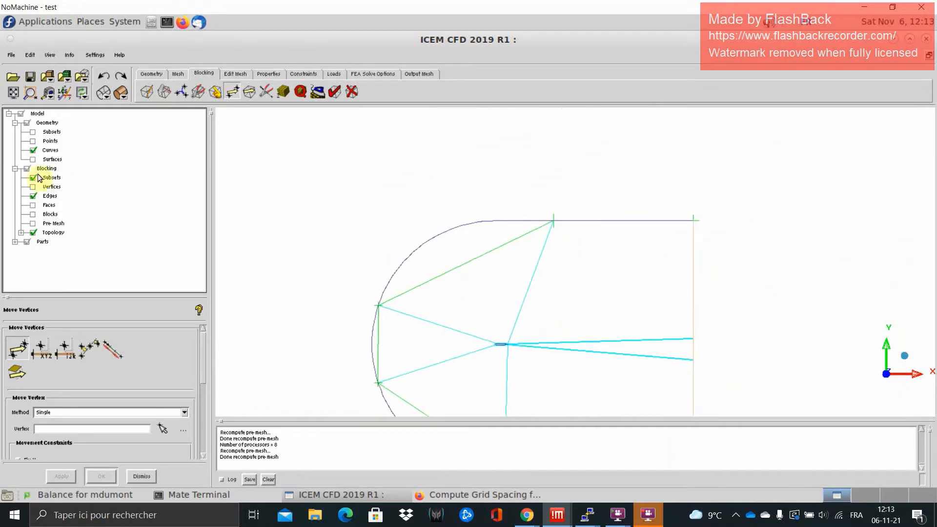
pyautogui.click(33, 222)
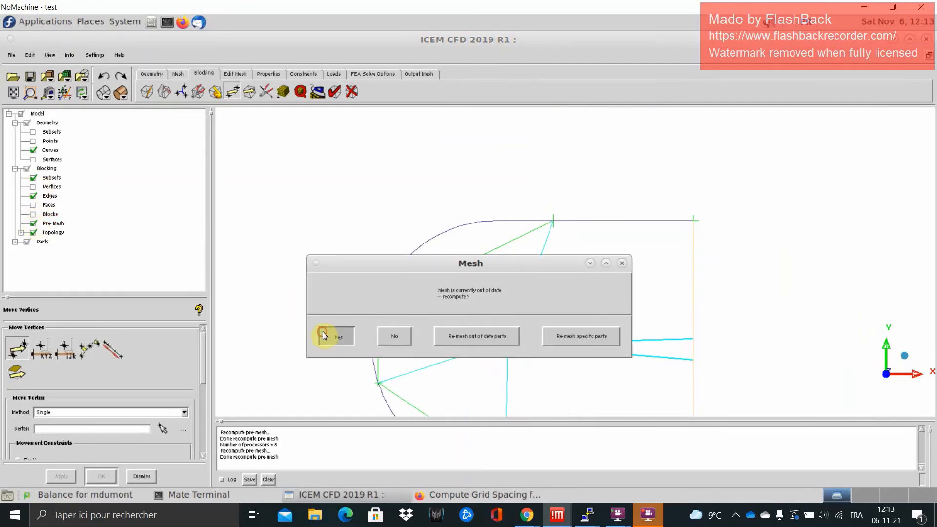
pyautogui.click(328, 335)
pyautogui.scroll(5, 468, 350)
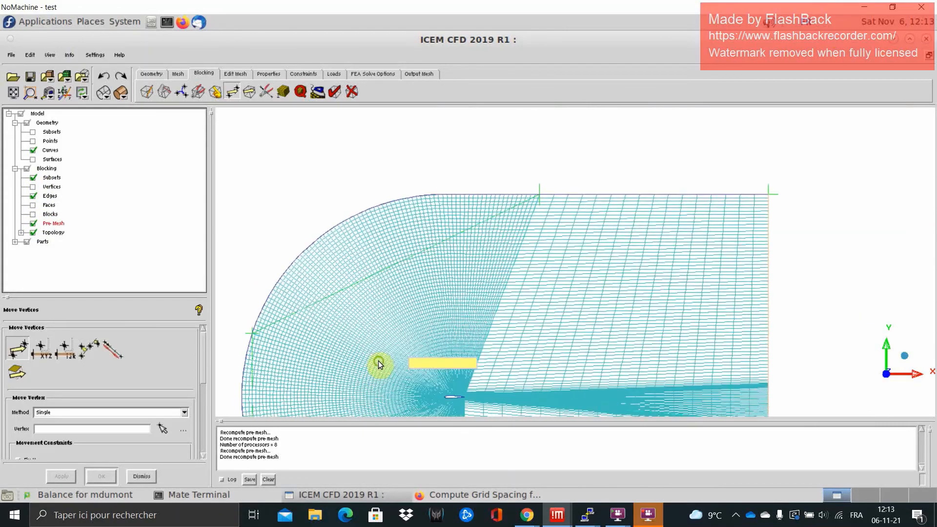
pyautogui.moveTo(415, 296); pyautogui.dragTo(481, 215, button='middle')
pyautogui.scroll(-2, 351, 227)
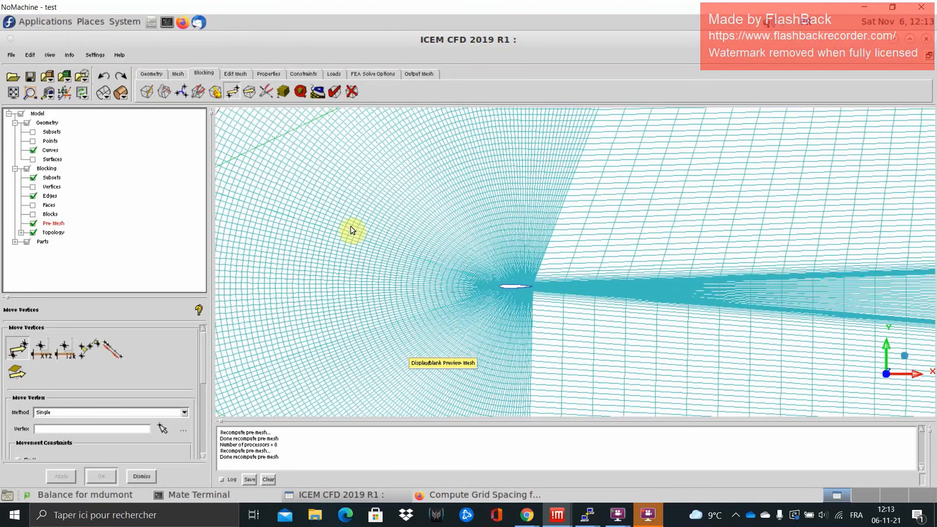
# Examine the pre-mesh around the airfoil and its leading edge, focusing on cell alignment at the upper O-grid vertex.
pyautogui.moveTo(480, 262); pyautogui.dragTo(537, 292, button='middle')
pyautogui.scroll(-1, 543, 303)
pyautogui.scroll(-3, 542, 303)
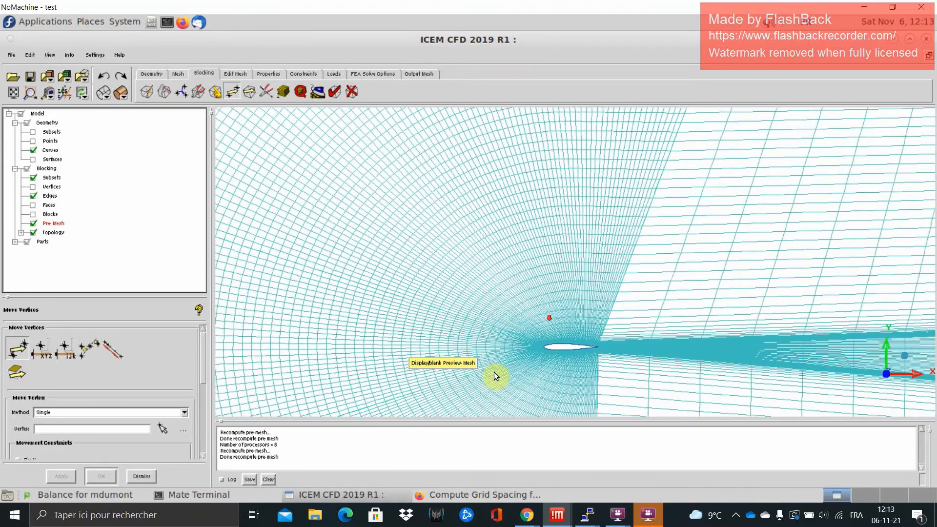
pyautogui.moveTo(494, 372); pyautogui.dragTo(507, 261, button='middle')
pyautogui.moveTo(503, 298); pyautogui.dragTo(502, 267, button='middle')
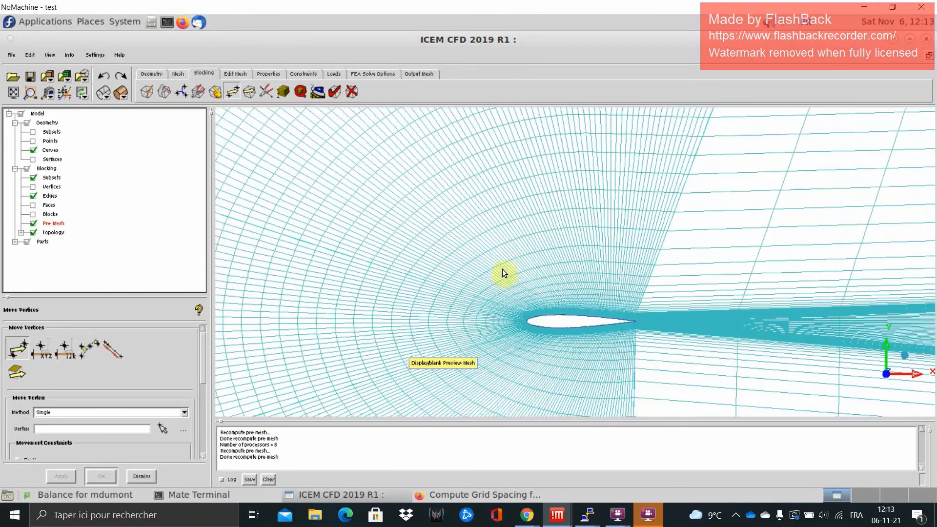
pyautogui.scroll(-3, 502, 267)
pyautogui.scroll(-3, 532, 286)
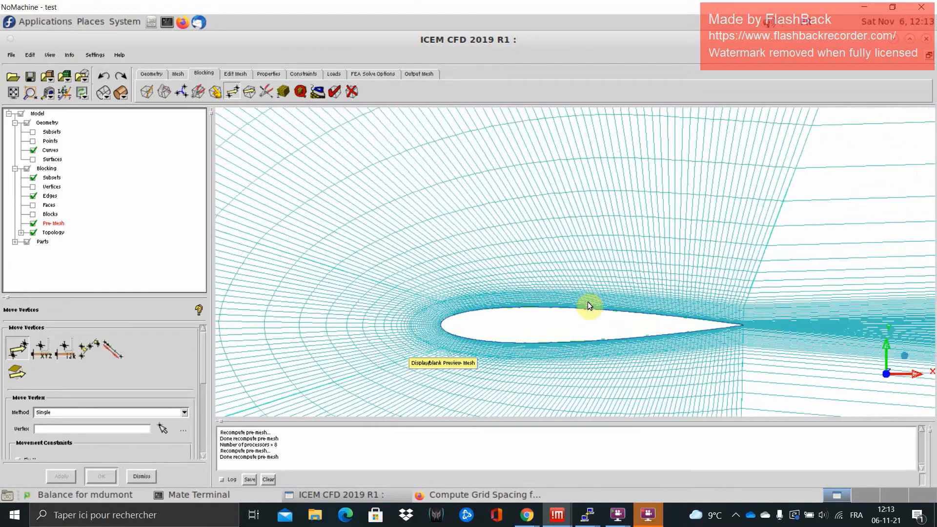
pyautogui.moveTo(587, 302); pyautogui.dragTo(629, 270, button='middle')
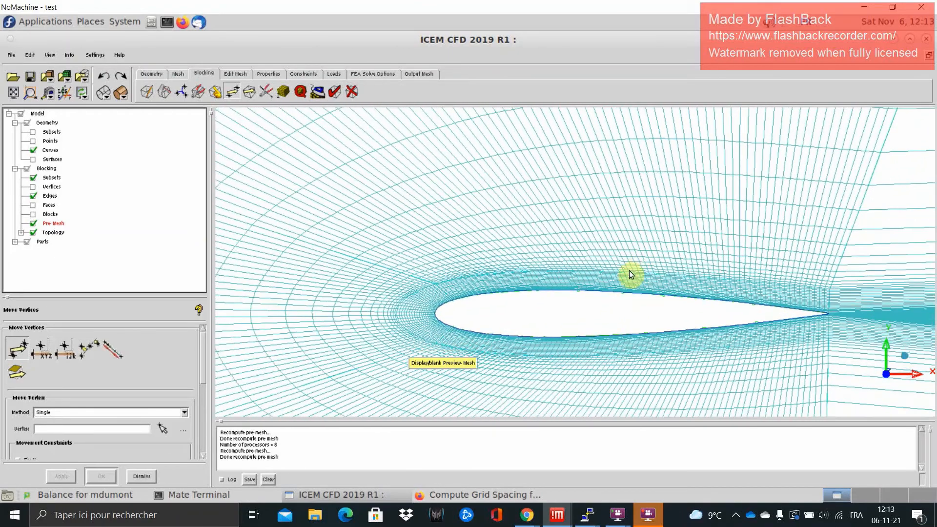
pyautogui.moveTo(474, 295); pyautogui.dragTo(578, 267, button='middle')
pyautogui.scroll(-4, 541, 247)
pyautogui.scroll(-2, 496, 237)
pyautogui.scroll(-4, 491, 236)
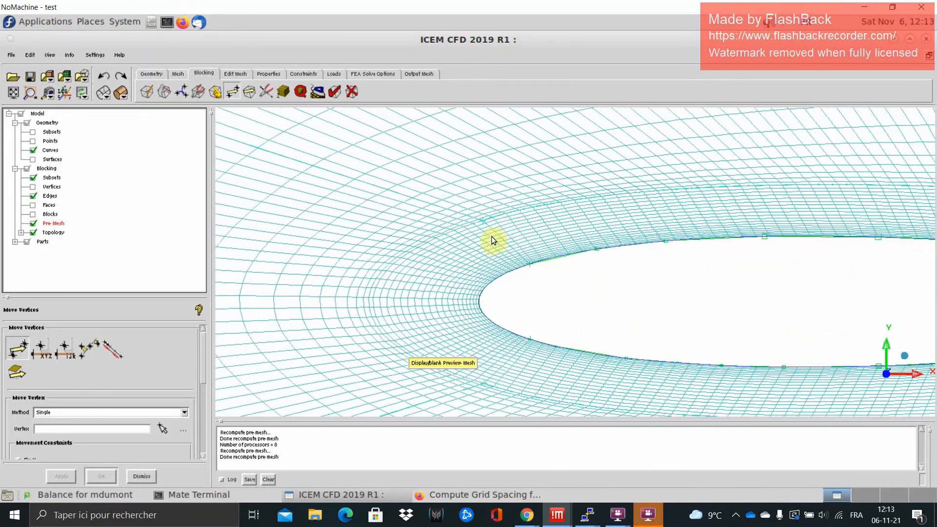
pyautogui.moveTo(450, 227); pyautogui.dragTo(403, 241, button='middle')
pyautogui.scroll(-2, 486, 259)
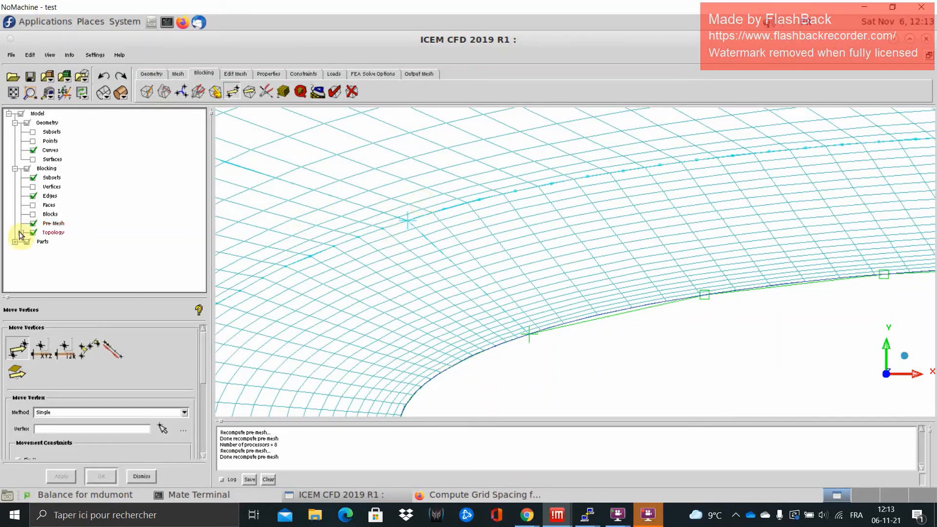
# Hide the pre-mesh, leaving the block edges around the airfoil displayed.
pyautogui.click(32, 223)
pyautogui.scroll(4, 502, 250)
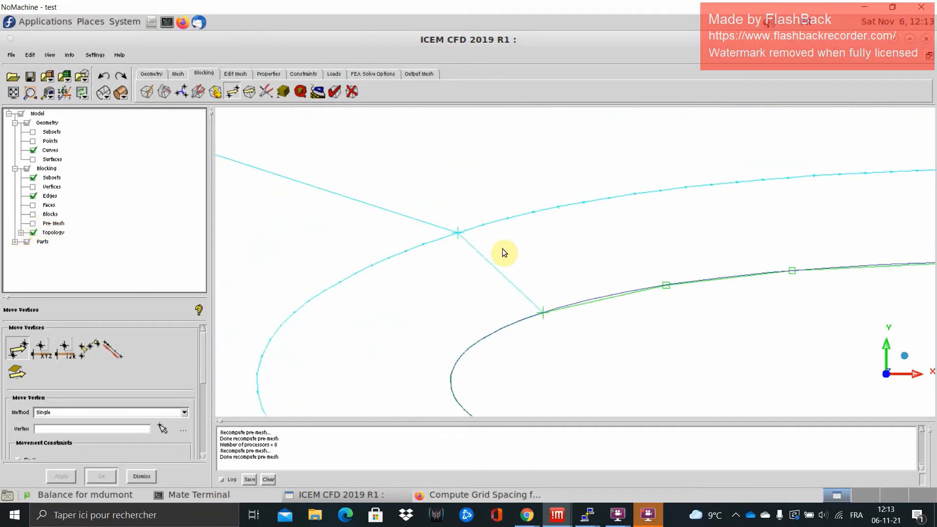
pyautogui.scroll(3, 540, 278)
pyautogui.scroll(1, 540, 282)
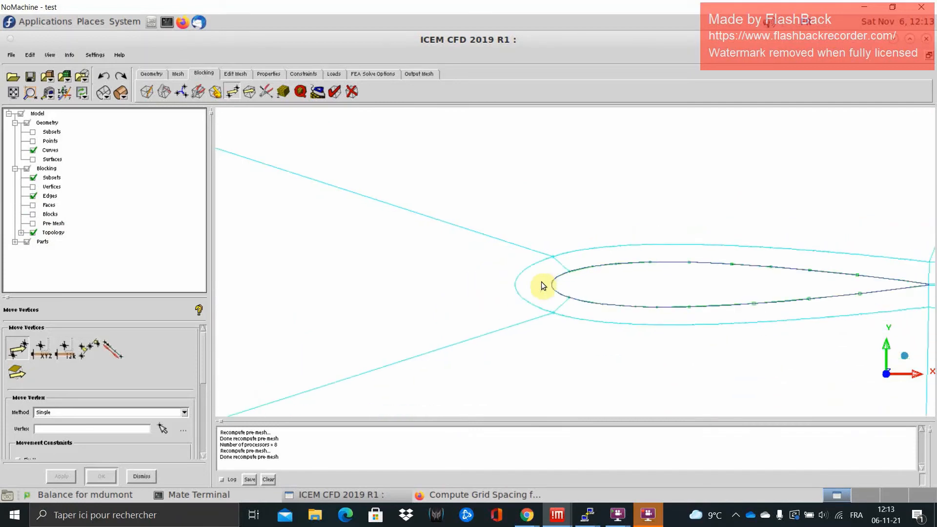
pyautogui.scroll(2, 535, 277)
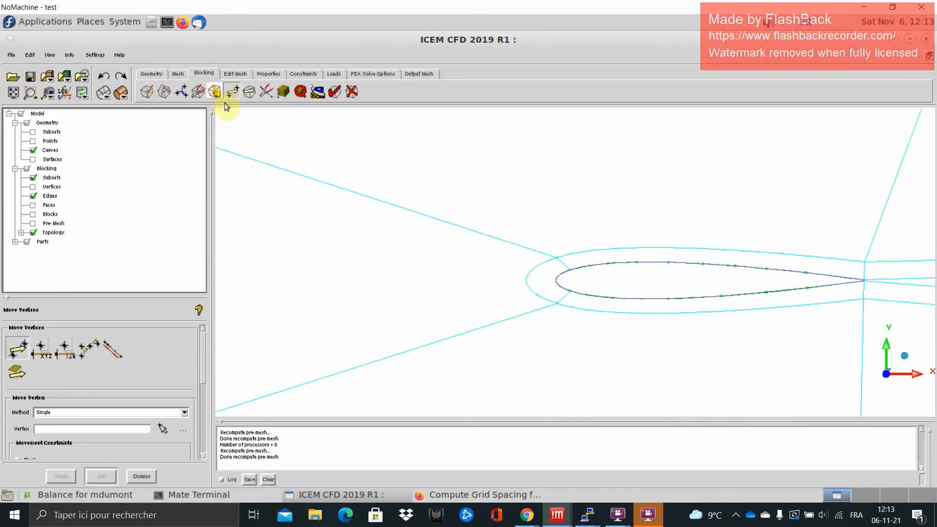
# Split the upper edge from leading edge to inlet with the Control Point method, pulling two control points upward to bend it.
pyautogui.click(261, 95)
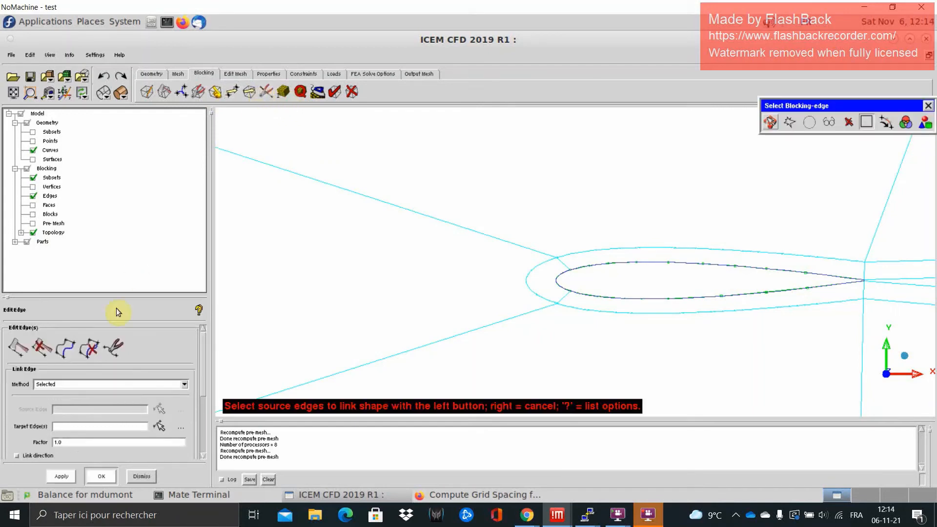
pyautogui.click(75, 384)
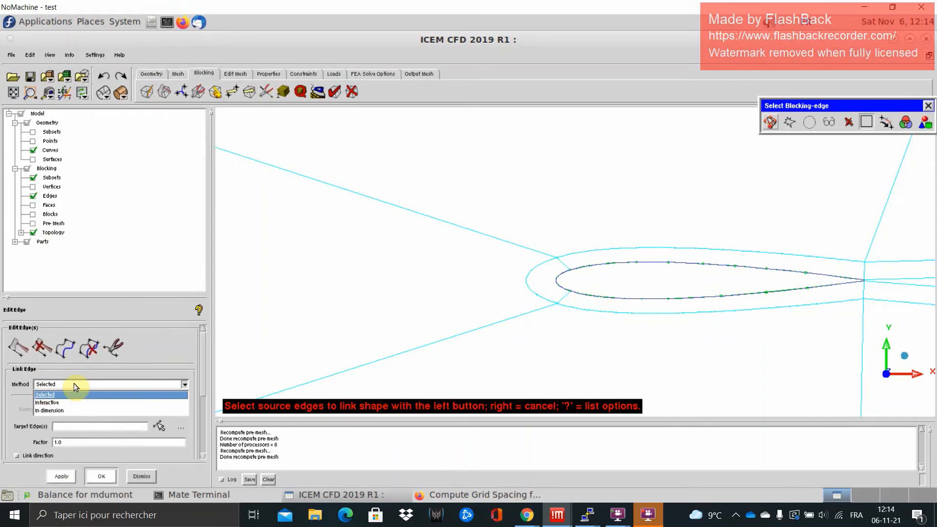
pyautogui.click(74, 383)
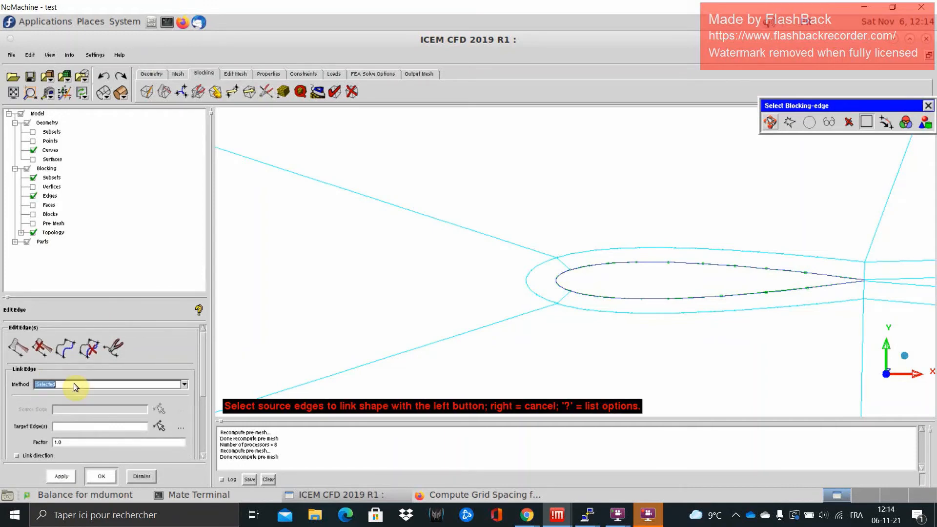
pyautogui.click(23, 352)
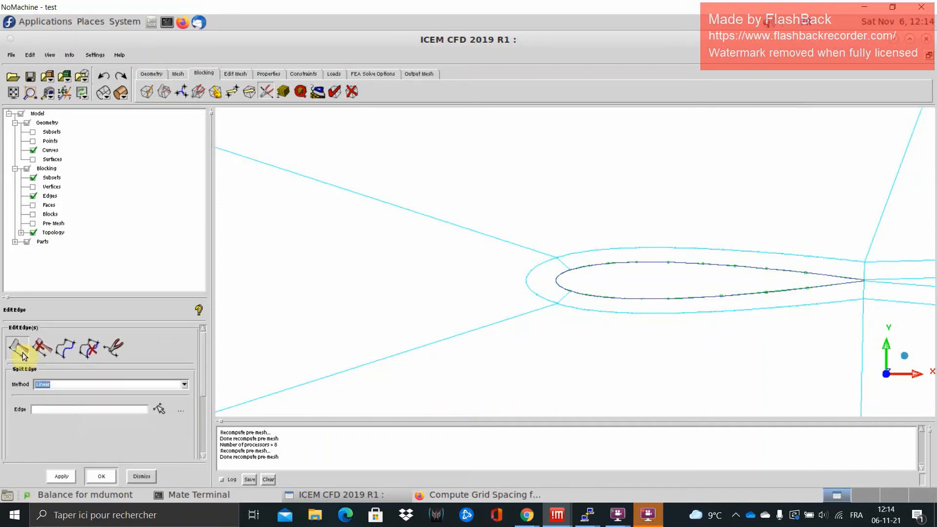
pyautogui.click(76, 386)
pyautogui.click(63, 410)
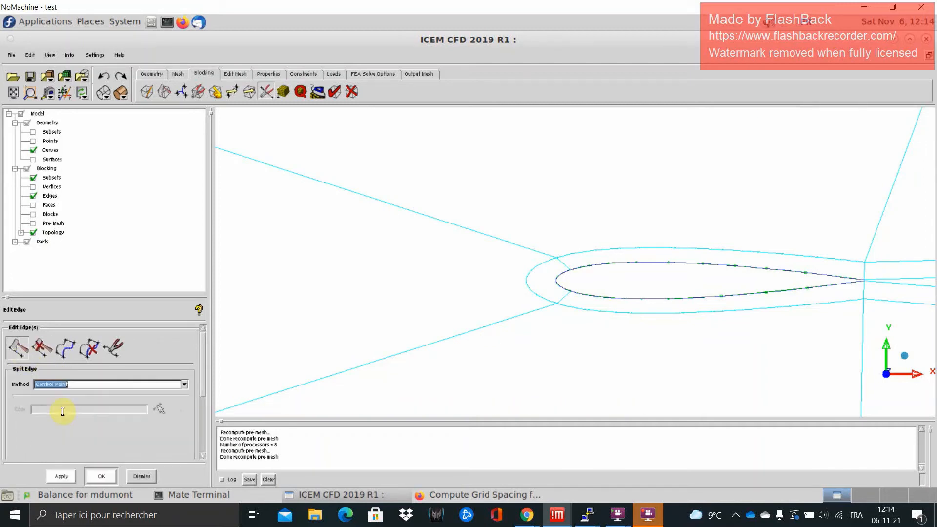
pyautogui.click(161, 410)
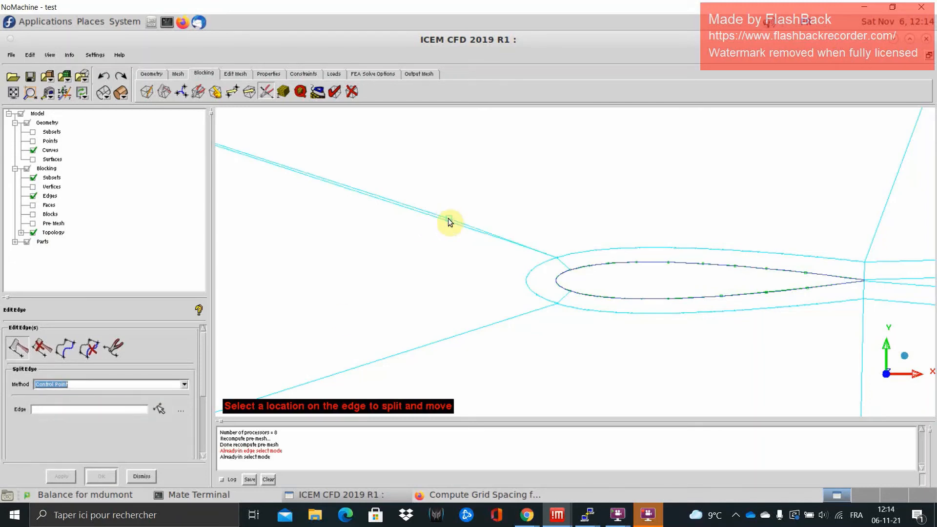
pyautogui.moveTo(447, 218); pyautogui.dragTo(530, 191)
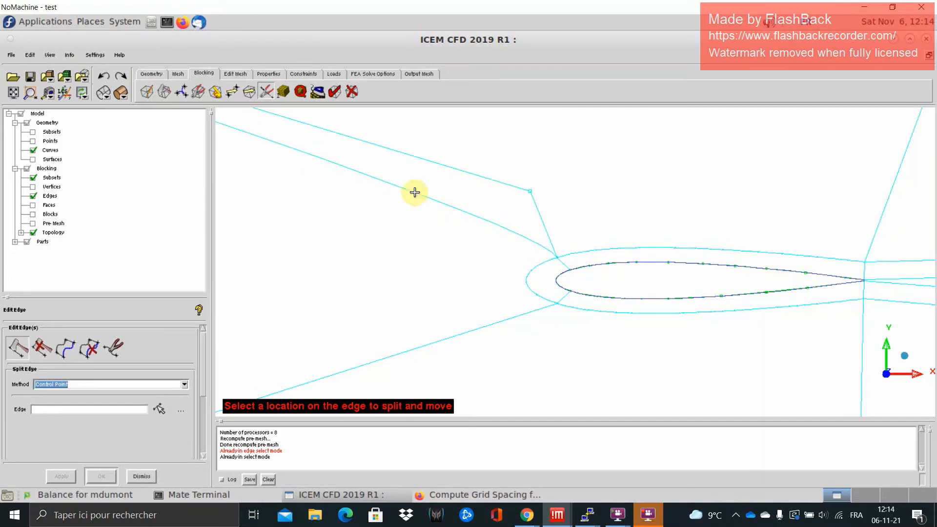
pyautogui.moveTo(414, 192); pyautogui.dragTo(433, 152)
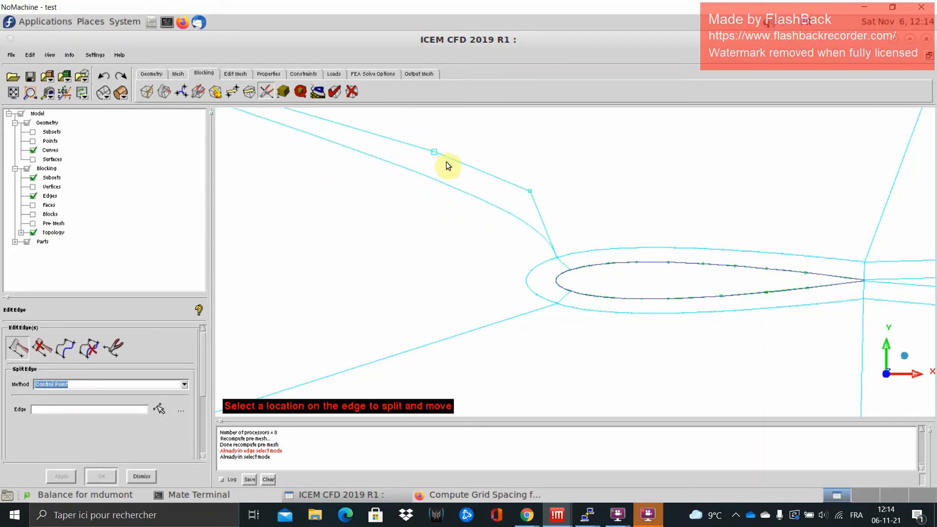
pyautogui.scroll(5, 555, 242)
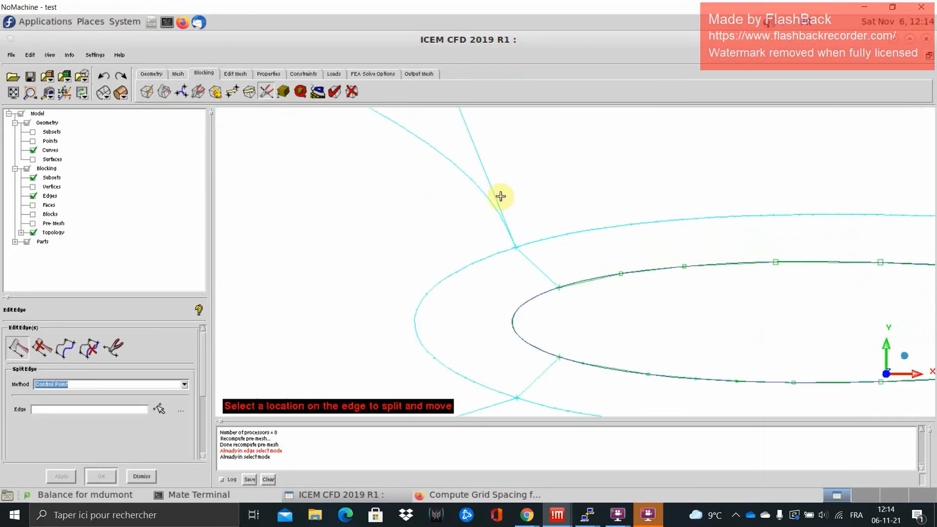
pyautogui.moveTo(500, 196); pyautogui.dragTo(412, 189)
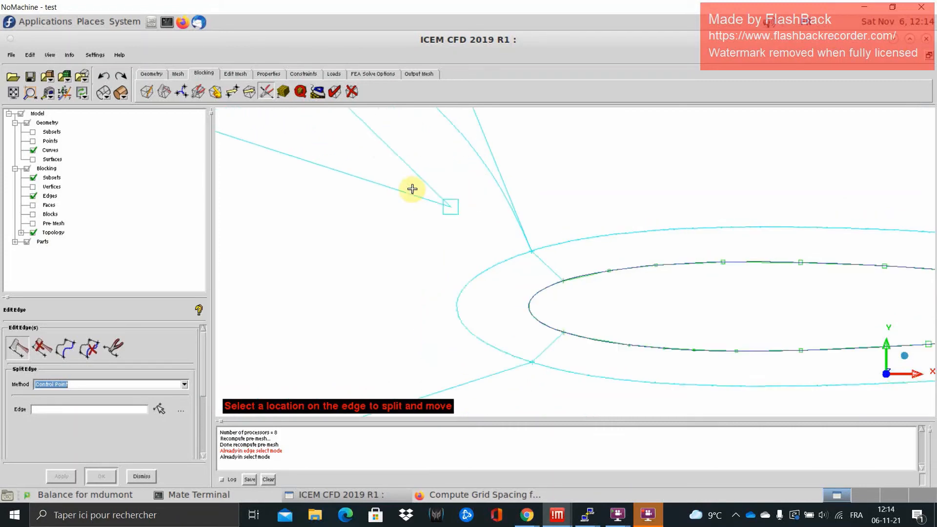
pyautogui.scroll(-3, 502, 245)
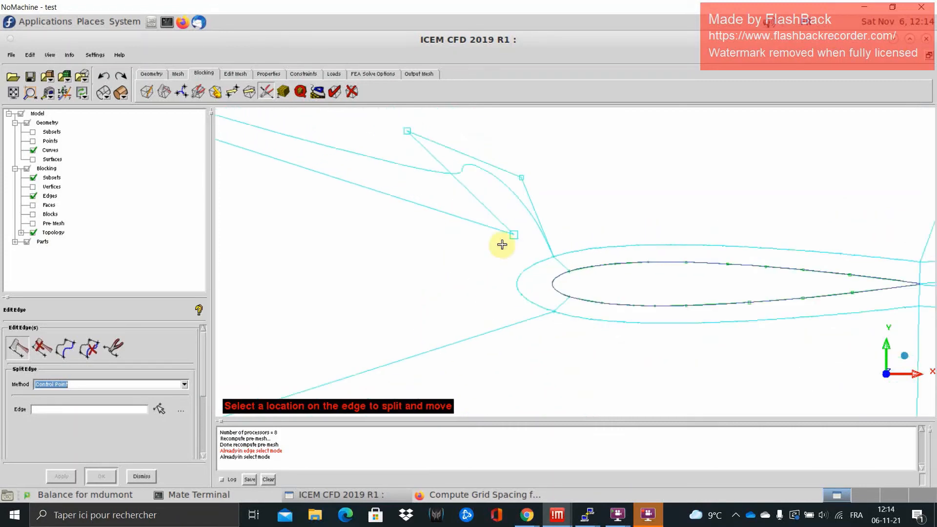
pyautogui.click(102, 74)
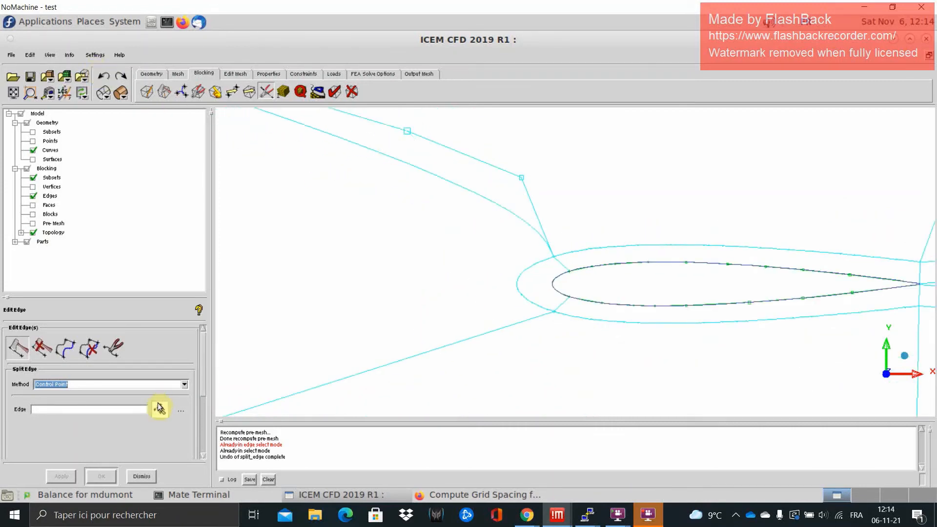
# Add a third control point farther upstream on the bent upper edge and check the edge's angle at the O-grid vertex.
pyautogui.click(158, 407)
pyautogui.scroll(-2, 359, 149)
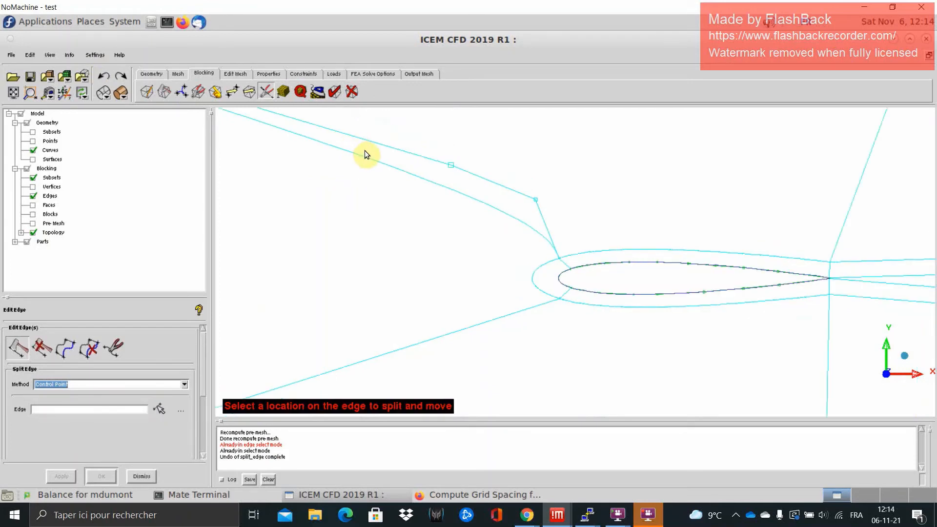
pyautogui.moveTo(364, 151); pyautogui.dragTo(367, 128)
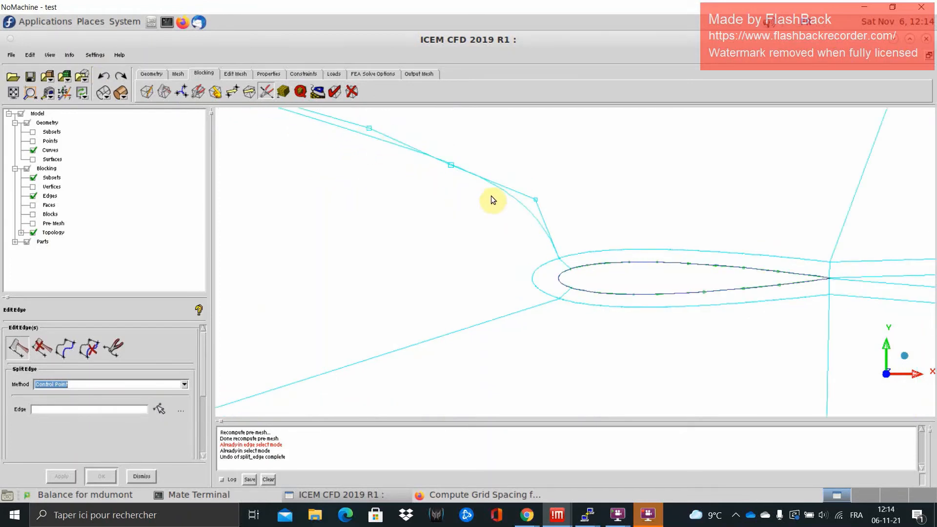
pyautogui.scroll(5, 503, 198)
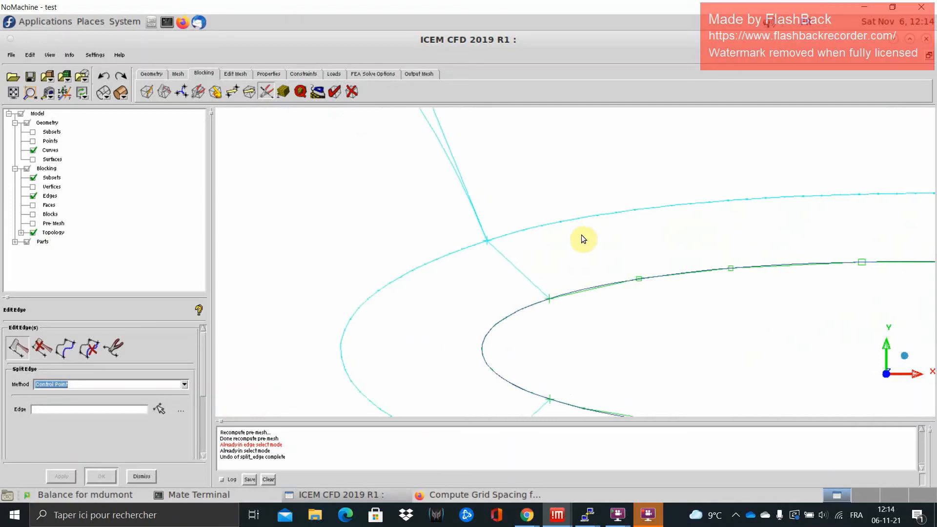
pyautogui.scroll(-4, 582, 239)
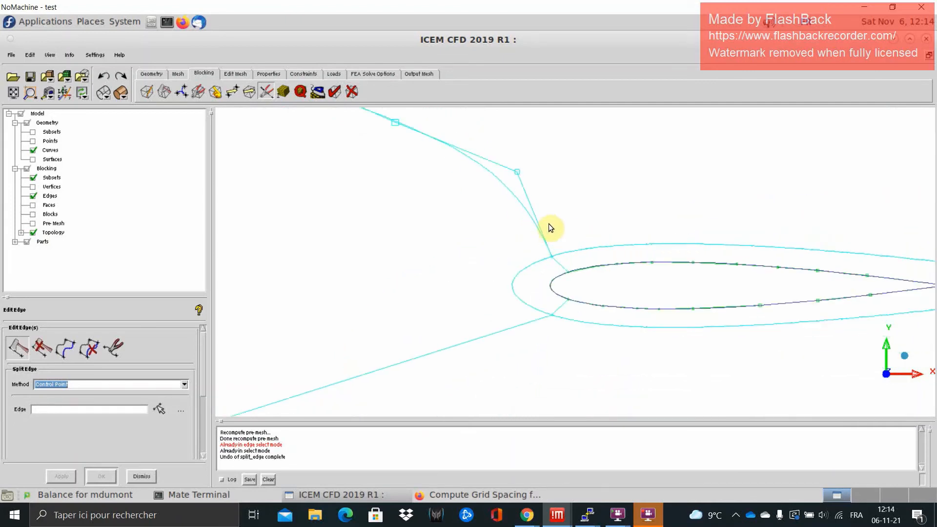
pyautogui.scroll(2, 549, 227)
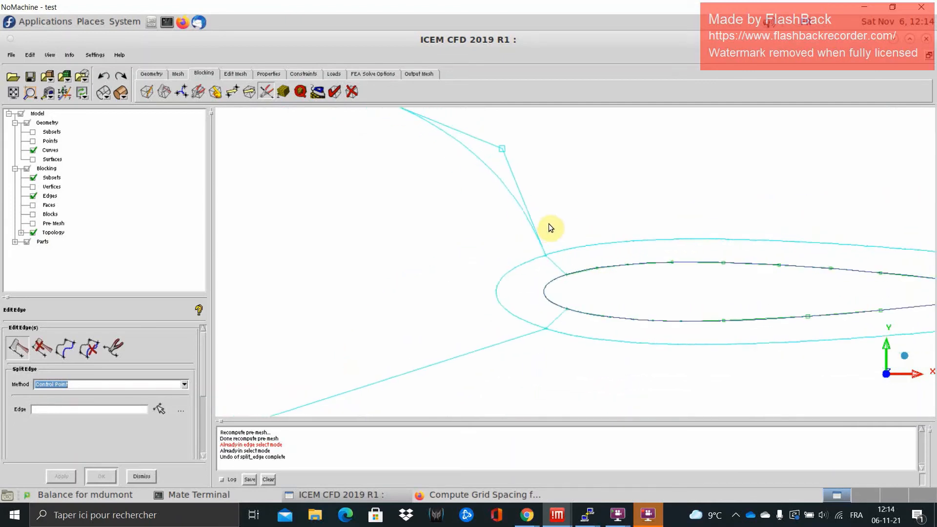
# Move the upper and lower O-grid vertices at the leading edge slightly downstream, aligning the upper one with the bent edge.
pyautogui.click(227, 93)
pyautogui.scroll(3, 615, 248)
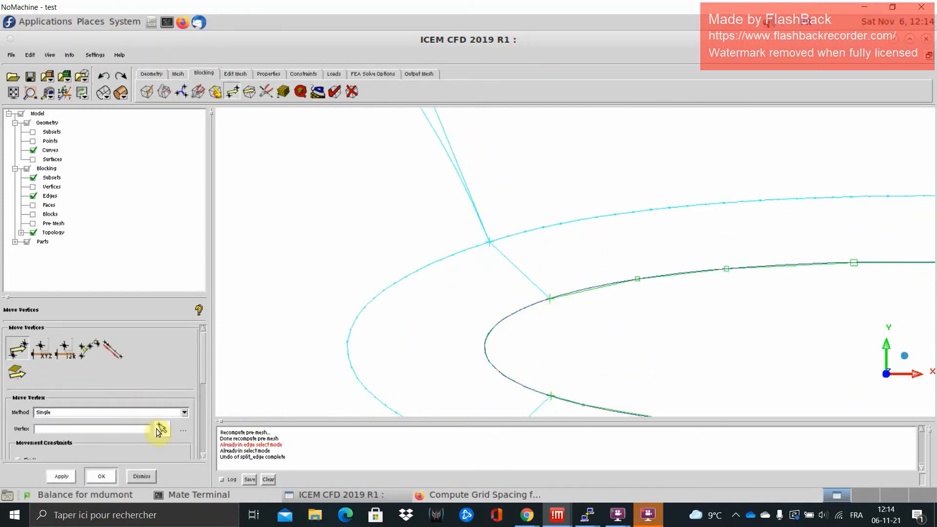
pyautogui.click(157, 429)
pyautogui.moveTo(488, 243); pyautogui.dragTo(511, 230)
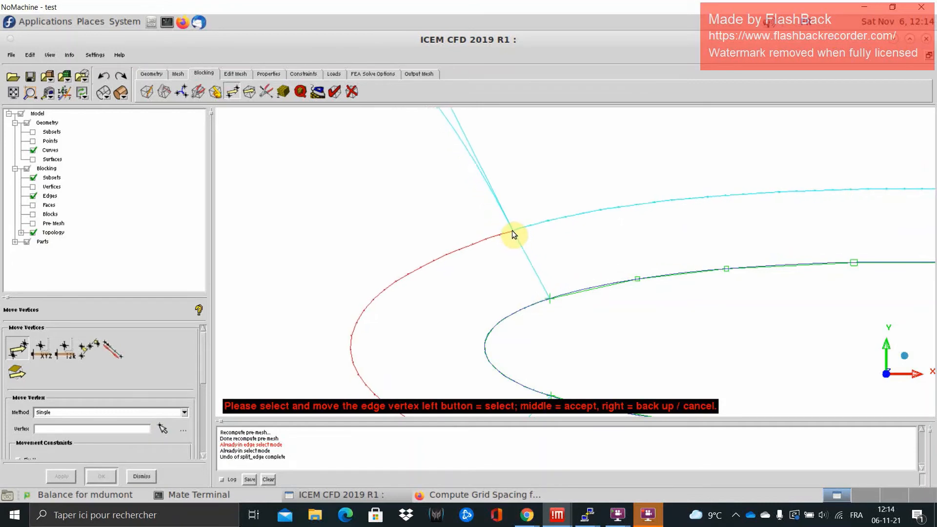
pyautogui.scroll(-3, 561, 278)
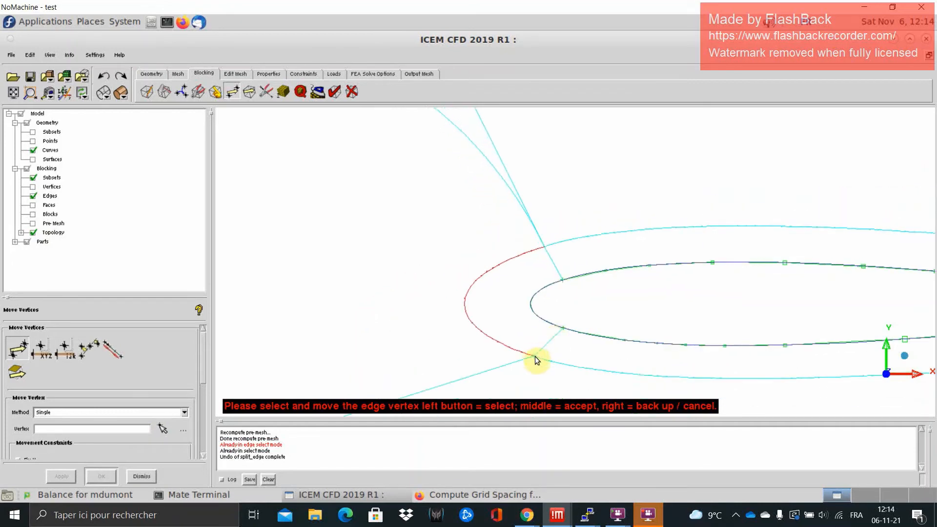
pyautogui.moveTo(535, 357); pyautogui.dragTo(547, 362)
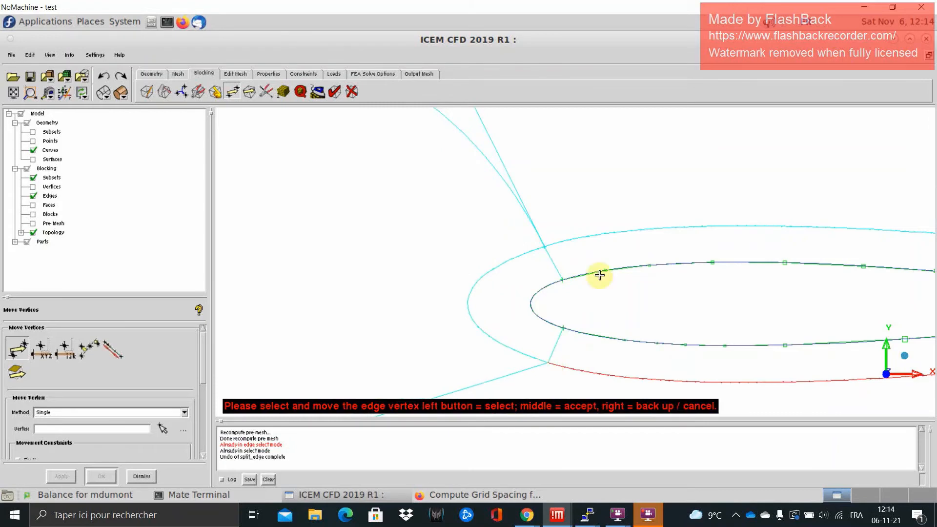
pyautogui.middleClick(590, 259)
pyautogui.scroll(-2, 586, 259)
pyautogui.scroll(-1, 605, 230)
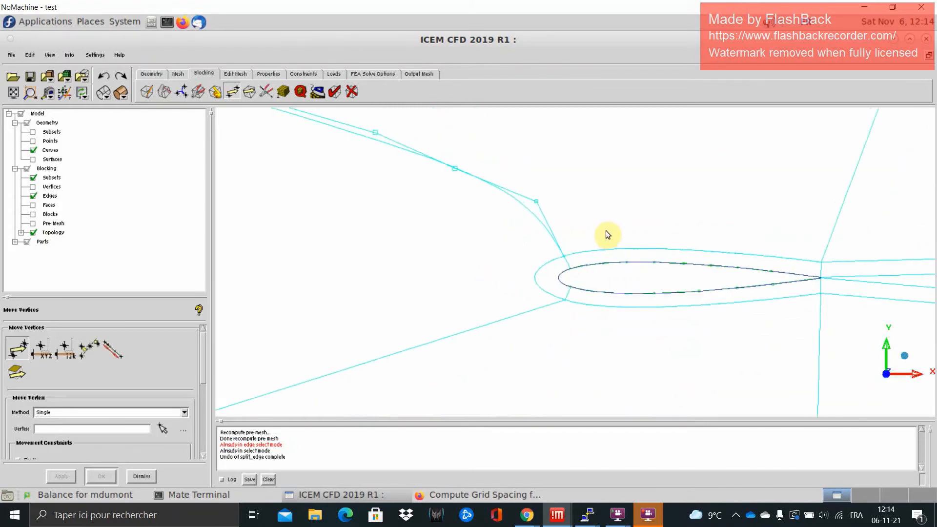
# Recompute and display the pre-mesh with the repositioned leading-edge vertices.
pyautogui.scroll(5, 535, 227)
pyautogui.moveTo(545, 236); pyautogui.dragTo(517, 266, button='middle')
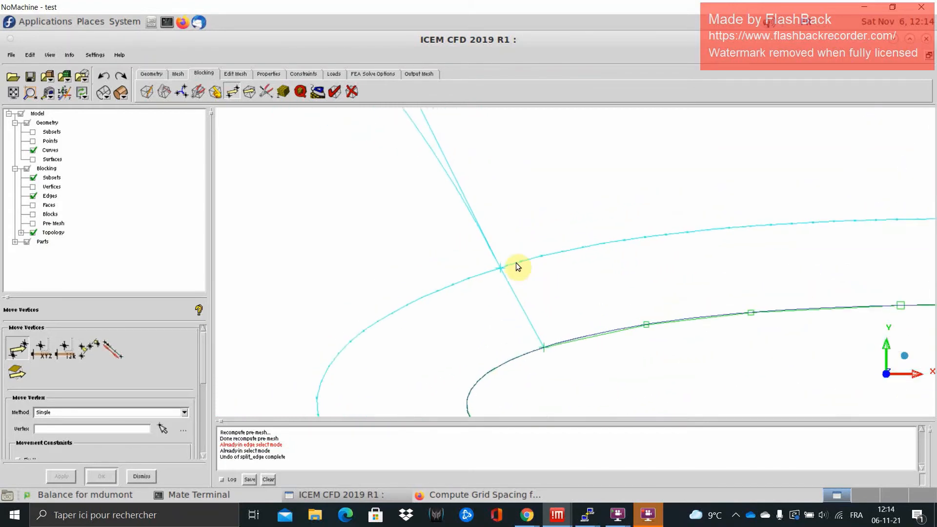
pyautogui.click(32, 225)
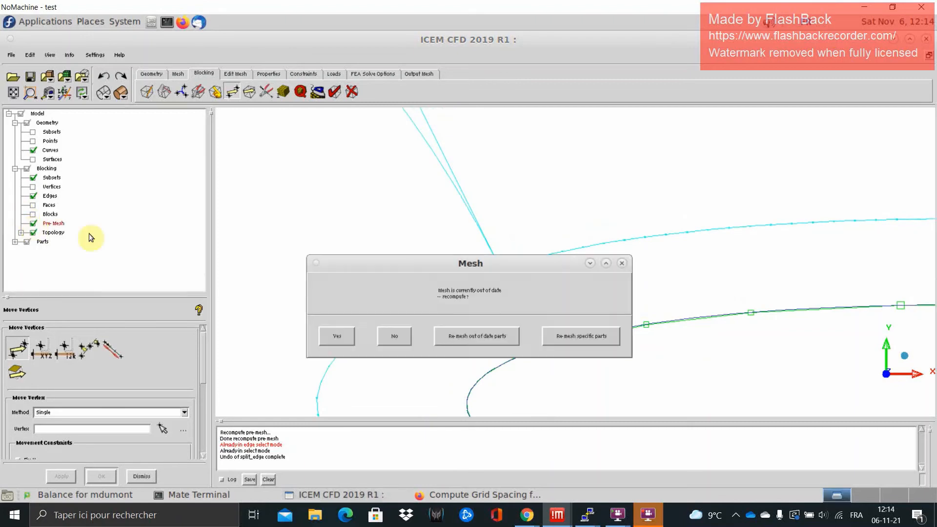
pyautogui.click(349, 341)
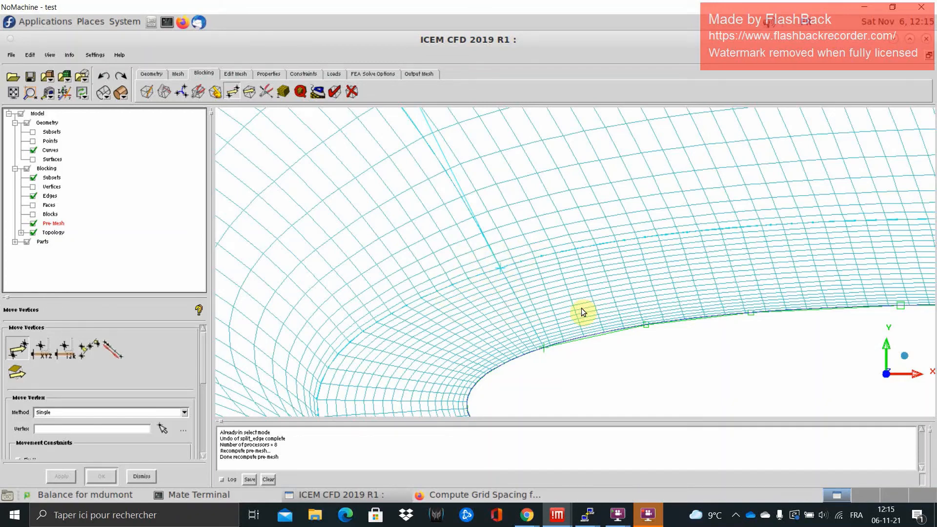
# Examine the cells around the leading edge and along the airfoil's upper and lower surfaces.
pyautogui.scroll(-3, 496, 315)
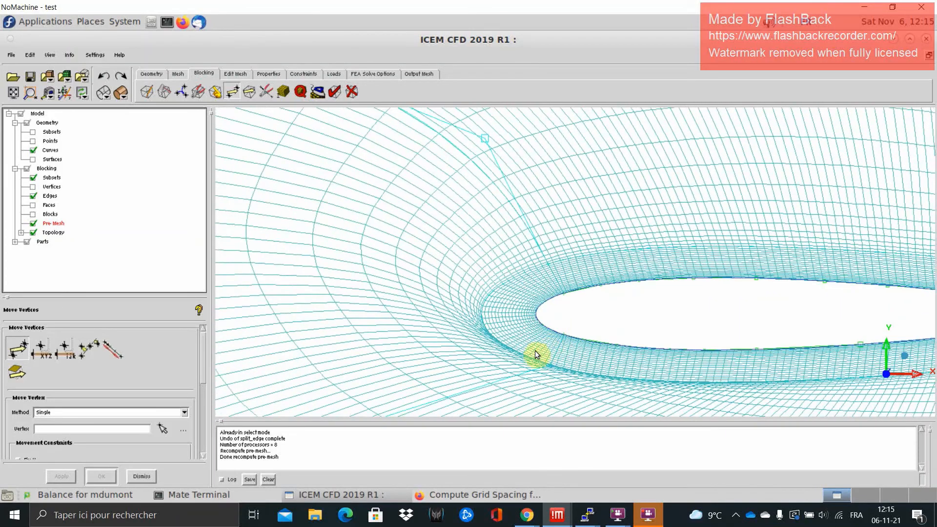
pyautogui.scroll(4, 504, 347)
pyautogui.moveTo(502, 345); pyautogui.dragTo(549, 253, button='middle')
pyautogui.scroll(4, 575, 309)
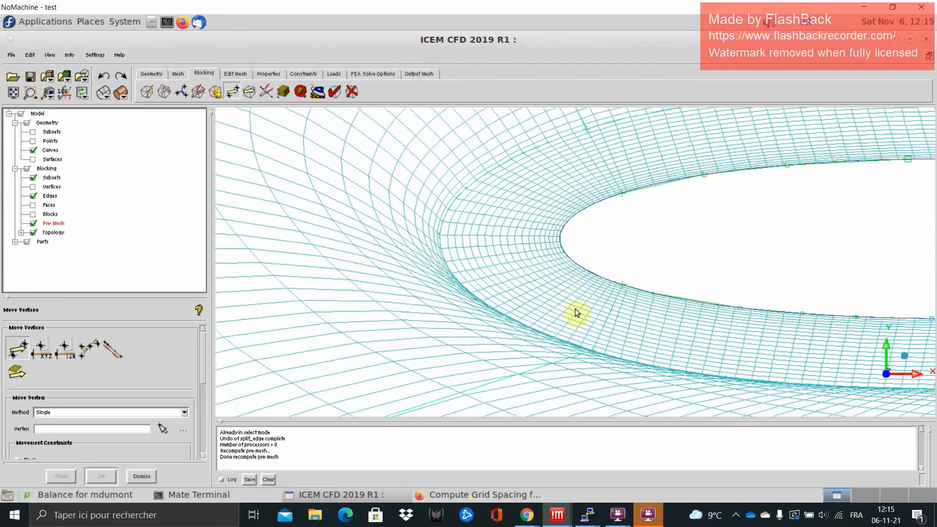
pyautogui.scroll(-3, 631, 324)
pyautogui.moveTo(668, 288); pyautogui.dragTo(305, 389, button='middle')
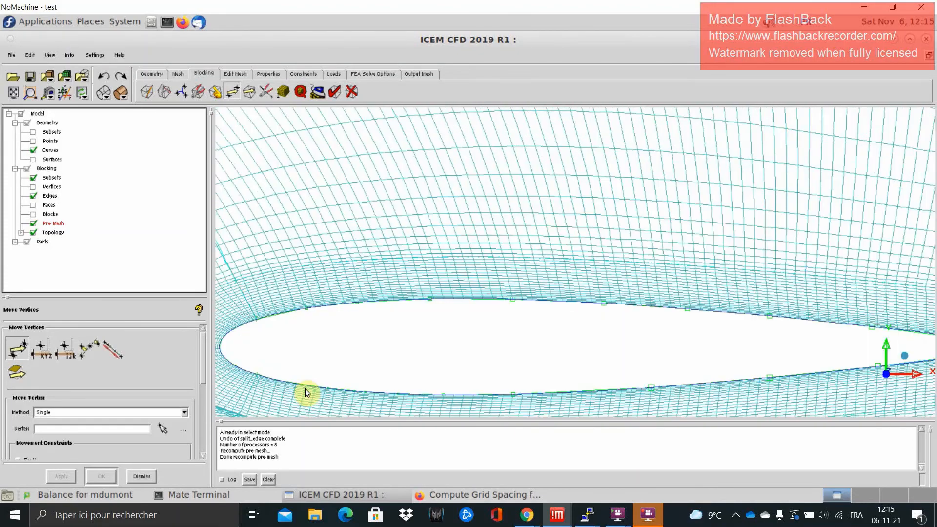
pyautogui.moveTo(378, 354); pyautogui.dragTo(546, 360, button='middle')
pyautogui.scroll(-5, 546, 364)
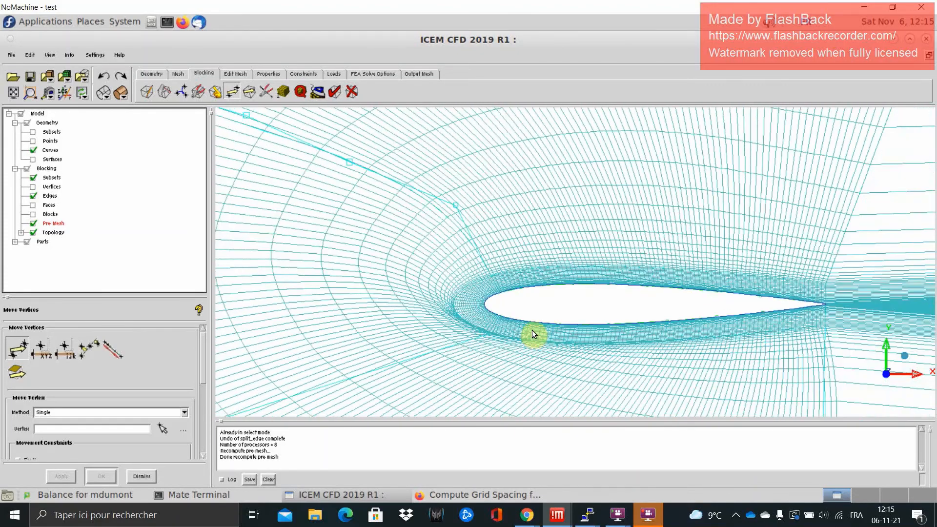
pyautogui.moveTo(567, 323); pyautogui.dragTo(504, 356, button='middle')
pyautogui.scroll(-5, 505, 353)
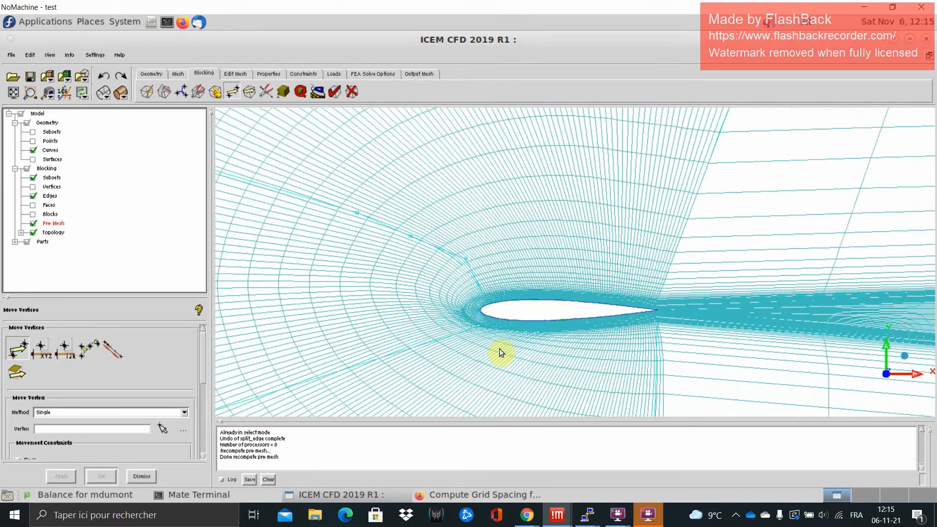
# Compare the mesh around the airfoil, in the wake and across the far field for smoothness and cell density.
pyautogui.scroll(-5, 531, 288)
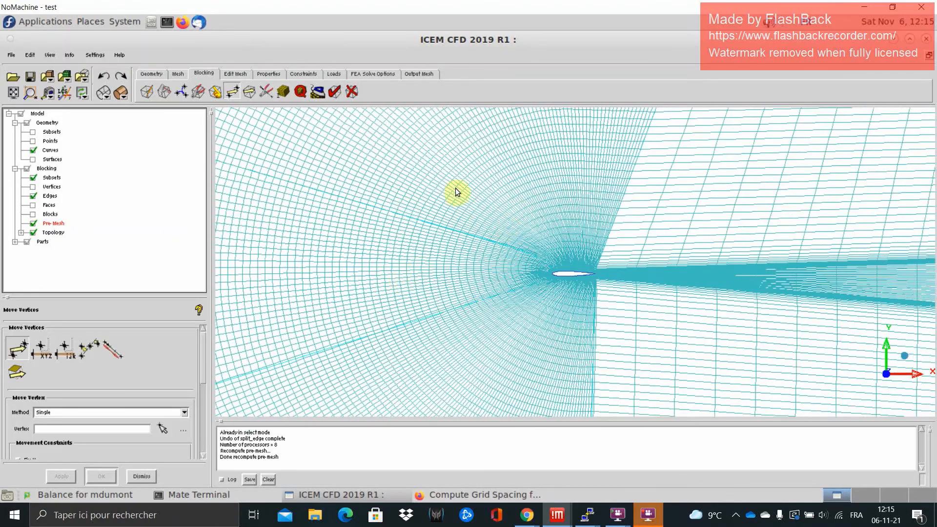
pyautogui.scroll(5, 507, 278)
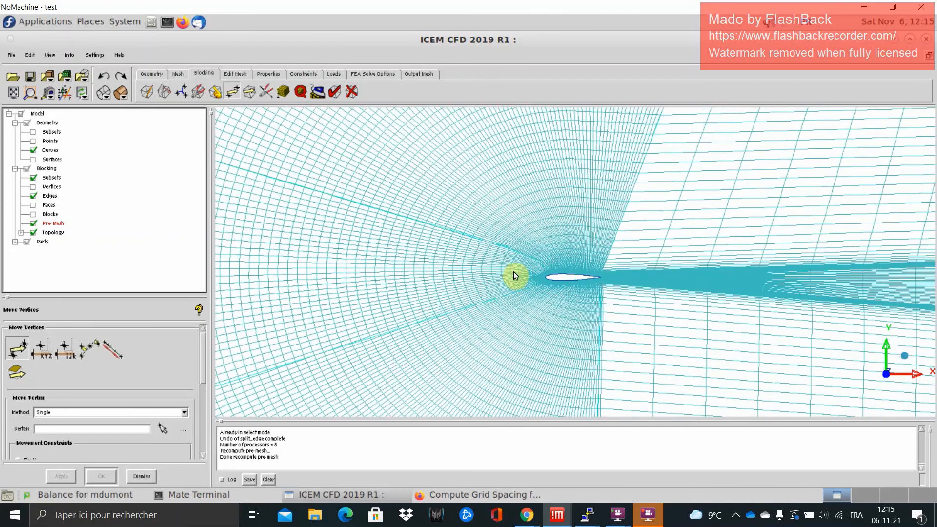
pyautogui.scroll(8, 498, 291)
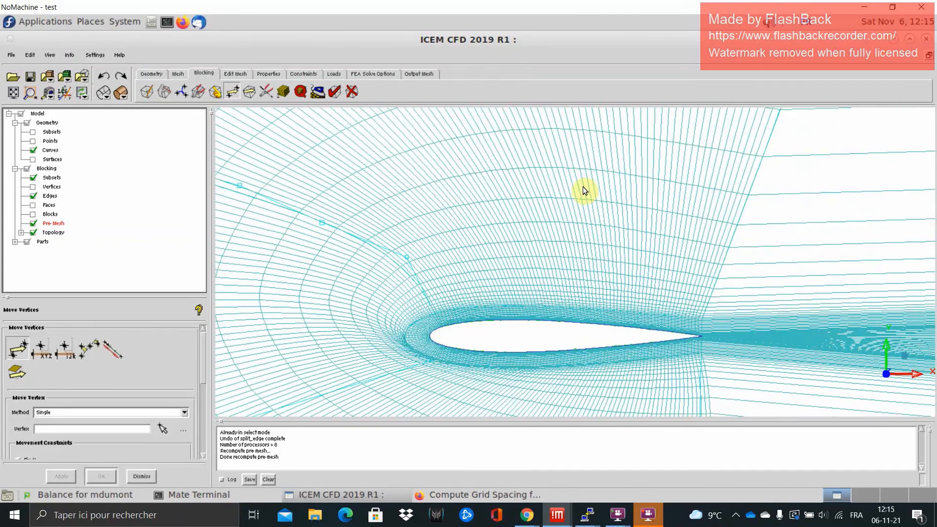
pyautogui.scroll(6, 516, 262)
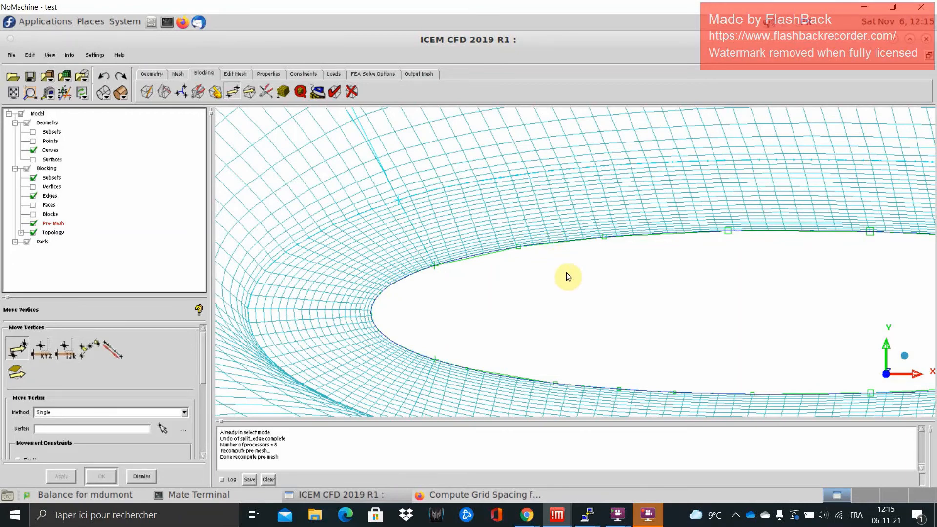
pyautogui.scroll(5, 566, 272)
pyautogui.scroll(-6, 513, 278)
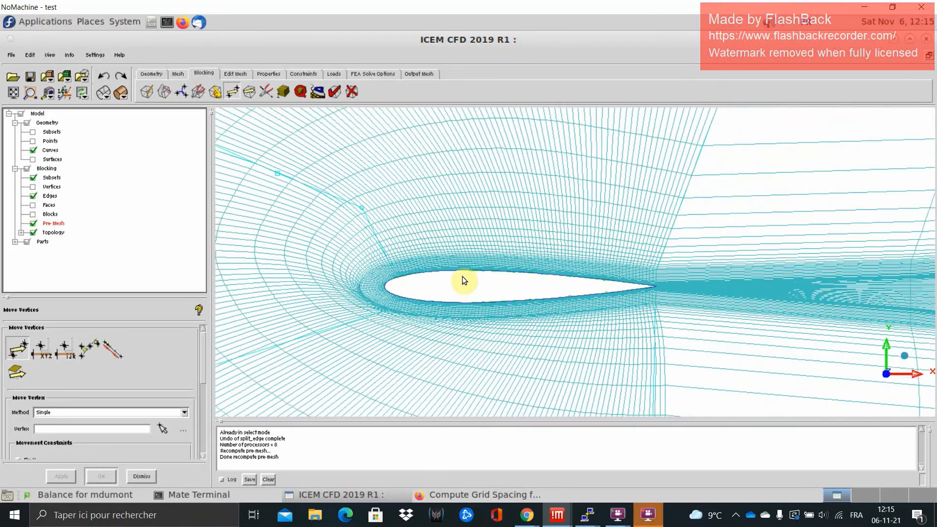
pyautogui.scroll(5, 470, 277)
pyautogui.scroll(-5, 522, 277)
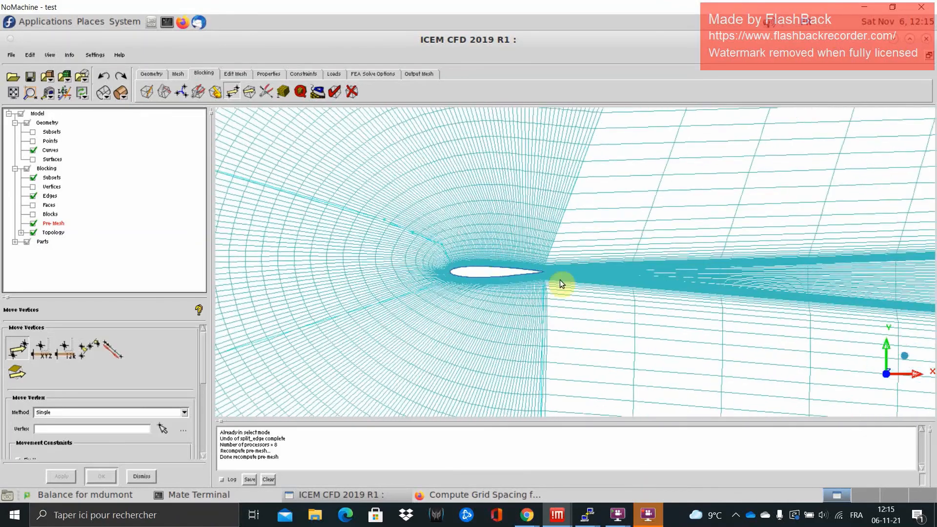
pyautogui.scroll(-5, 616, 203)
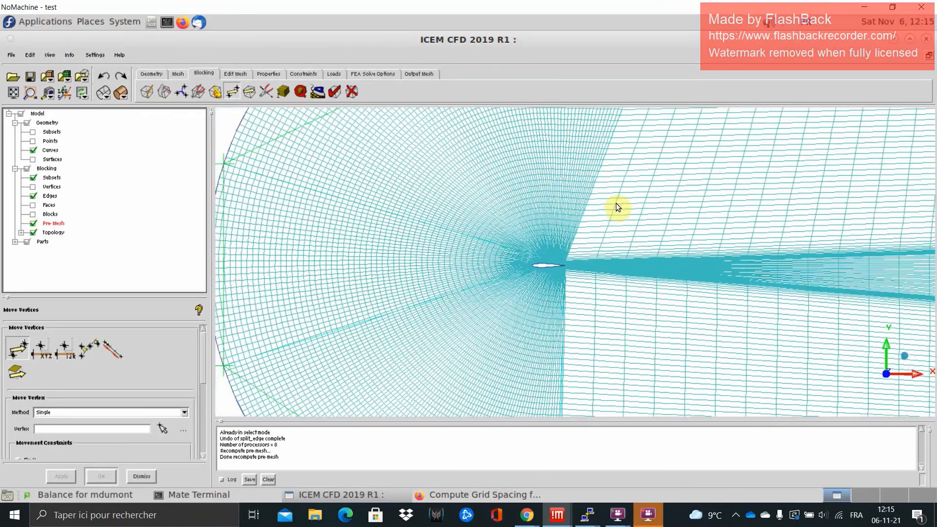
pyautogui.scroll(-2, 617, 200)
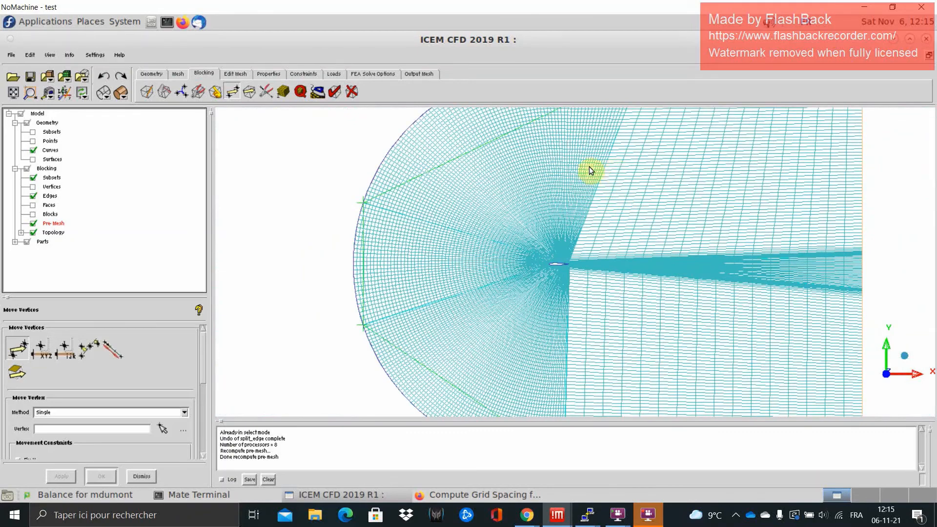
# Hide the pre-mesh and check the trailing-edge spacing in the edge parameters of the O-grid edge above the airfoil.
pyautogui.click(33, 223)
pyautogui.scroll(10, 616, 286)
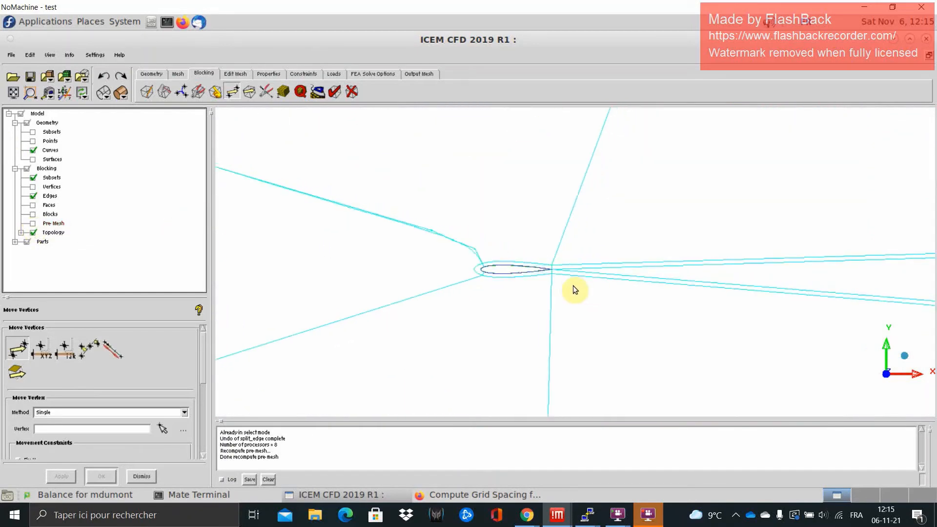
pyautogui.click(249, 92)
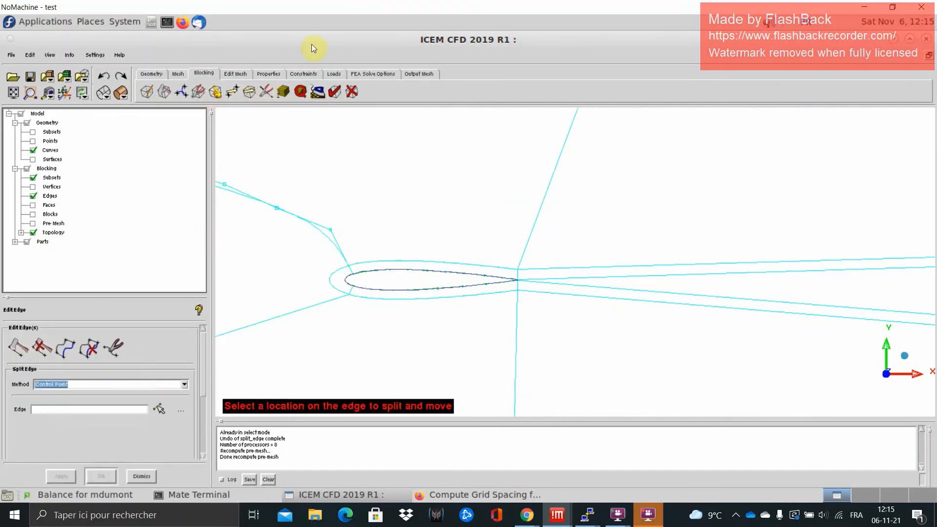
pyautogui.click(141, 476)
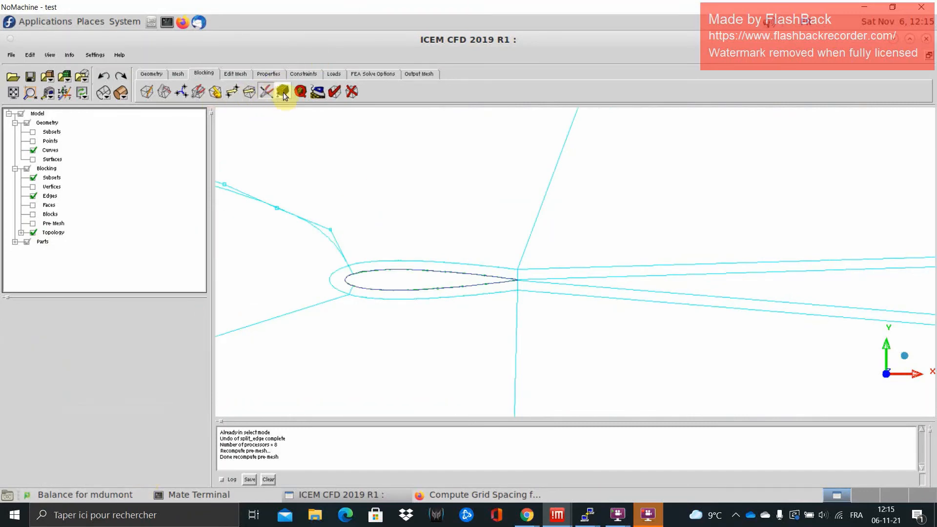
pyautogui.click(282, 92)
pyautogui.click(165, 374)
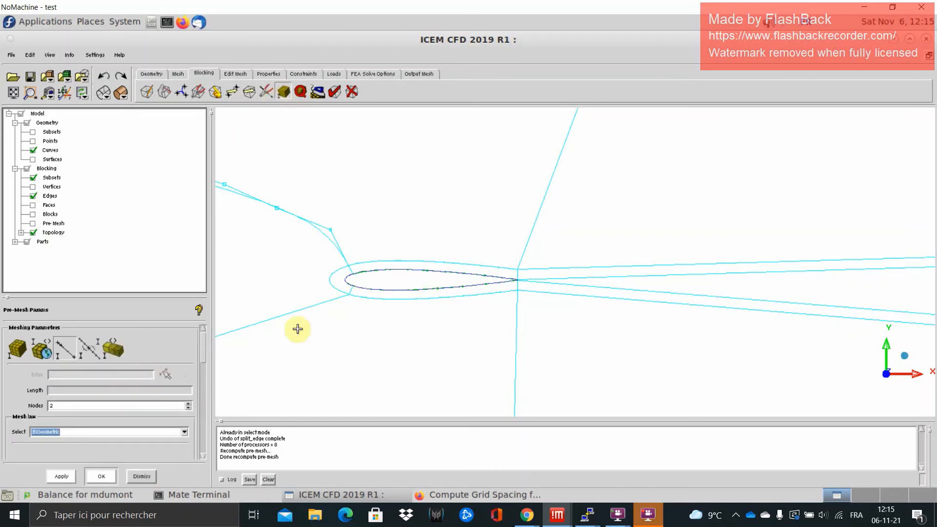
pyautogui.click(466, 258)
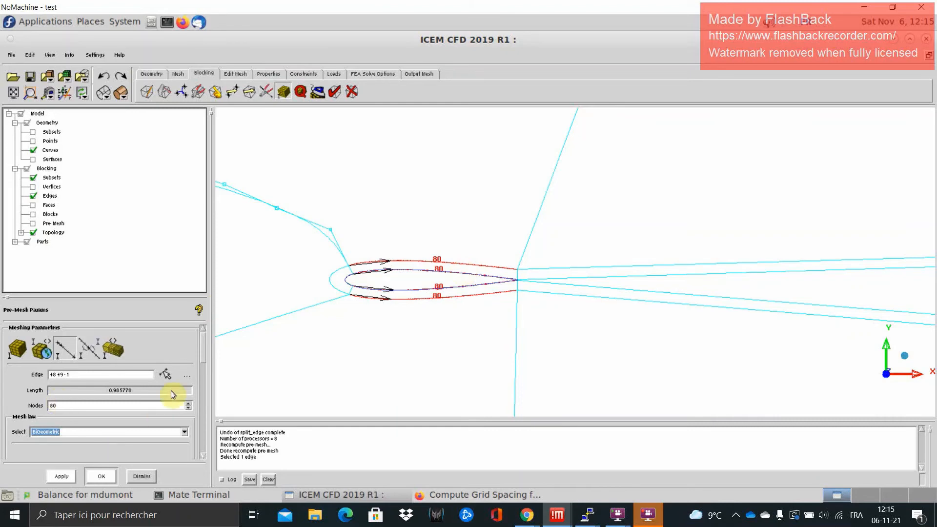
pyautogui.moveTo(201, 345); pyautogui.dragTo(204, 384)
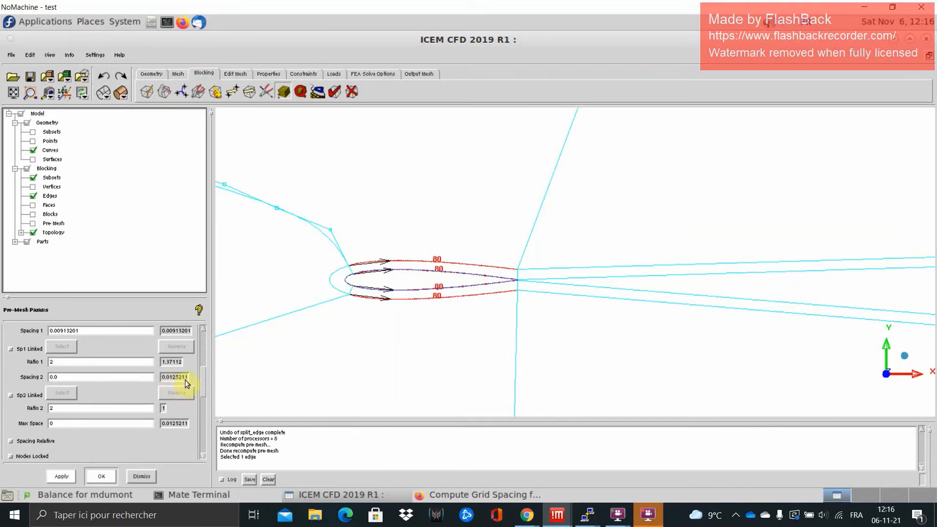
pyautogui.moveTo(202, 379); pyautogui.dragTo(207, 337)
# Match the upper wake edge's spacing at the trailing edge to the O-grid edge above the airfoil with the Selected method.
pyautogui.click(89, 347)
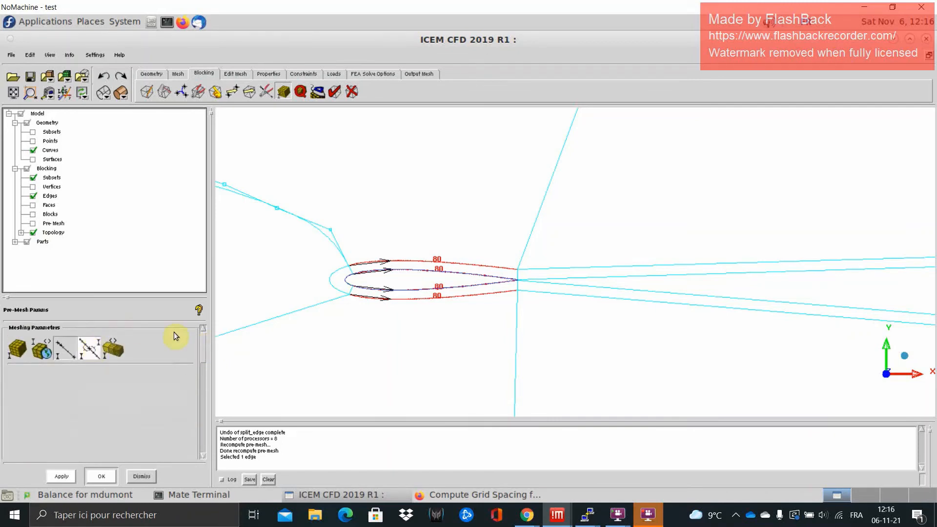
pyautogui.click(507, 266)
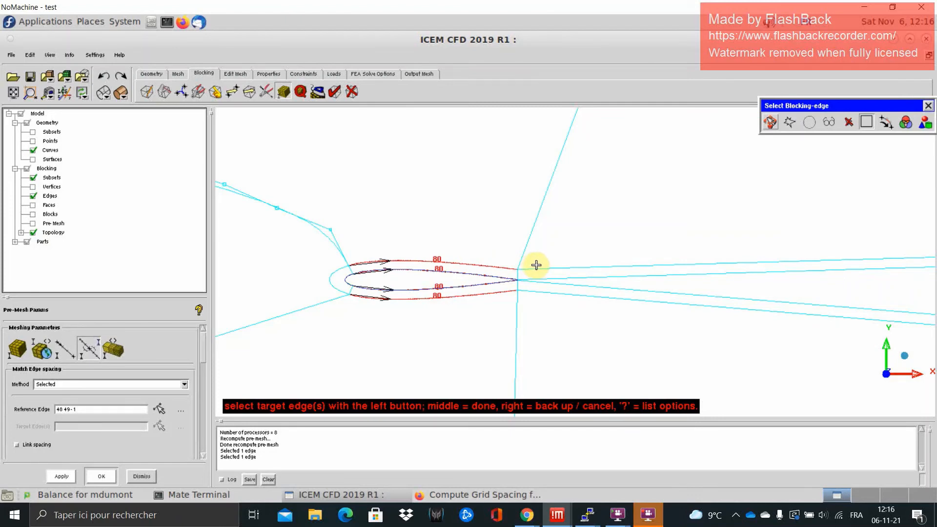
pyautogui.click(538, 266)
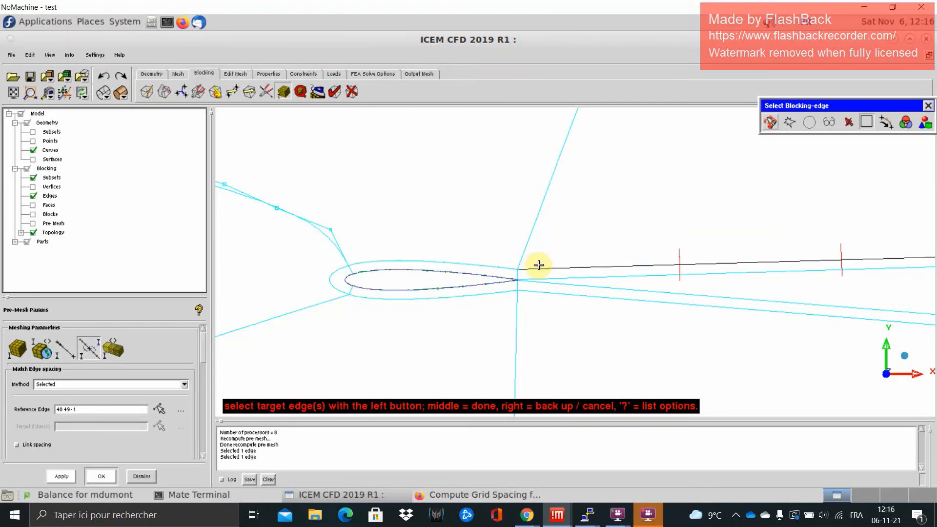
pyautogui.middleClick(572, 255)
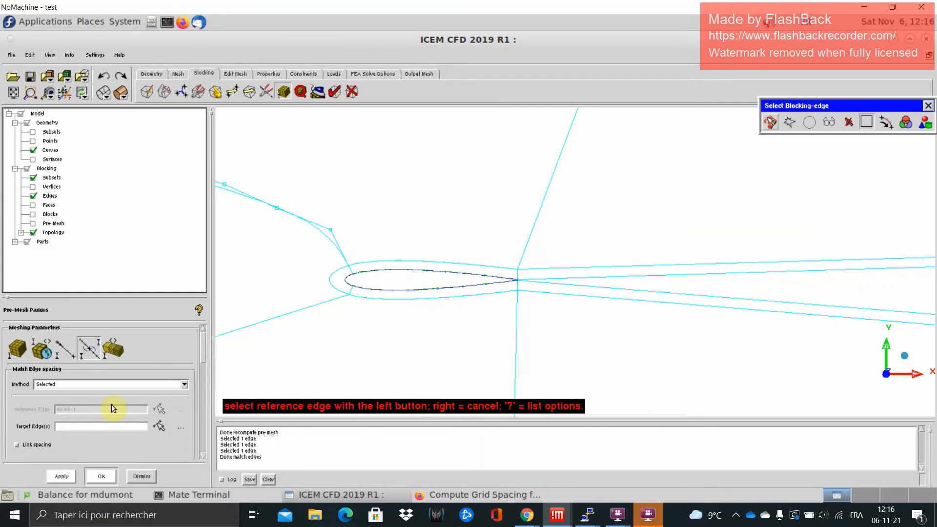
# Set the node count to 100 on the streamwise wake edges behind the trailing edge.
pyautogui.click(73, 357)
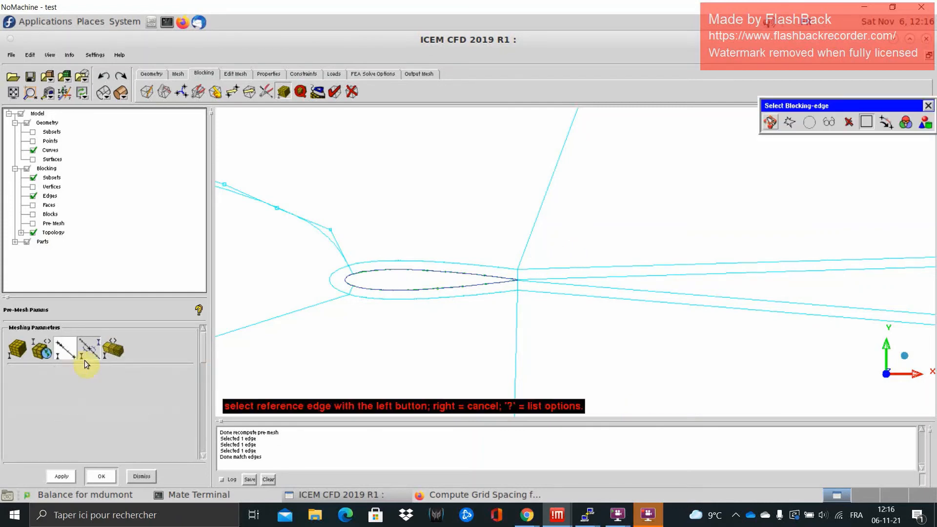
pyautogui.click(642, 266)
pyautogui.scroll(-3, 644, 268)
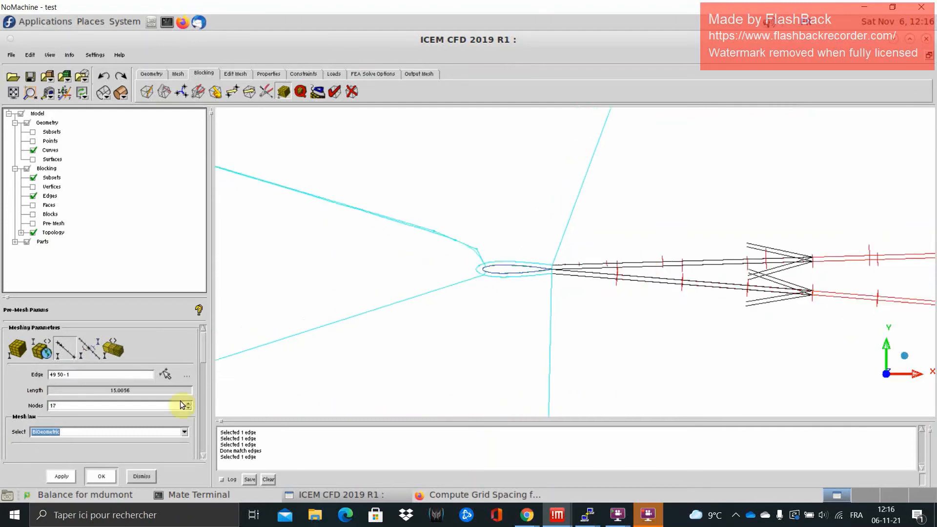
pyautogui.click(106, 403)
pyautogui.press('BackSpace')
pyautogui.press('BackSpace')
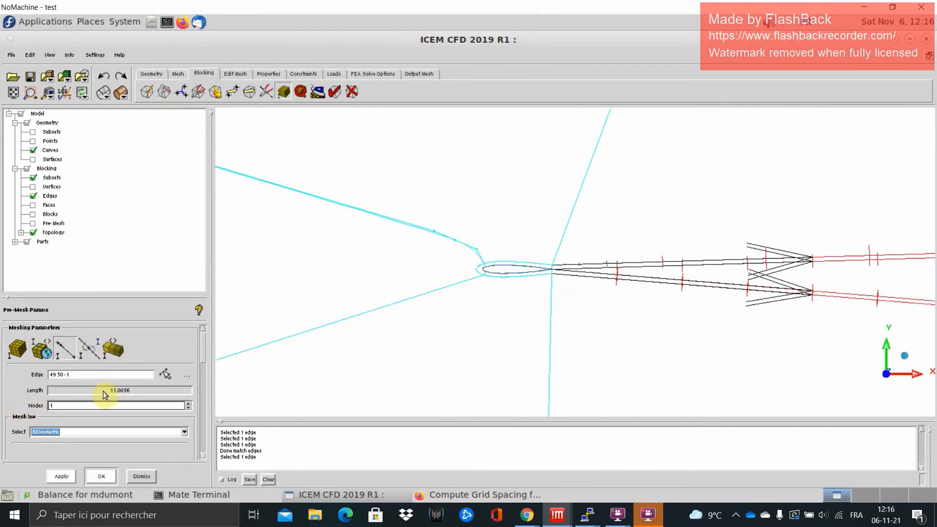
pyautogui.write('100')
pyautogui.click(70, 477)
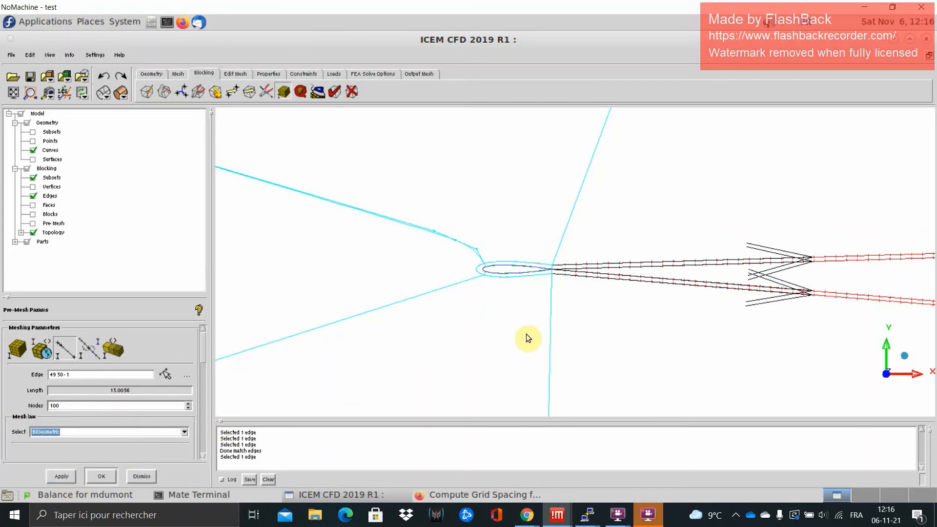
# Recompute the pre-mesh with the refined wake and inspect the cell-size transition at the trailing edge.
pyautogui.scroll(-2, 524, 335)
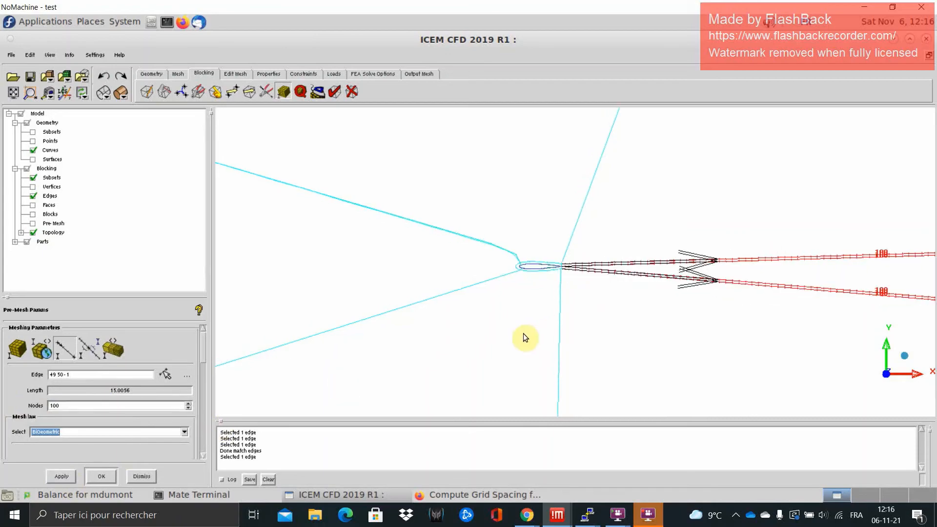
pyautogui.click(33, 224)
pyautogui.click(326, 277)
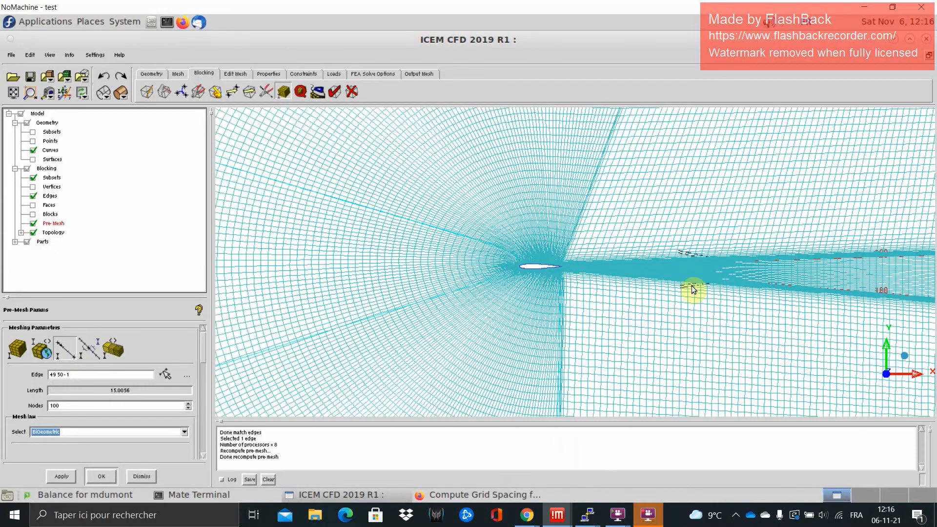
pyautogui.scroll(4, 564, 253)
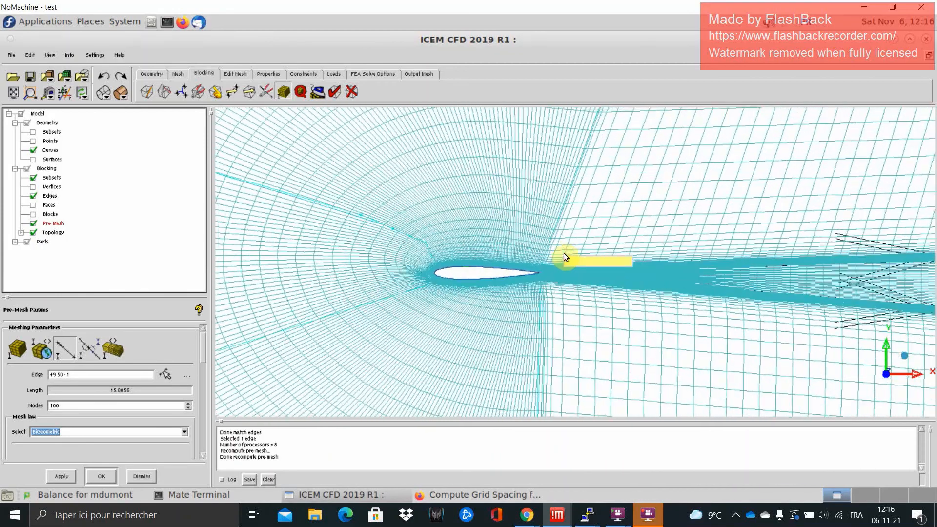
pyautogui.scroll(5, 547, 259)
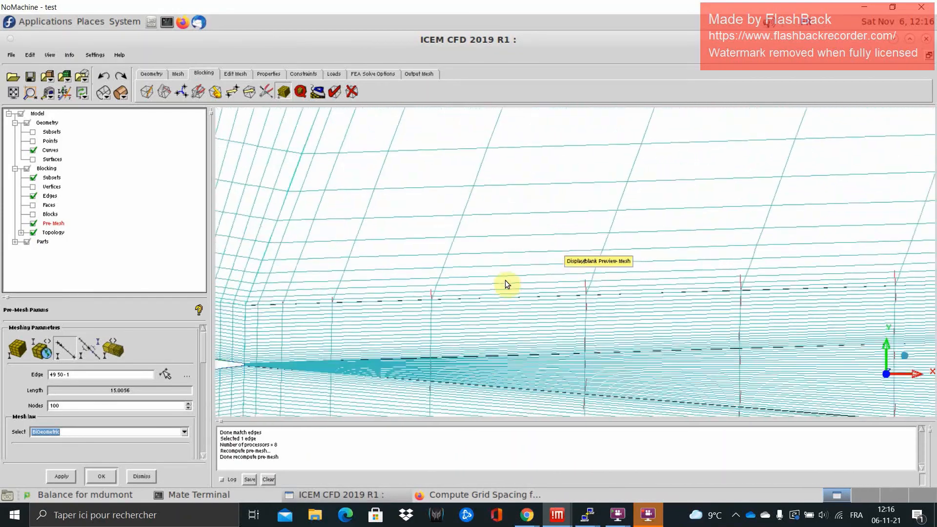
pyautogui.scroll(-6, 537, 258)
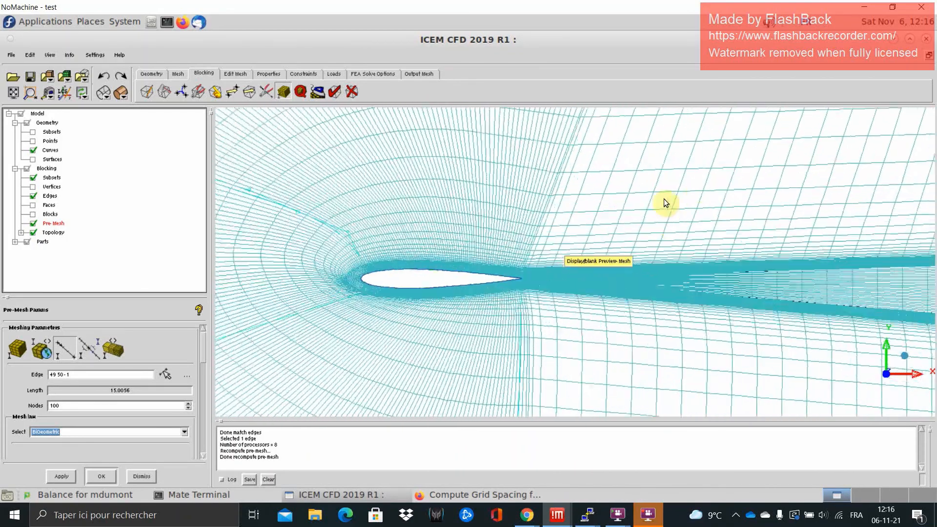
# Examine the cell-size transition at the upper far-field boundary where the inlet block meets the wake block.
pyautogui.moveTo(658, 204); pyautogui.dragTo(526, 382, button='middle')
pyautogui.scroll(-4, 581, 238)
pyautogui.moveTo(624, 201); pyautogui.dragTo(517, 355, button='middle')
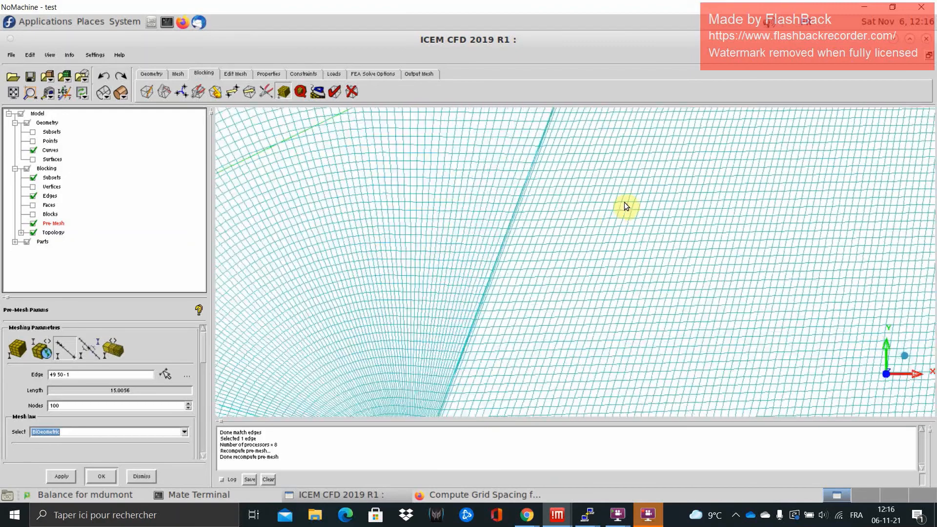
pyautogui.scroll(-4, 571, 294)
pyautogui.scroll(4, 522, 253)
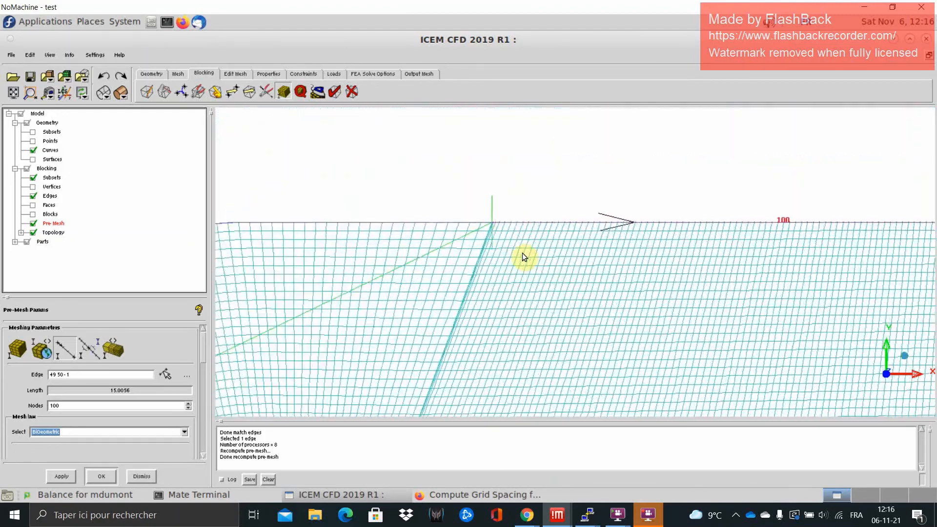
pyautogui.moveTo(455, 241); pyautogui.dragTo(519, 294, button='middle')
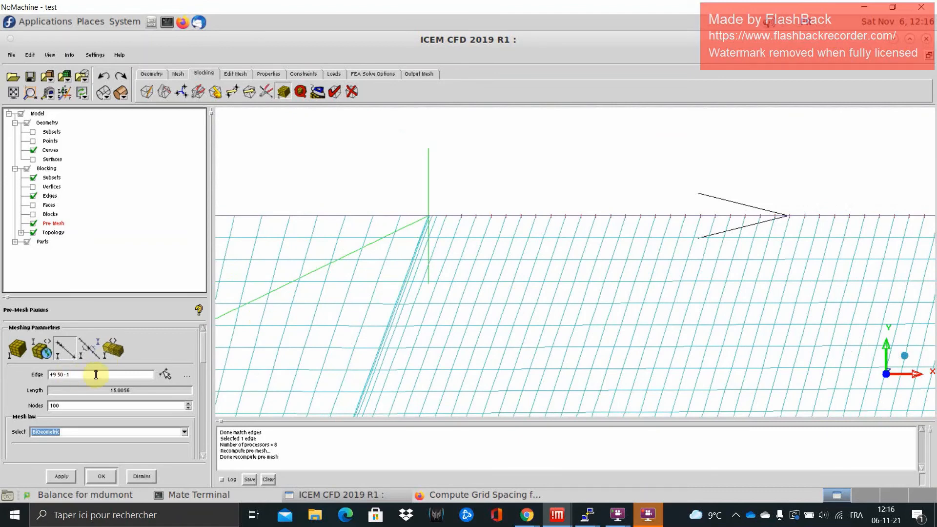
# Turn off Copy Parameters to all parallel edges in the edge meshing parameters.
pyautogui.click(165, 375)
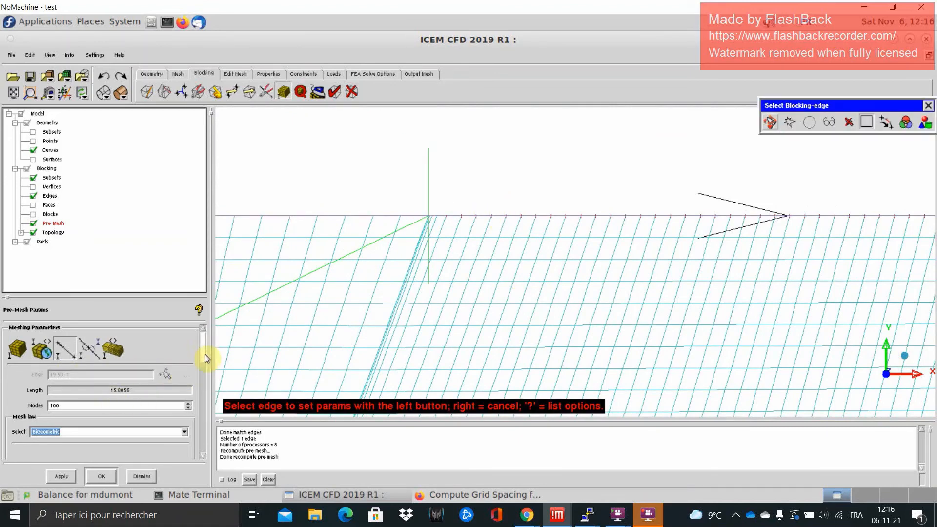
pyautogui.moveTo(205, 355); pyautogui.dragTo(204, 422)
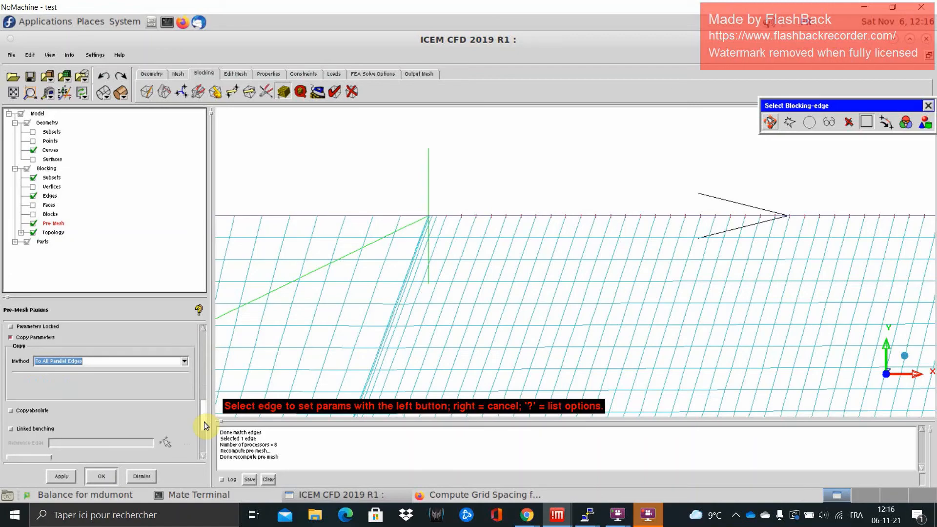
pyautogui.click(41, 336)
pyautogui.scroll(3, 208, 352)
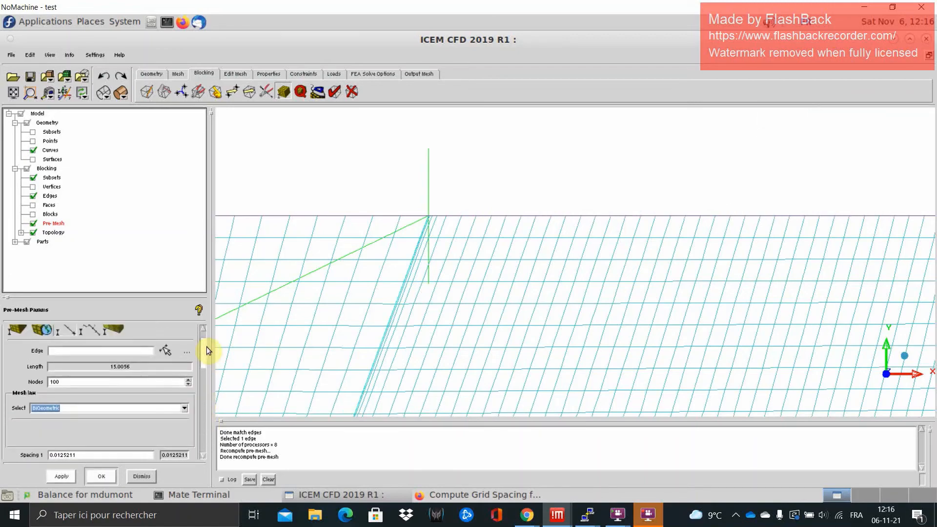
# Match the upper far-field wake edge's spacing to the adjoining inlet edge at their shared vertex with the Selected method.
pyautogui.scroll(-10, 559, 314)
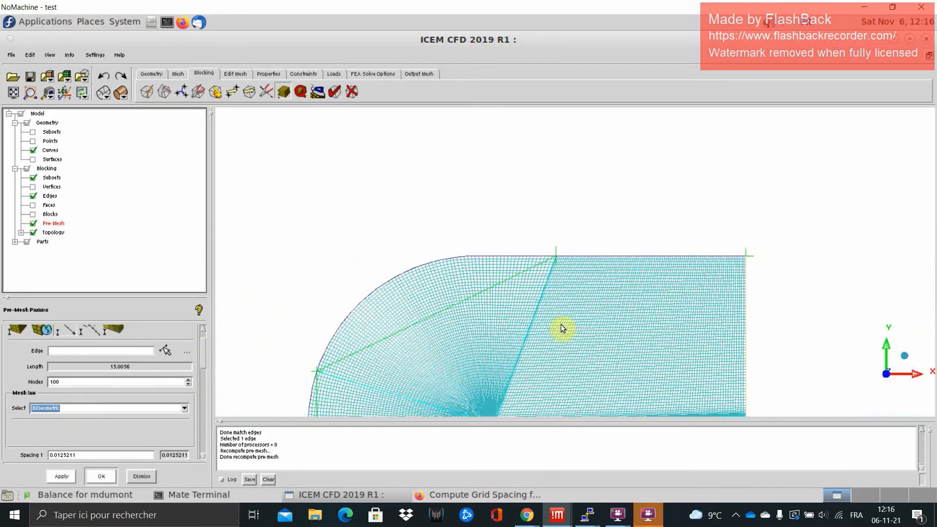
pyautogui.scroll(-4, 540, 258)
pyautogui.scroll(3, 547, 248)
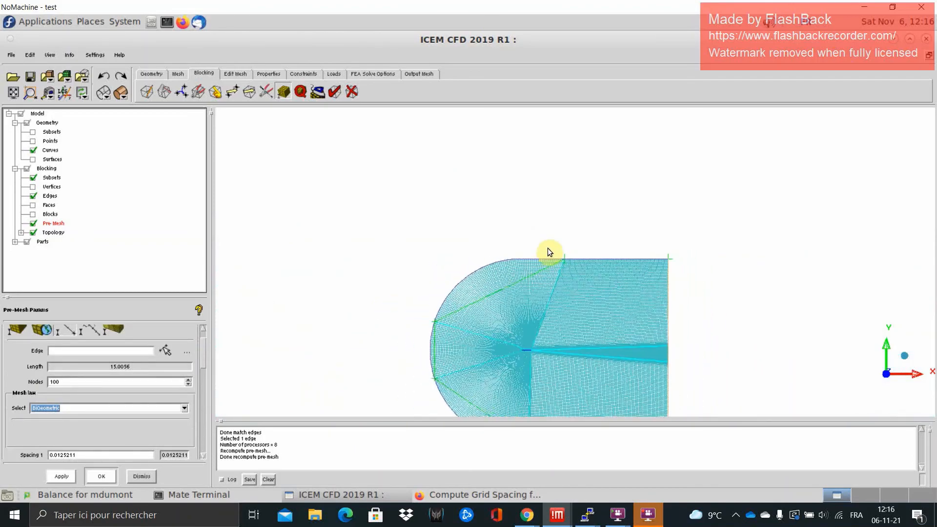
pyautogui.scroll(8, 552, 268)
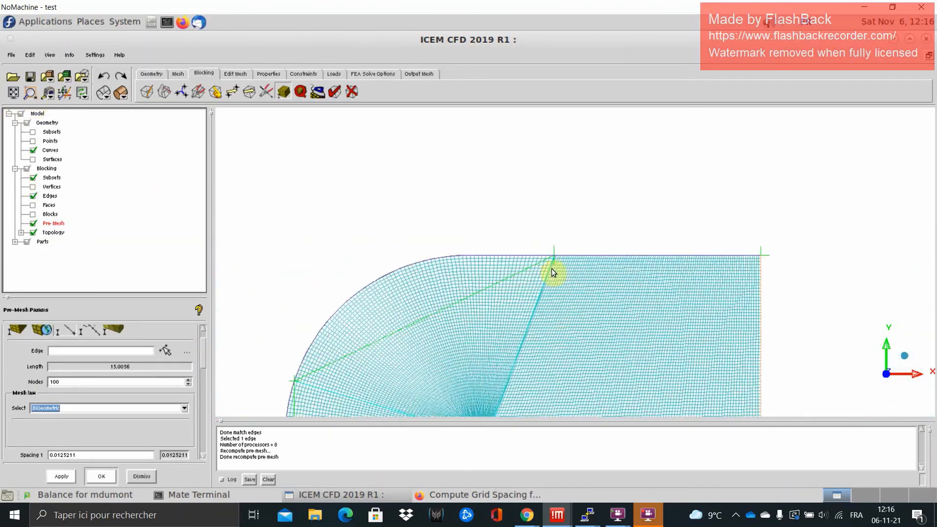
pyautogui.scroll(1, 543, 268)
pyautogui.press('z')
pyautogui.moveTo(523, 242); pyautogui.dragTo(554, 262)
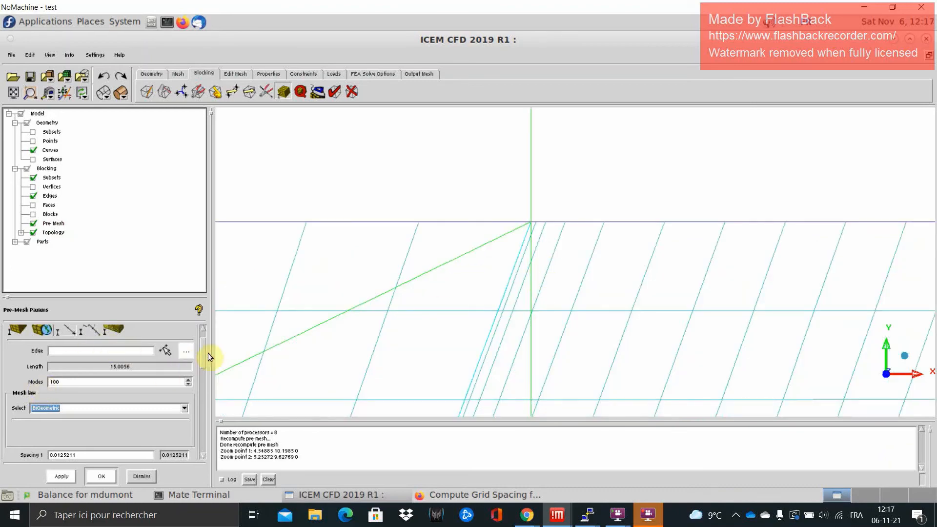
pyautogui.moveTo(203, 366); pyautogui.dragTo(202, 351)
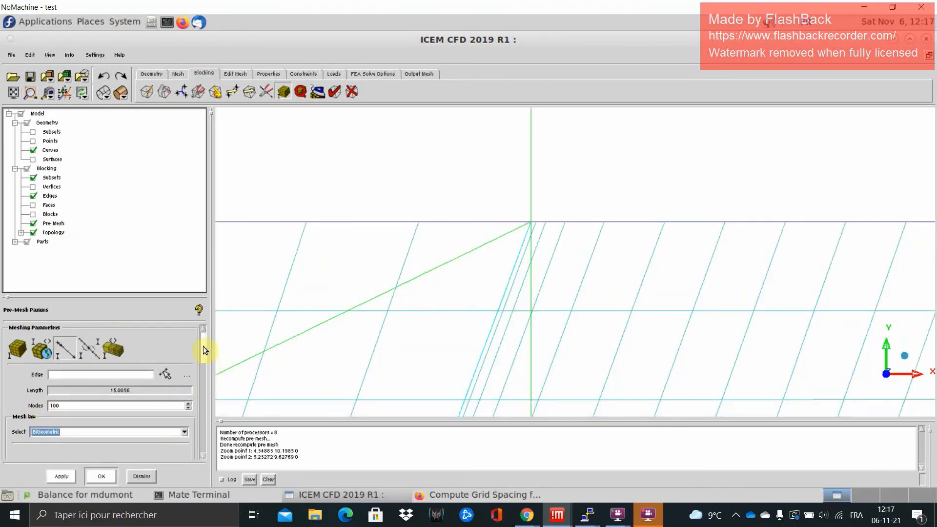
pyautogui.click(95, 356)
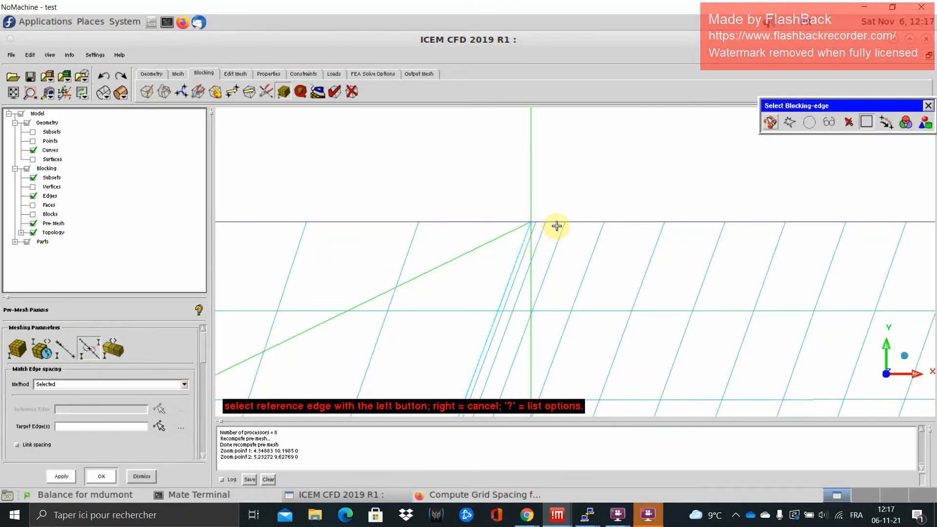
pyautogui.click(470, 220)
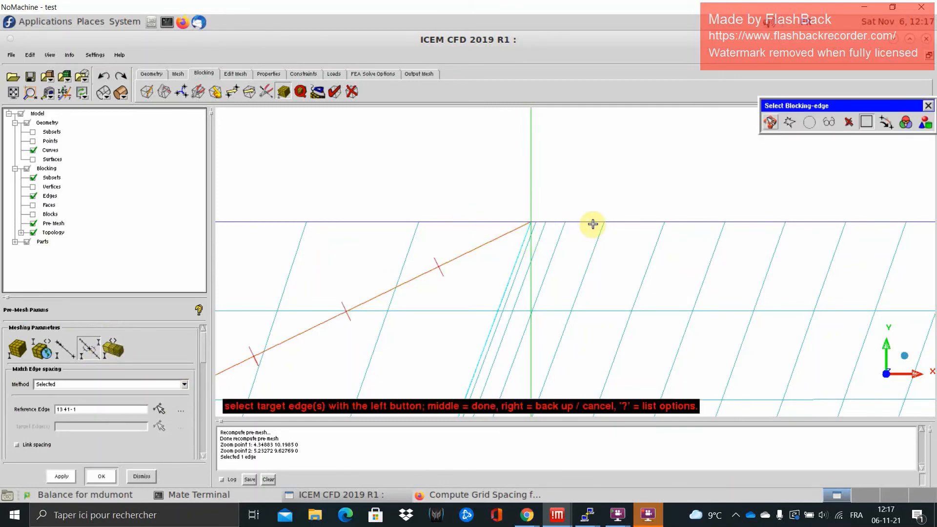
pyautogui.click(596, 243)
pyautogui.middleClick(597, 252)
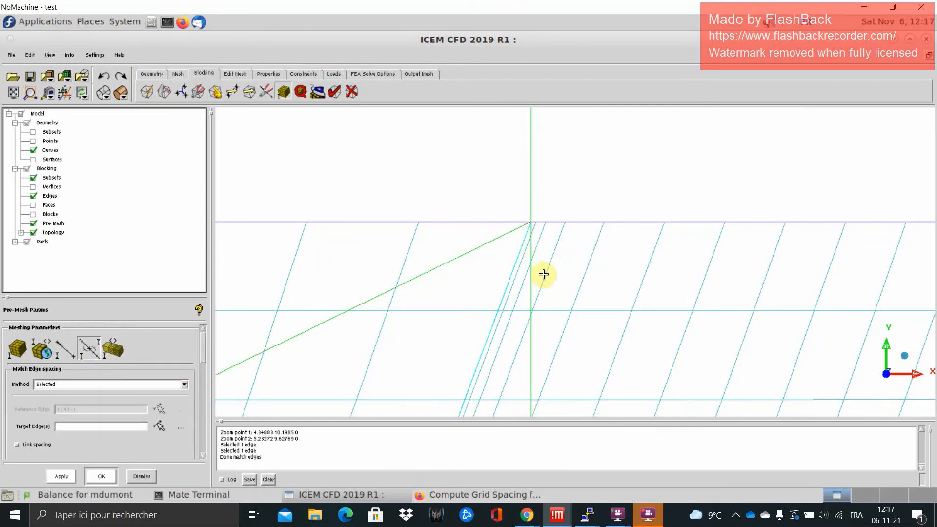
pyautogui.click(52, 480)
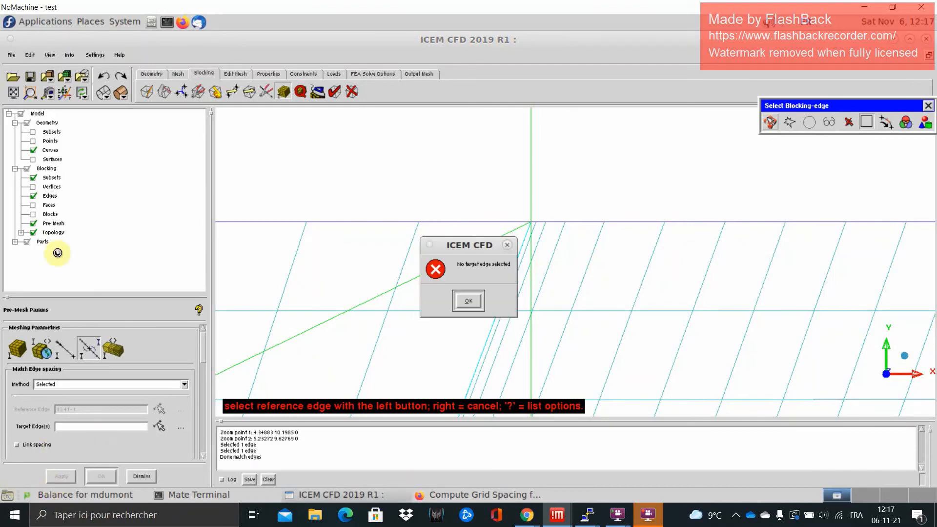
pyautogui.click(463, 306)
# Recompute the pre-mesh with the matched upper far-field spacing and bring the whole domain into view.
pyautogui.click(34, 224)
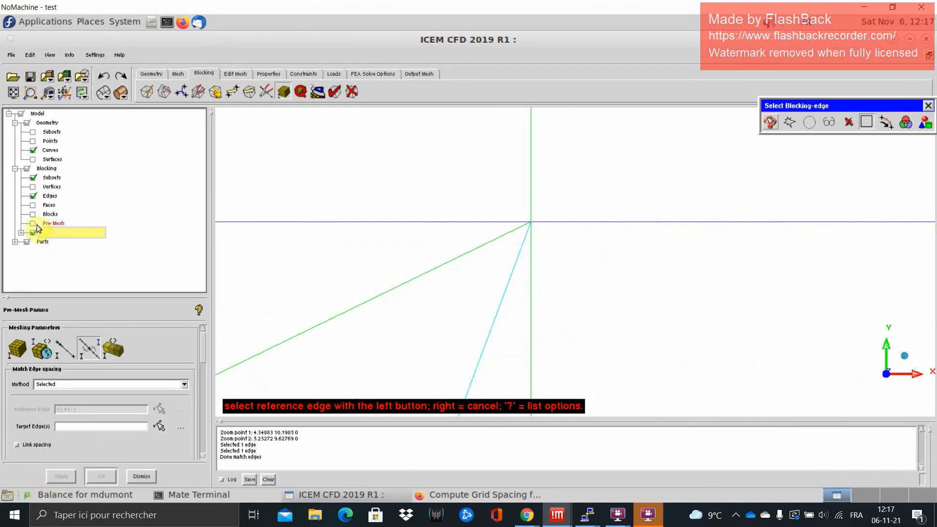
pyautogui.click(344, 336)
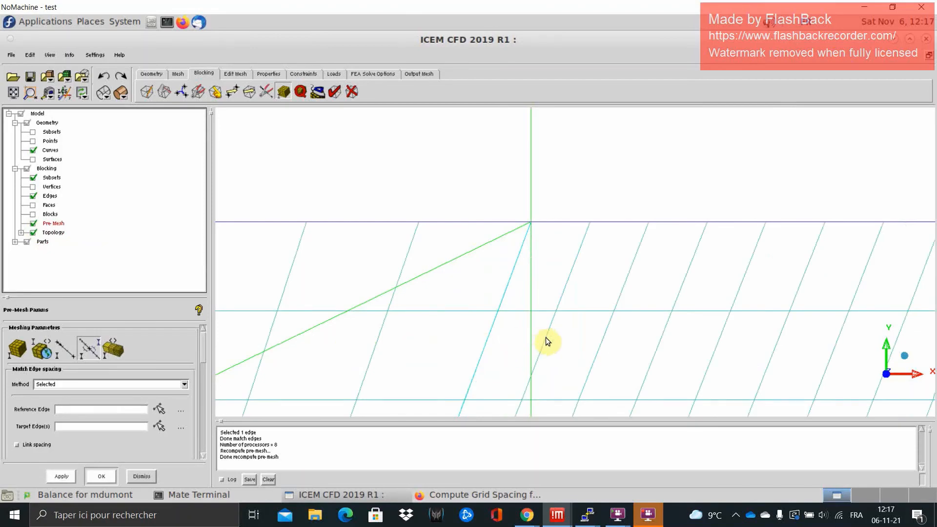
pyautogui.scroll(-5, 545, 338)
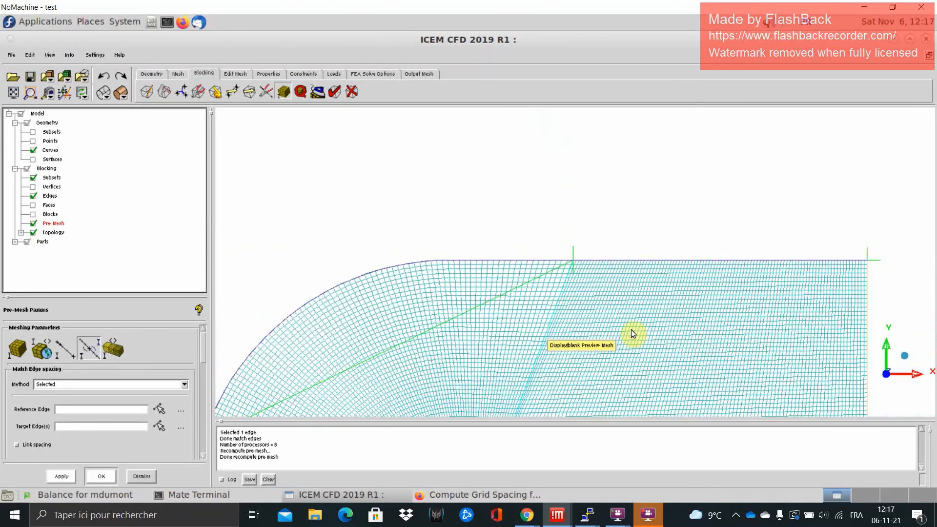
pyautogui.scroll(-5, 631, 329)
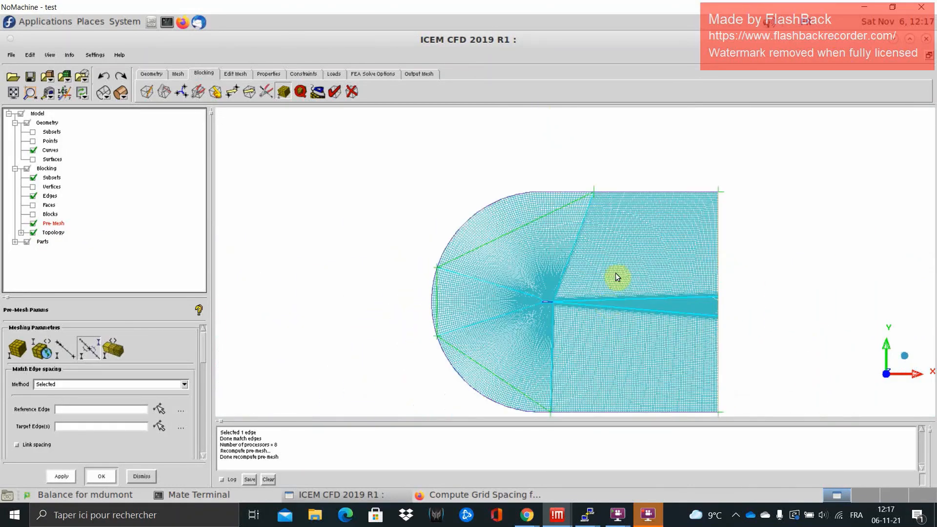
# Inspect the recomputed mesh around the airfoil and across the block boundary rising from the trailing edge.
pyautogui.click(31, 91)
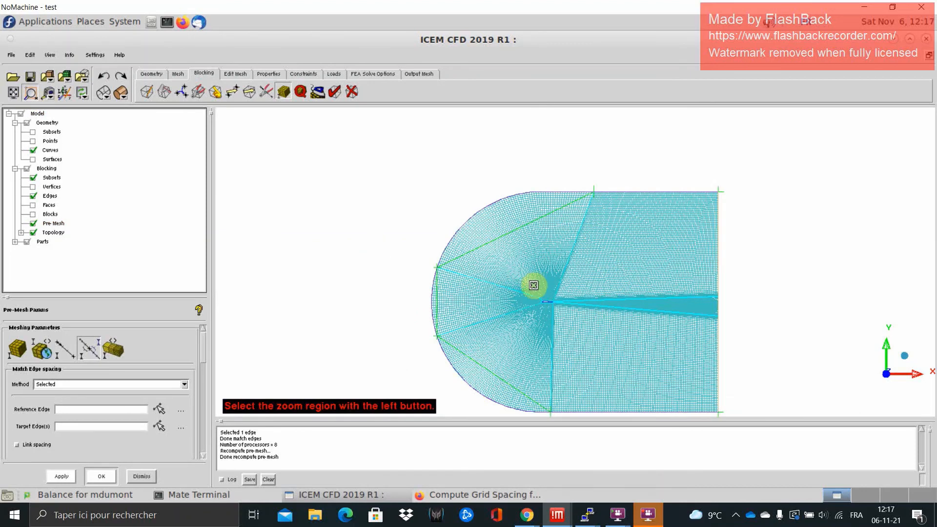
pyautogui.moveTo(533, 286); pyautogui.dragTo(561, 304)
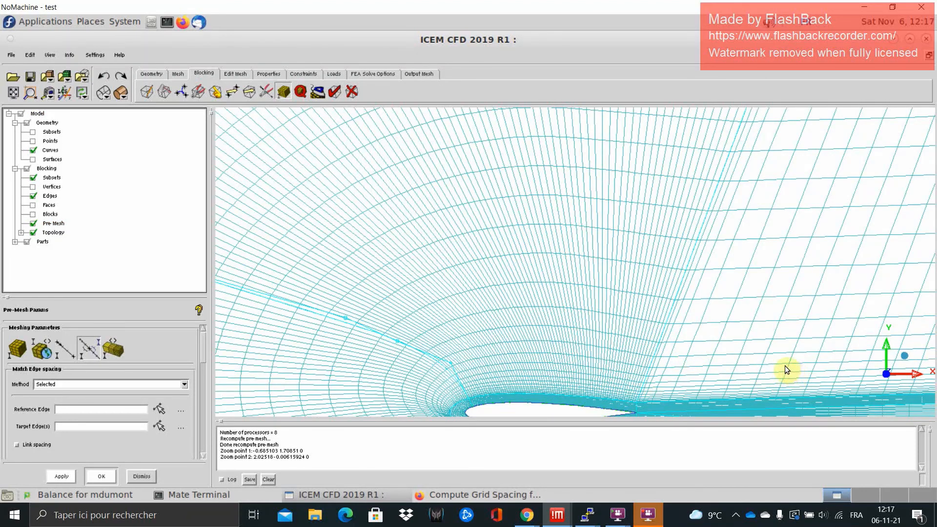
pyautogui.moveTo(559, 352); pyautogui.dragTo(570, 330, button='middle')
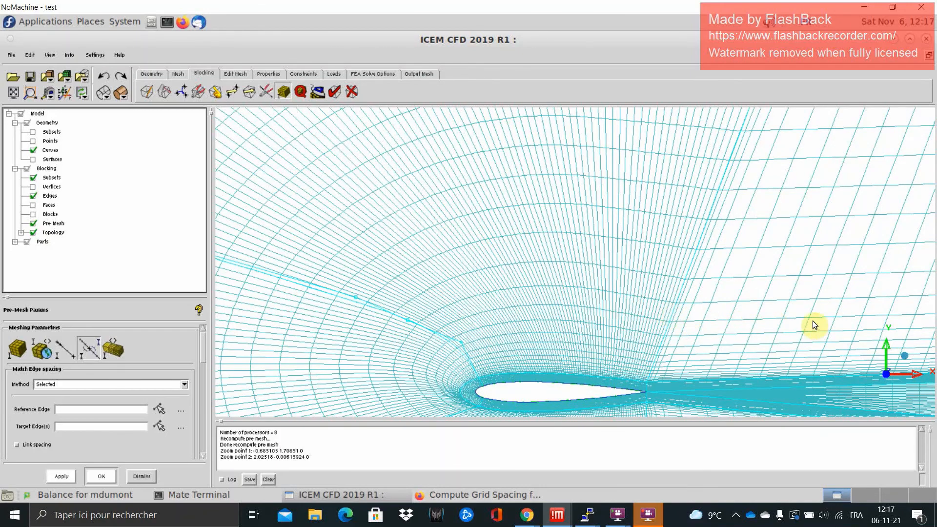
pyautogui.moveTo(812, 320); pyautogui.dragTo(646, 336, button='middle')
pyautogui.scroll(-3, 654, 335)
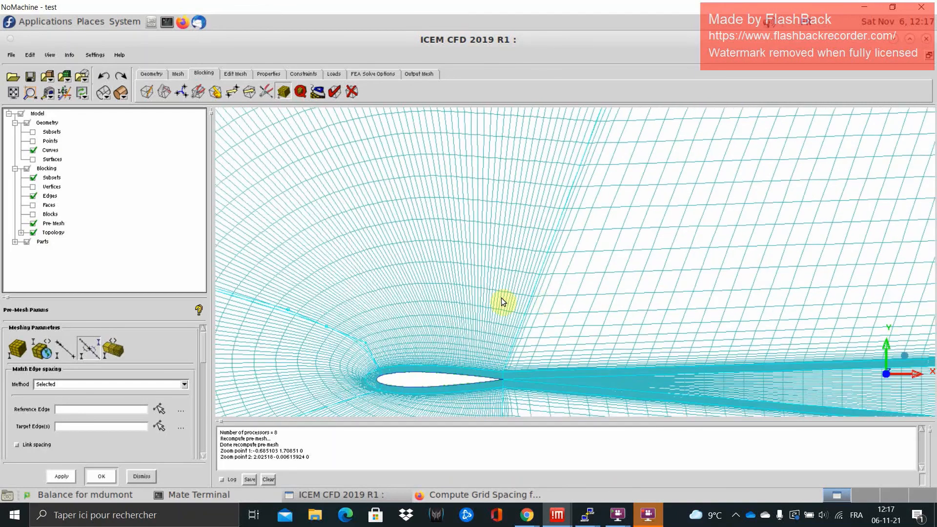
pyautogui.moveTo(503, 301); pyautogui.dragTo(701, 285, button='middle')
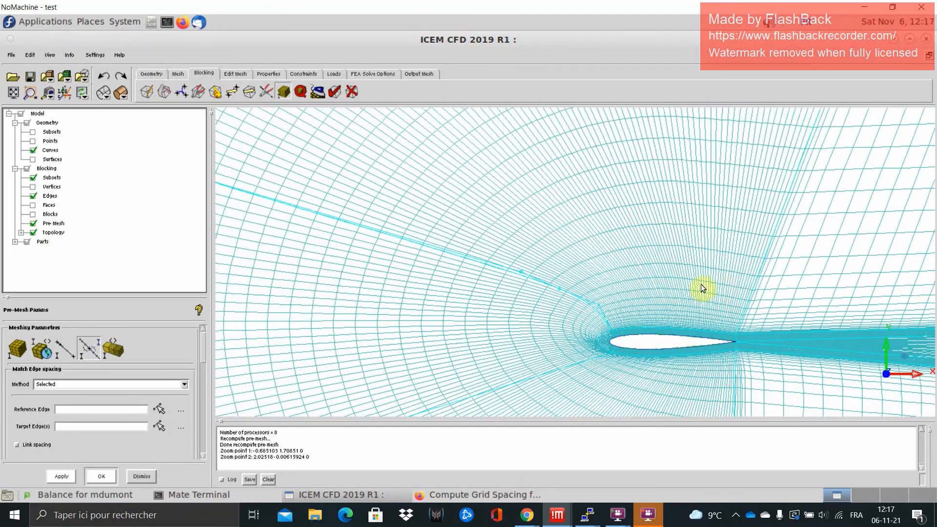
pyautogui.moveTo(718, 250); pyautogui.dragTo(688, 220, button='middle')
# Inspect the O-grid cells around the leading edge and along the bent block edge in front of it.
pyautogui.scroll(3, 693, 283)
pyautogui.moveTo(689, 317); pyautogui.dragTo(570, 251, button='middle')
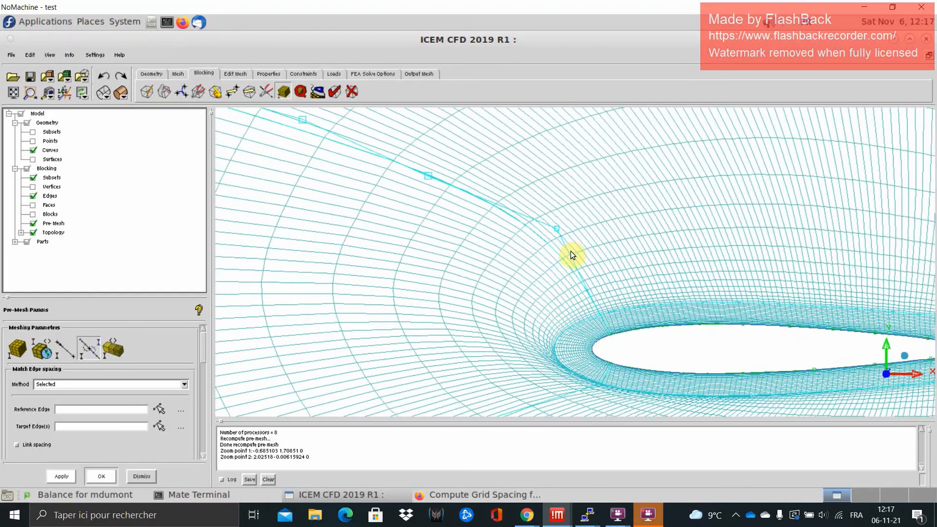
pyautogui.moveTo(569, 251); pyautogui.dragTo(641, 341, button='right')
pyautogui.moveTo(641, 341); pyautogui.dragTo(547, 211, button='middle')
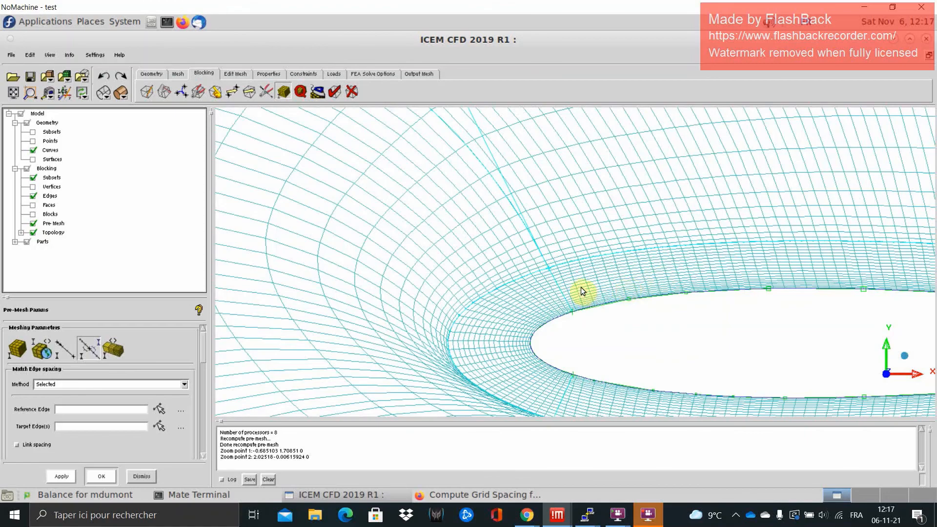
pyautogui.moveTo(581, 287); pyautogui.dragTo(593, 305, button='middle')
pyautogui.moveTo(594, 306); pyautogui.dragTo(607, 222, button='right')
pyautogui.moveTo(607, 221); pyautogui.dragTo(535, 278, button='middle')
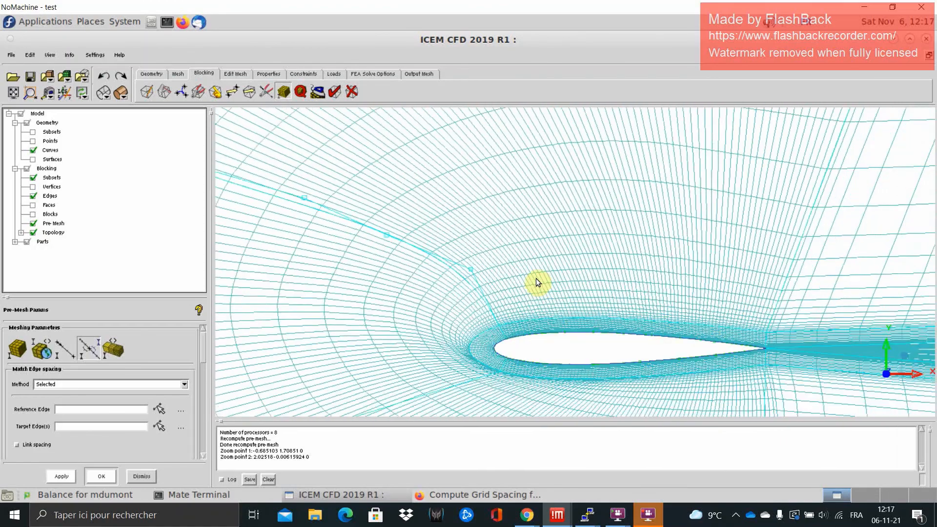
pyautogui.moveTo(536, 278); pyautogui.dragTo(554, 242, button='right')
pyautogui.moveTo(554, 242); pyautogui.dragTo(563, 310, button='middle')
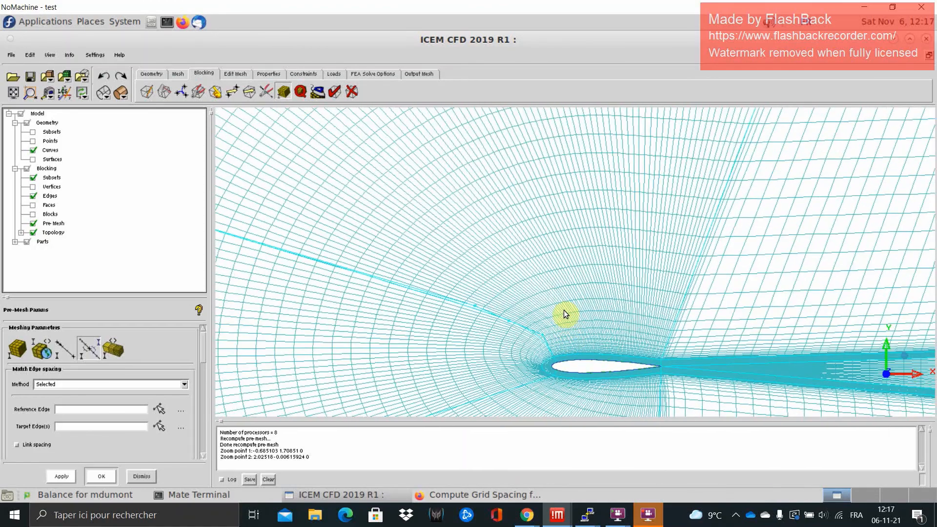
# Examine how the cells grow from the airfoil out to the curved inlet boundary, and compare them with the near-wall cells.
pyautogui.scroll(-5, 564, 309)
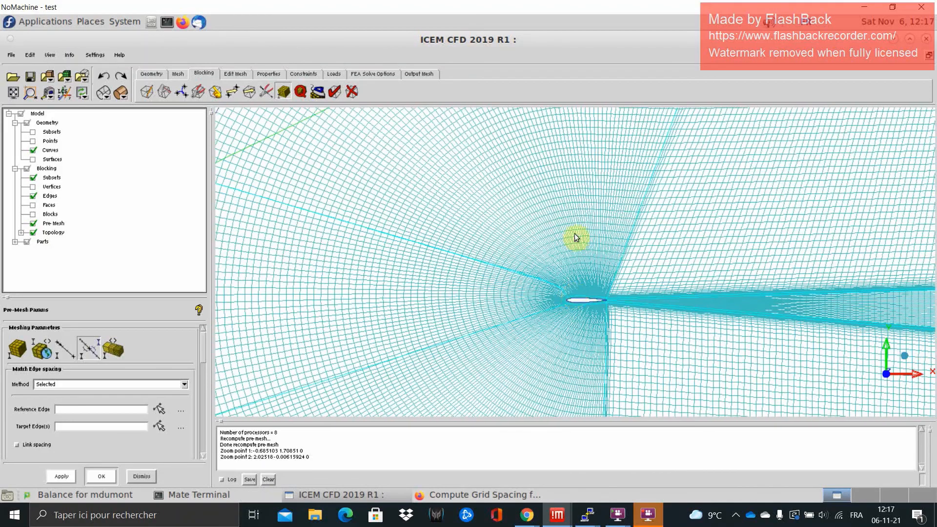
pyautogui.moveTo(575, 238); pyautogui.dragTo(549, 344, button='middle')
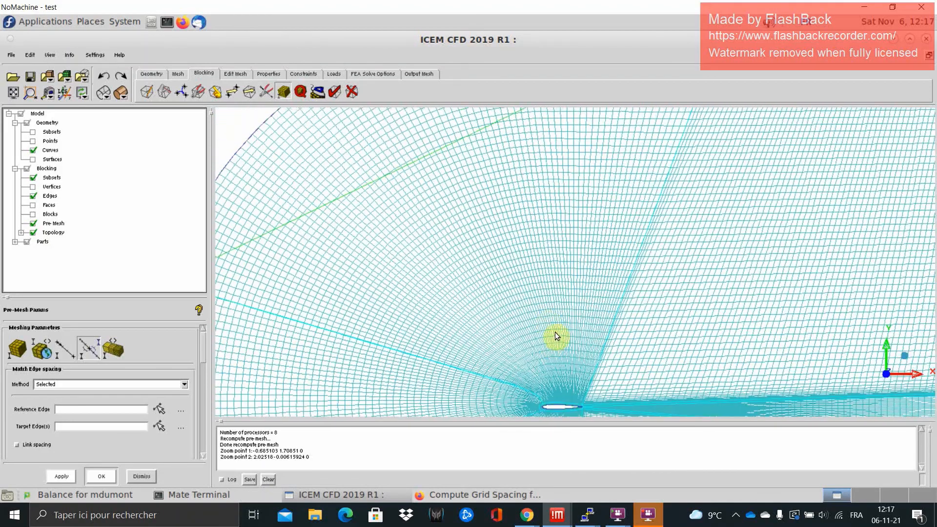
pyautogui.scroll(-1, 555, 328)
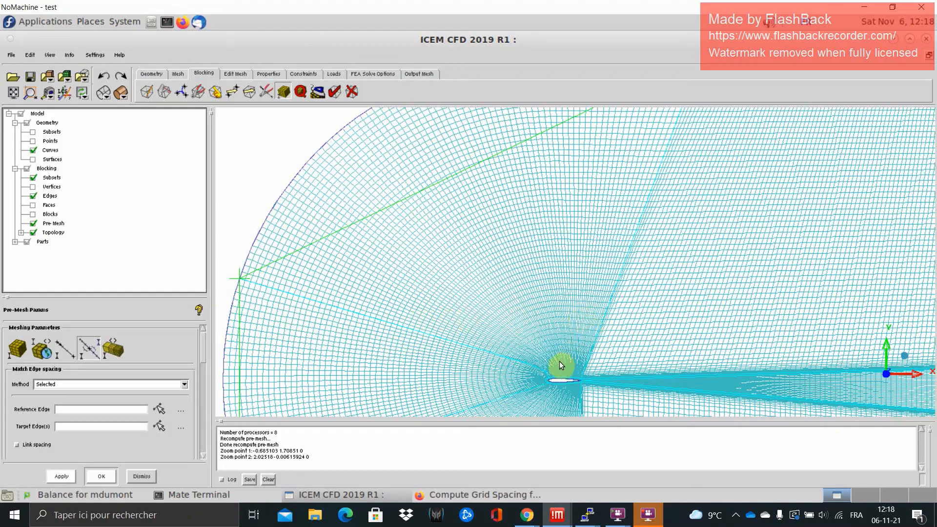
pyautogui.scroll(5, 541, 334)
pyautogui.moveTo(537, 344); pyautogui.dragTo(519, 195, button='middle')
pyautogui.scroll(6, 519, 205)
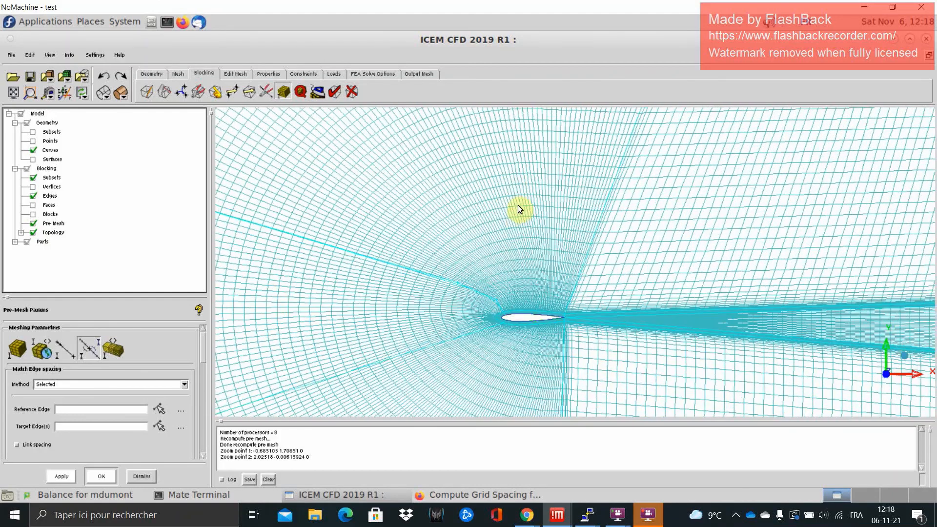
pyautogui.moveTo(399, 321); pyautogui.dragTo(546, 236, button='middle')
pyautogui.scroll(4, 546, 235)
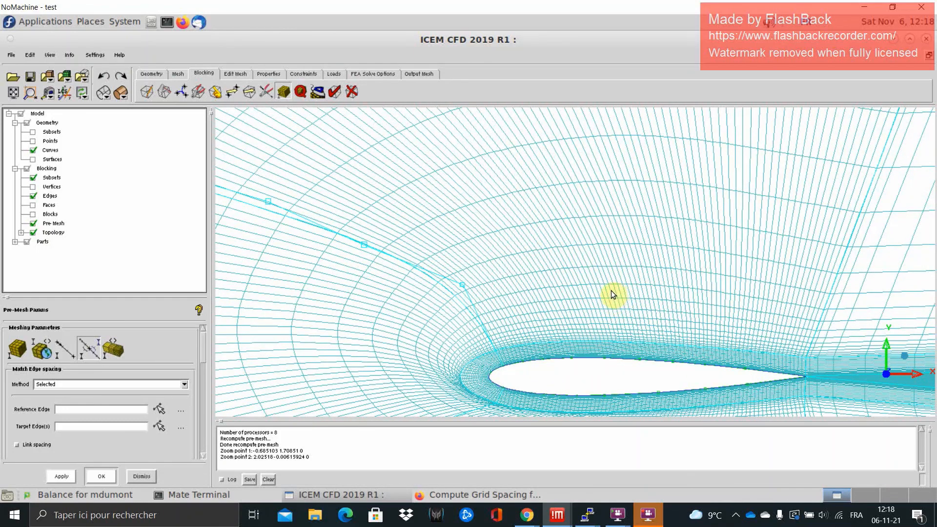
# Review the smoothness and orthogonality of the final mesh from the airfoil's upper surface out to the full inlet and wake blocks.
pyautogui.moveTo(611, 290); pyautogui.dragTo(565, 268, button='middle')
pyautogui.scroll(-2, 573, 268)
pyautogui.moveTo(635, 264); pyautogui.dragTo(562, 335, button='middle')
pyautogui.scroll(-2, 562, 334)
pyautogui.scroll(-5, 562, 333)
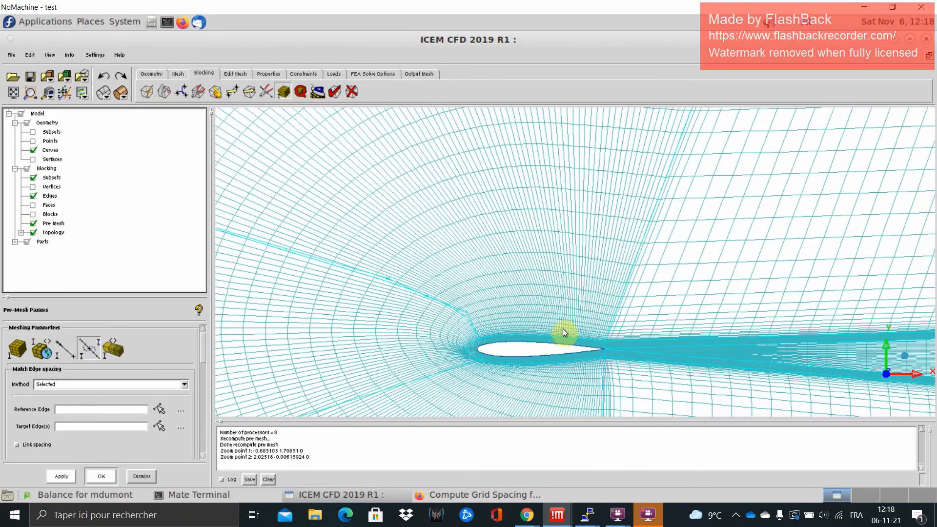
pyautogui.scroll(-3, 525, 366)
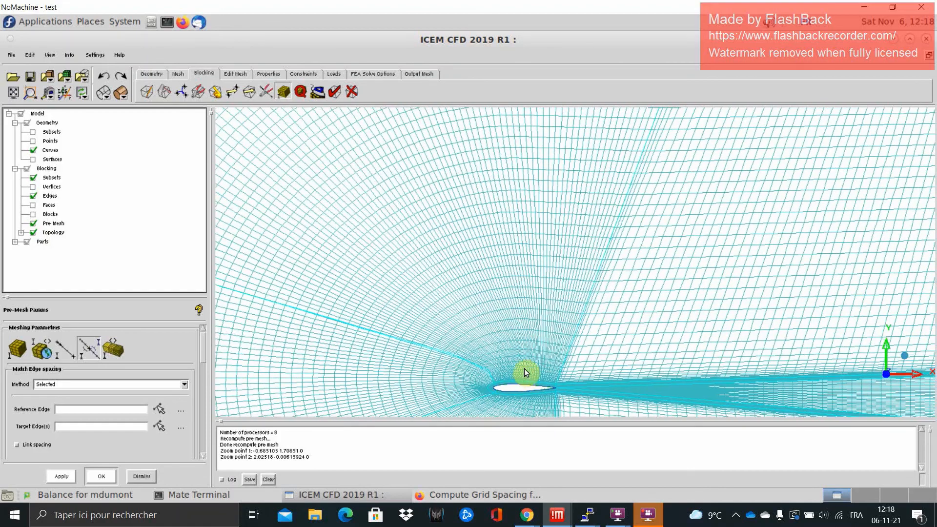
pyautogui.scroll(-4, 529, 306)
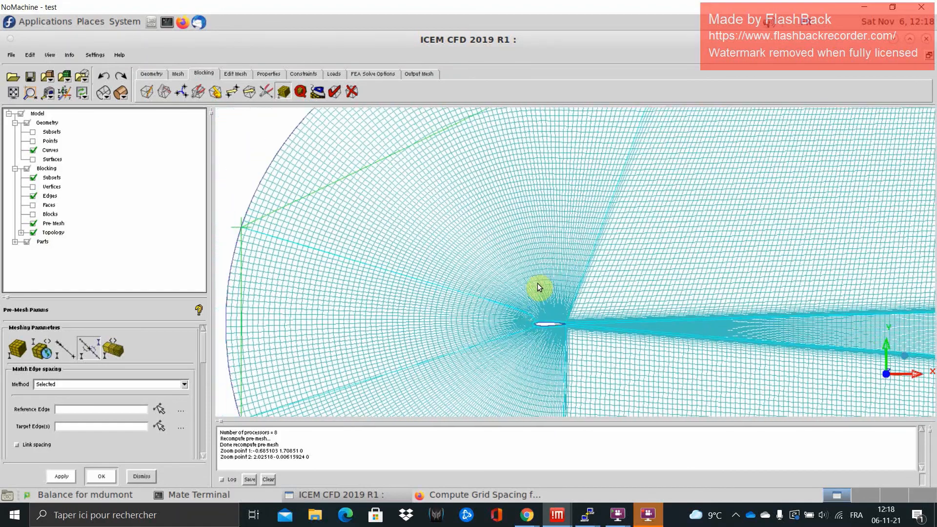
pyautogui.moveTo(536, 254); pyautogui.dragTo(499, 299, button='middle')
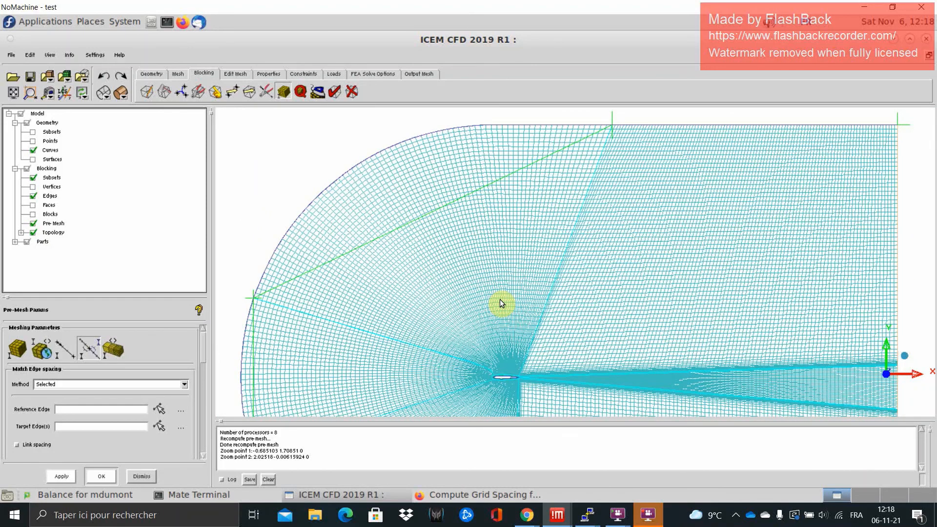
pyautogui.moveTo(513, 323); pyautogui.dragTo(502, 245, button='middle')
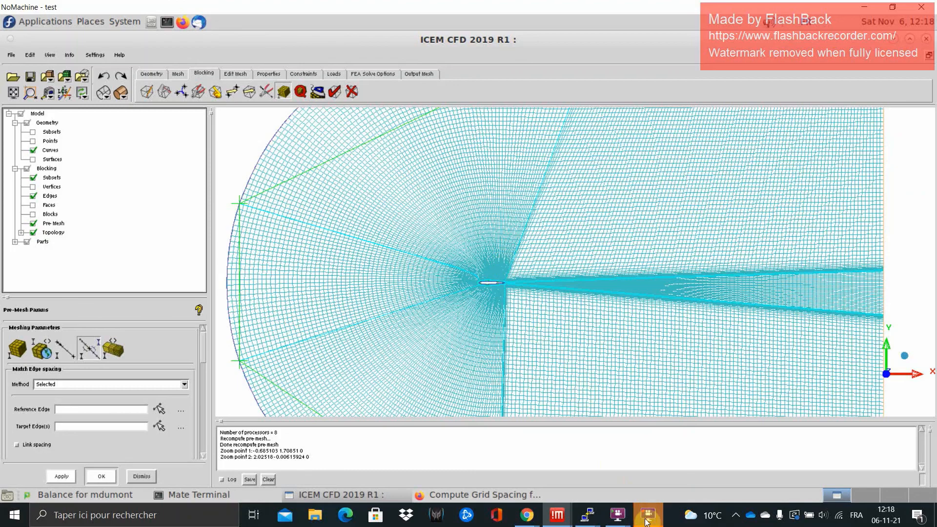
pyautogui.click(640, 500)
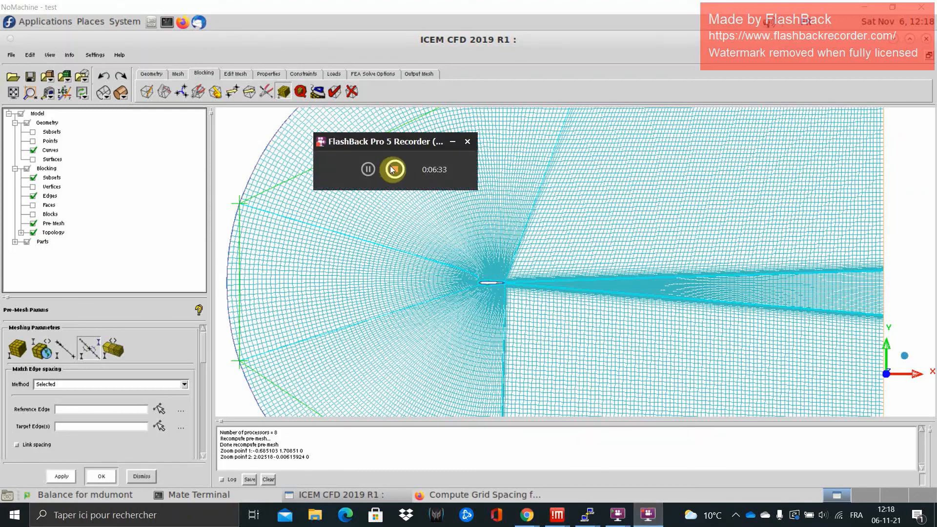